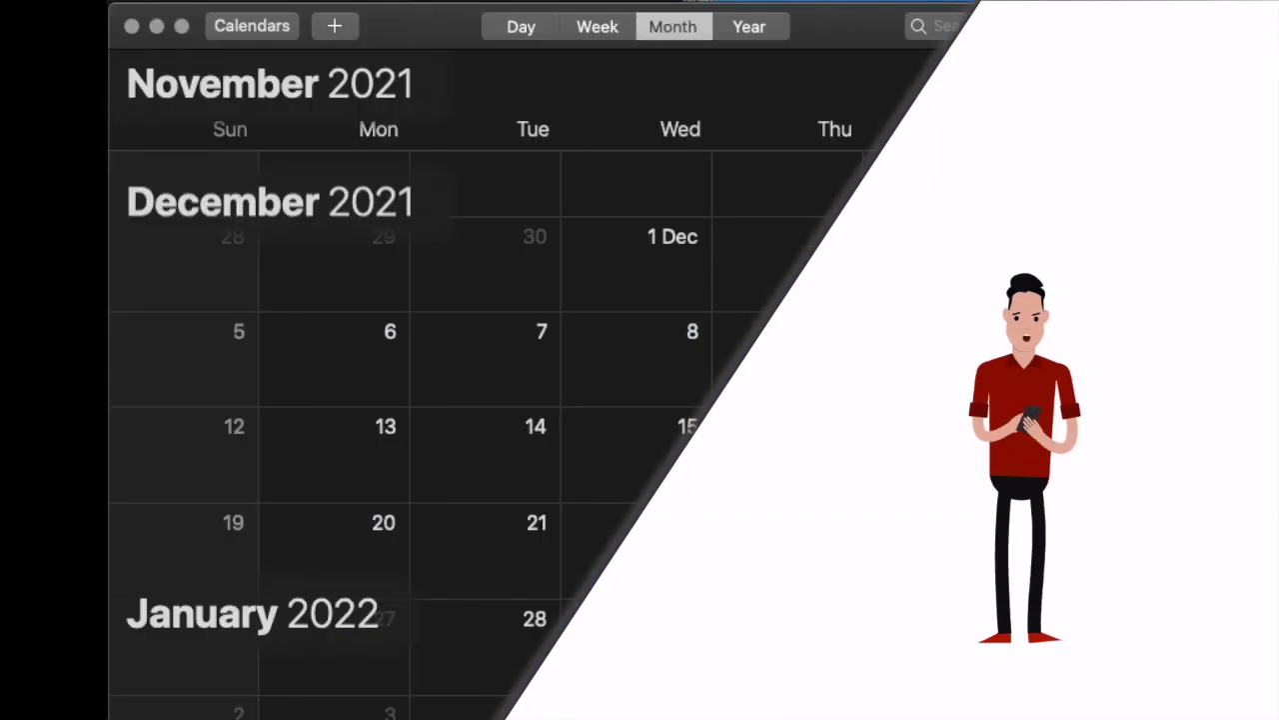
Step: Scroll down the file listing to locate the K1 PJOK workbook
{"action": "scroll", "coordinate": [519, 435], "scroll_direction": "down", "scroll_amount": 3}
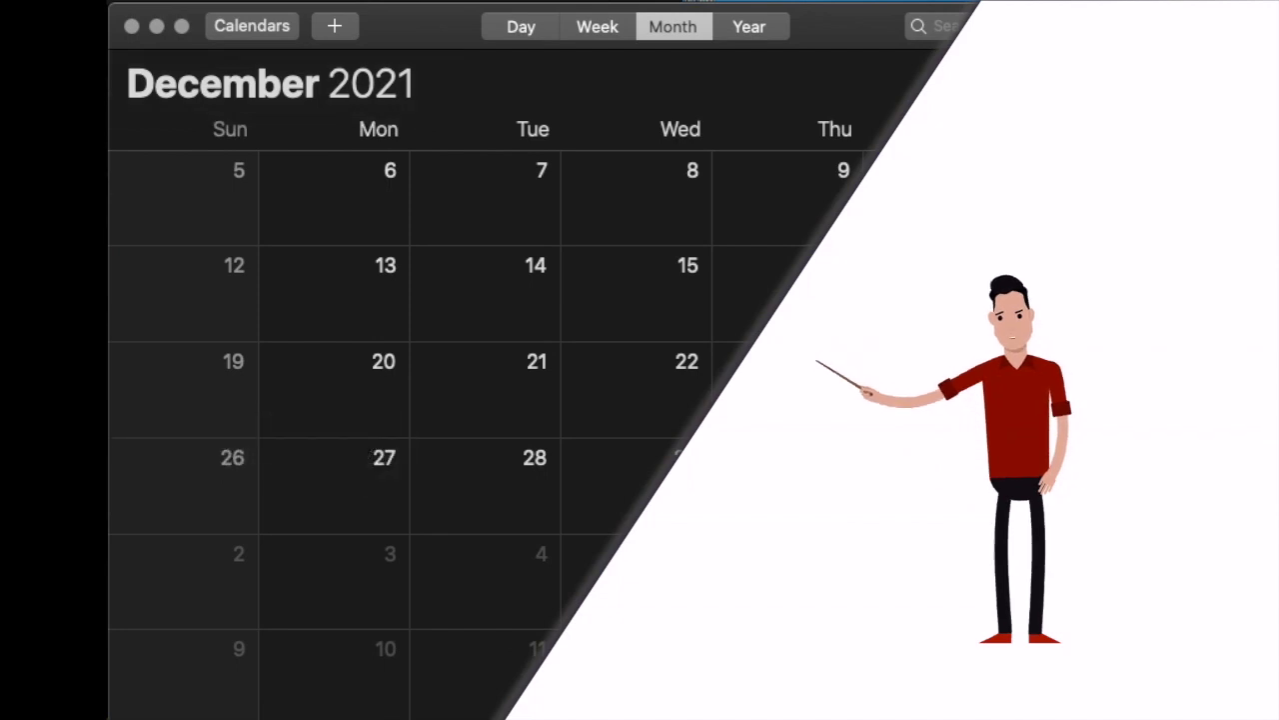
{"action": "scroll", "coordinate": [520, 434], "scroll_direction": "down", "scroll_amount": 2}
{"action": "scroll", "coordinate": [520, 434], "scroll_direction": "down", "scroll_amount": 3}
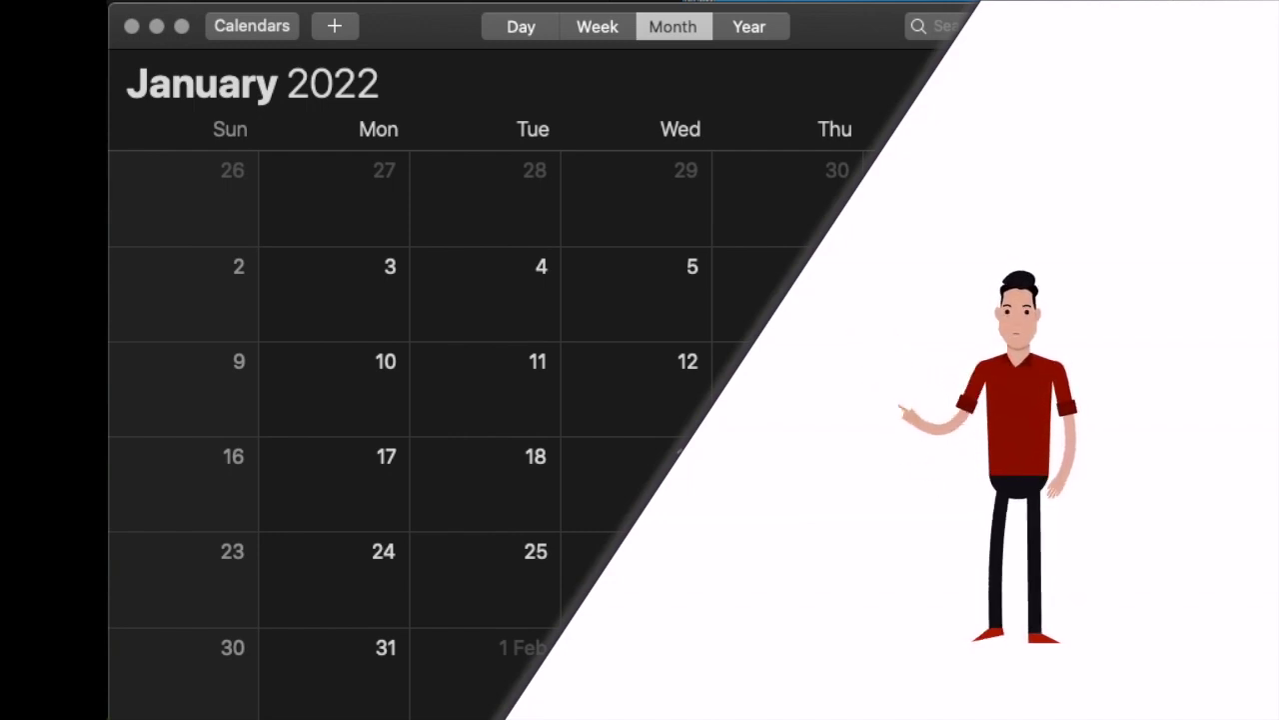
{"action": "scroll", "coordinate": [400, 430], "scroll_direction": "down", "scroll_amount": 5}
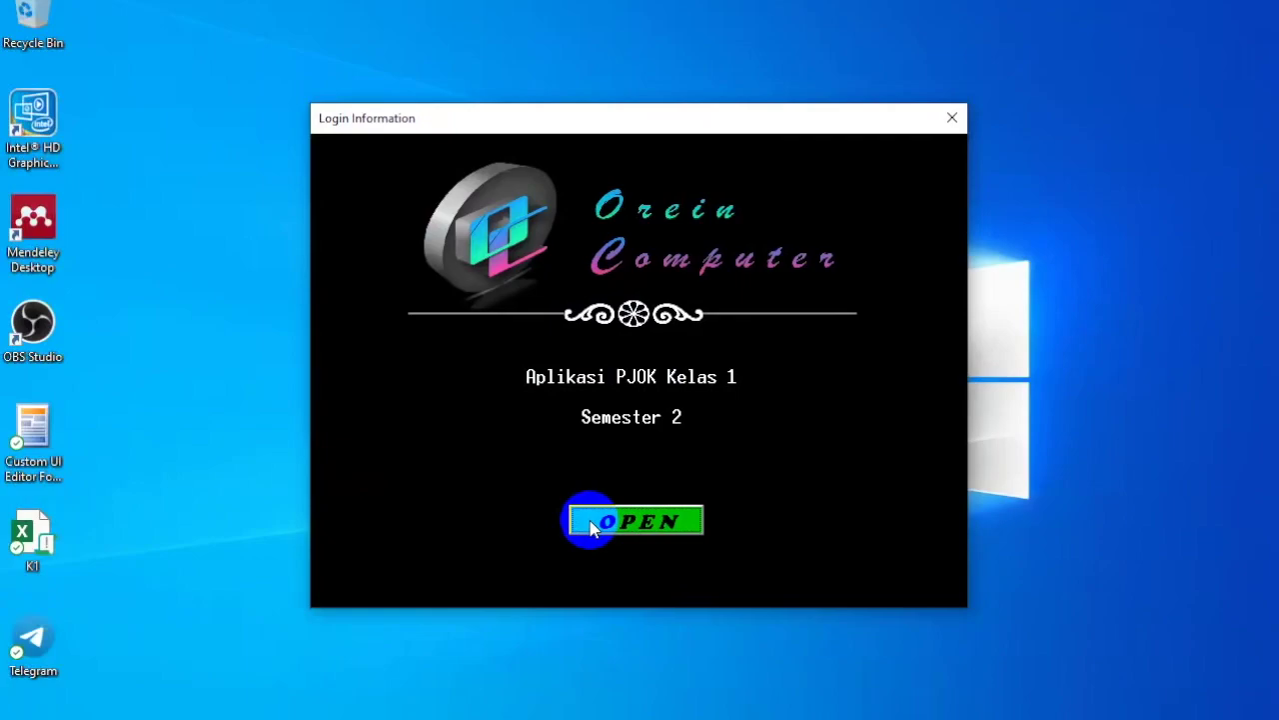
Step: Press OPEN on the Login Information splash to enter the PJOK Kelas 1 workbook
{"action": "left_click", "coordinate": [590, 528]}
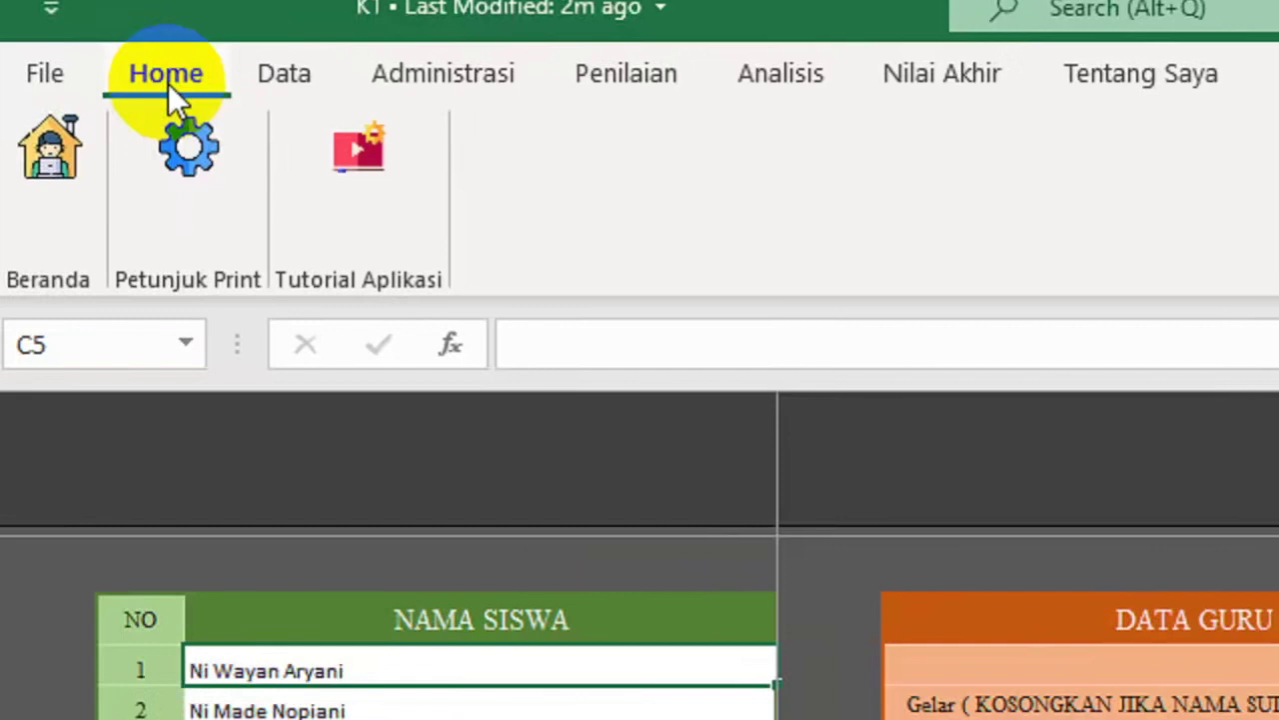
{"action": "left_click", "coordinate": [299, 85]}
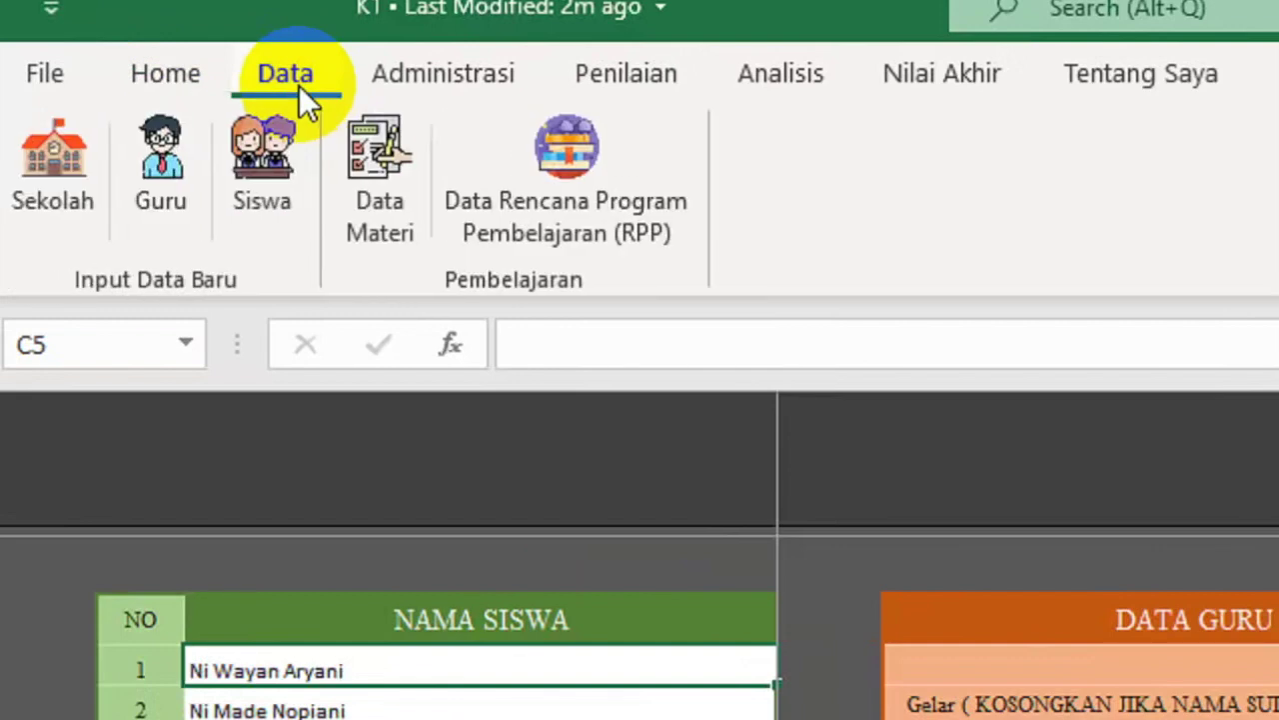
{"action": "left_click", "coordinate": [446, 79]}
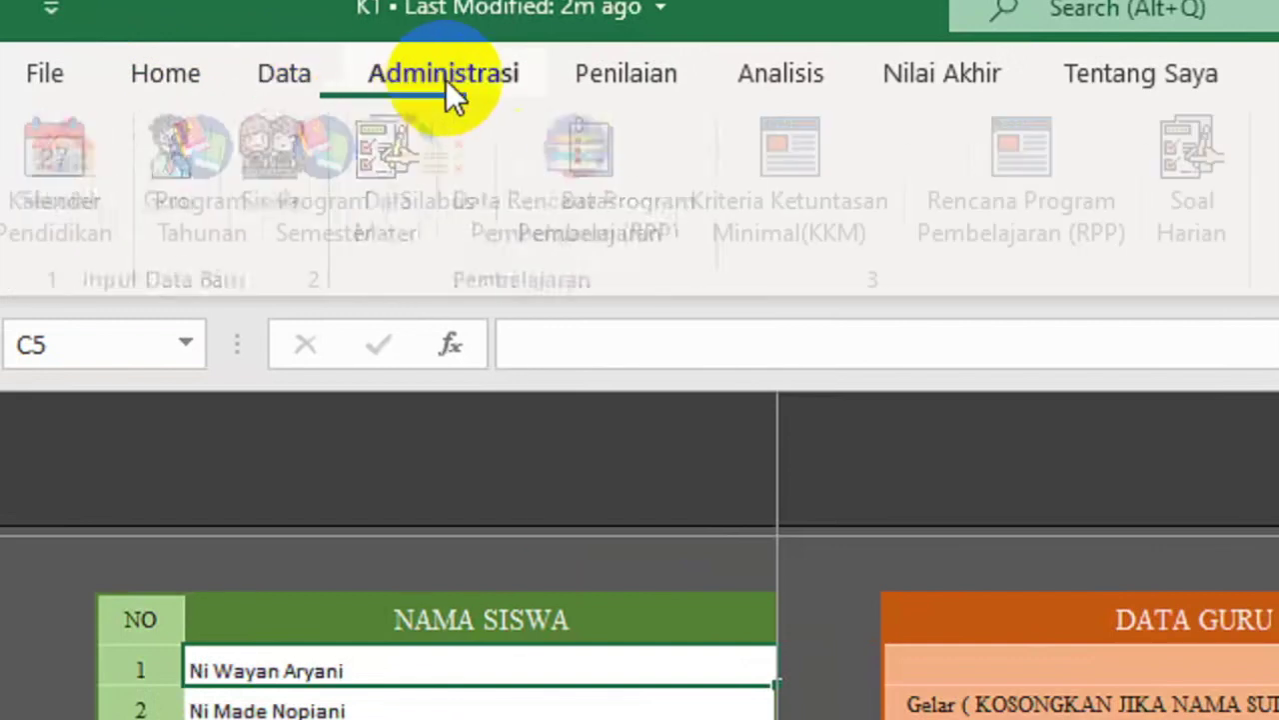
{"action": "left_click", "coordinate": [621, 77]}
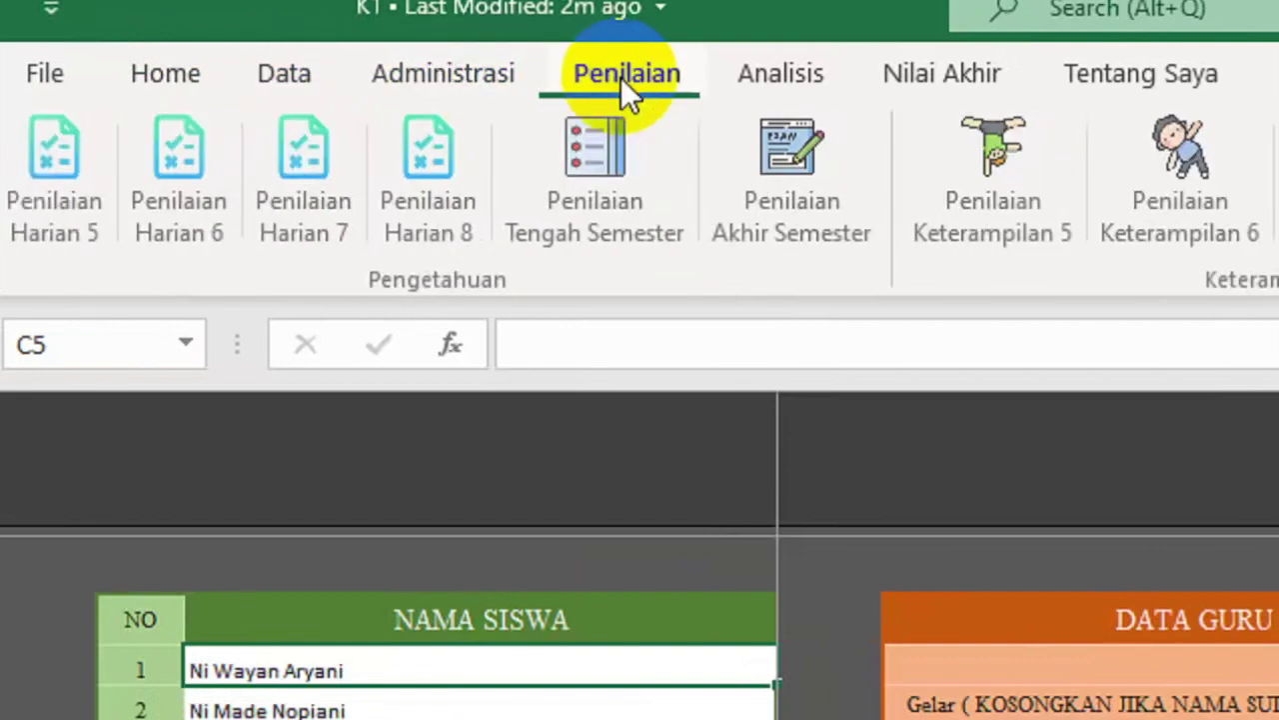
{"action": "left_click", "coordinate": [788, 77]}
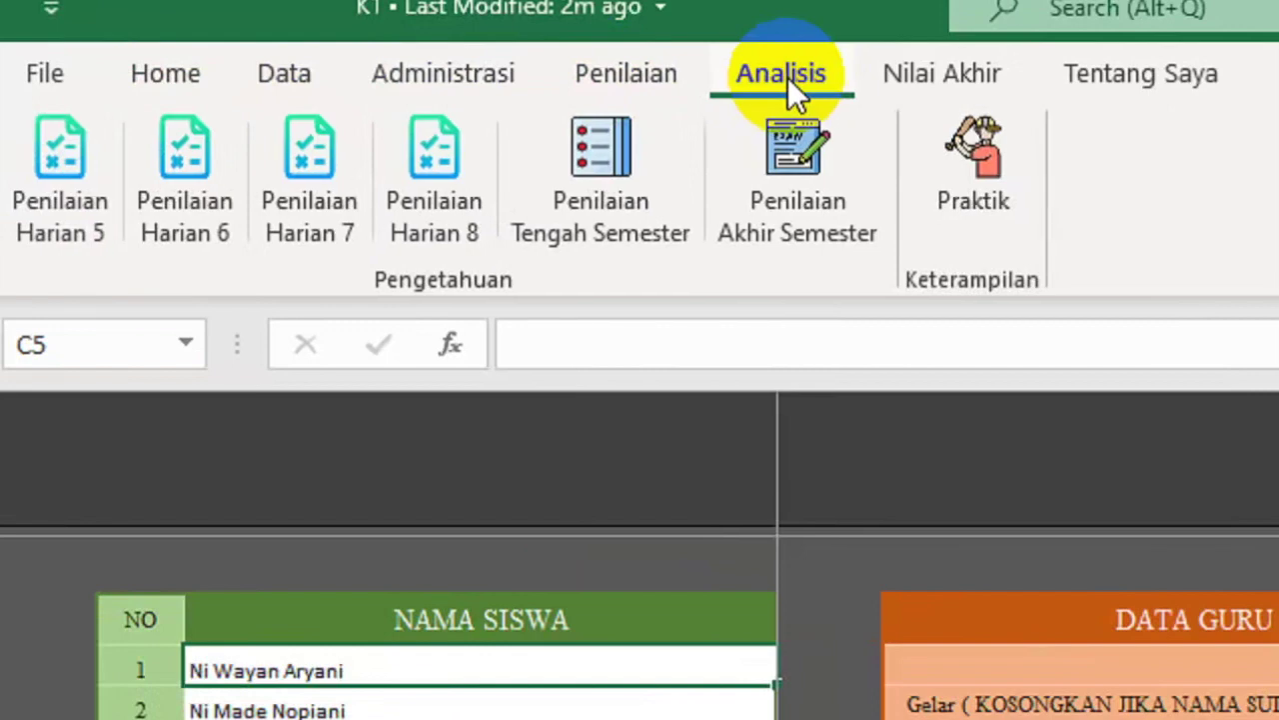
{"action": "left_click", "coordinate": [910, 73]}
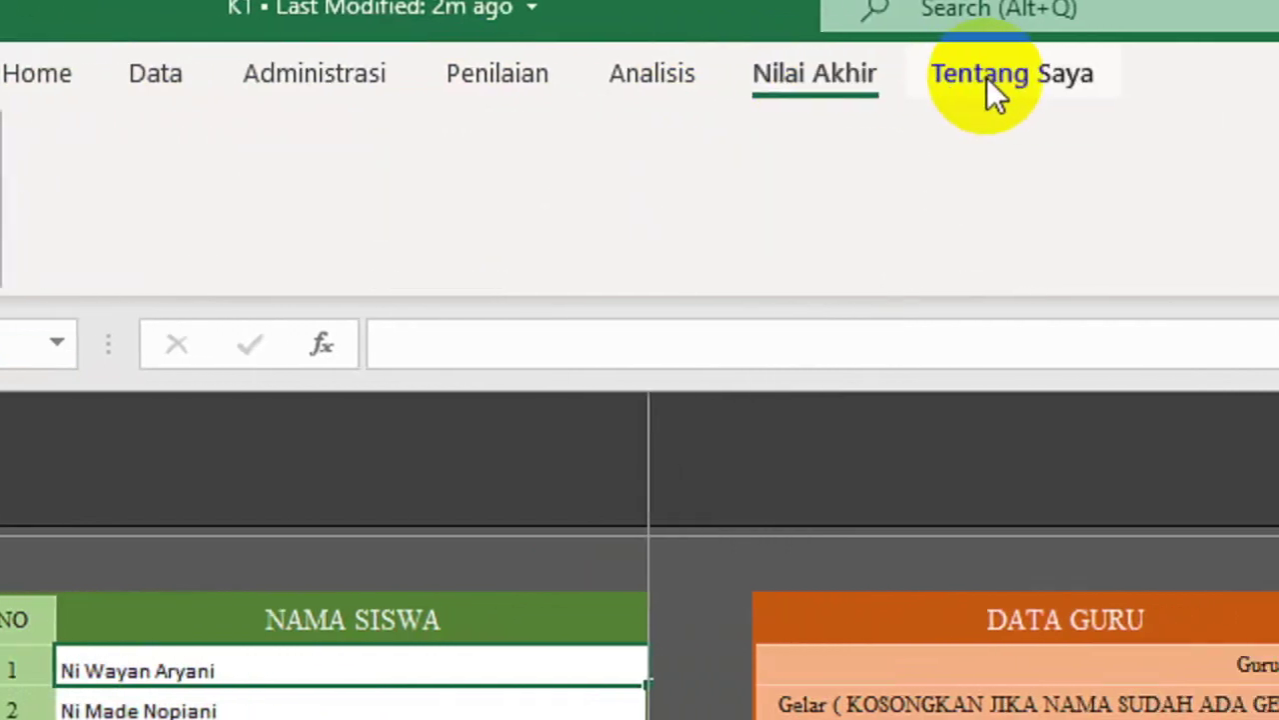
{"action": "left_click", "coordinate": [961, 79]}
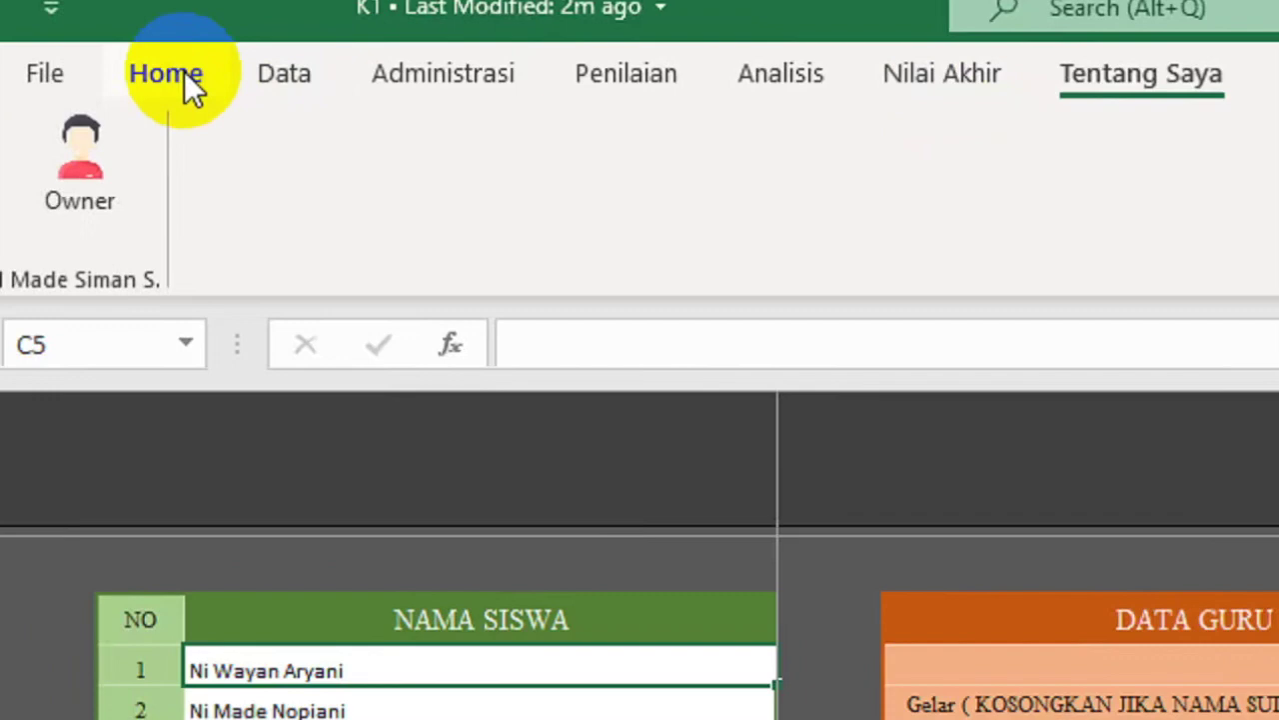
{"action": "left_click", "coordinate": [184, 71]}
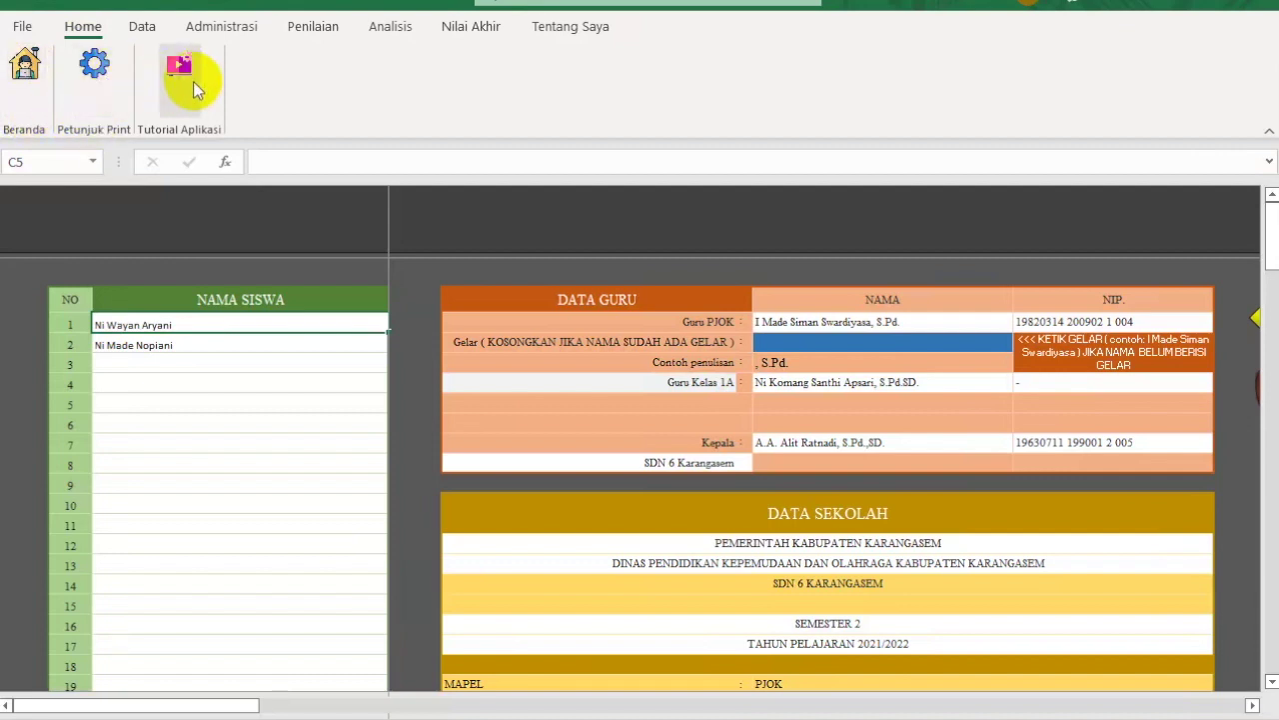
Step: Go from Beranda to the Petunjuk Print sheet and bring up its print preview with Ctrl+P
{"action": "left_click", "coordinate": [24, 65]}
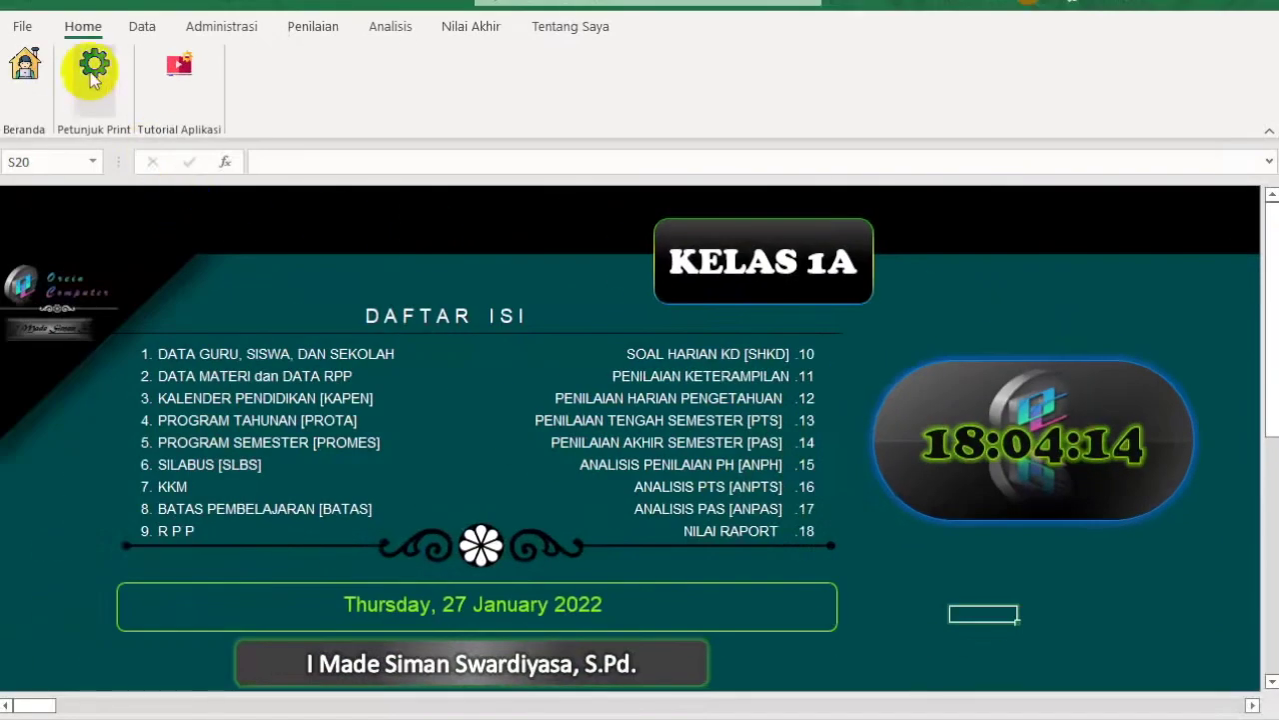
{"action": "left_click", "coordinate": [91, 73]}
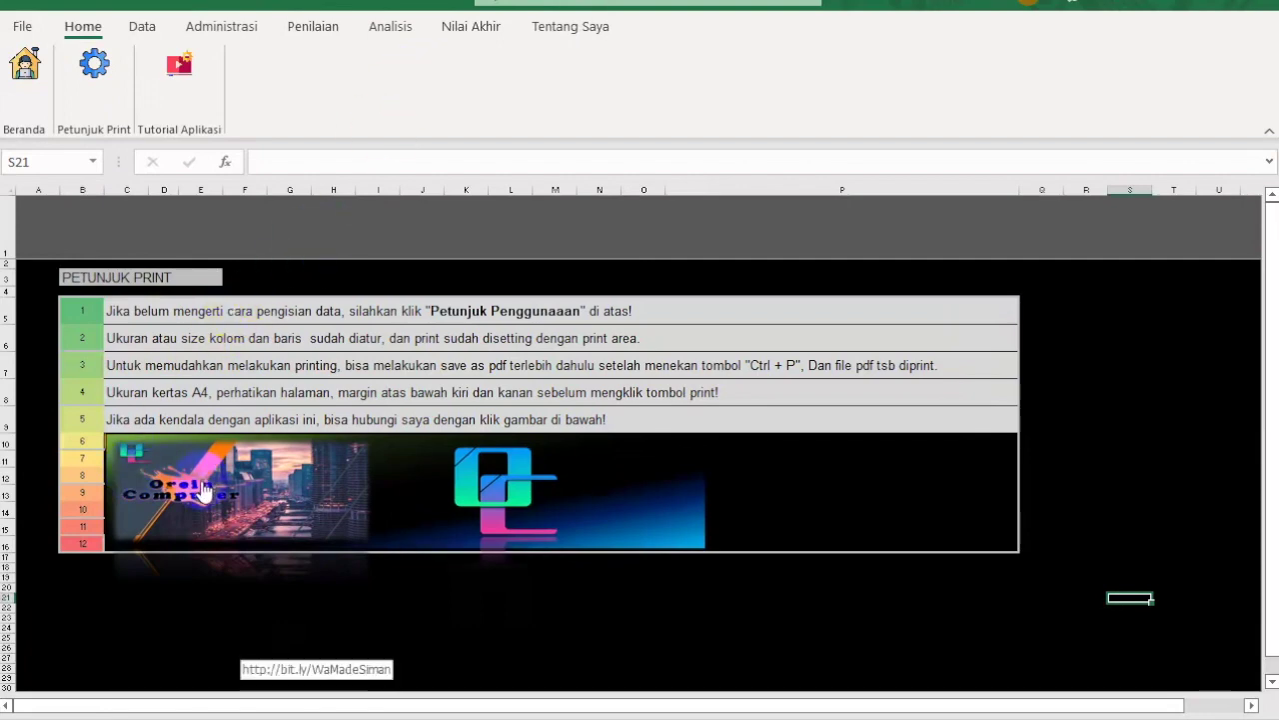
{"action": "key", "text": "ctrl+p"}
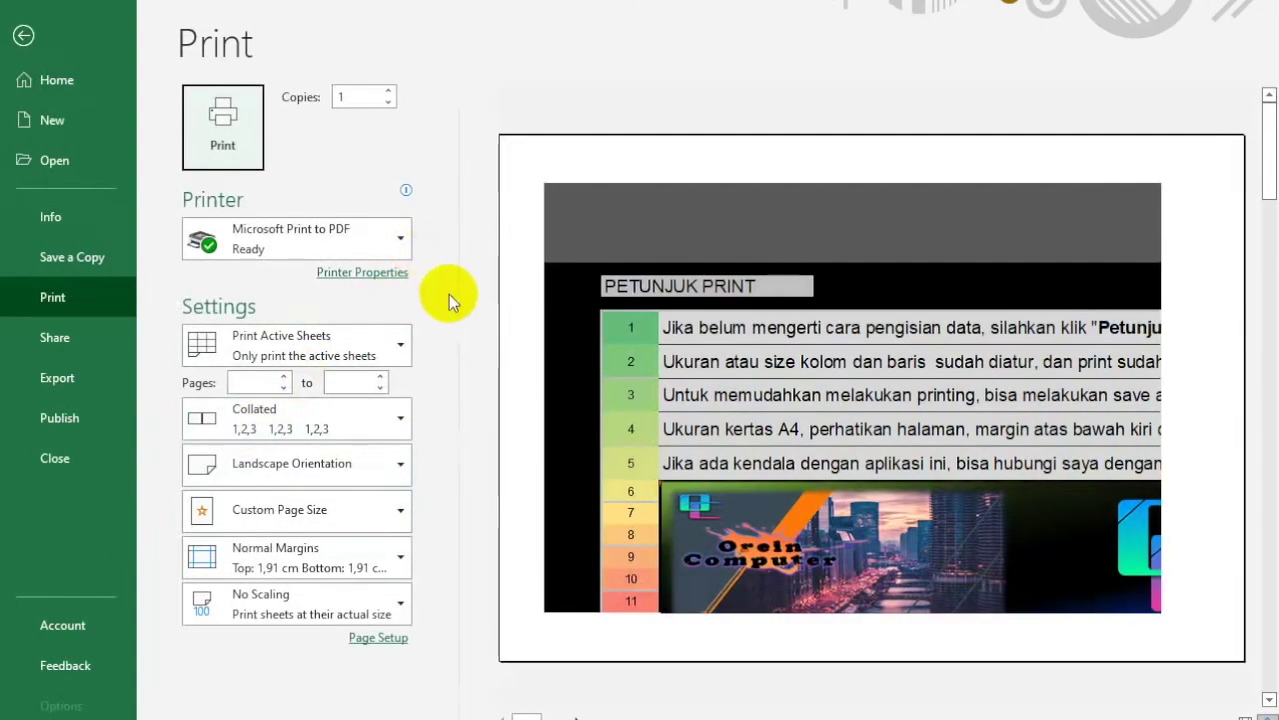
Step: Keep Microsoft Print to PDF, printing only the active sheet with pages ending at 1
{"action": "left_click", "coordinate": [401, 240]}
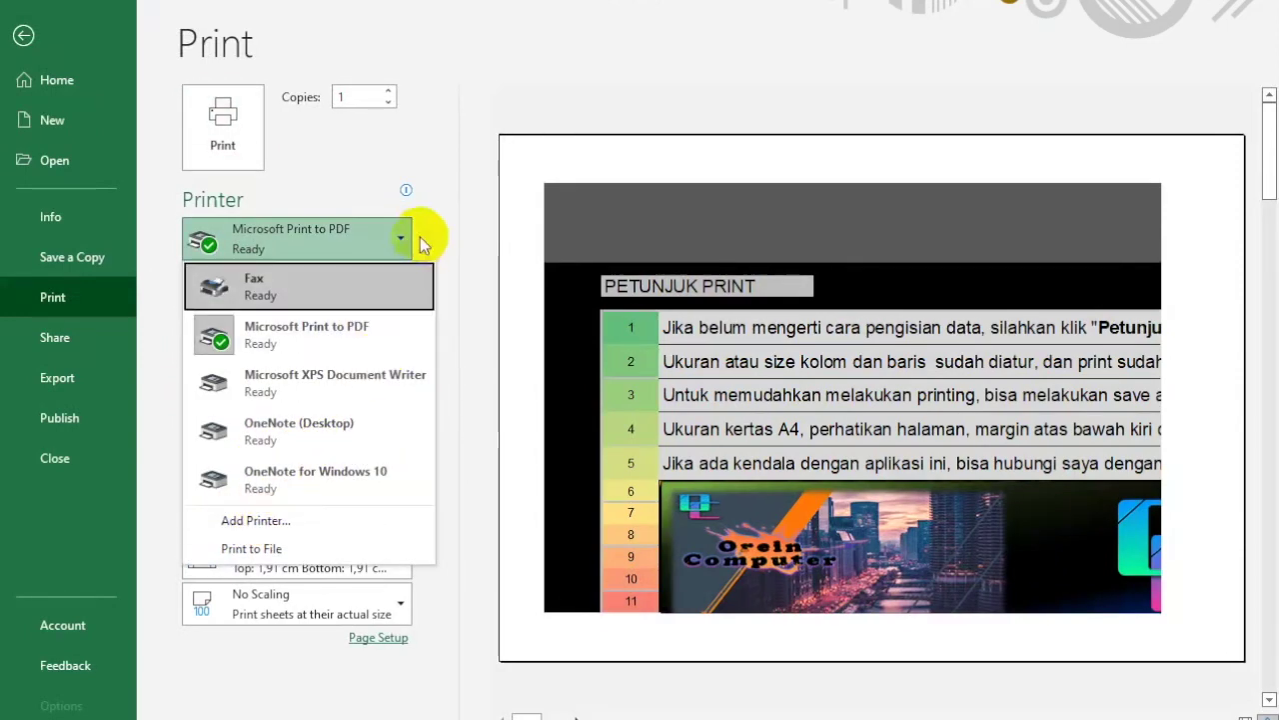
{"action": "left_click", "coordinate": [399, 240]}
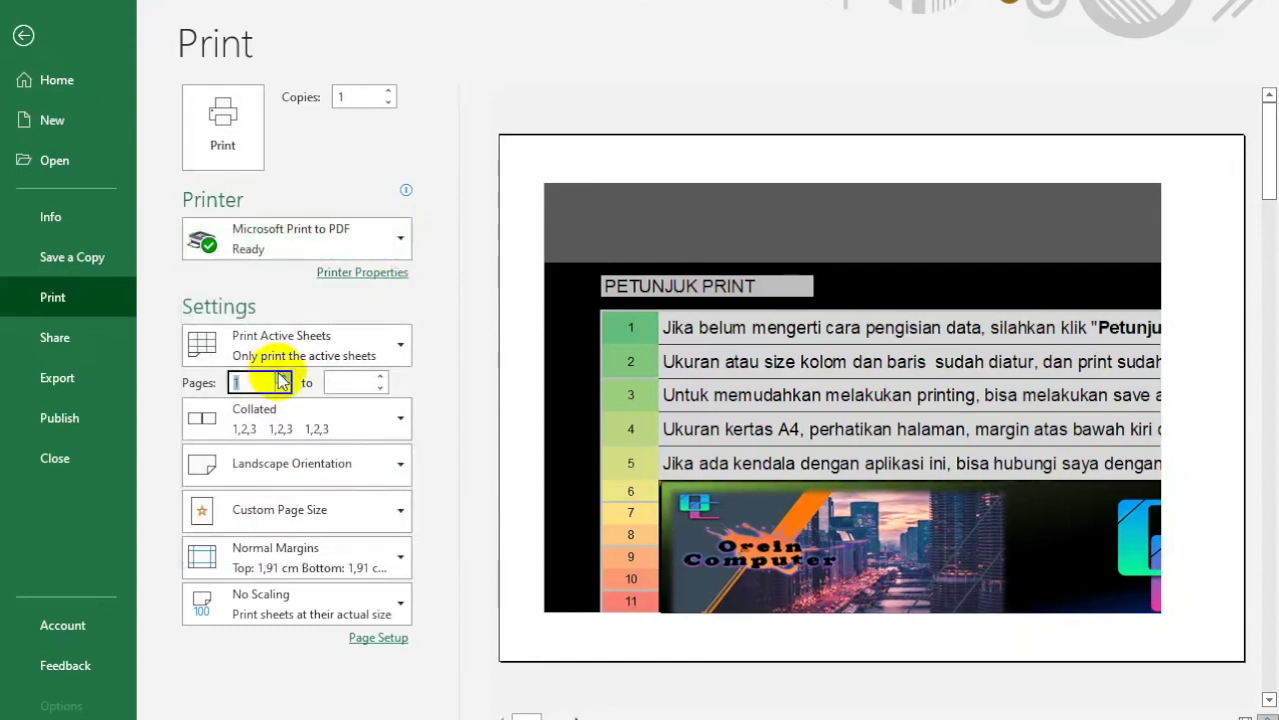
{"action": "left_click", "coordinate": [382, 382]}
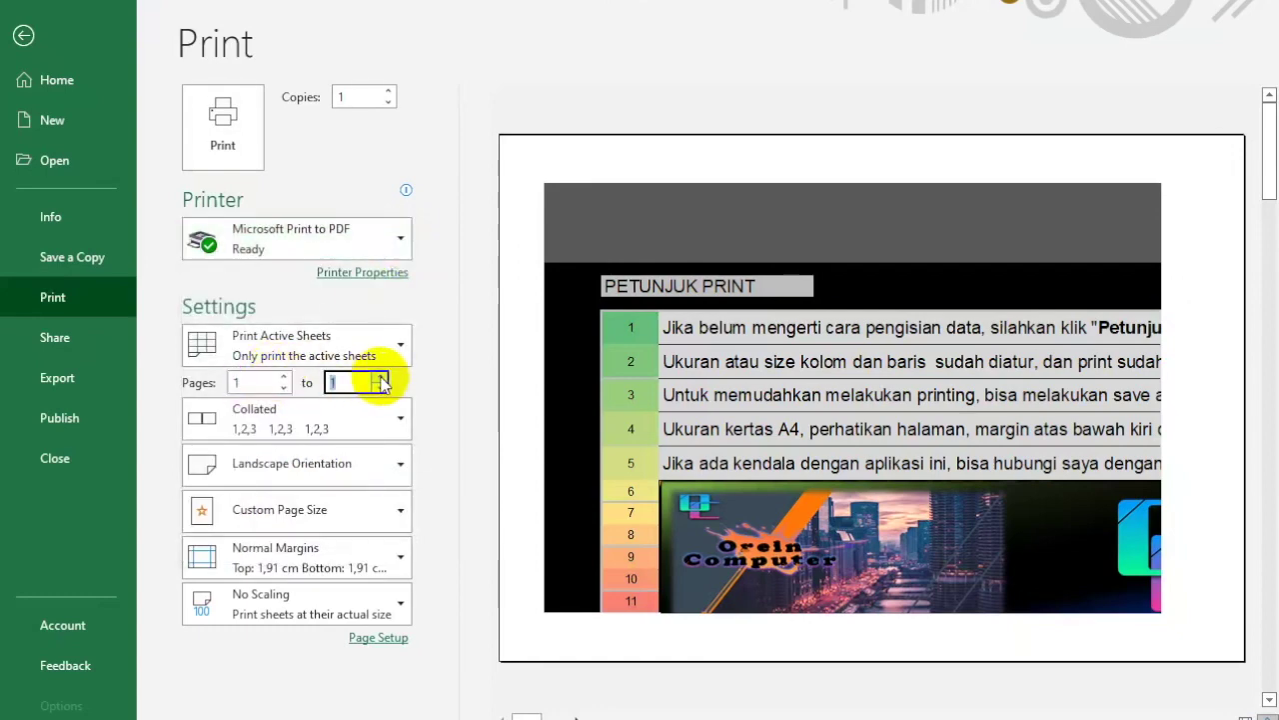
{"action": "left_click", "coordinate": [400, 350]}
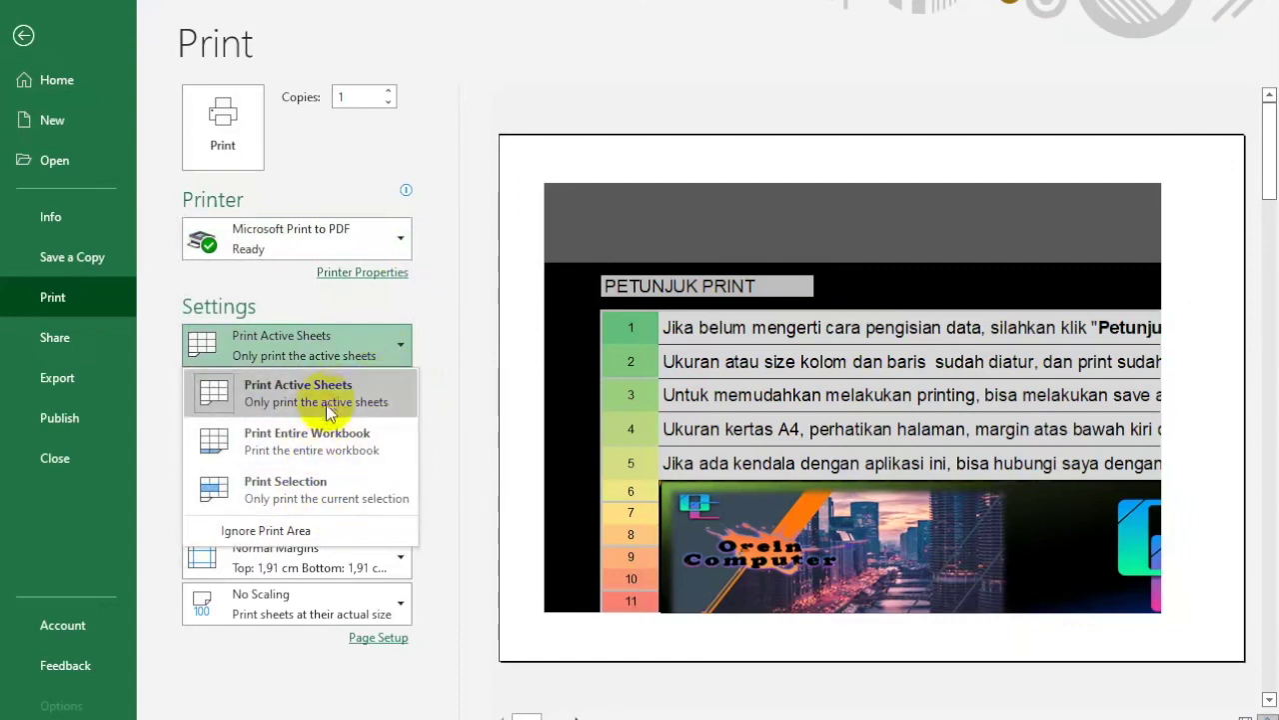
{"action": "left_click", "coordinate": [393, 343]}
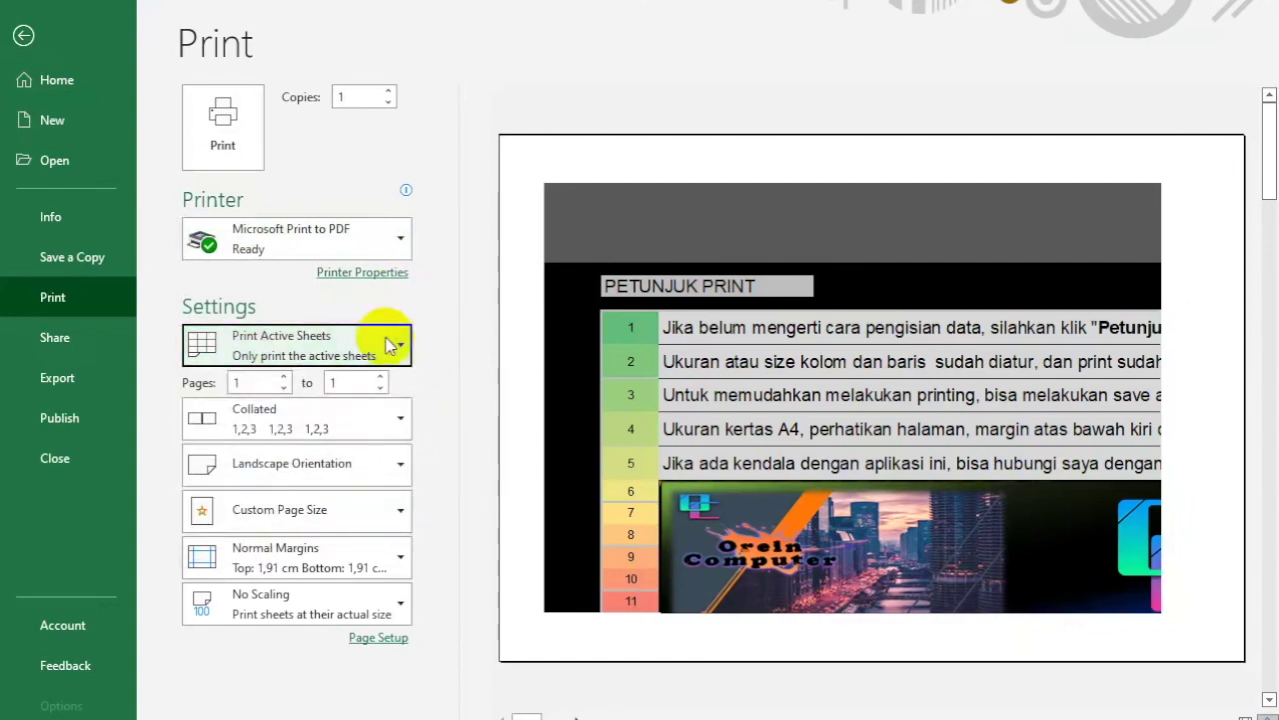
{"action": "left_click", "coordinate": [394, 234]}
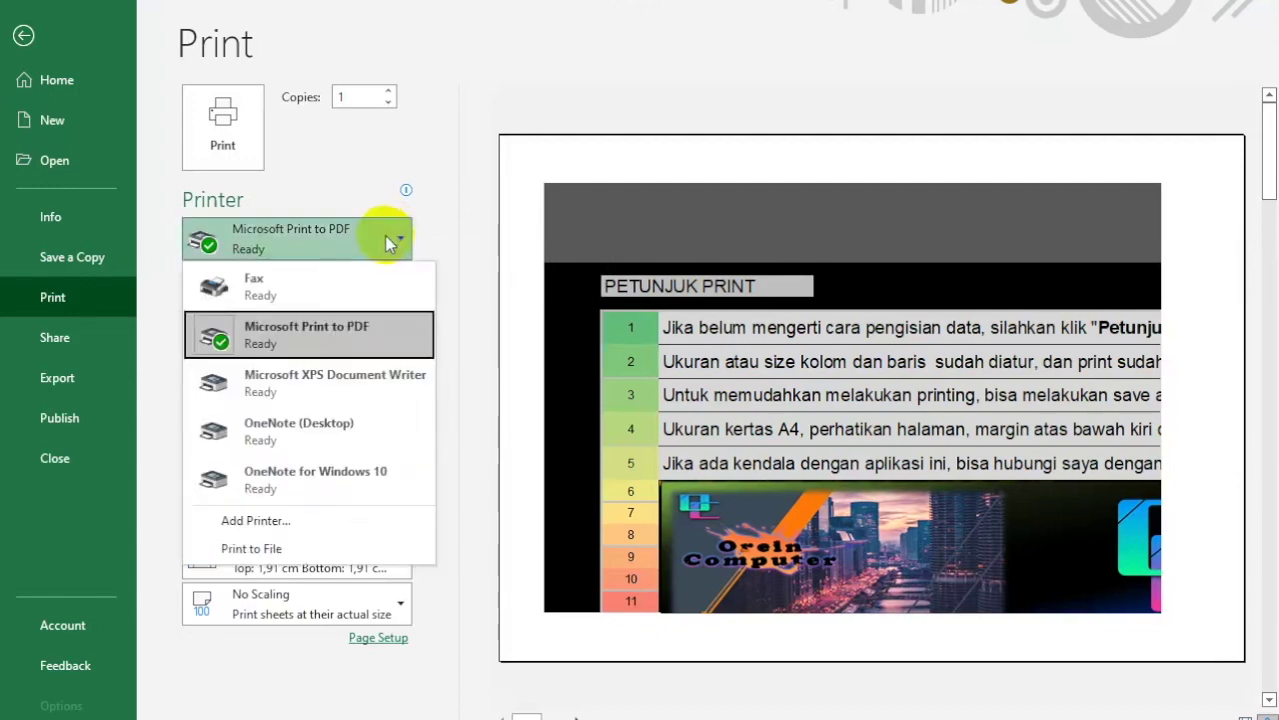
{"action": "left_click", "coordinate": [371, 243]}
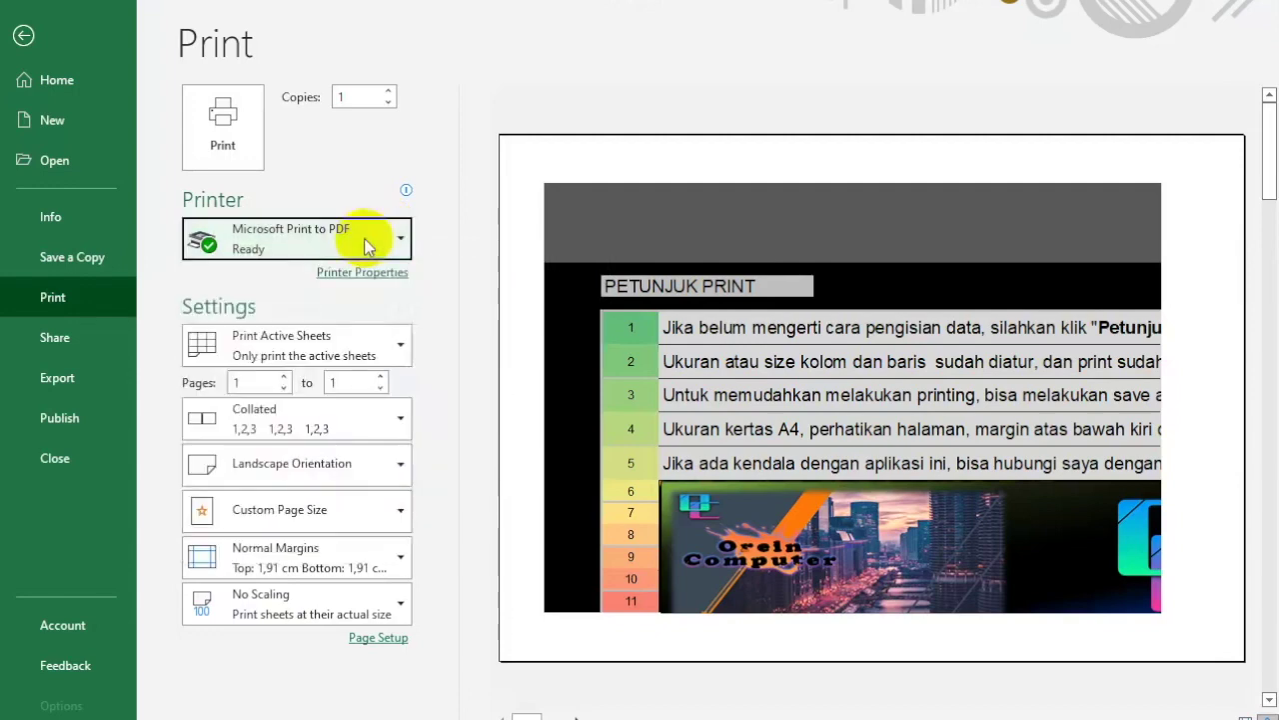
Step: Confirm landscape orientation, custom page size and margins, cancelling Page Setup unchanged
{"action": "left_click", "coordinate": [340, 462]}
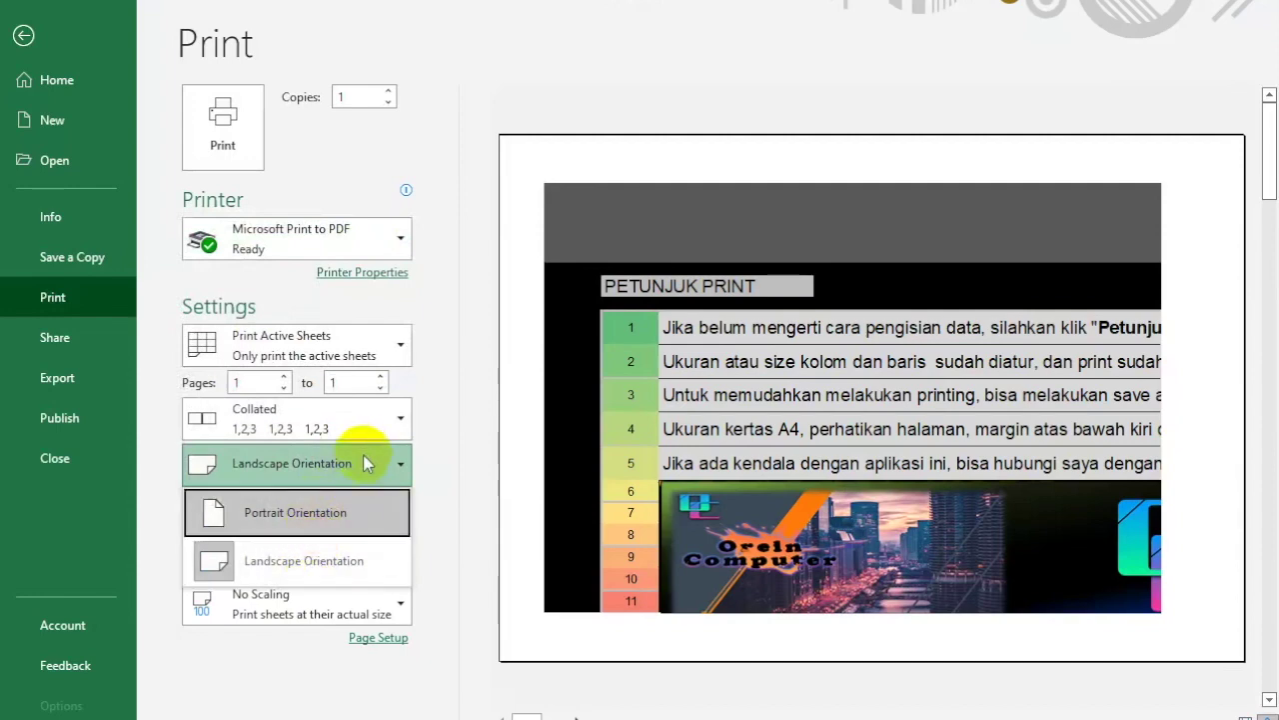
{"action": "left_click", "coordinate": [366, 462]}
{"action": "left_click", "coordinate": [347, 515]}
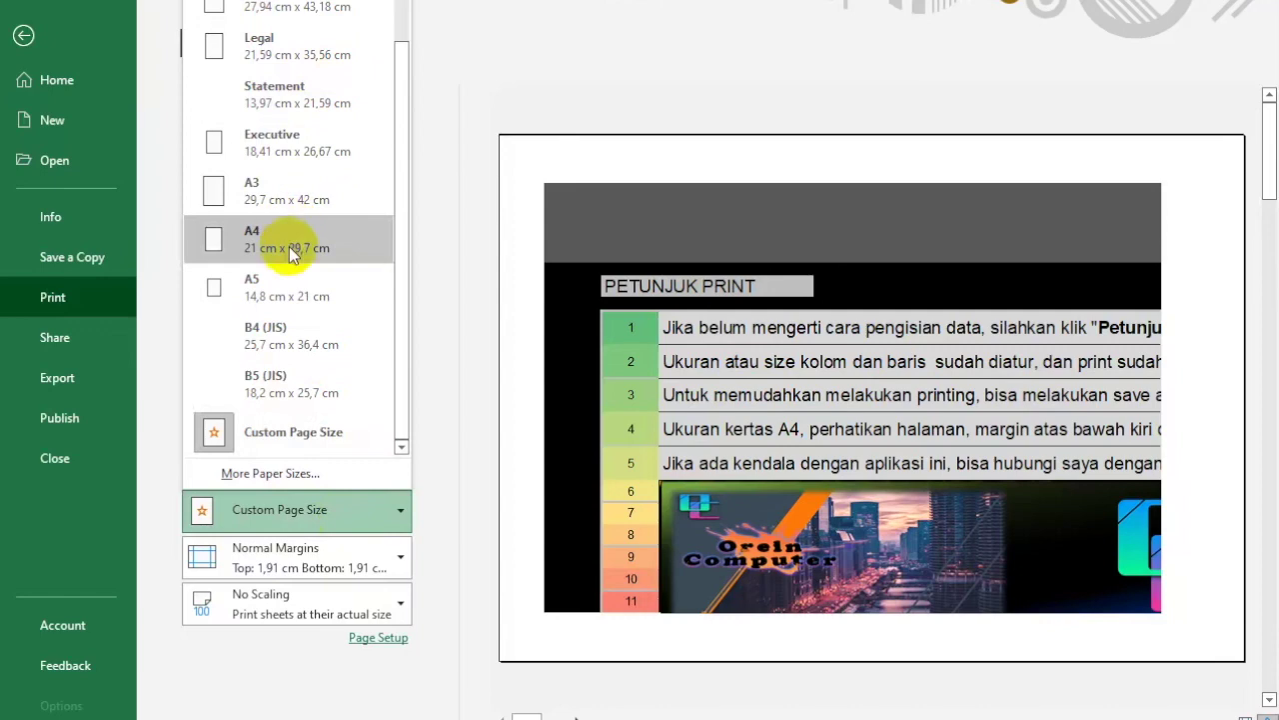
{"action": "left_click", "coordinate": [297, 516]}
{"action": "left_click", "coordinate": [360, 560]}
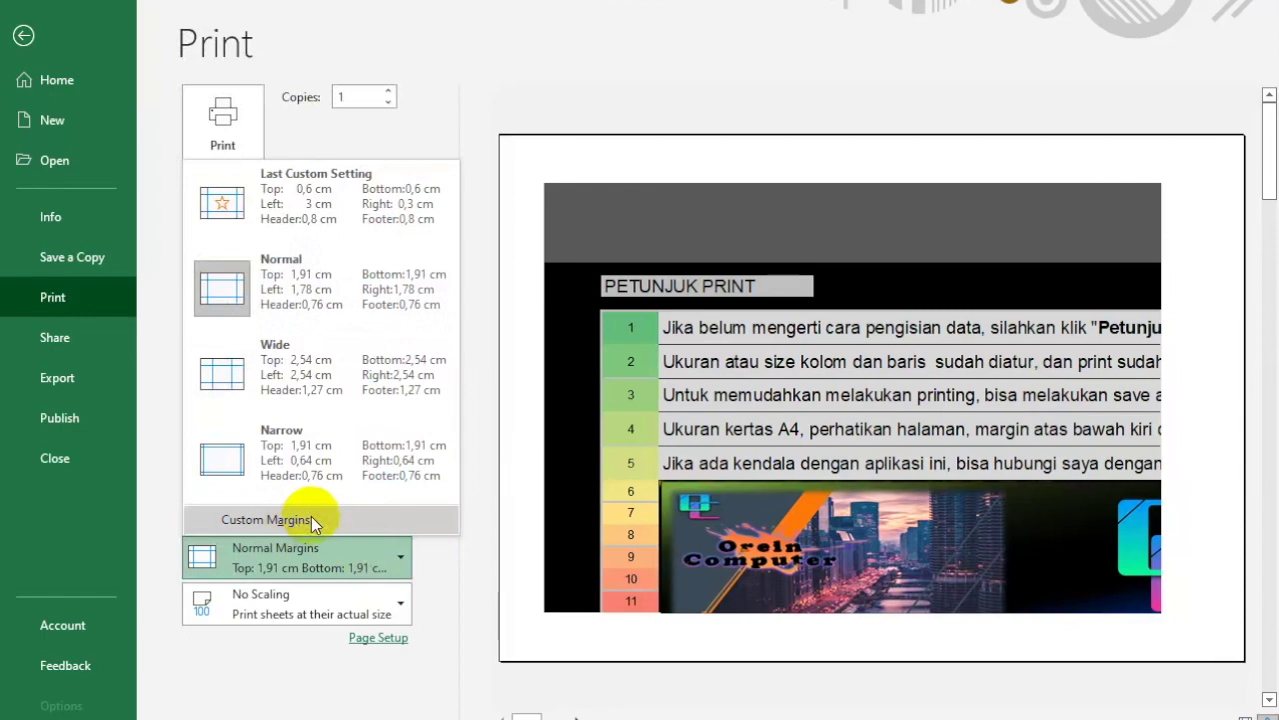
{"action": "left_click", "coordinate": [311, 520]}
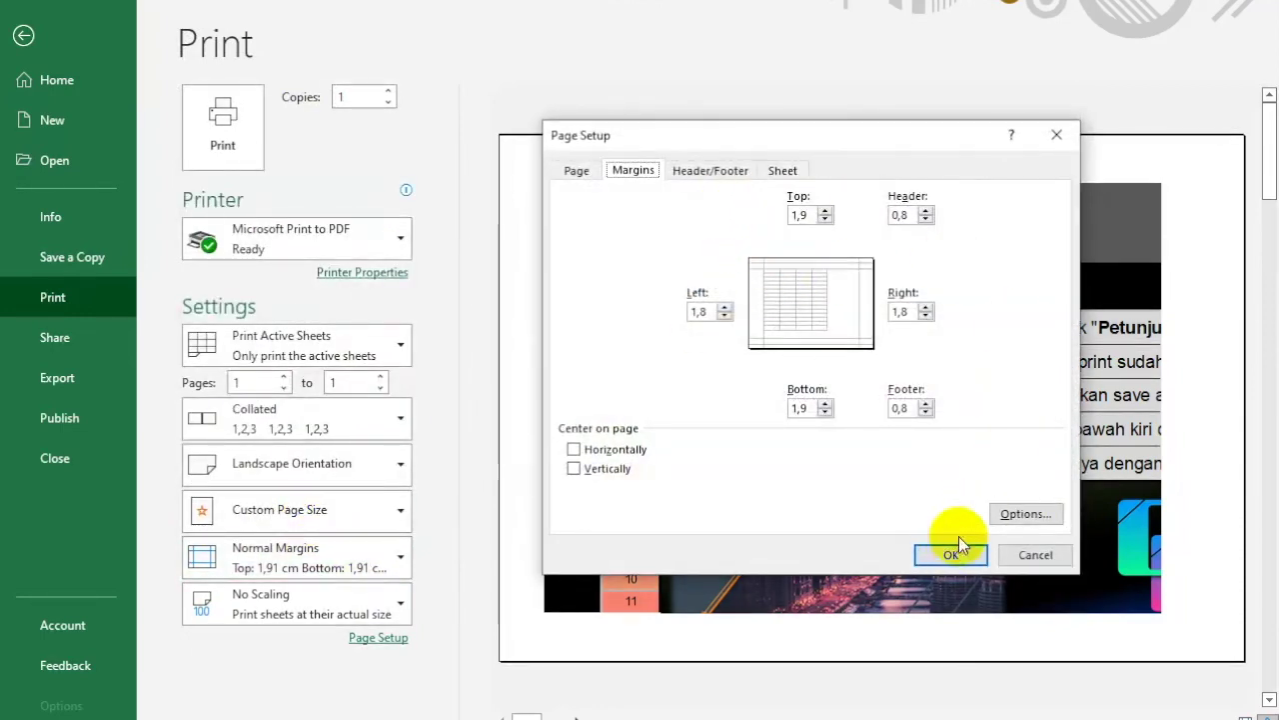
{"action": "left_click", "coordinate": [1032, 559]}
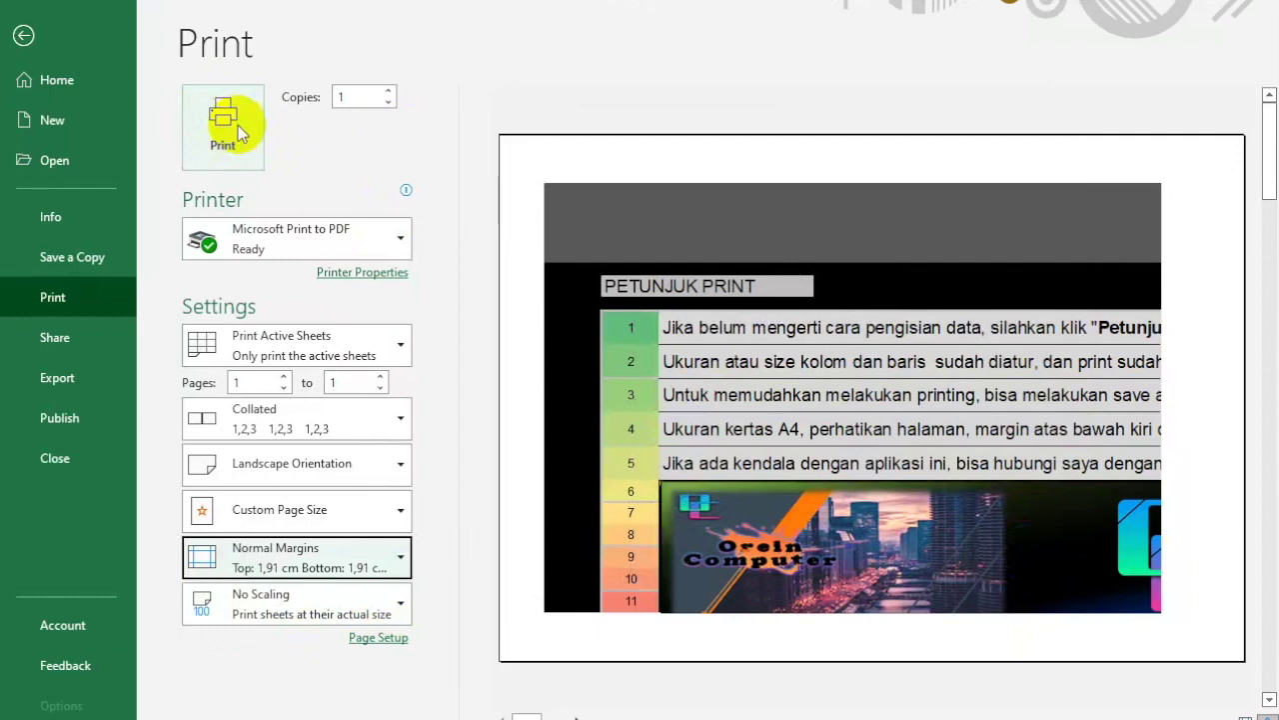
Step: Reconfirm Microsoft Print to PDF as the printer and return to the sheet
{"action": "left_click", "coordinate": [398, 244]}
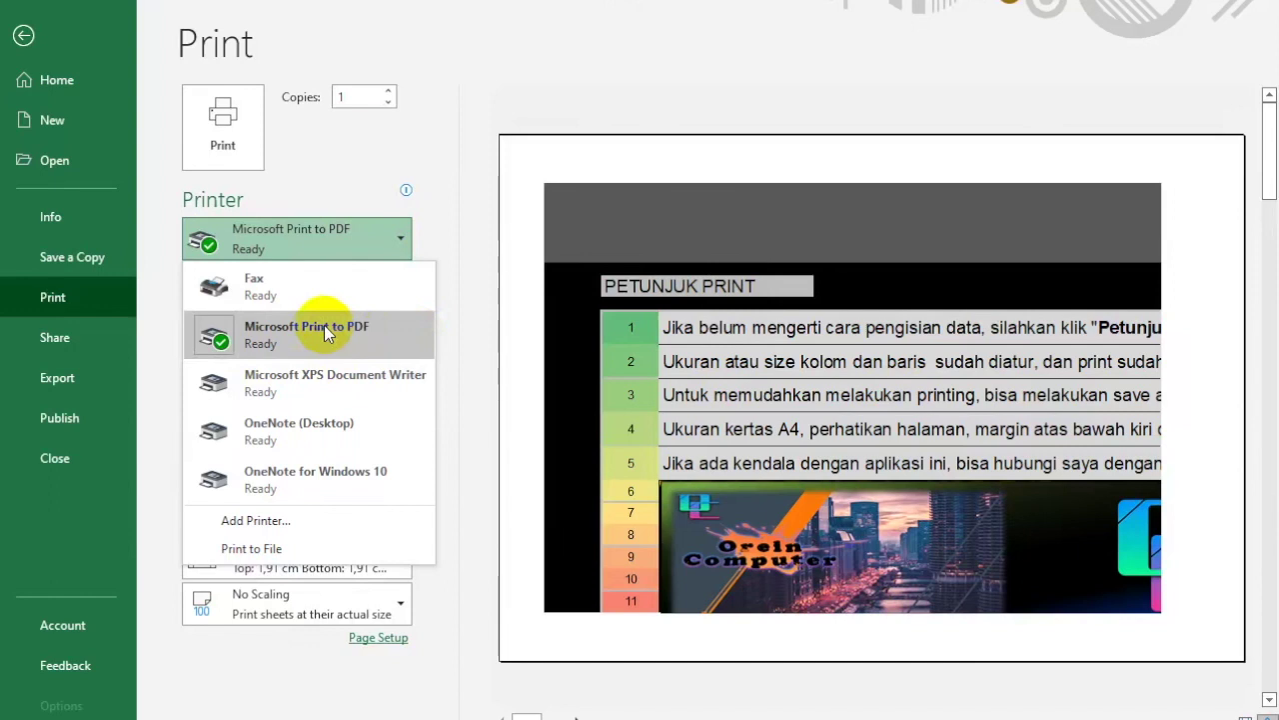
{"action": "mouse_move", "coordinate": [324, 326]}
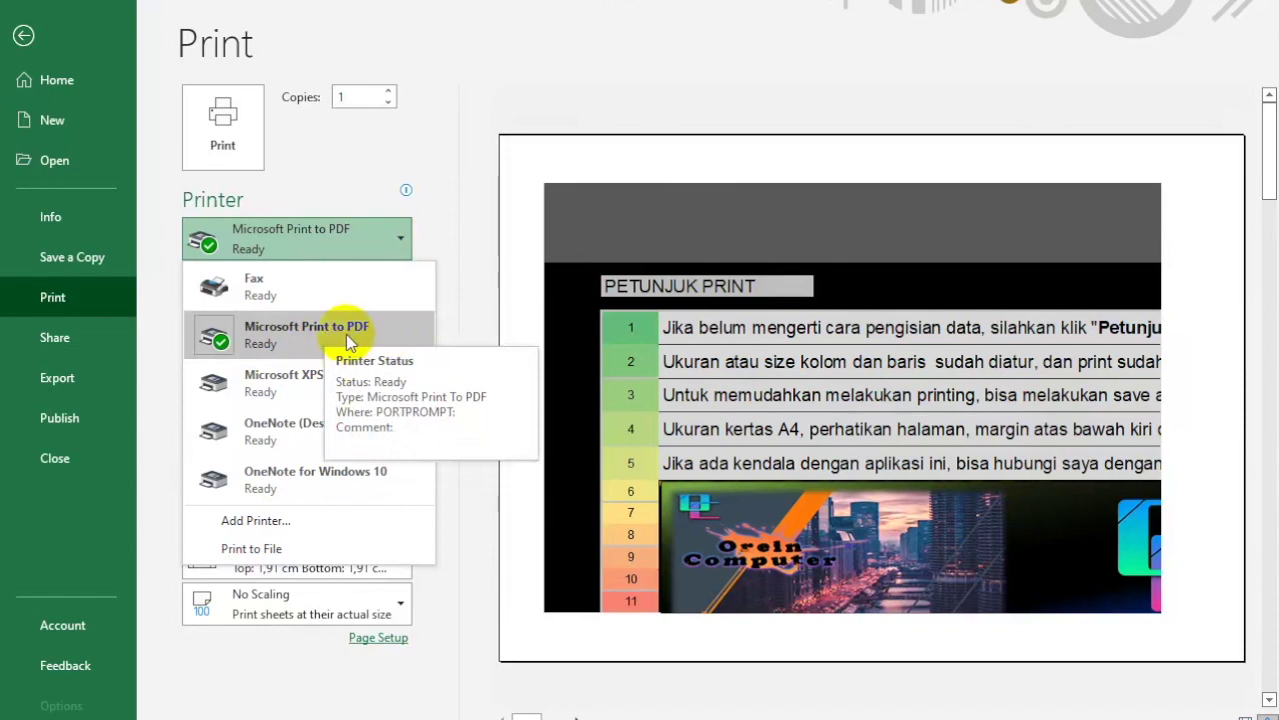
{"action": "left_click", "coordinate": [346, 334]}
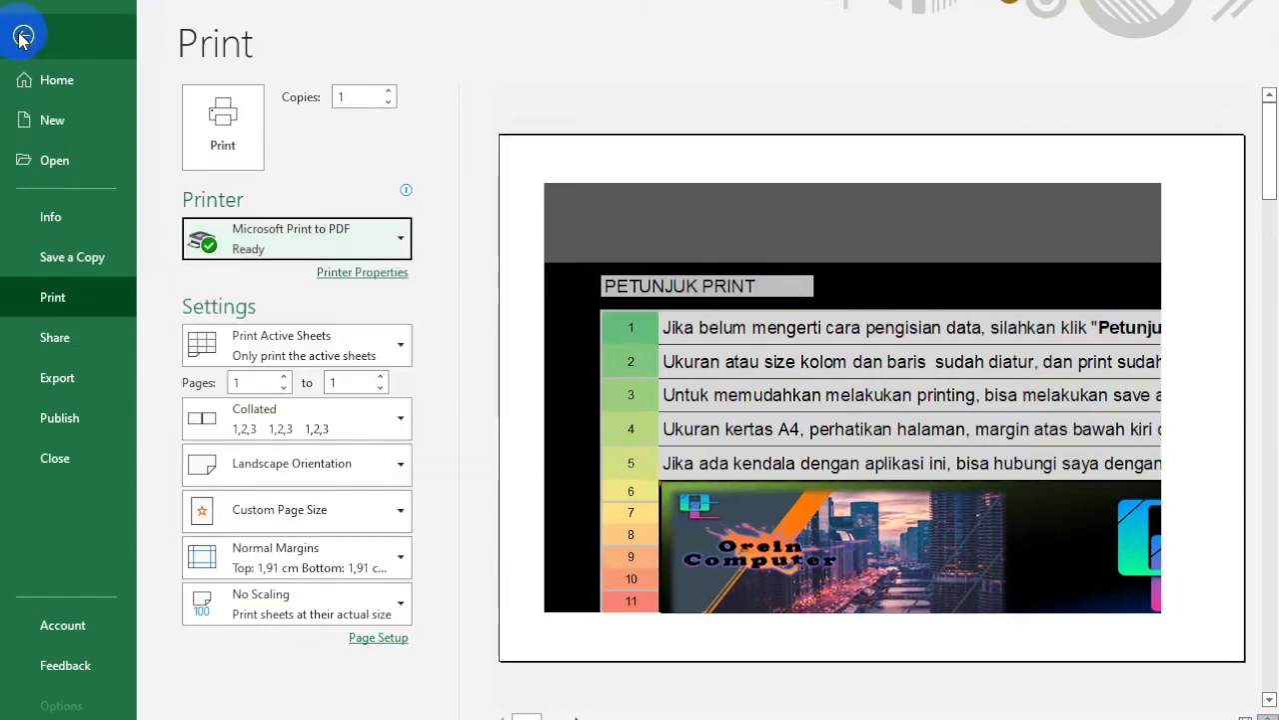
{"action": "left_click", "coordinate": [22, 37]}
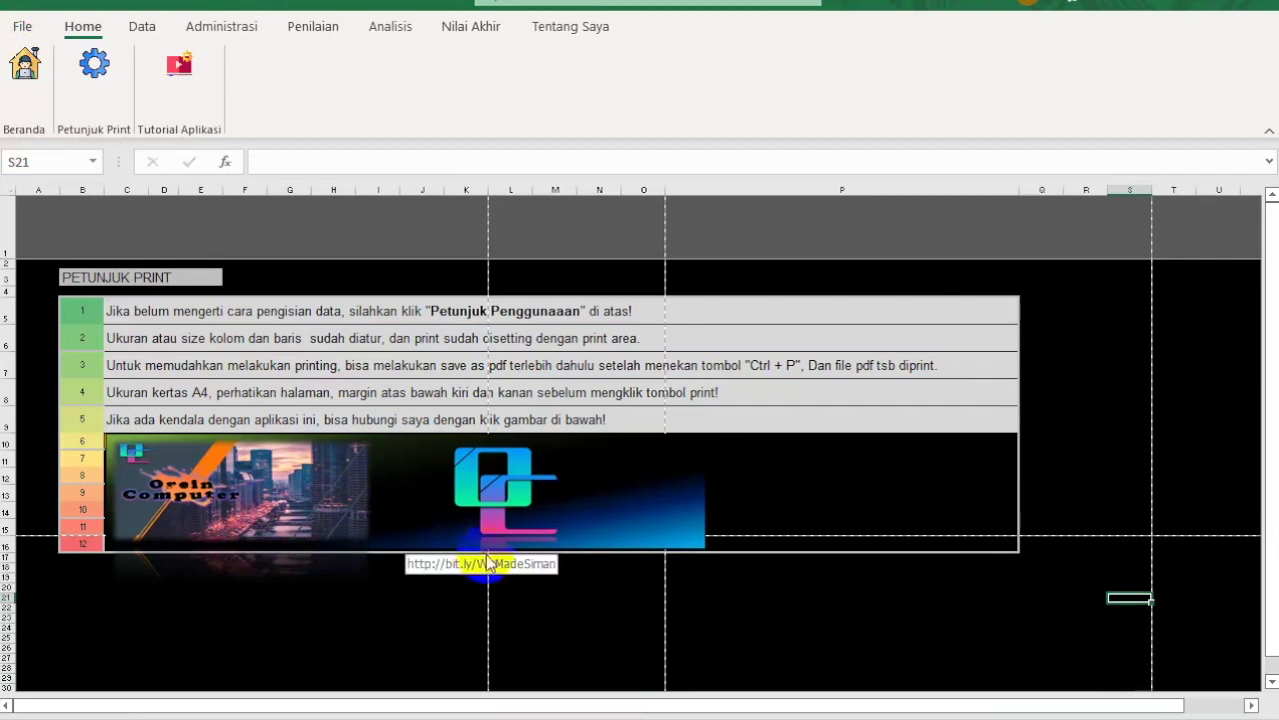
Step: Open the Sekolah data sheet from the Data menu and look over its DATA GURU and NAMA SISWA tables
{"action": "left_click", "coordinate": [173, 72]}
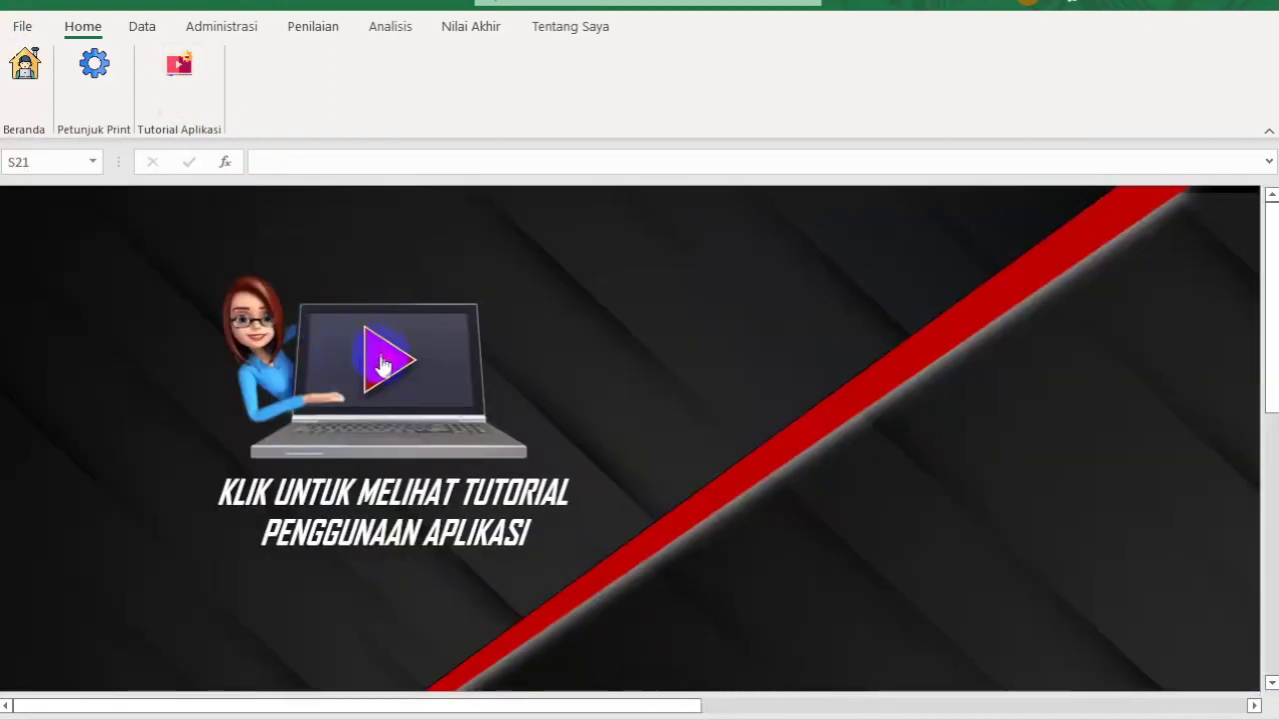
{"action": "left_click", "coordinate": [146, 28]}
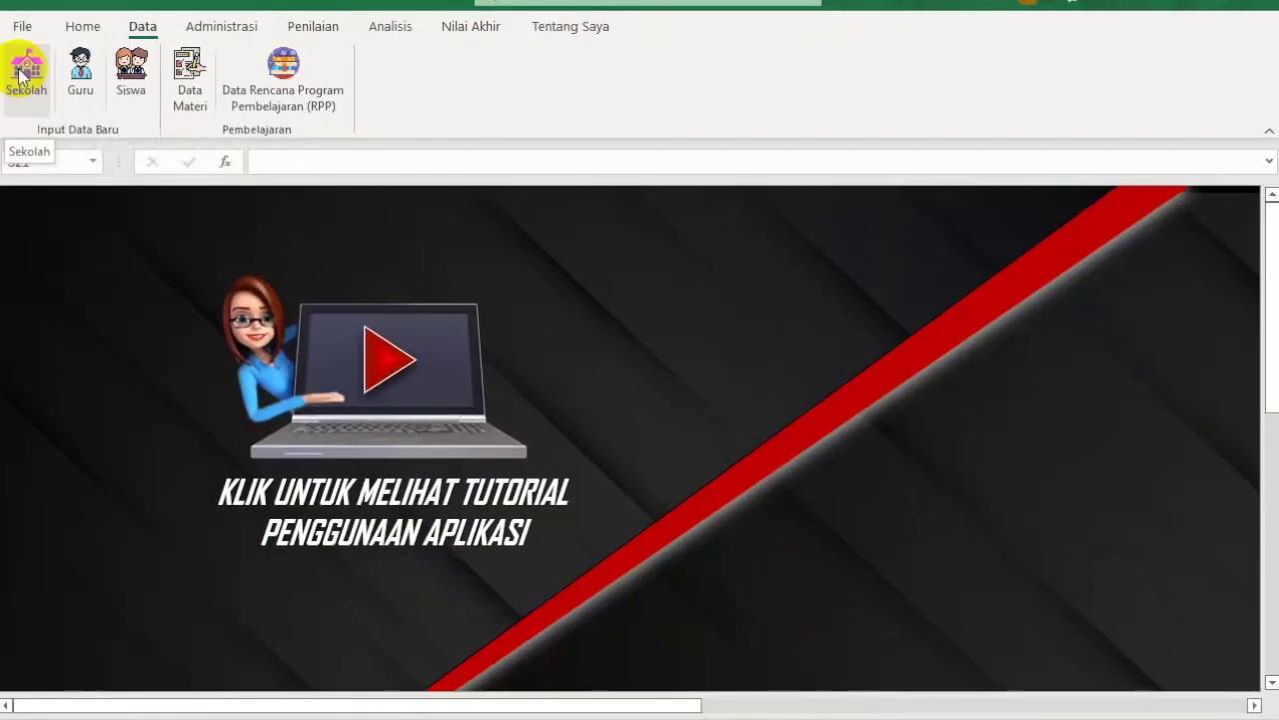
{"action": "left_click", "coordinate": [37, 156]}
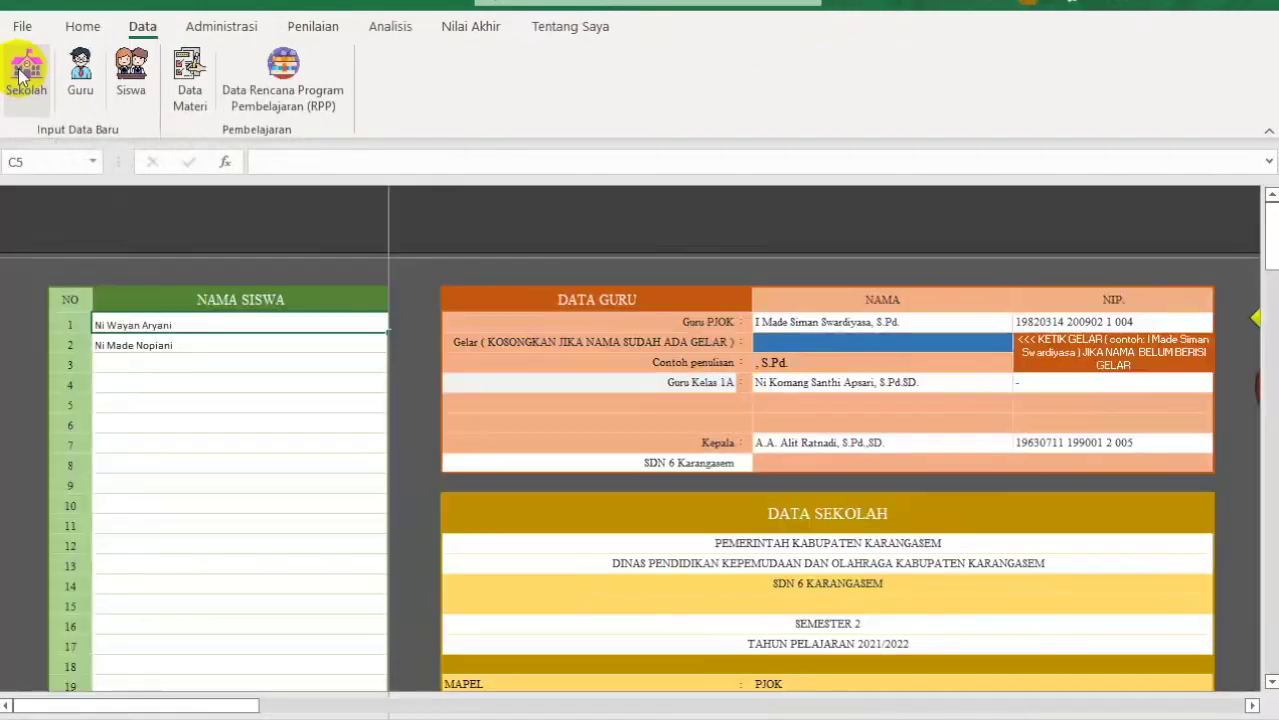
{"action": "left_click", "coordinate": [800, 334]}
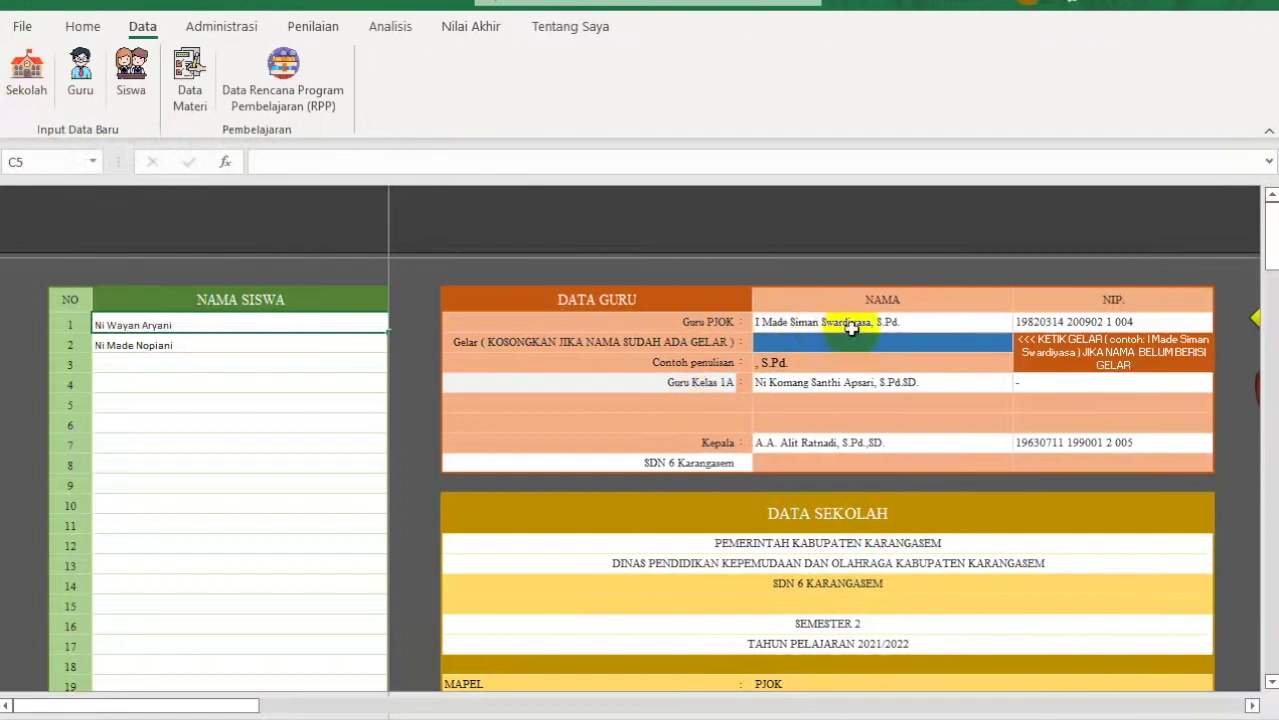
{"action": "left_click", "coordinate": [230, 313]}
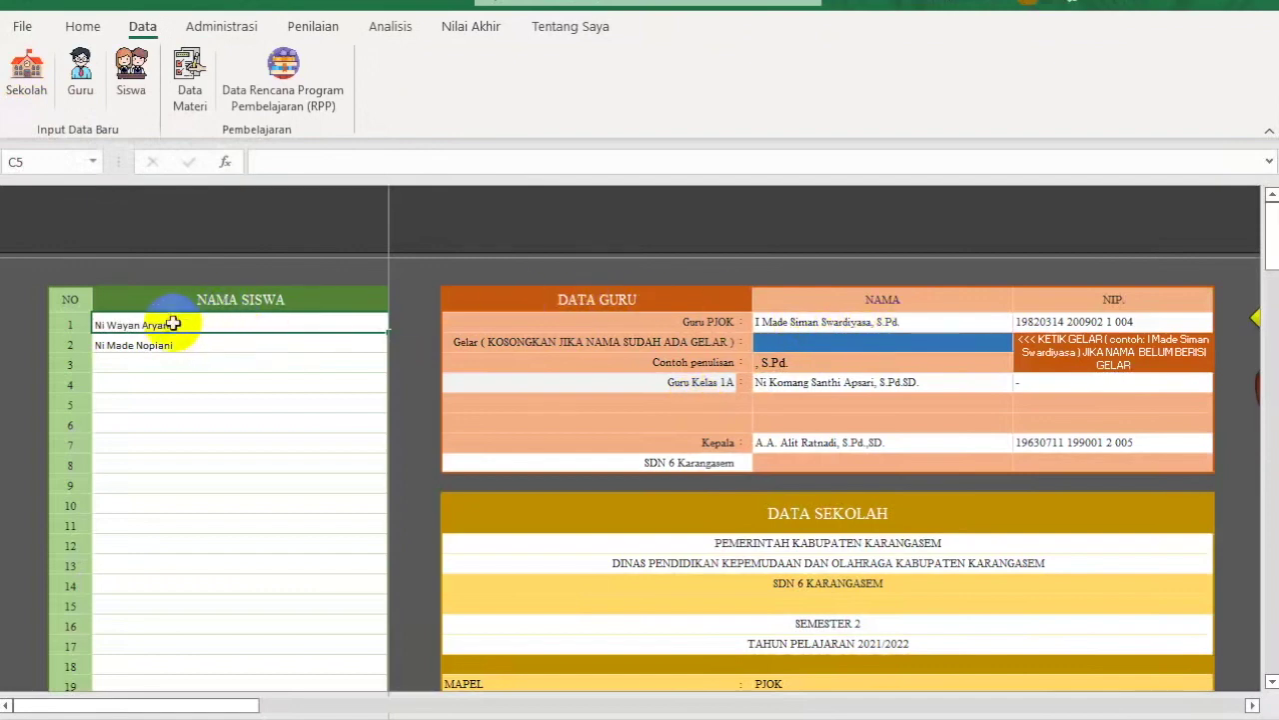
{"action": "left_click", "coordinate": [286, 337]}
{"action": "left_click", "coordinate": [699, 303]}
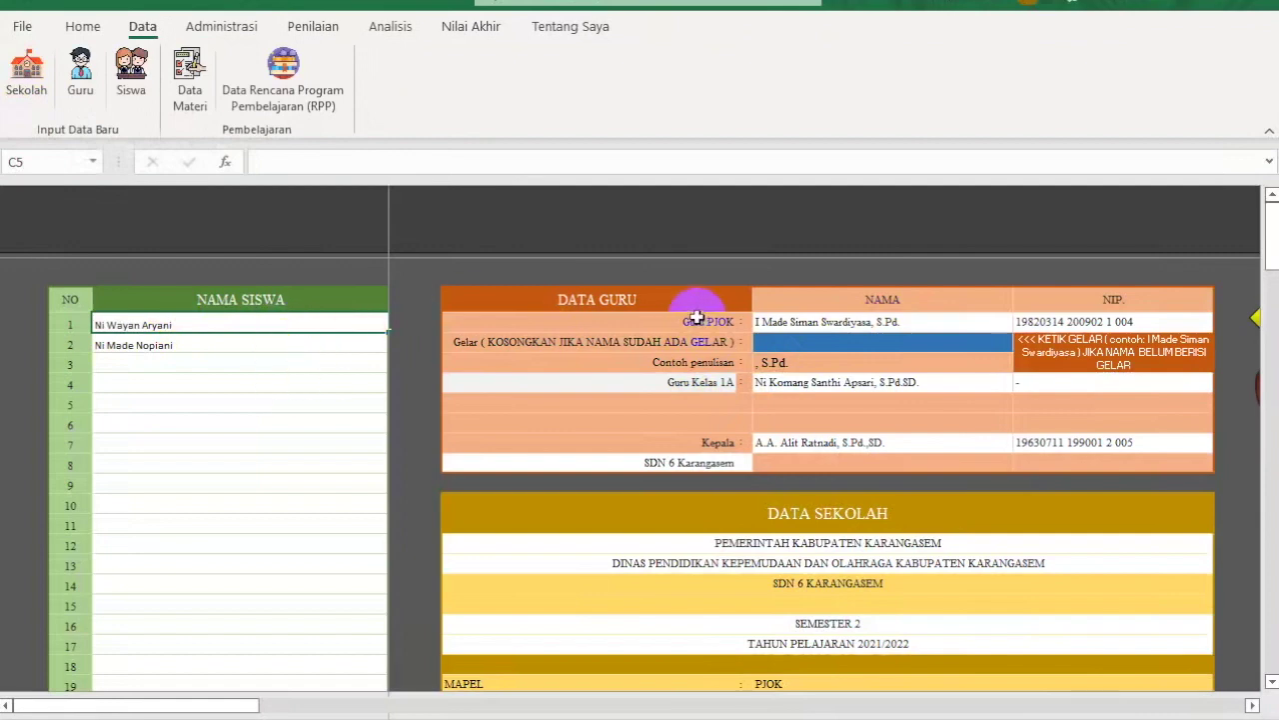
{"action": "left_click", "coordinate": [800, 522]}
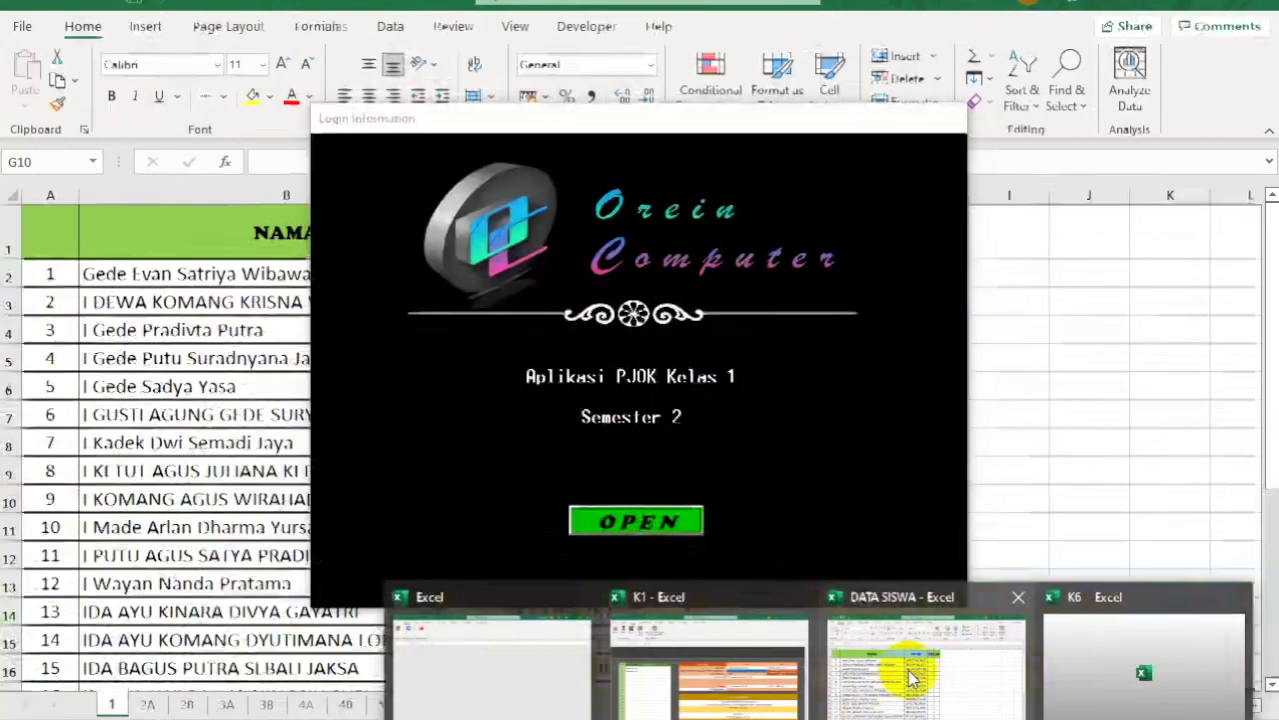
Step: Cut names B2:B5 from DATA SISWA and paste them as formulas into NAMA SISWA rows 1–4
{"action": "left_click", "coordinate": [904, 669]}
{"action": "left_click_drag", "start_coordinate": [331, 273], "coordinate": [273, 362]}
{"action": "right_click", "coordinate": [276, 367]}
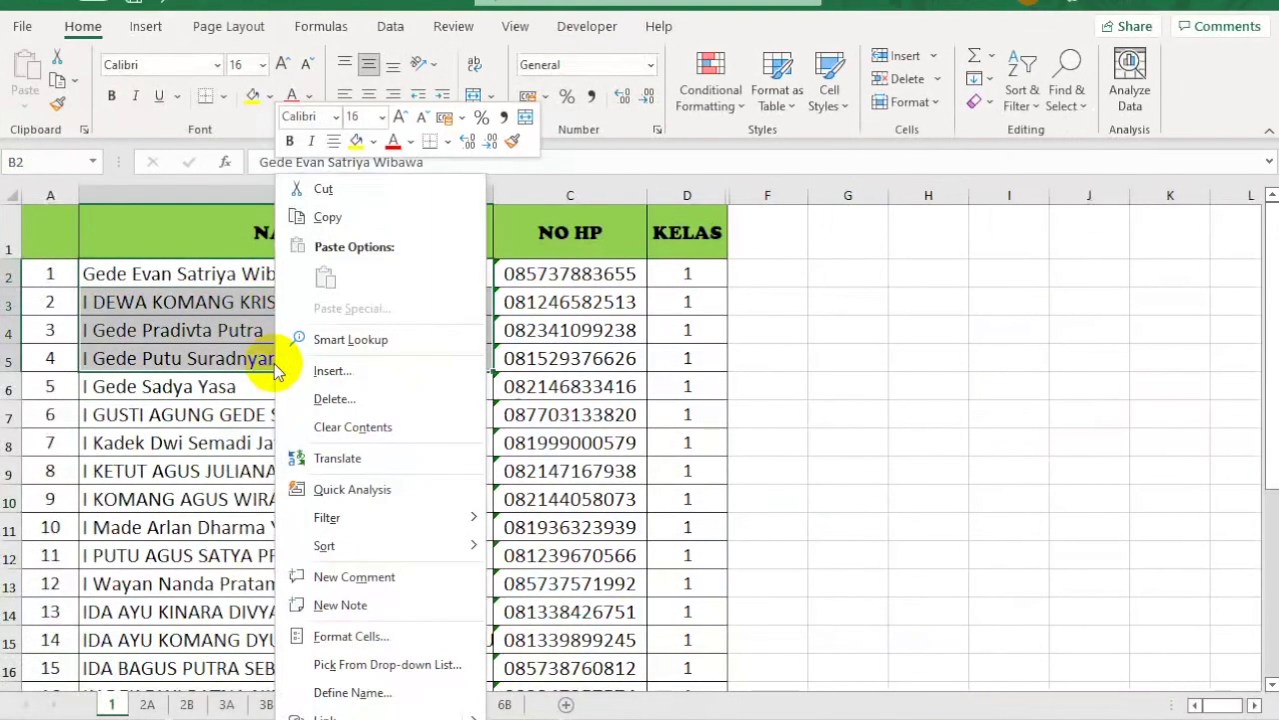
{"action": "left_click", "coordinate": [323, 189]}
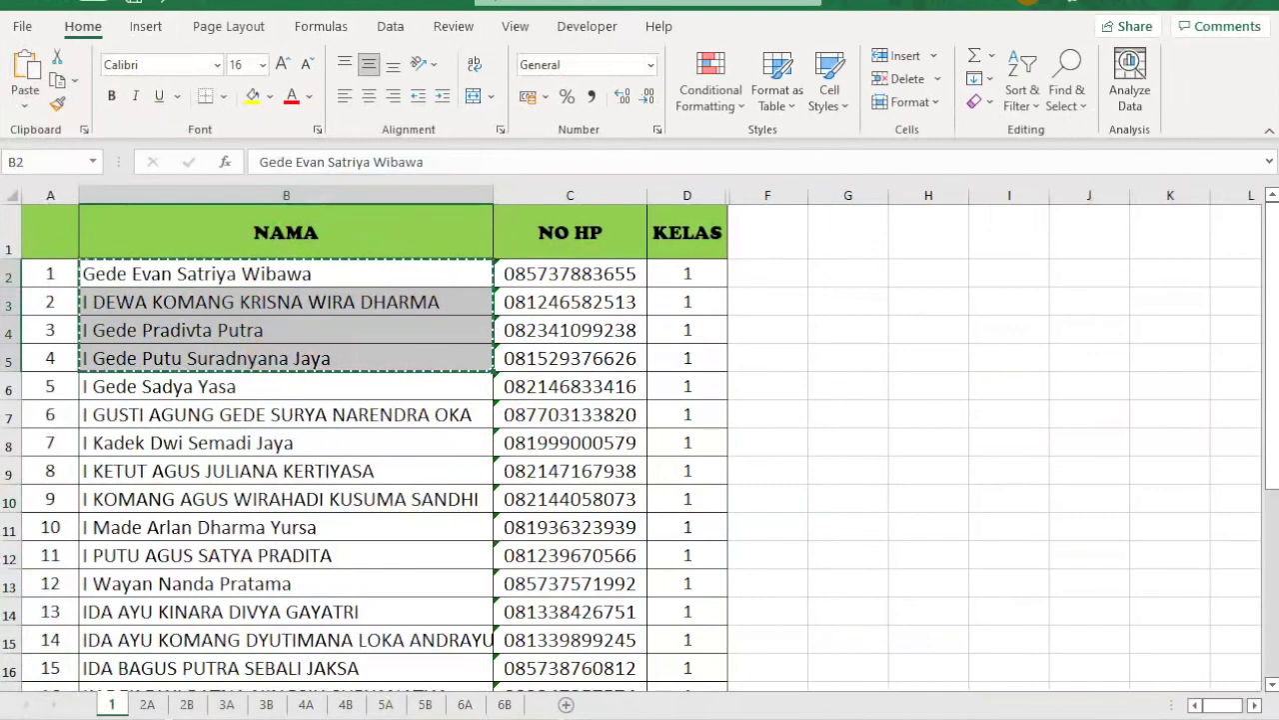
{"action": "left_click", "coordinate": [708, 663]}
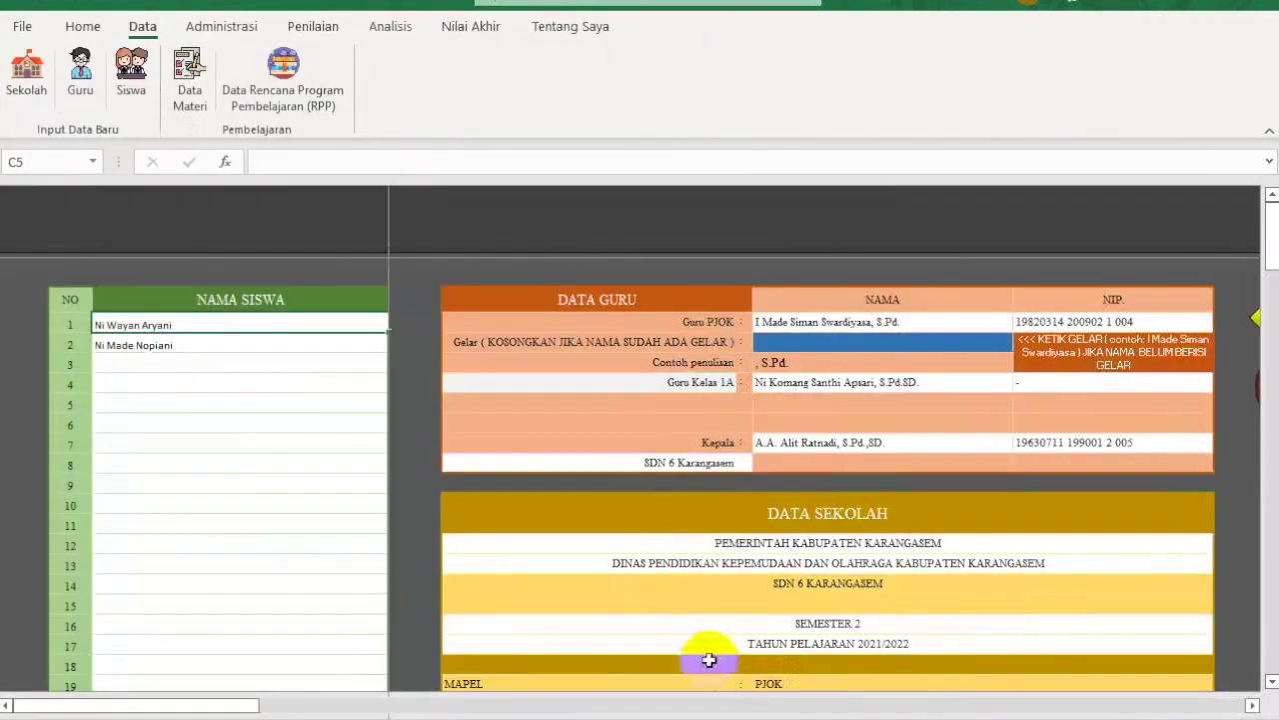
{"action": "right_click", "coordinate": [153, 328]}
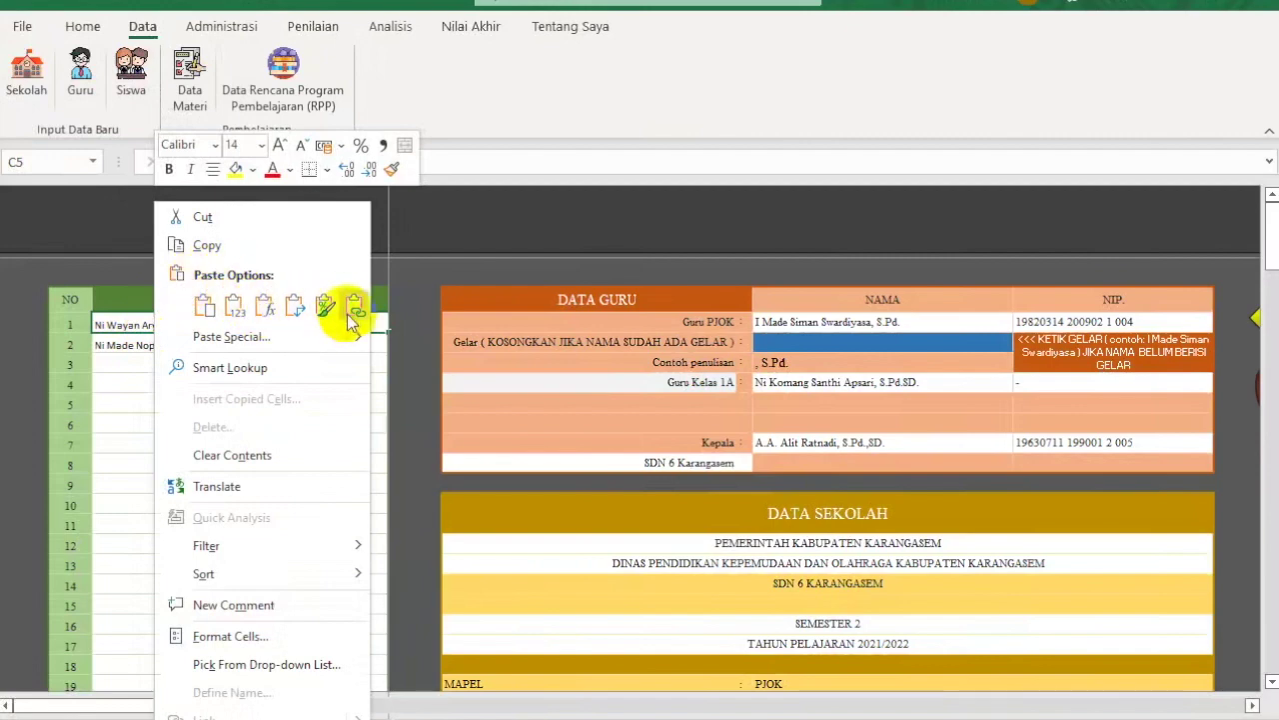
{"action": "mouse_move", "coordinate": [357, 338]}
{"action": "left_click", "coordinate": [418, 370]}
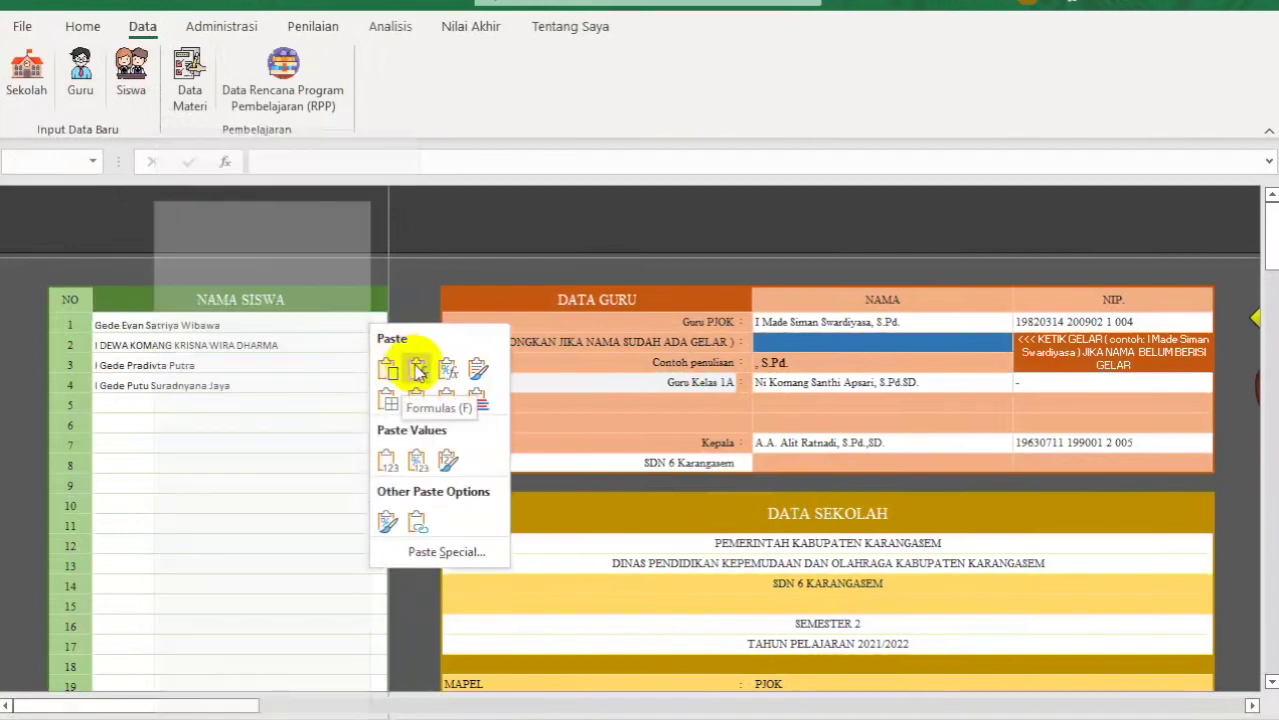
{"action": "left_click", "coordinate": [418, 370]}
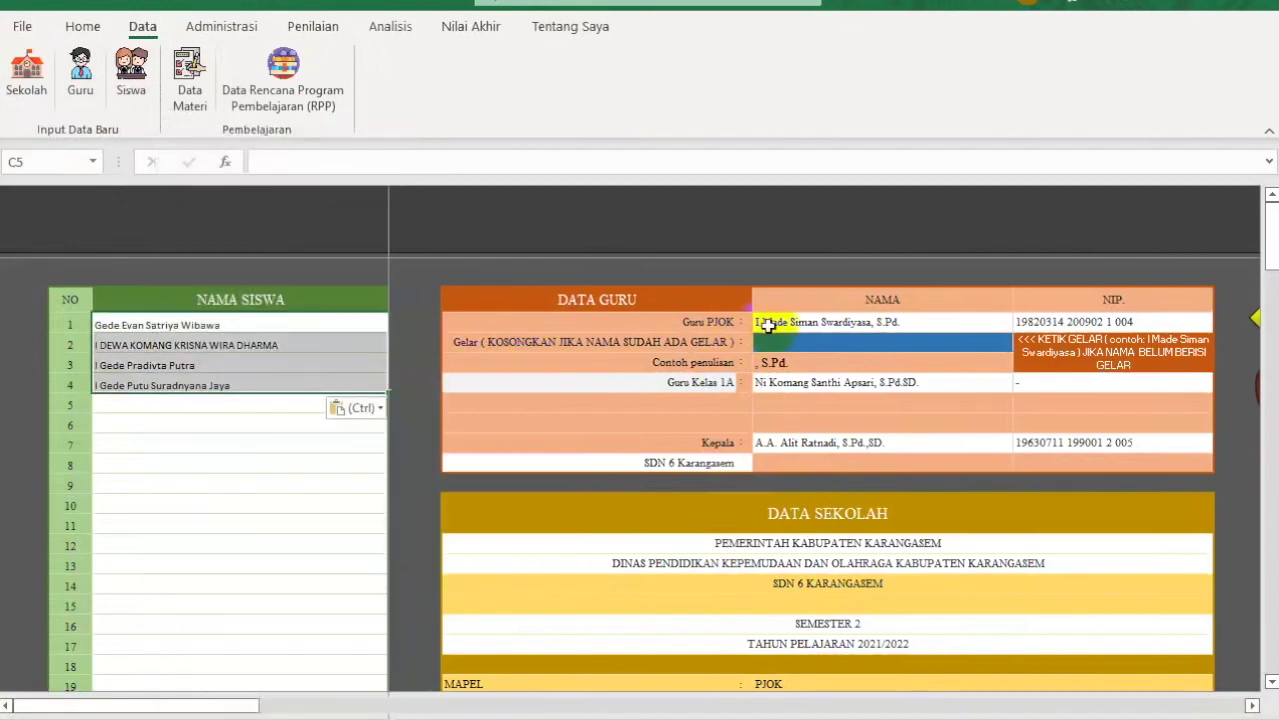
{"action": "left_click", "coordinate": [829, 320]}
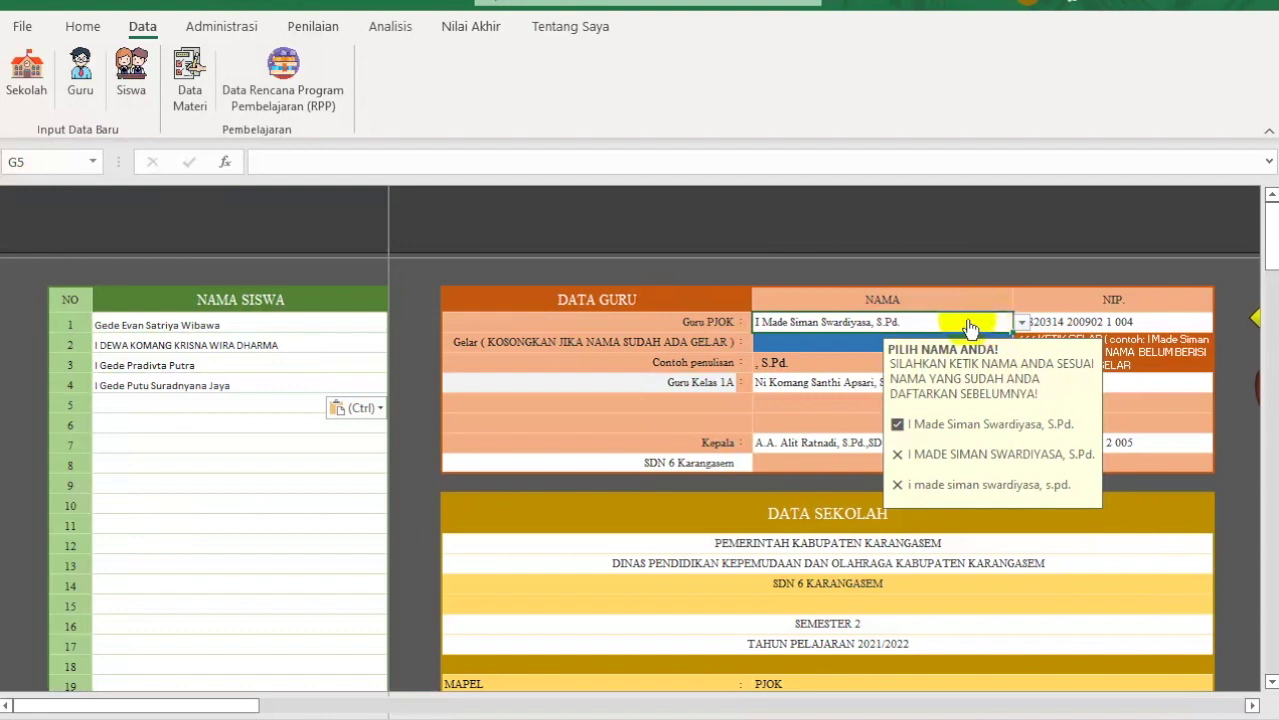
Step: Pick a different registered teacher for Guru PJOK from the G5 name dropdown
{"action": "key", "text": "alt+Down"}
{"action": "key", "text": "Escape"}
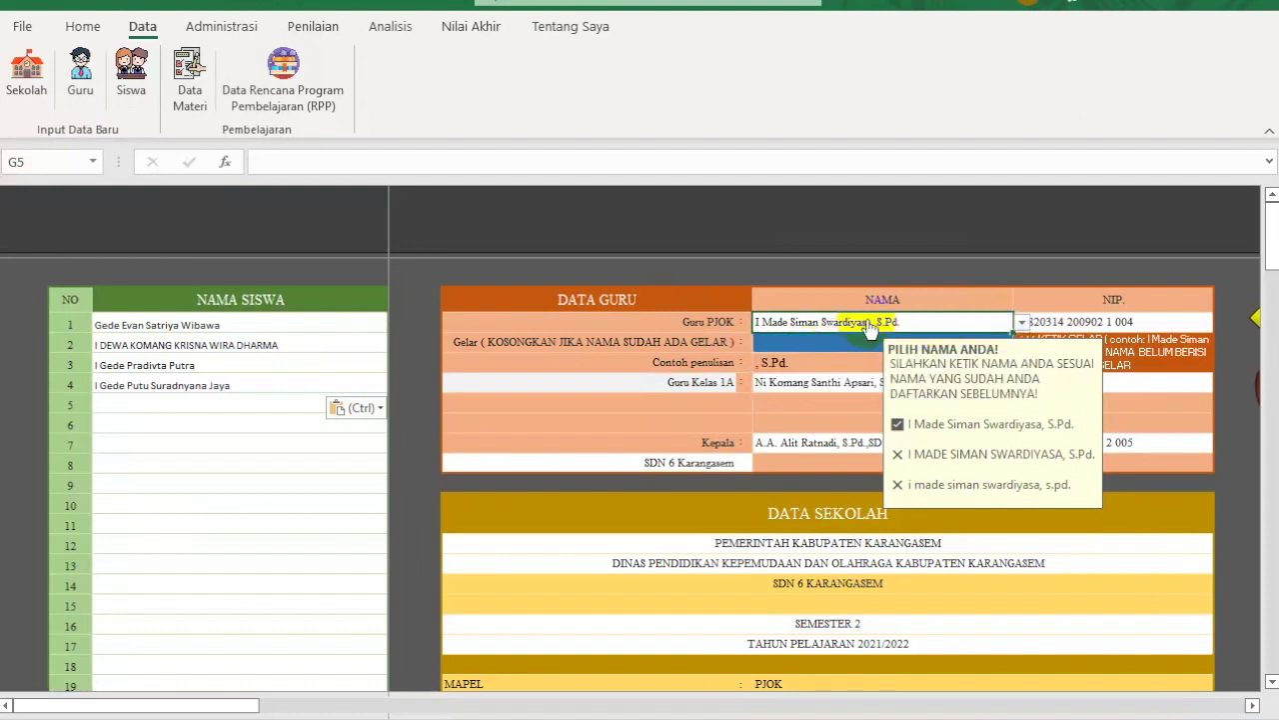
{"action": "left_click", "coordinate": [1021, 322]}
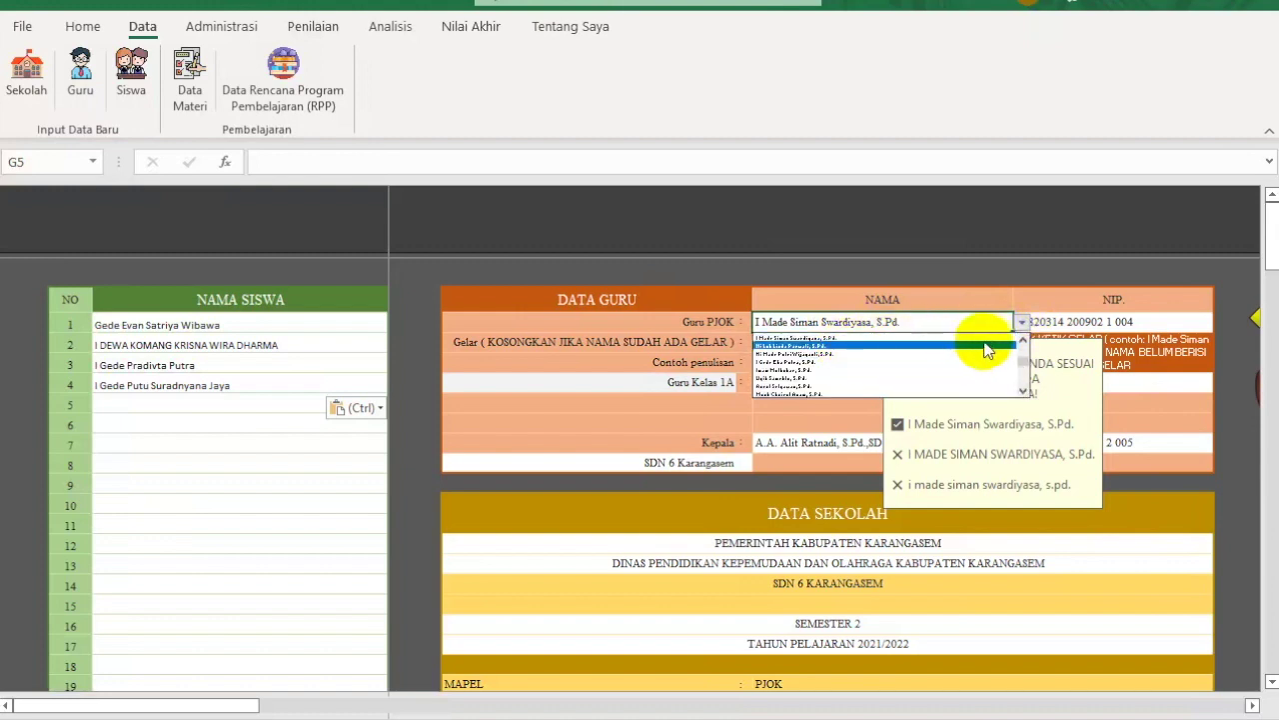
{"action": "left_click", "coordinate": [1022, 345]}
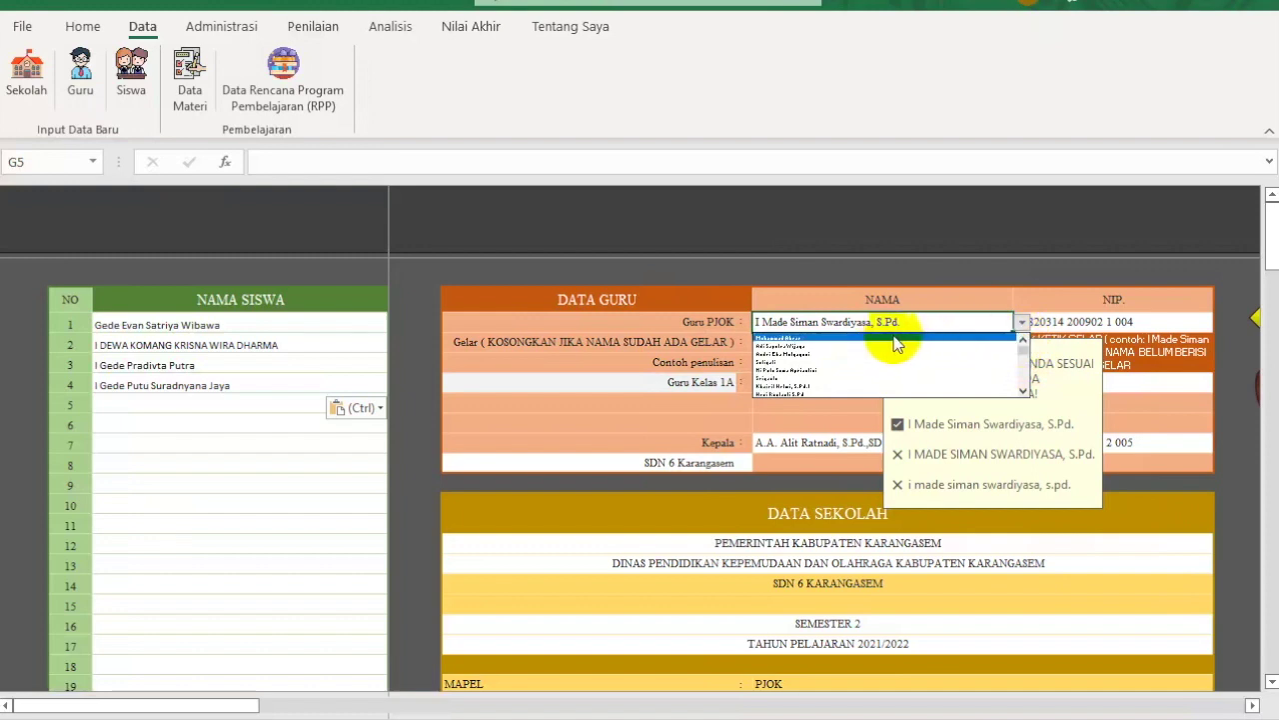
{"action": "left_click", "coordinate": [788, 337]}
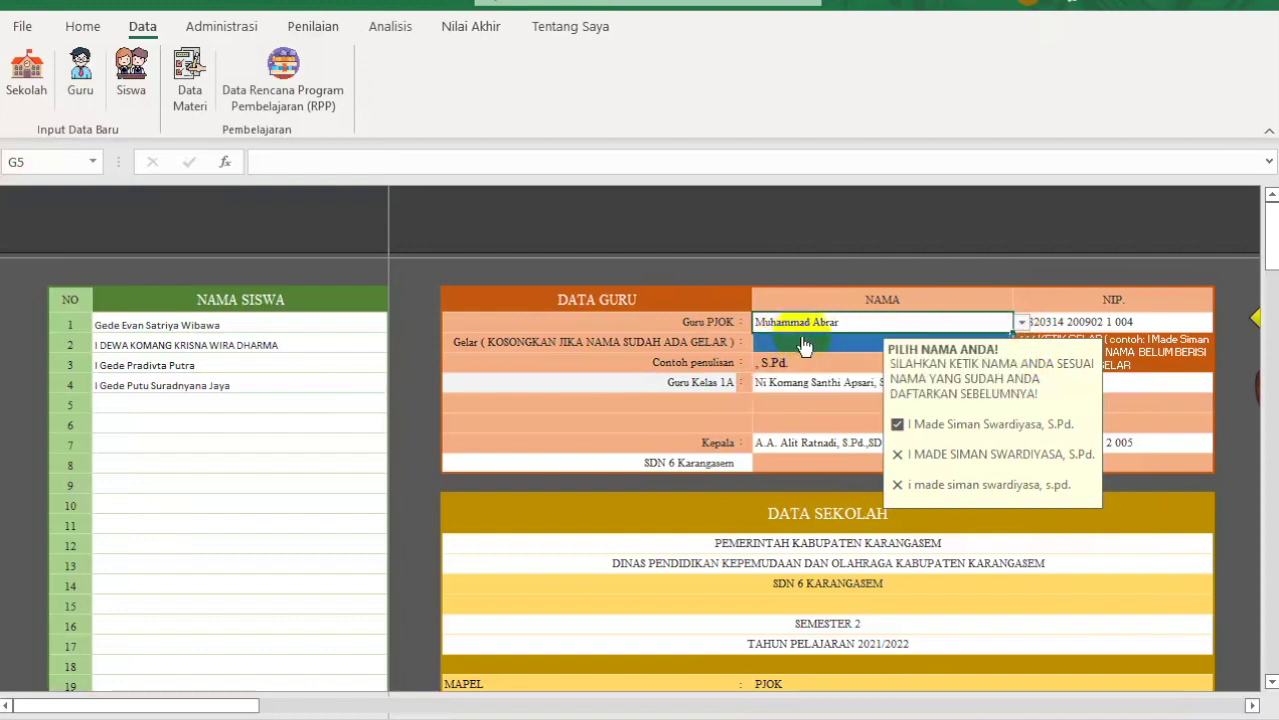
Step: Enter the title ', S.Pd.' in the Gelar cell G6
{"action": "left_click", "coordinate": [803, 342]}
{"action": "type", "text": ", s.pd."}
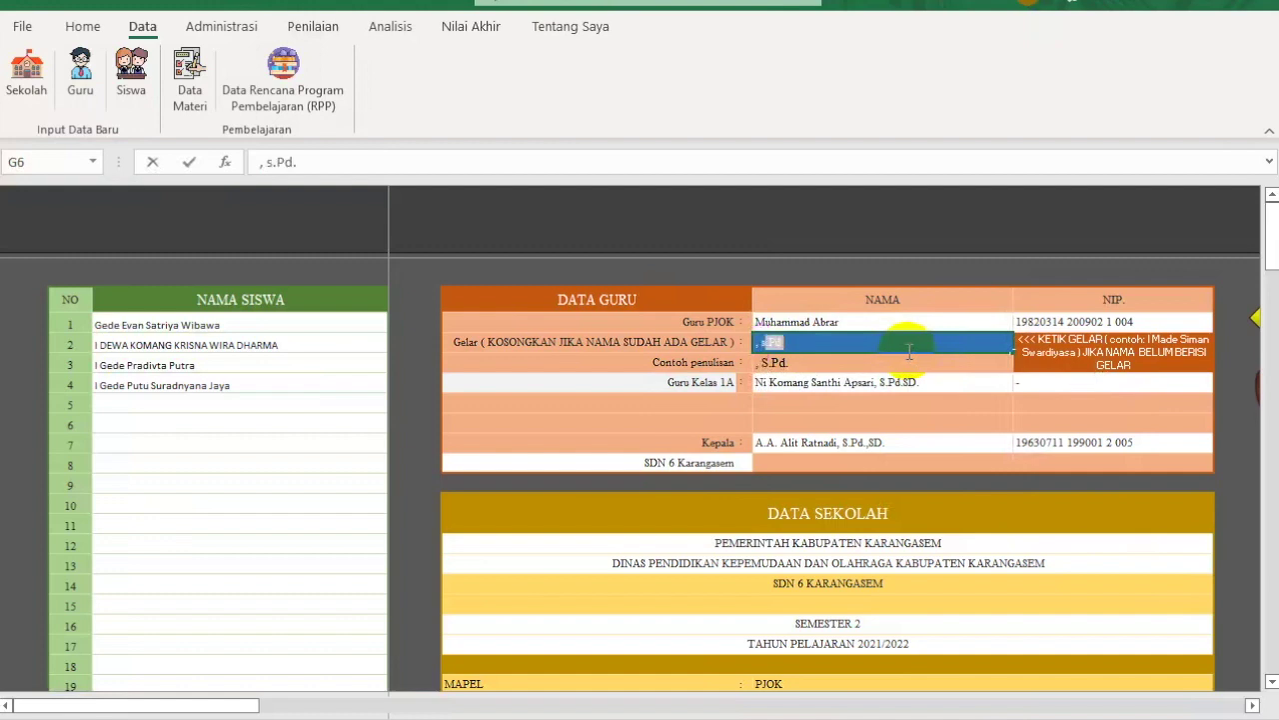
{"action": "key", "text": "BackSpace"}
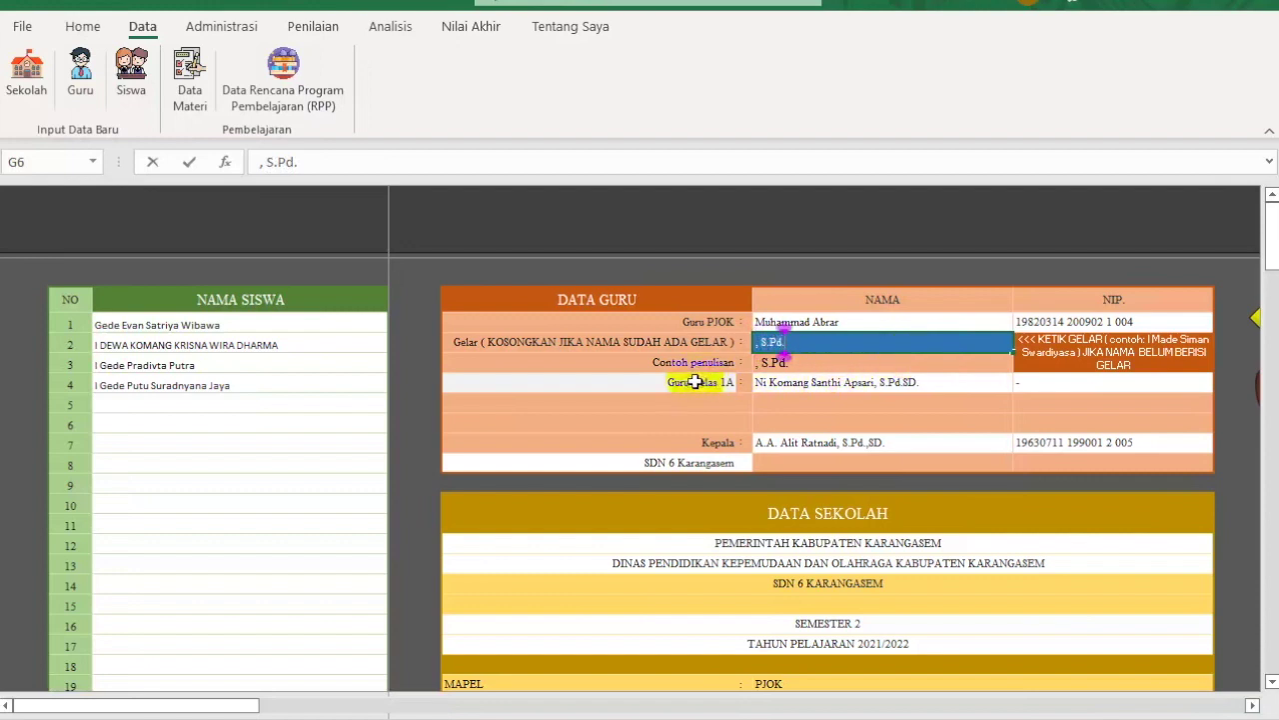
Step: Commit the Gelar title and reopen the Guru PJOK name list without changing it
{"action": "left_click", "coordinate": [689, 462]}
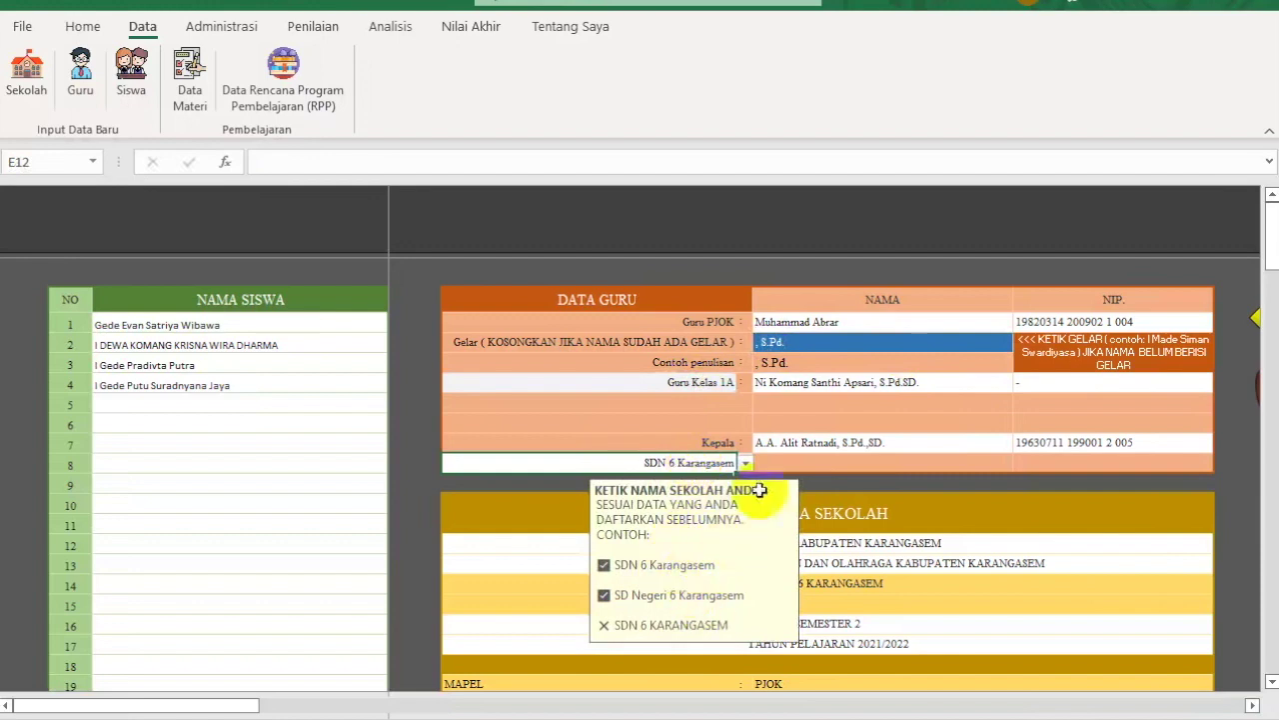
{"action": "left_click", "coordinate": [904, 322]}
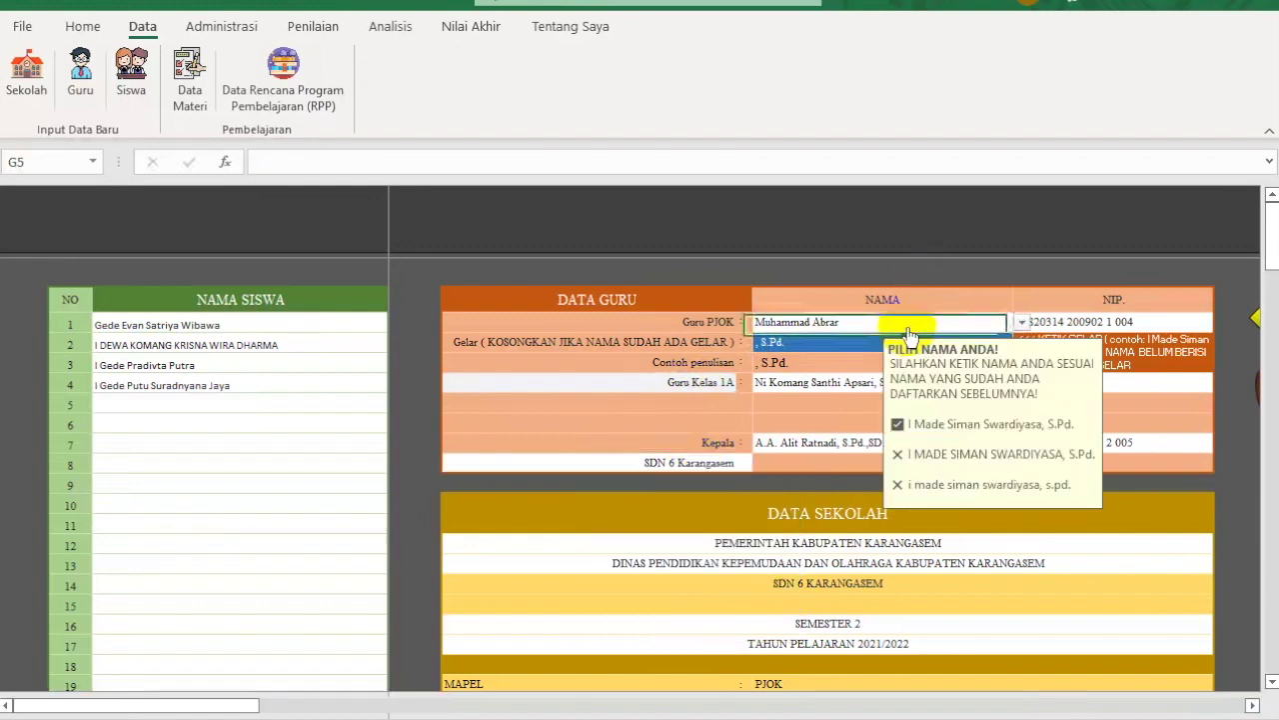
{"action": "left_click", "coordinate": [1023, 322]}
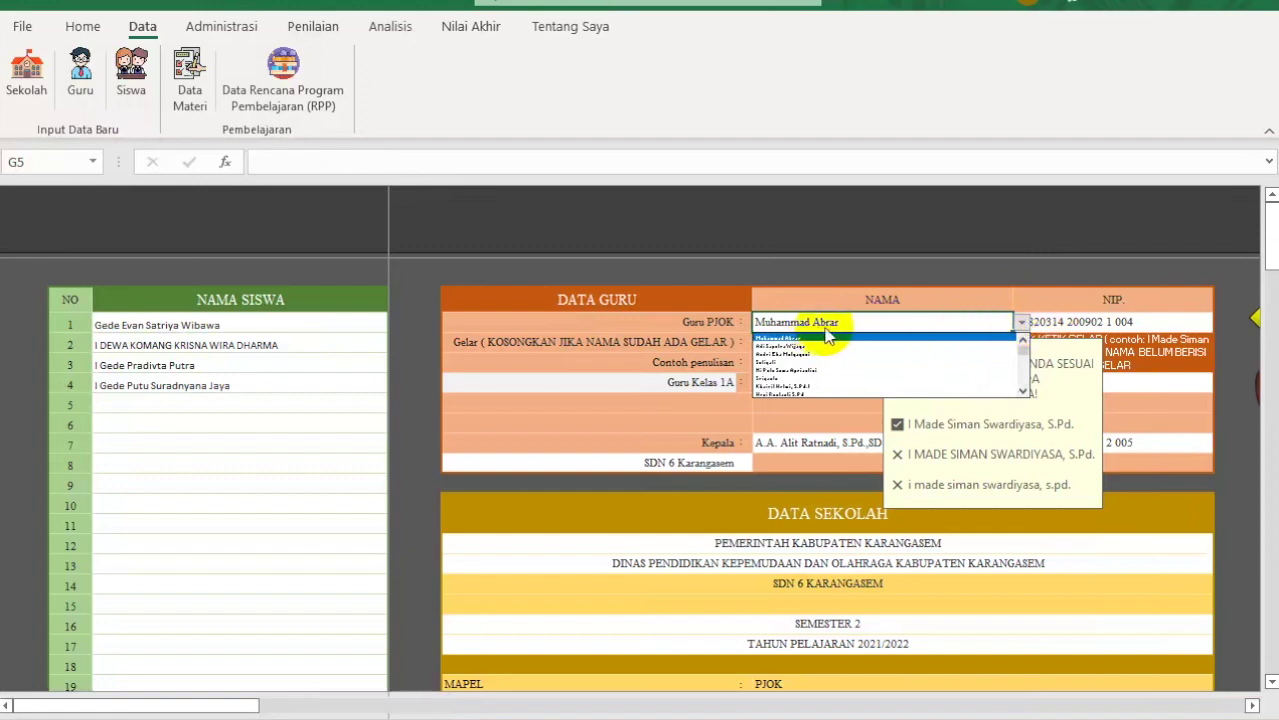
{"action": "left_click", "coordinate": [879, 328]}
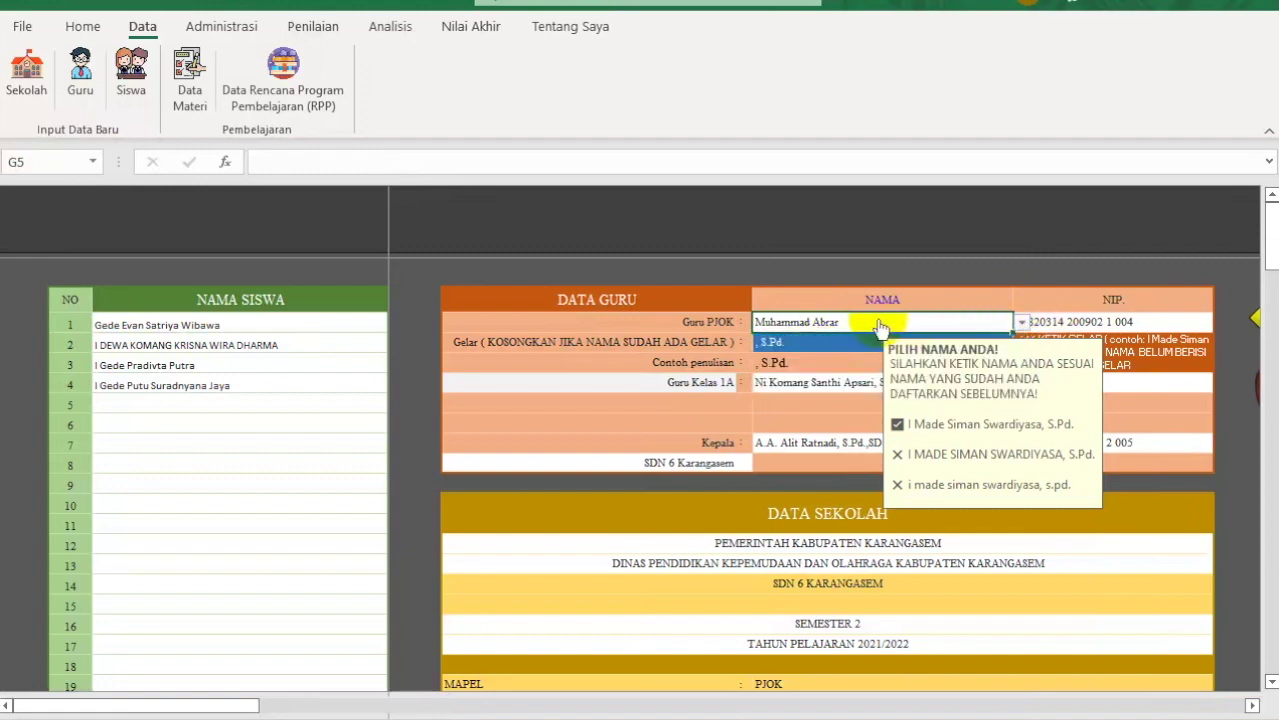
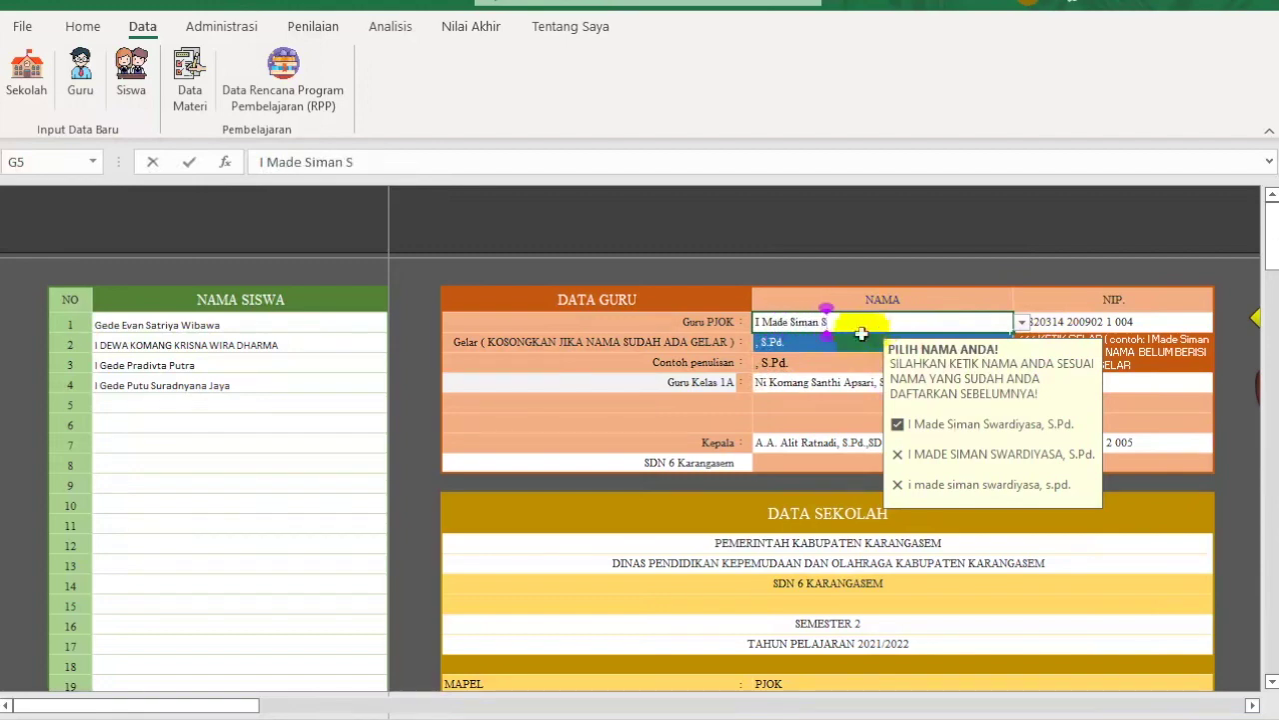
Step: Try an unregistered teacher name in Guru PJOK and dismiss the not-a-user warning and prompt
{"action": "left_click", "coordinate": [653, 461]}
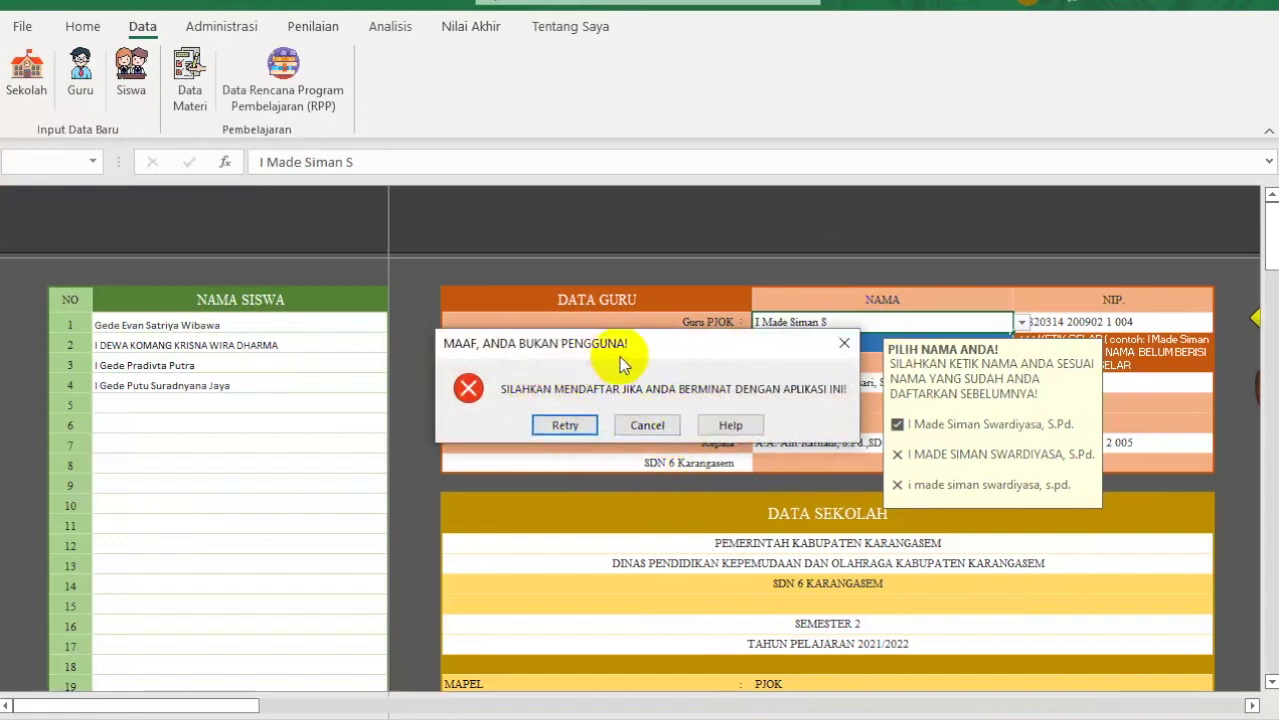
{"action": "left_click", "coordinate": [649, 429]}
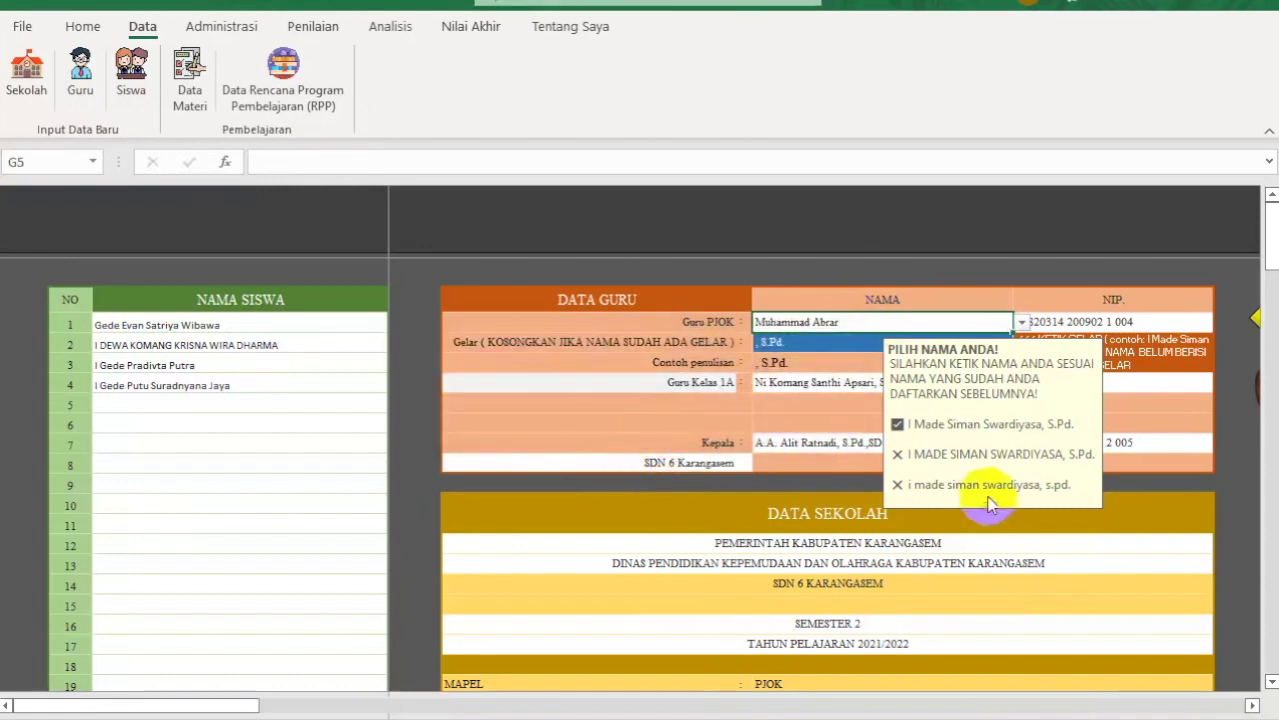
{"action": "left_click", "coordinate": [1252, 706]}
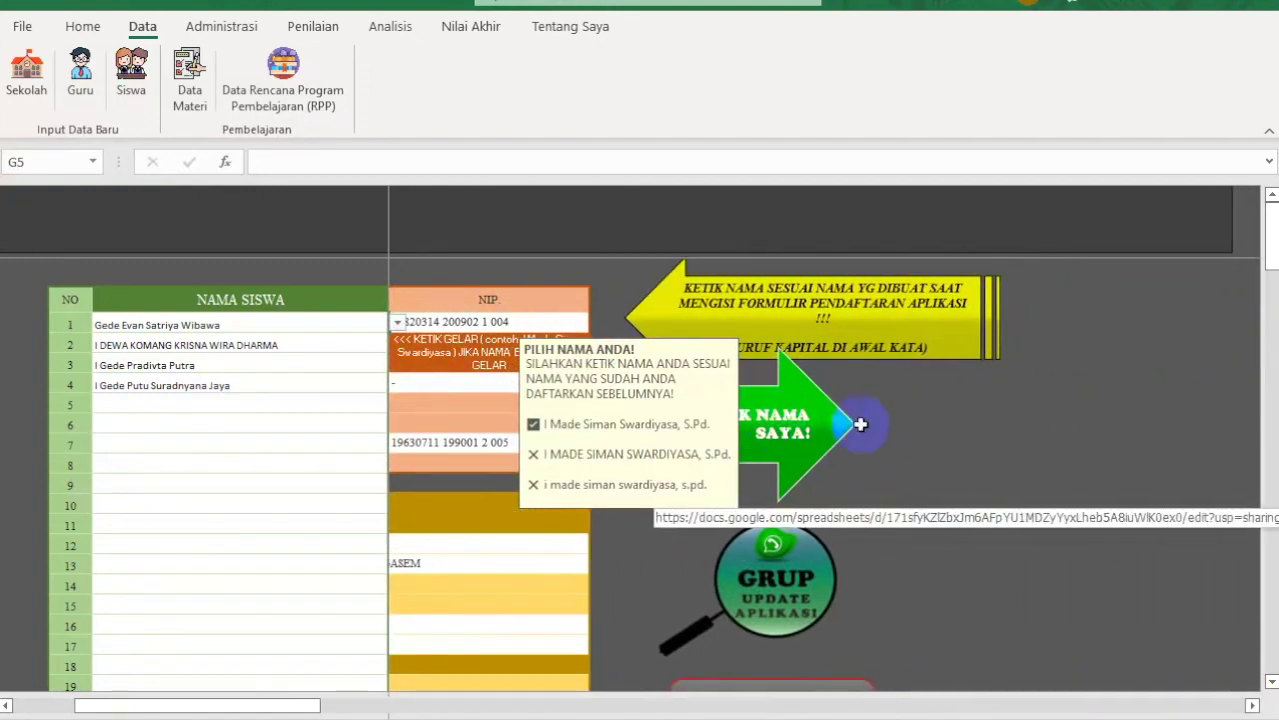
{"action": "left_click", "coordinate": [459, 545]}
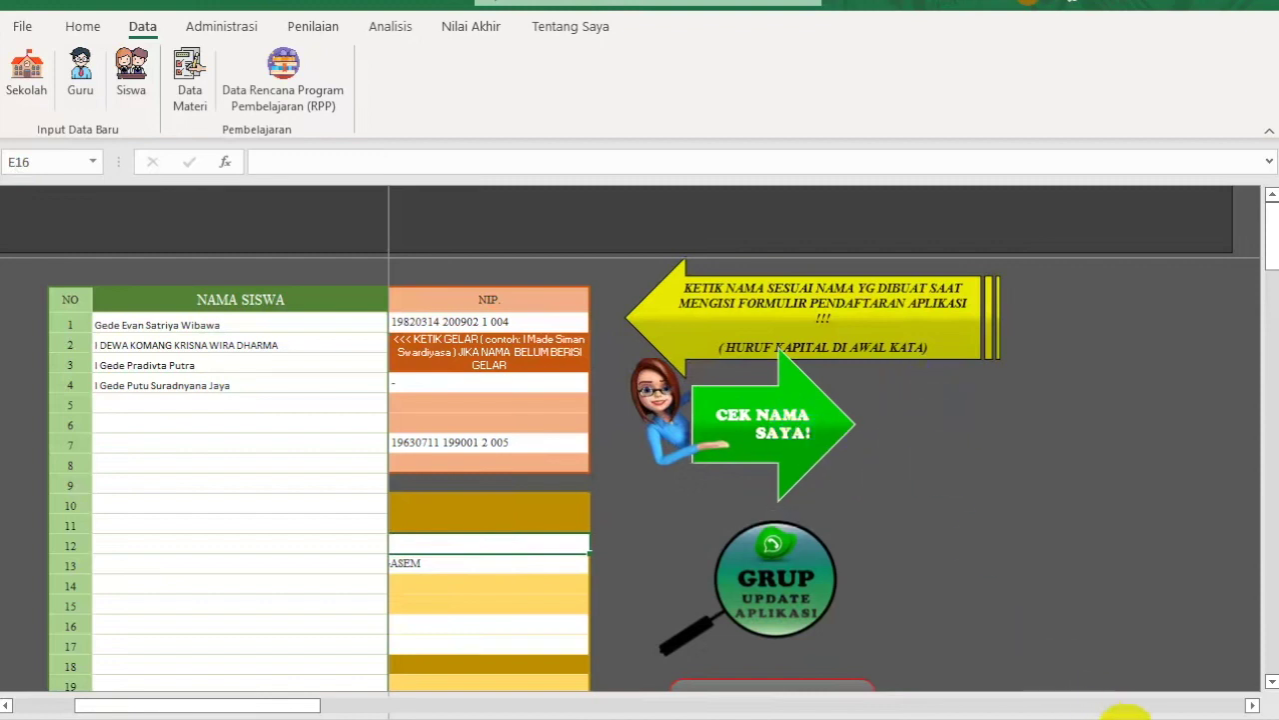
Step: Review the SDN 6 Karangasem school cell and the class 1A teacher entry
{"action": "left_click", "coordinate": [6, 706]}
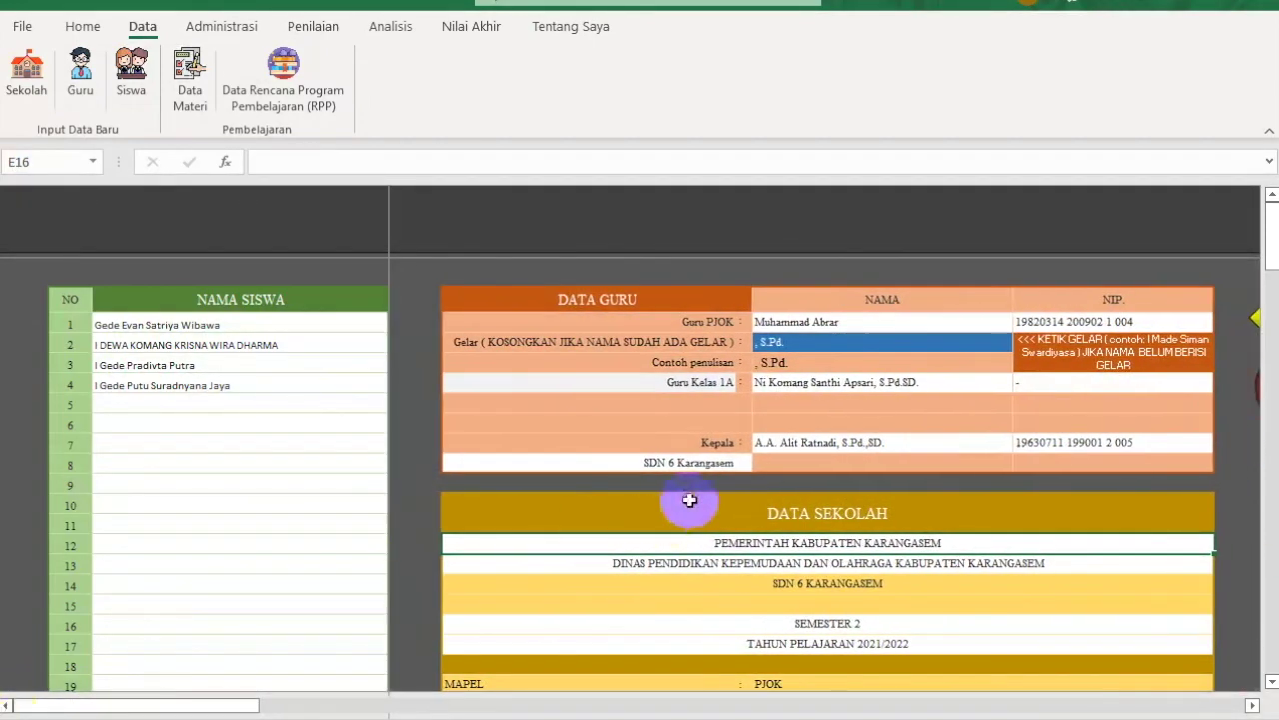
{"action": "left_click", "coordinate": [720, 463]}
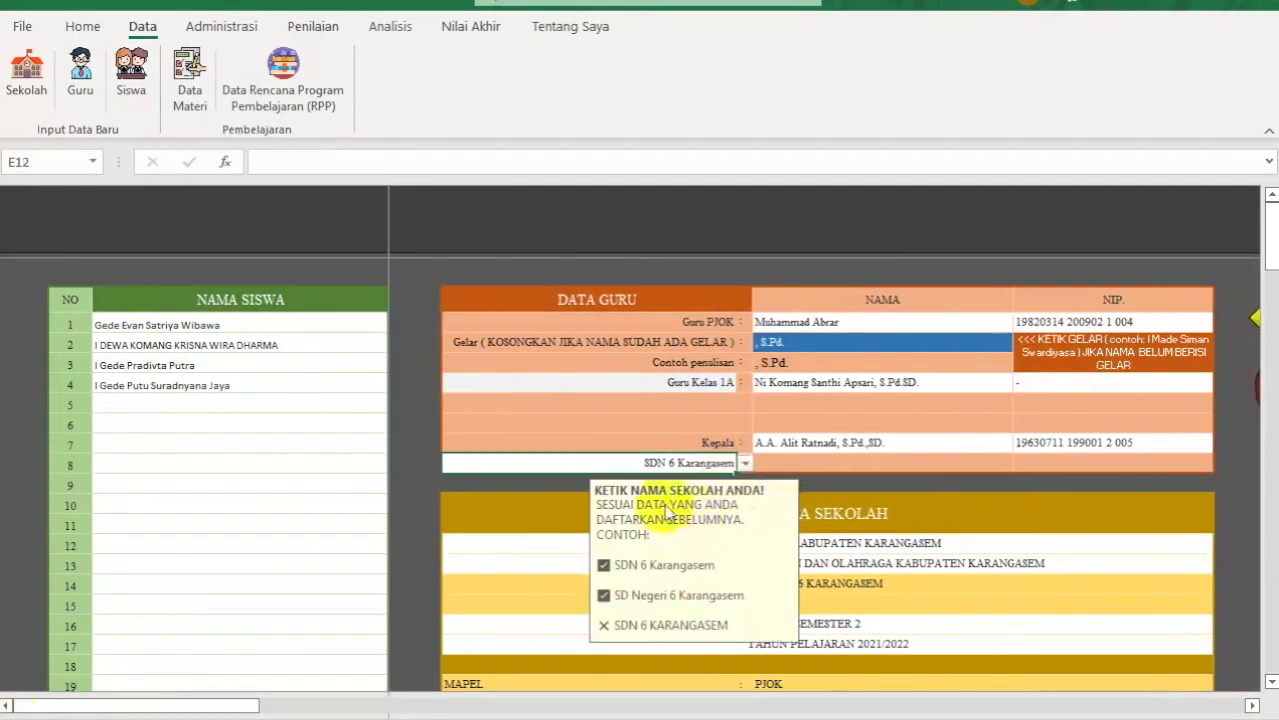
{"action": "left_click", "coordinate": [563, 466]}
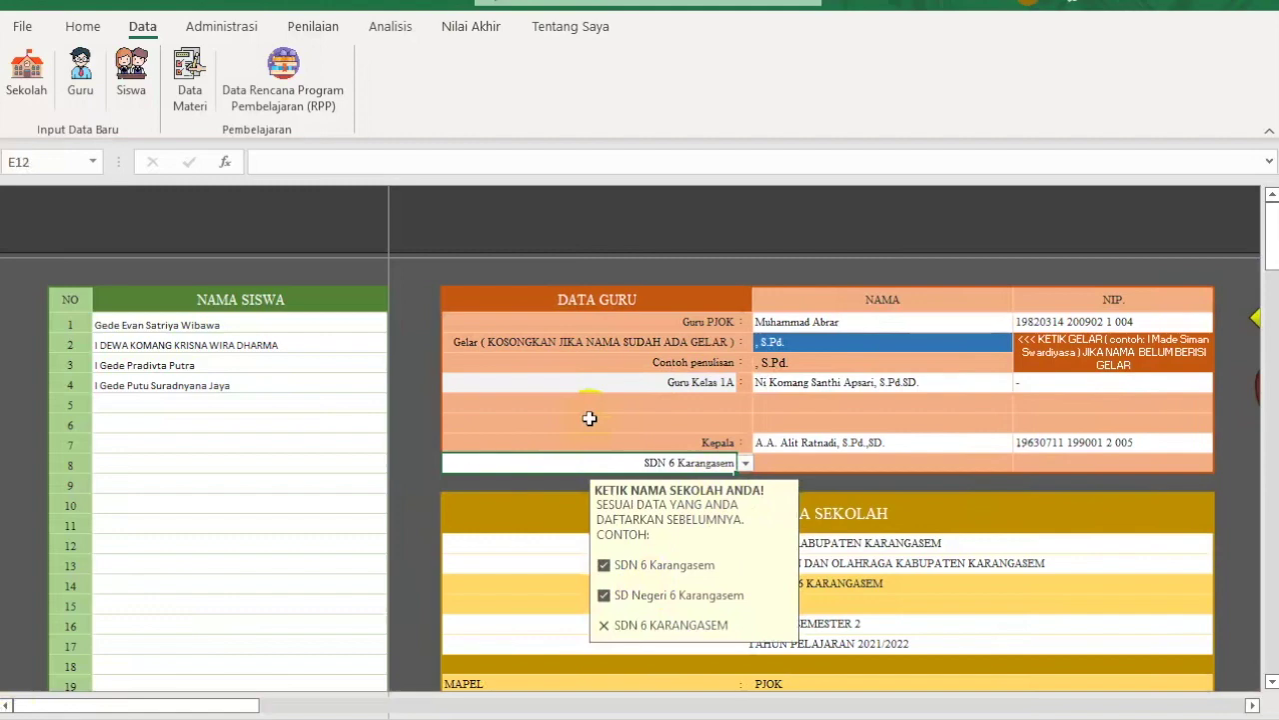
{"action": "left_click", "coordinate": [816, 382]}
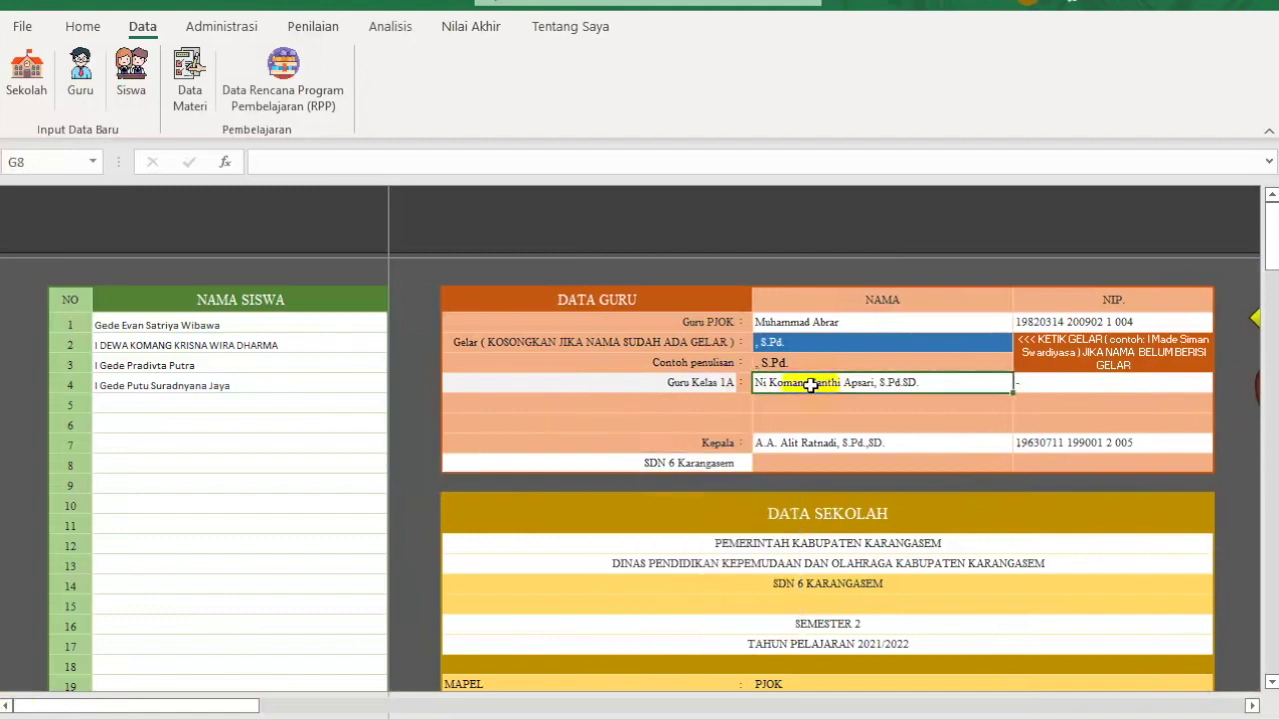
{"action": "left_click", "coordinate": [862, 541]}
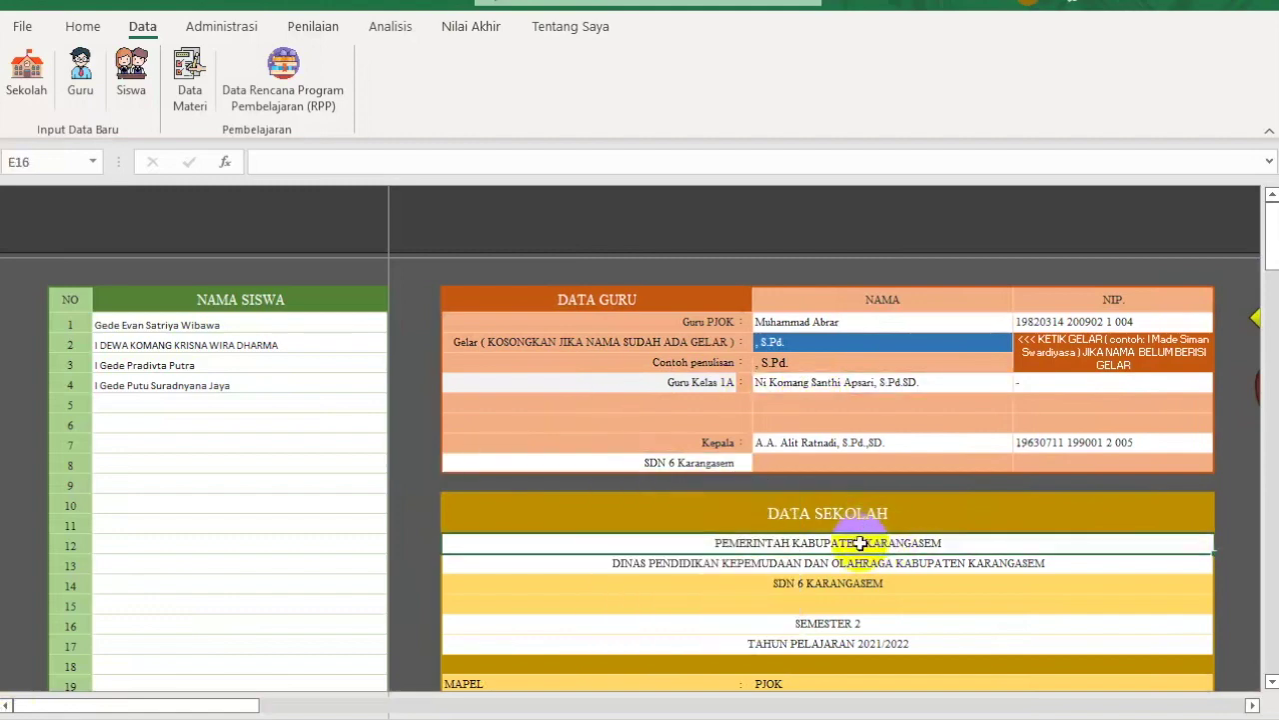
Step: Enter 2 in the SEMESTER line of the school data
{"action": "left_click", "coordinate": [887, 565]}
{"action": "left_click", "coordinate": [856, 624]}
{"action": "type", "text": "2"}
{"action": "left_click", "coordinate": [916, 643]}
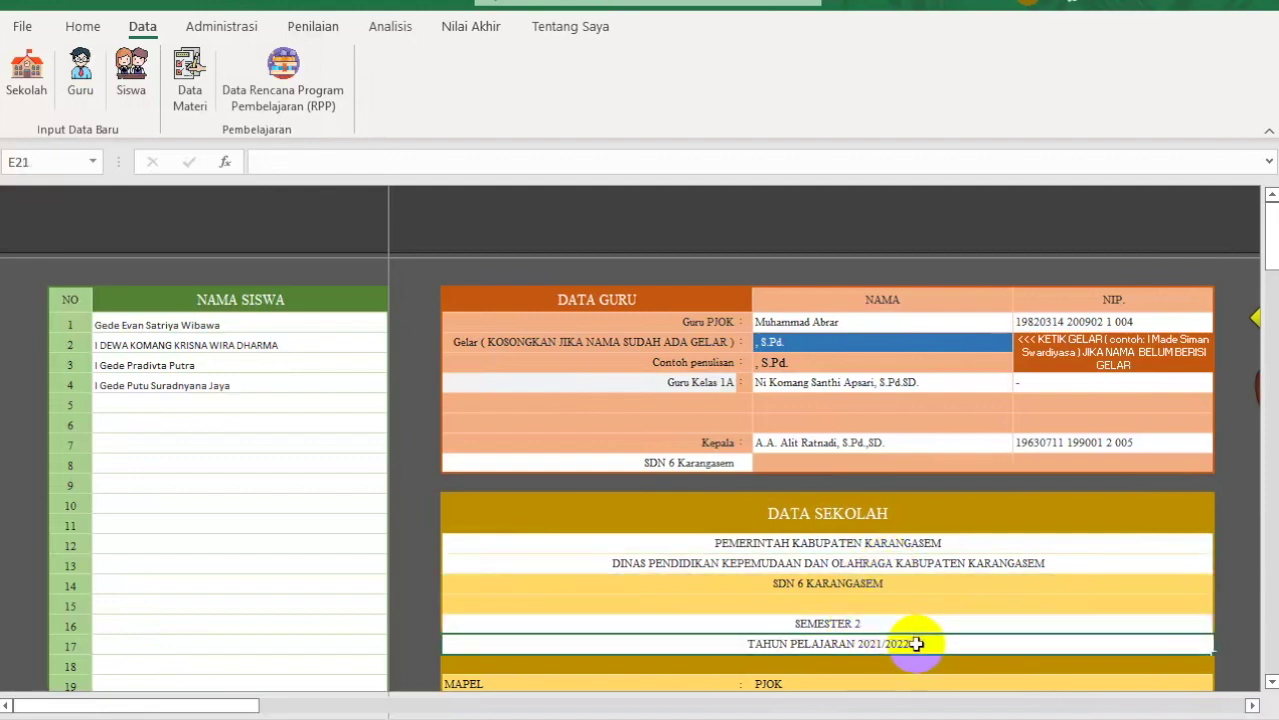
Step: Check the KECAMATAN, KELURAHAN and 12 Juli 2021 signing date, then the teacher entries
{"action": "scroll", "coordinate": [916, 643], "scroll_direction": "down", "scroll_amount": 3}
{"action": "left_click", "coordinate": [778, 612]}
{"action": "left_click", "coordinate": [838, 631]}
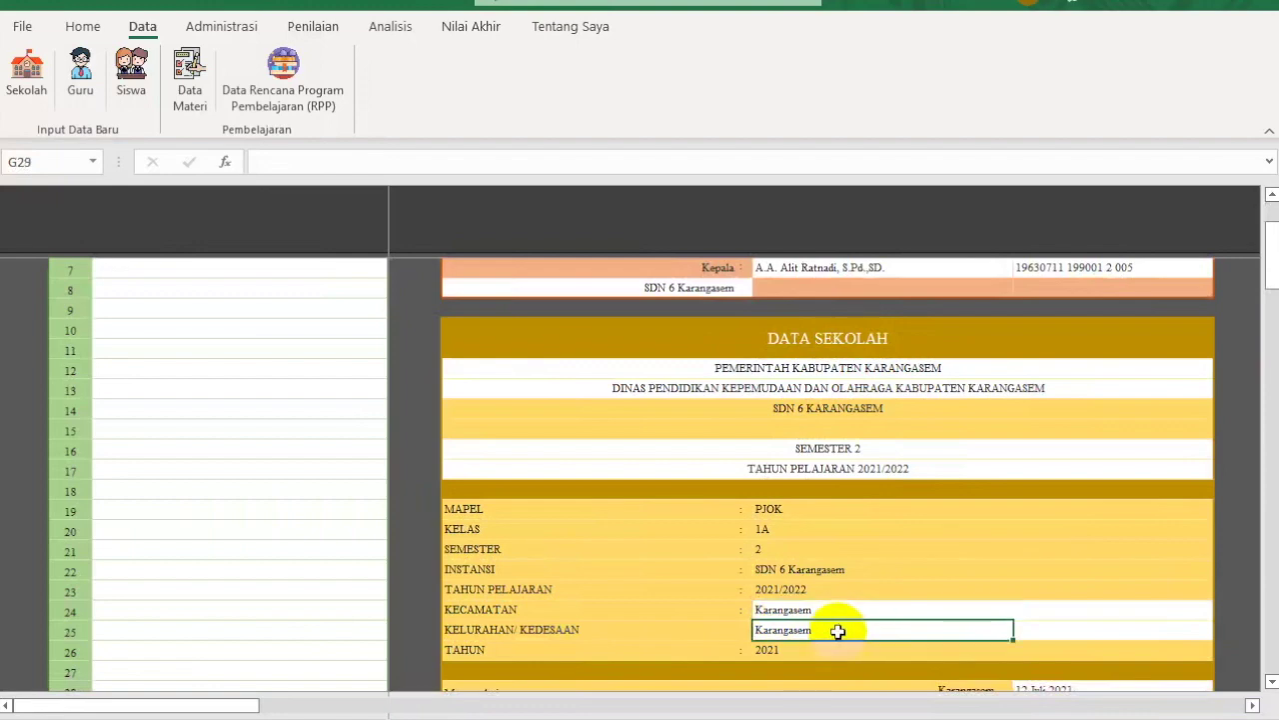
{"action": "scroll", "coordinate": [837, 630], "scroll_direction": "down", "scroll_amount": 3}
{"action": "left_click", "coordinate": [1054, 510]}
{"action": "left_click", "coordinate": [1085, 520]}
{"action": "left_click", "coordinate": [1066, 511]}
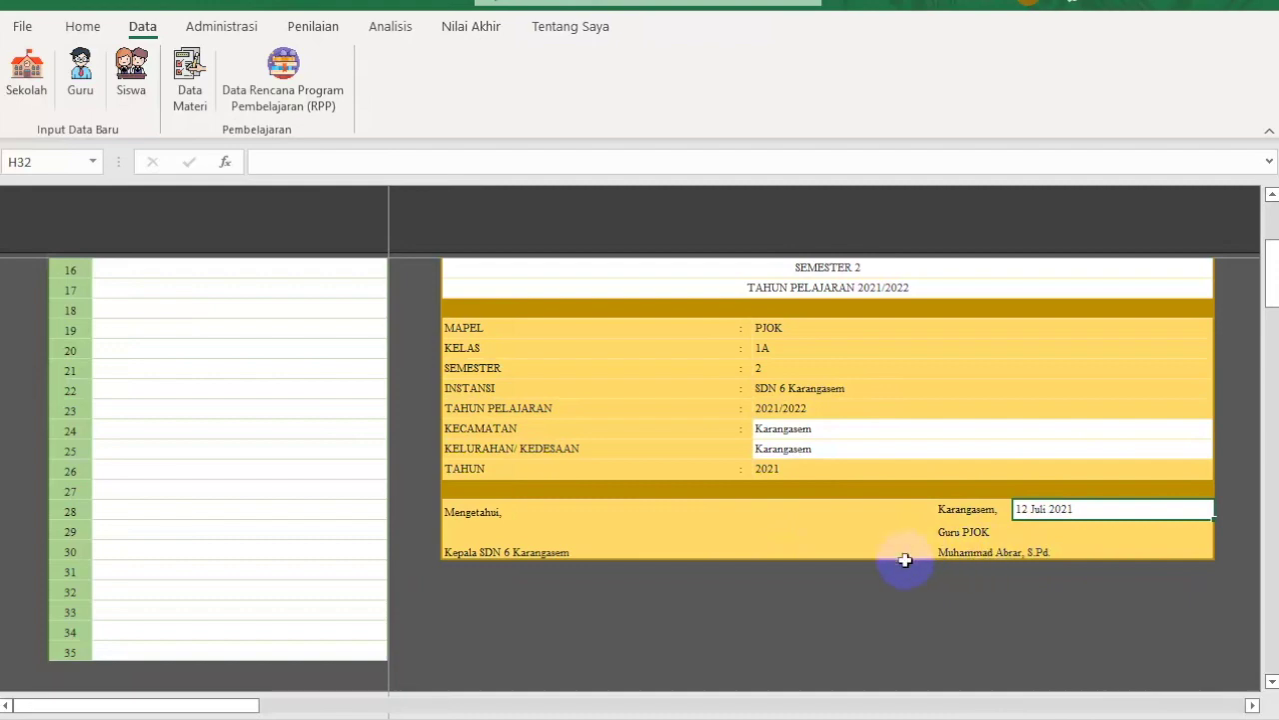
{"action": "scroll", "coordinate": [904, 561], "scroll_direction": "up", "scroll_amount": 6}
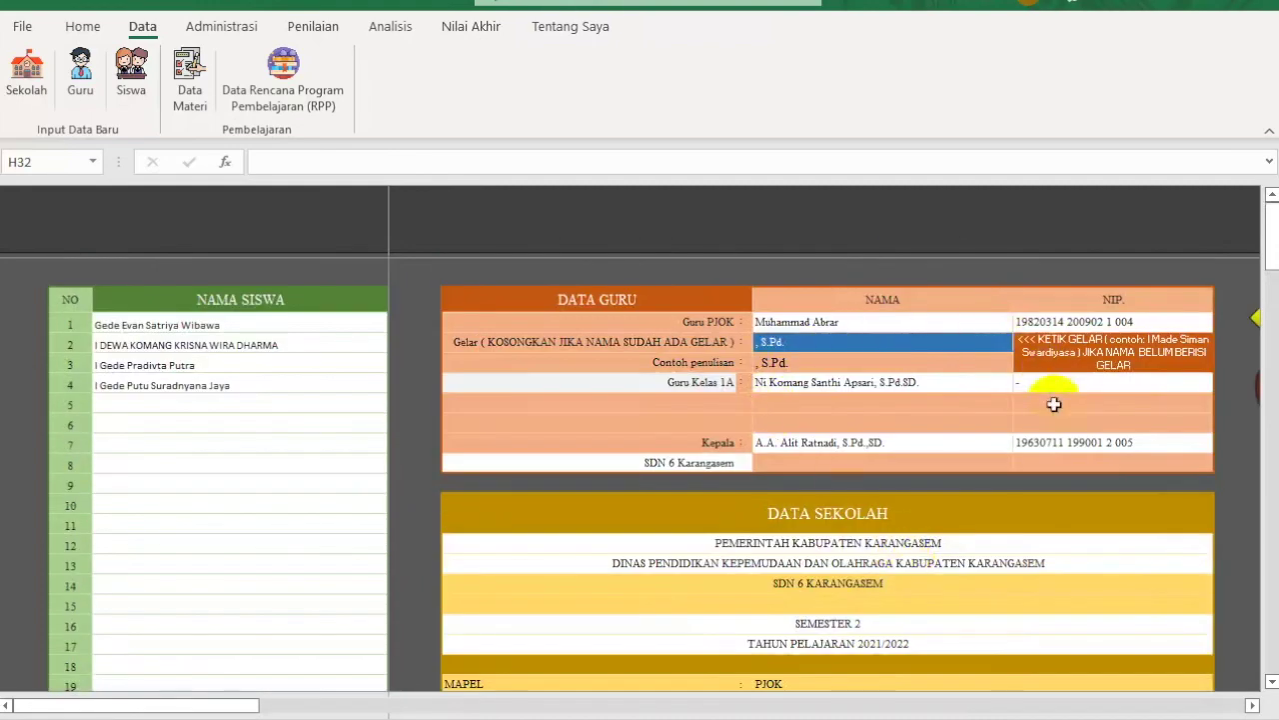
{"action": "left_click", "coordinate": [806, 326]}
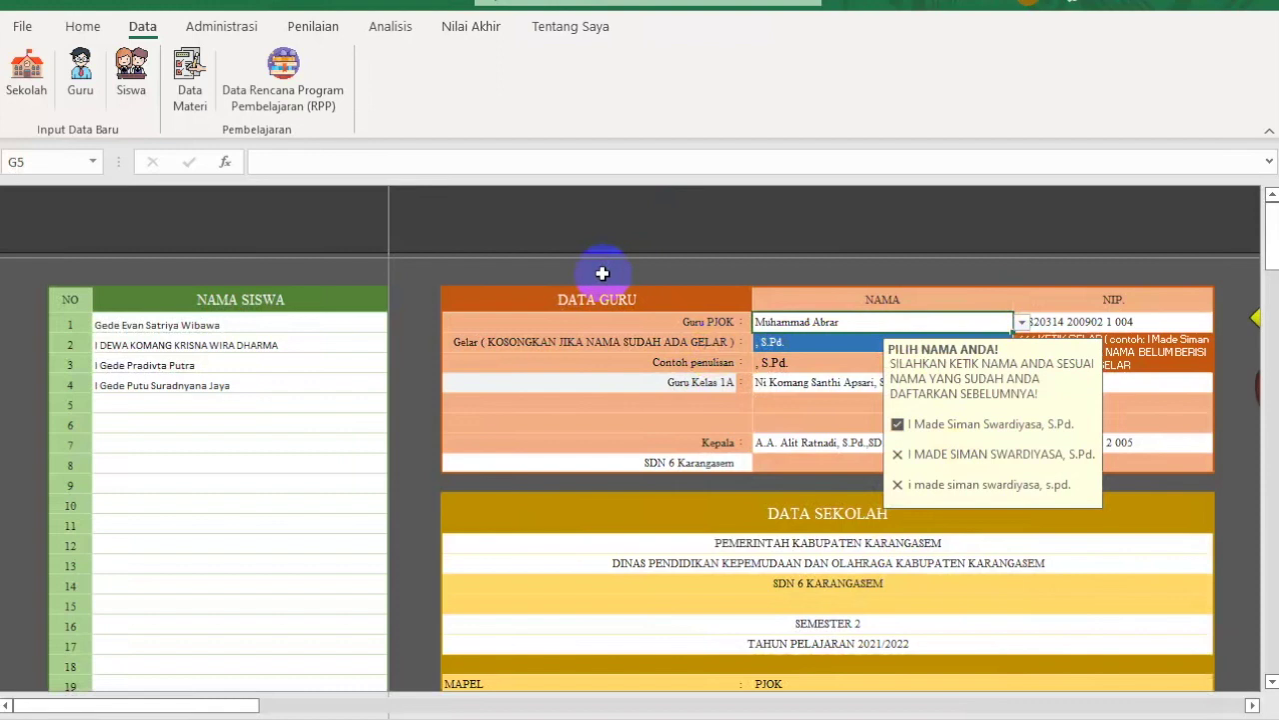
{"action": "left_click", "coordinate": [652, 382]}
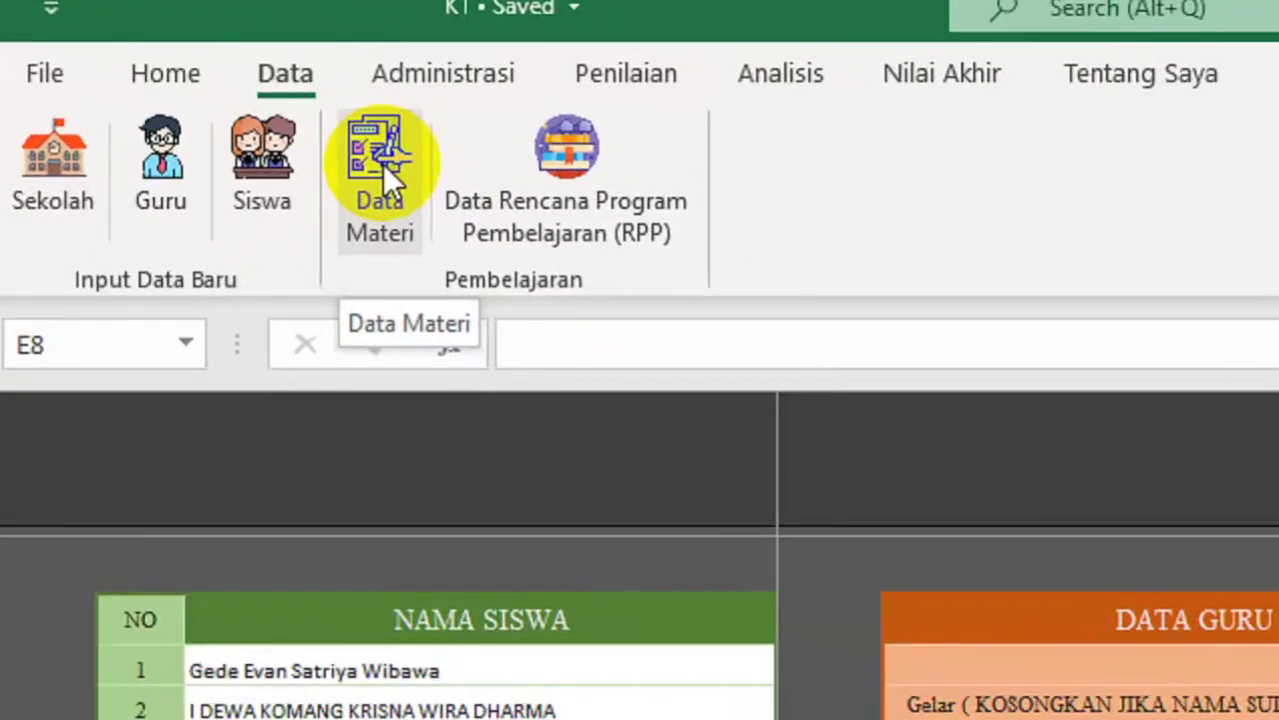
Step: Set the first lesson's model/approach to Pendekatan saintifik in the Data Materi sheet
{"action": "left_click", "coordinate": [194, 78]}
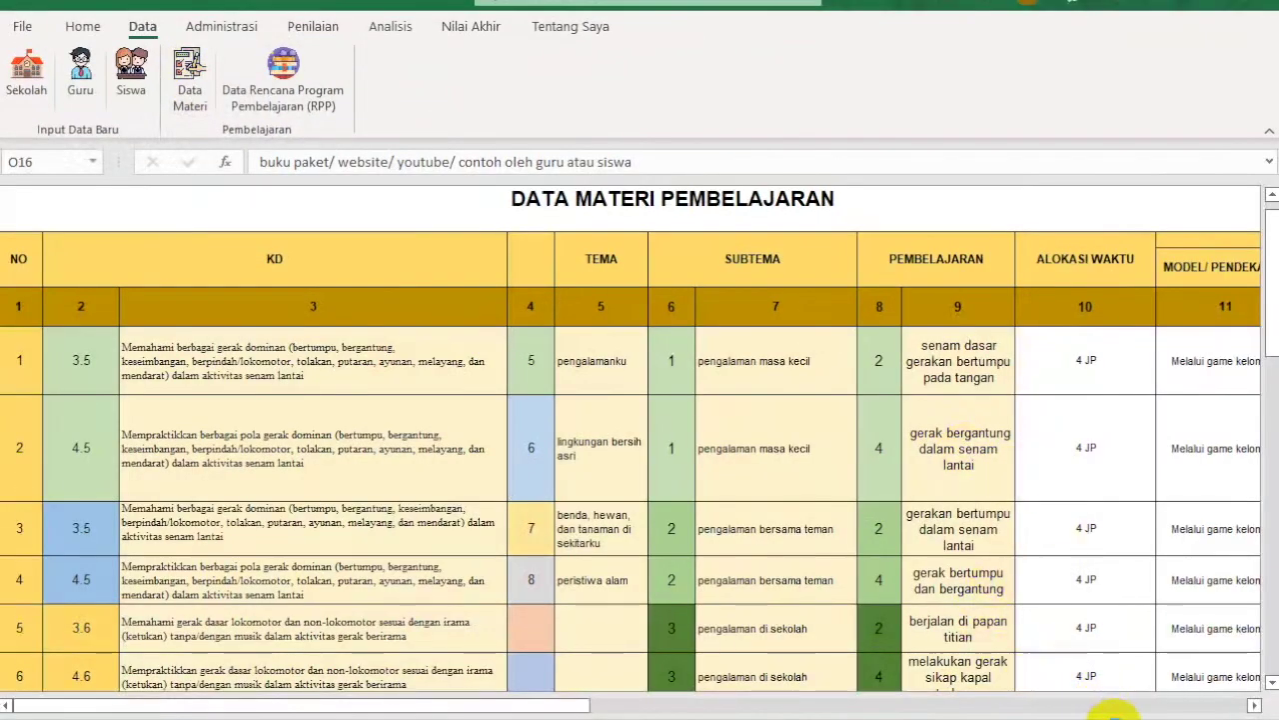
{"action": "left_click", "coordinate": [1113, 712]}
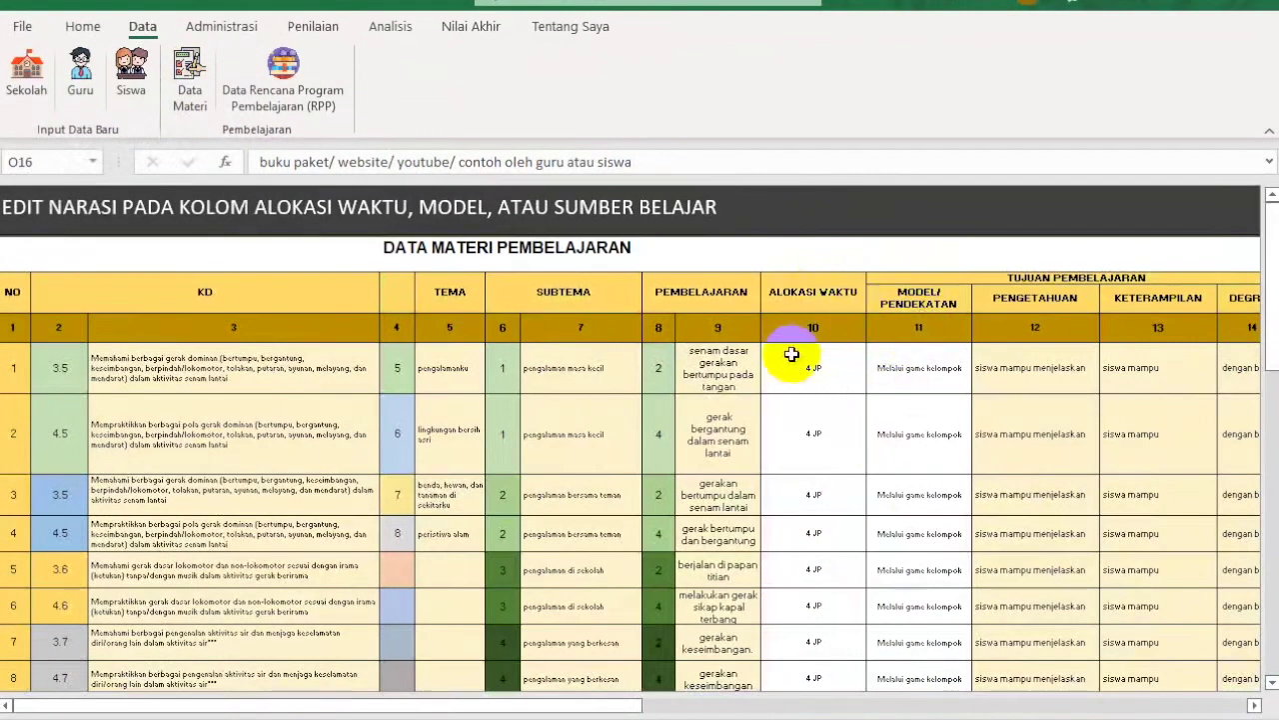
{"action": "left_click", "coordinate": [791, 360]}
{"action": "left_click", "coordinate": [919, 369]}
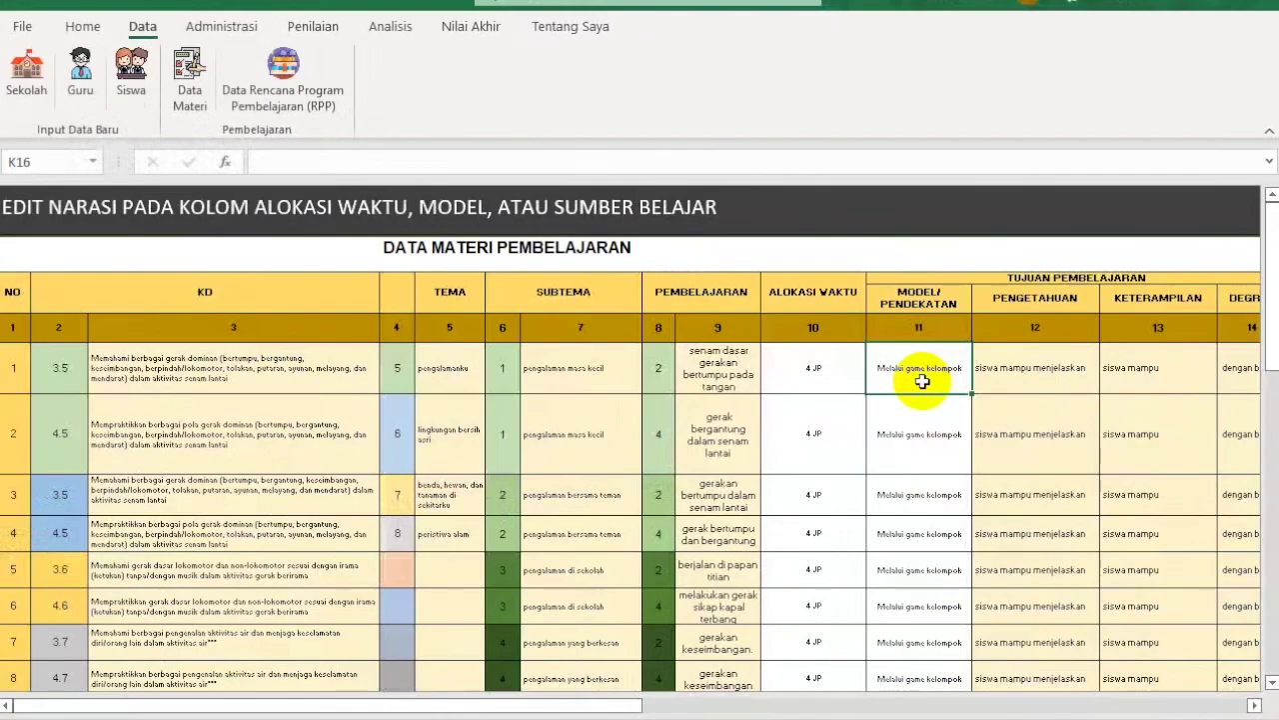
{"action": "scroll", "coordinate": [1028, 677], "scroll_direction": "up", "scroll_amount": 2}
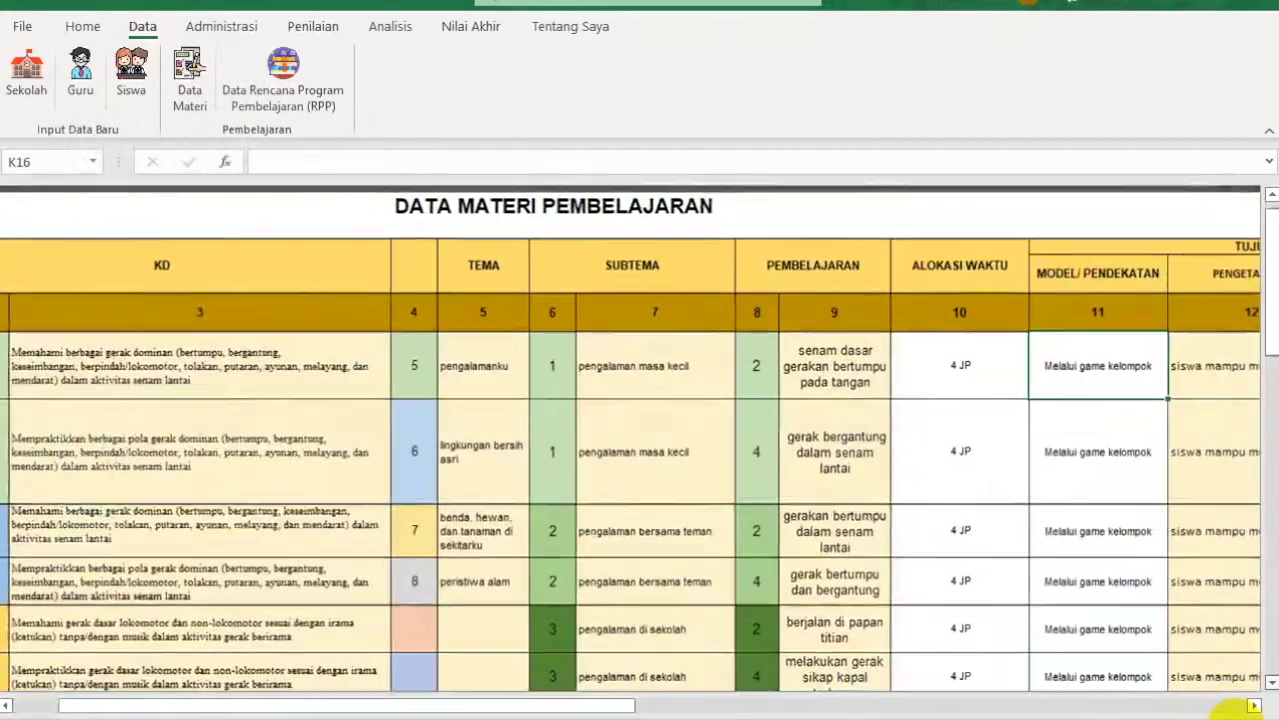
{"action": "left_click", "coordinate": [1255, 706]}
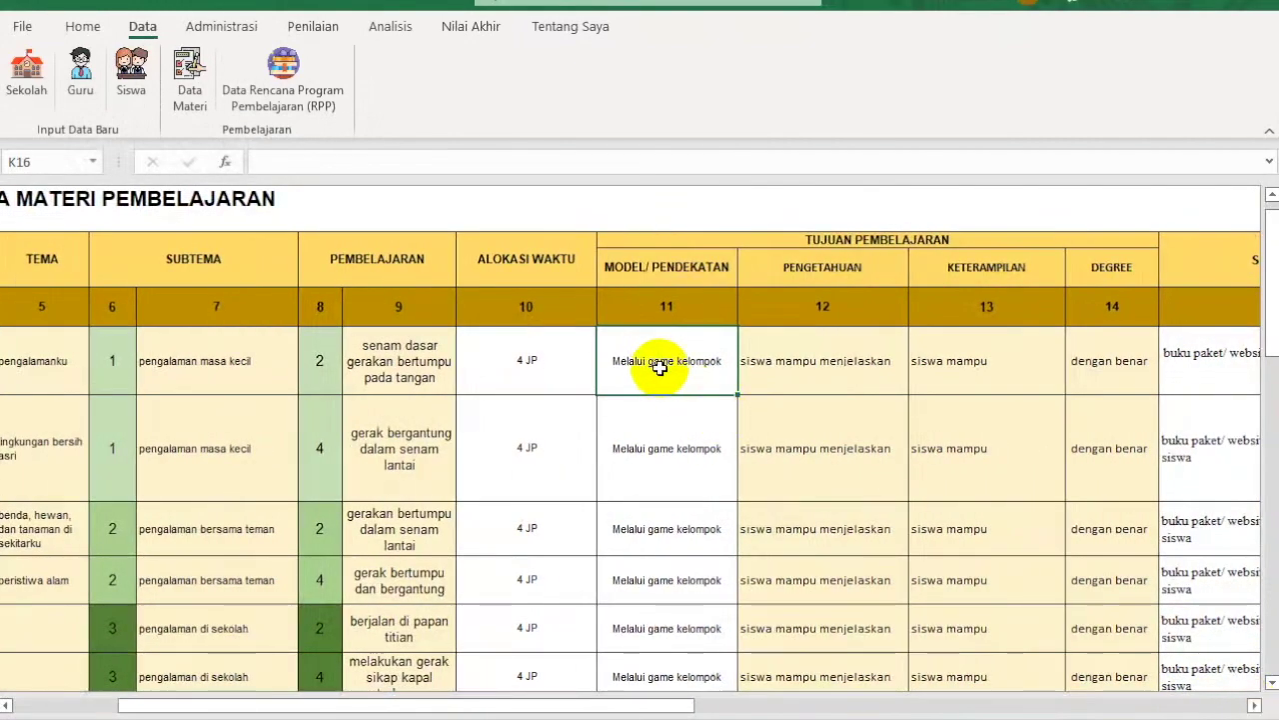
{"action": "type", "text": "Pend"}
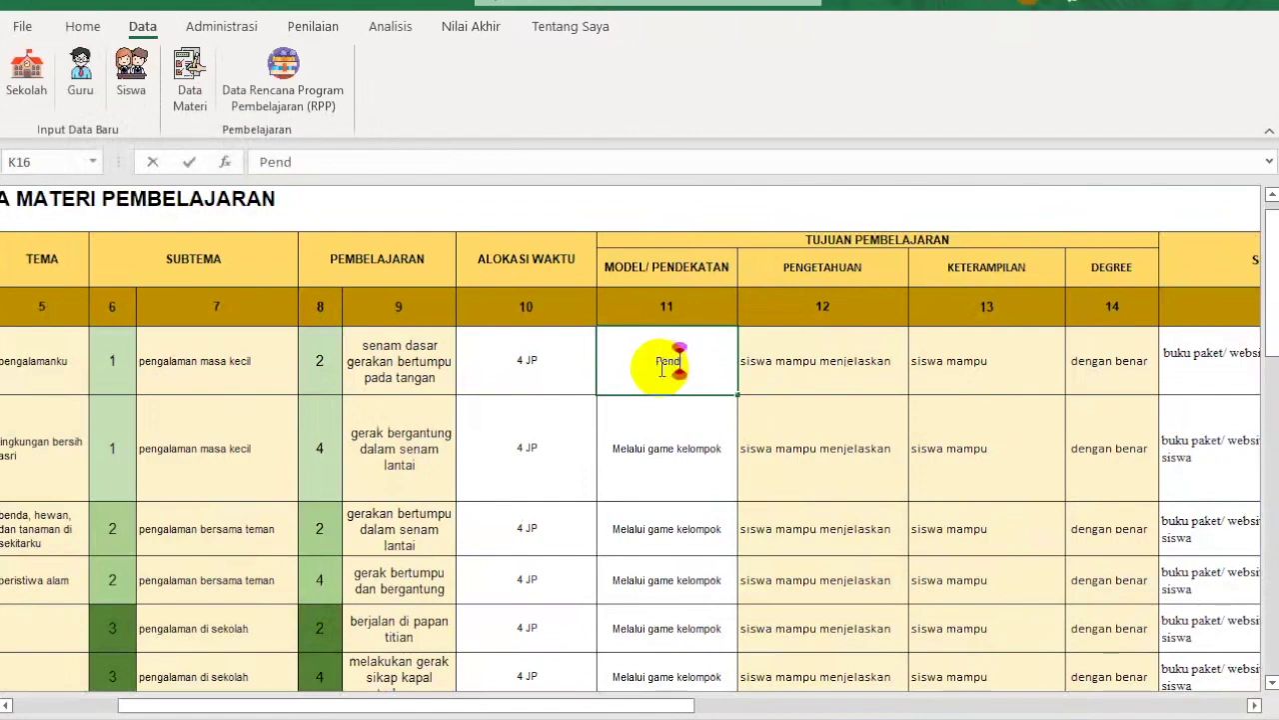
{"action": "type", "text": "ekatan saintifik"}
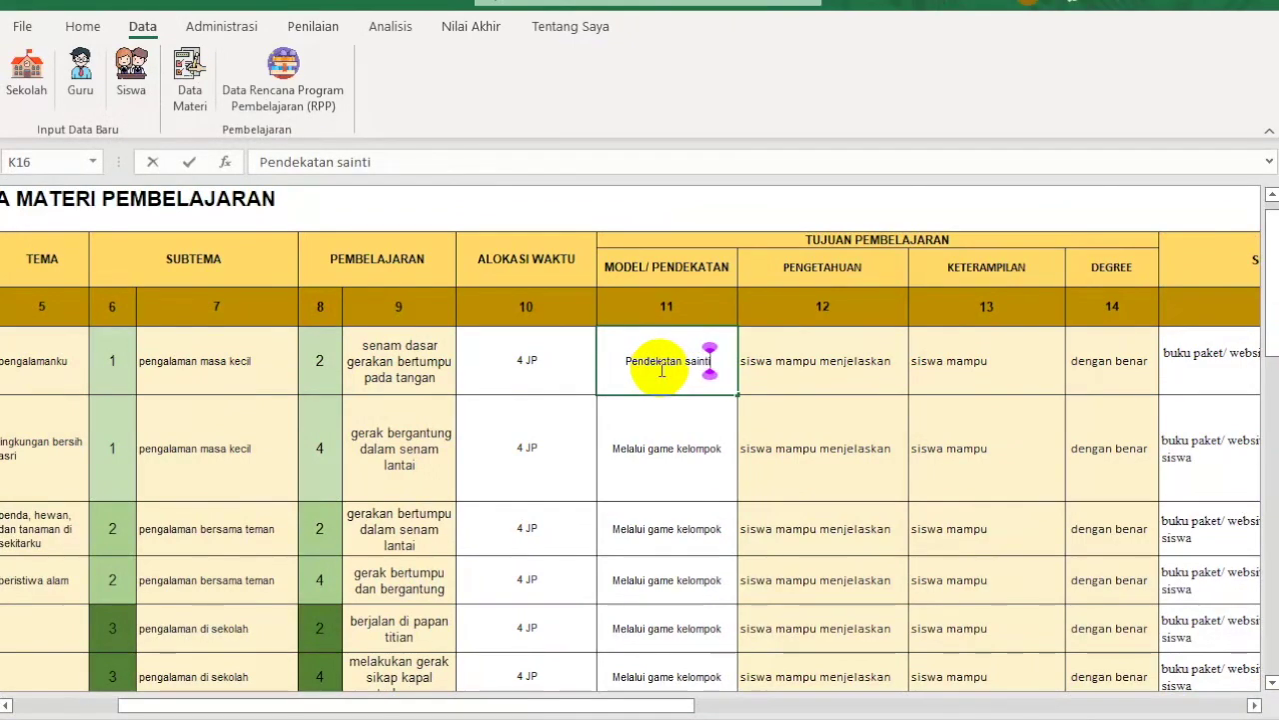
{"action": "left_click", "coordinate": [1182, 362]}
{"action": "left_click", "coordinate": [1254, 708]}
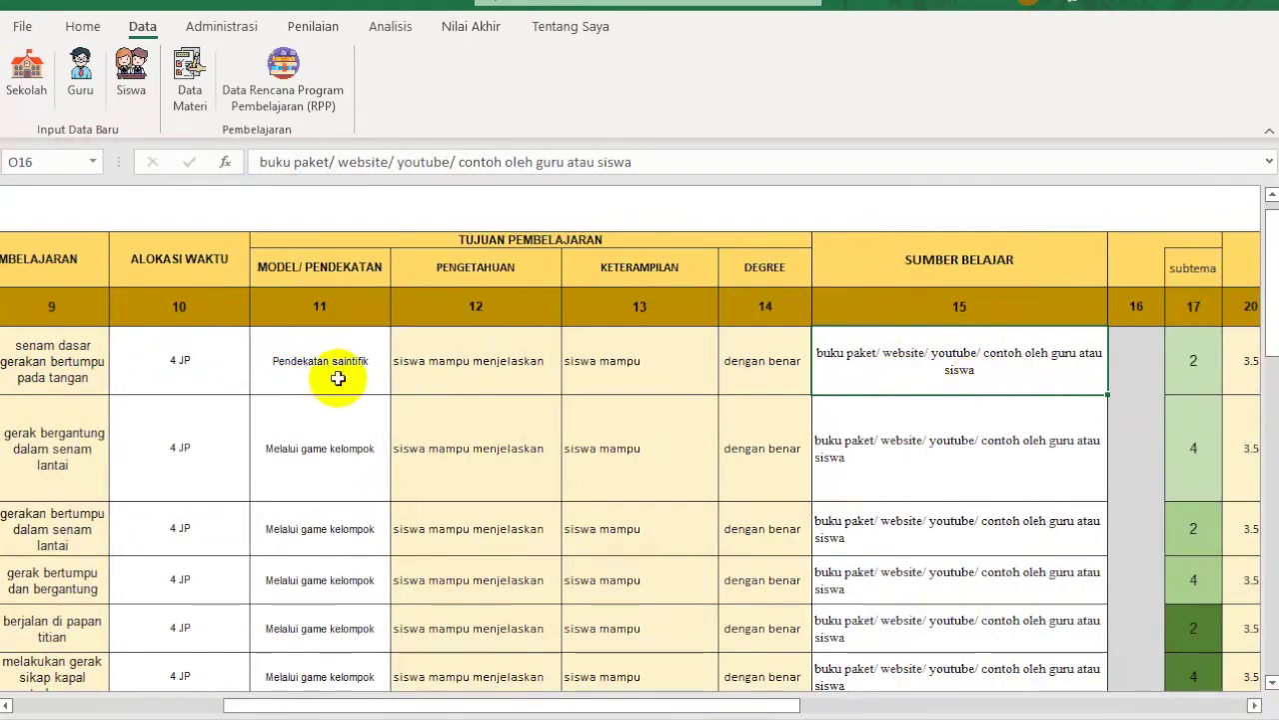
Step: Set the second lesson's approach to Google Form and go to the RPP lesson-plan database
{"action": "left_click", "coordinate": [338, 433]}
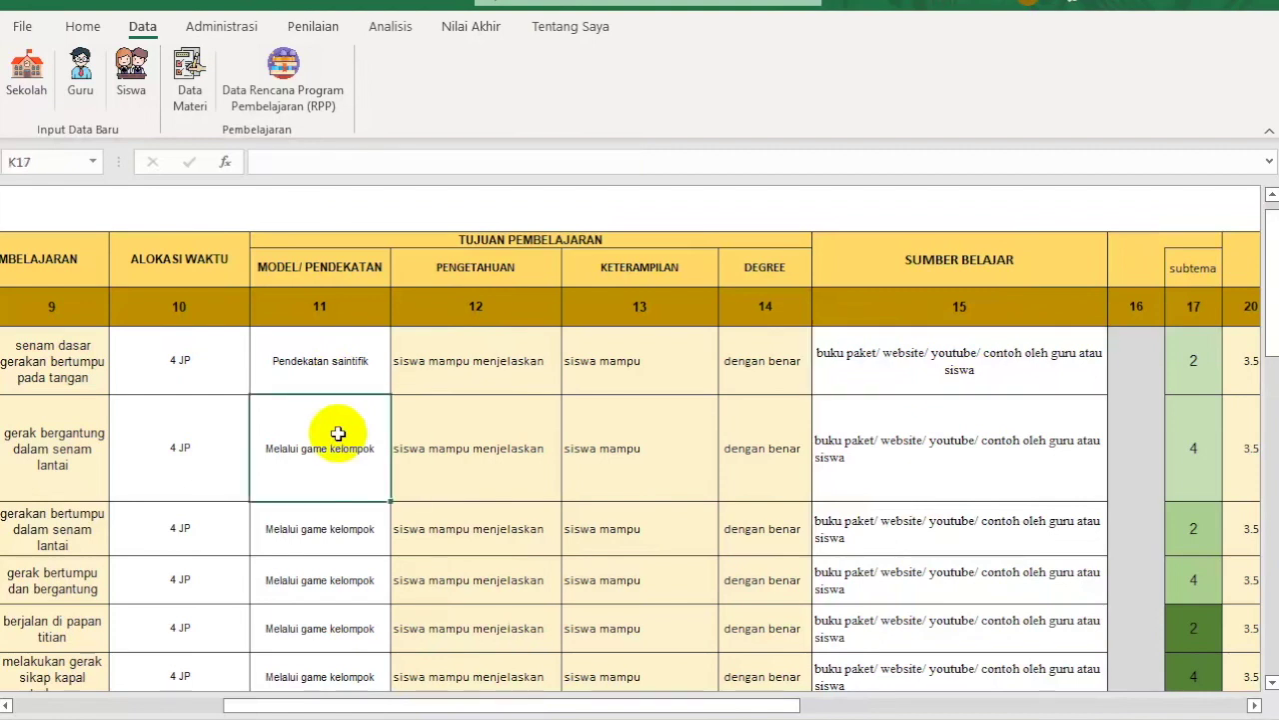
{"action": "type", "text": "Google"}
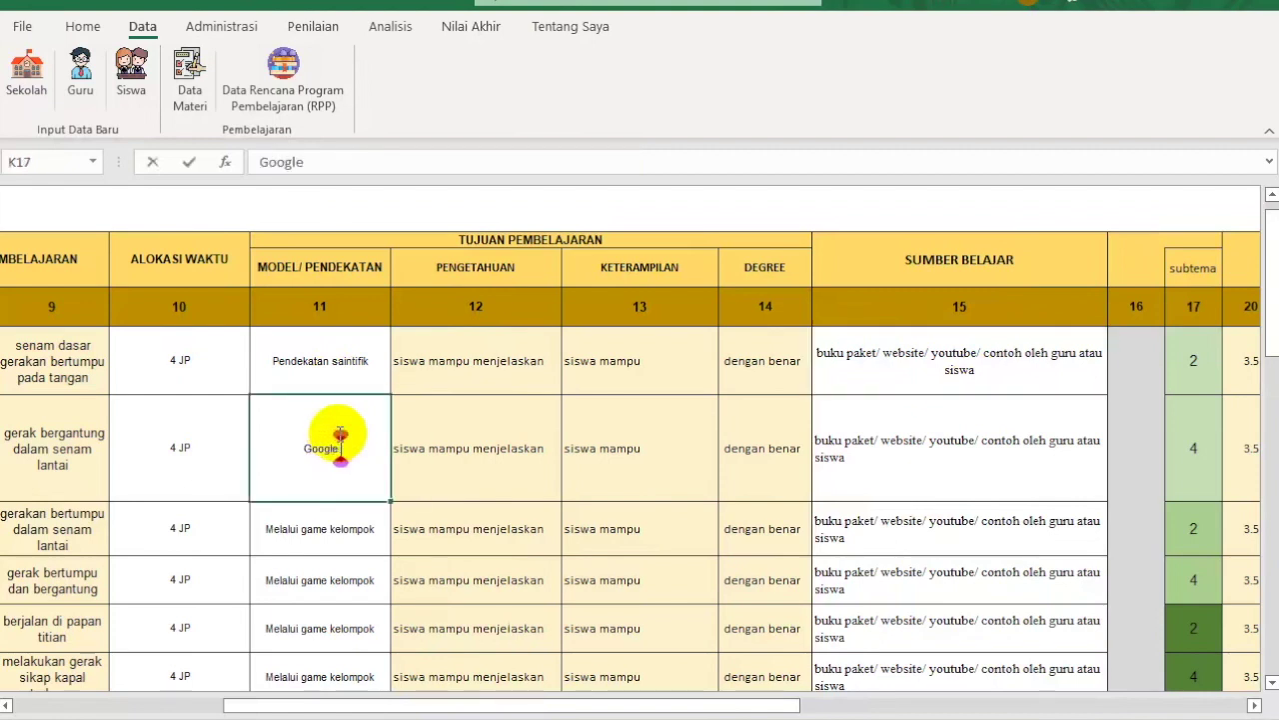
{"action": "type", "text": "m"}
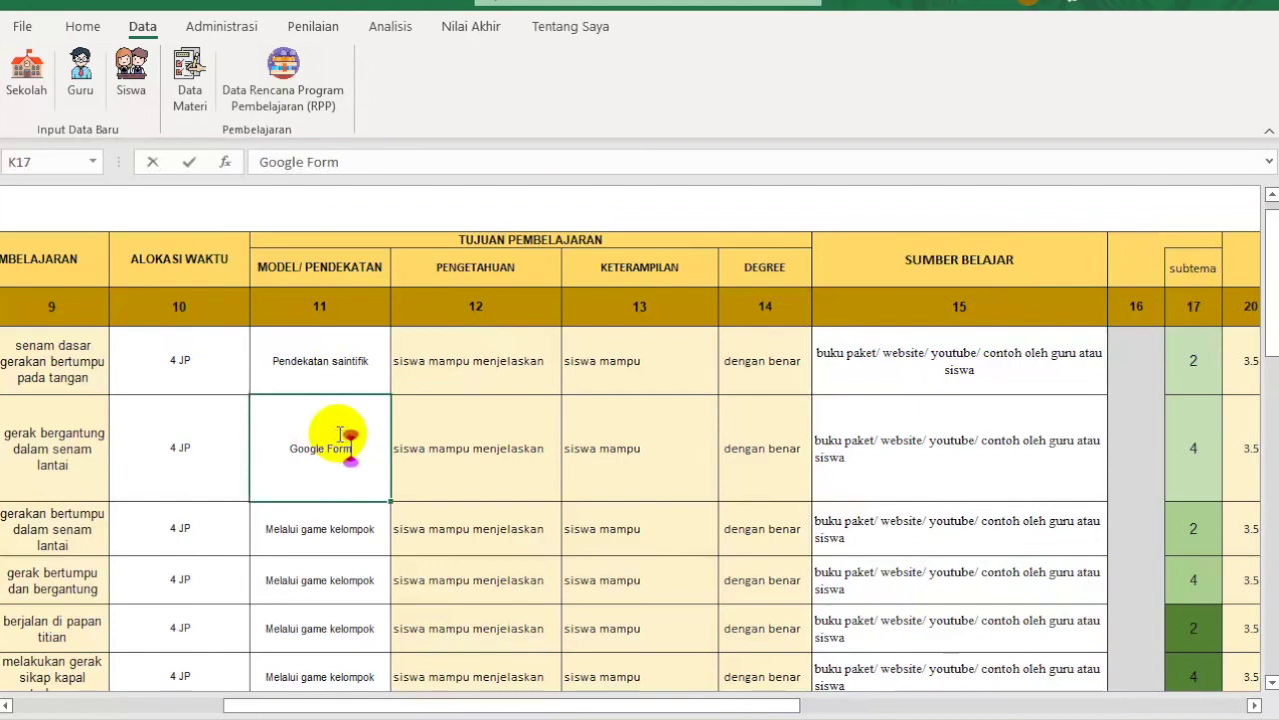
{"action": "left_click", "coordinate": [281, 72]}
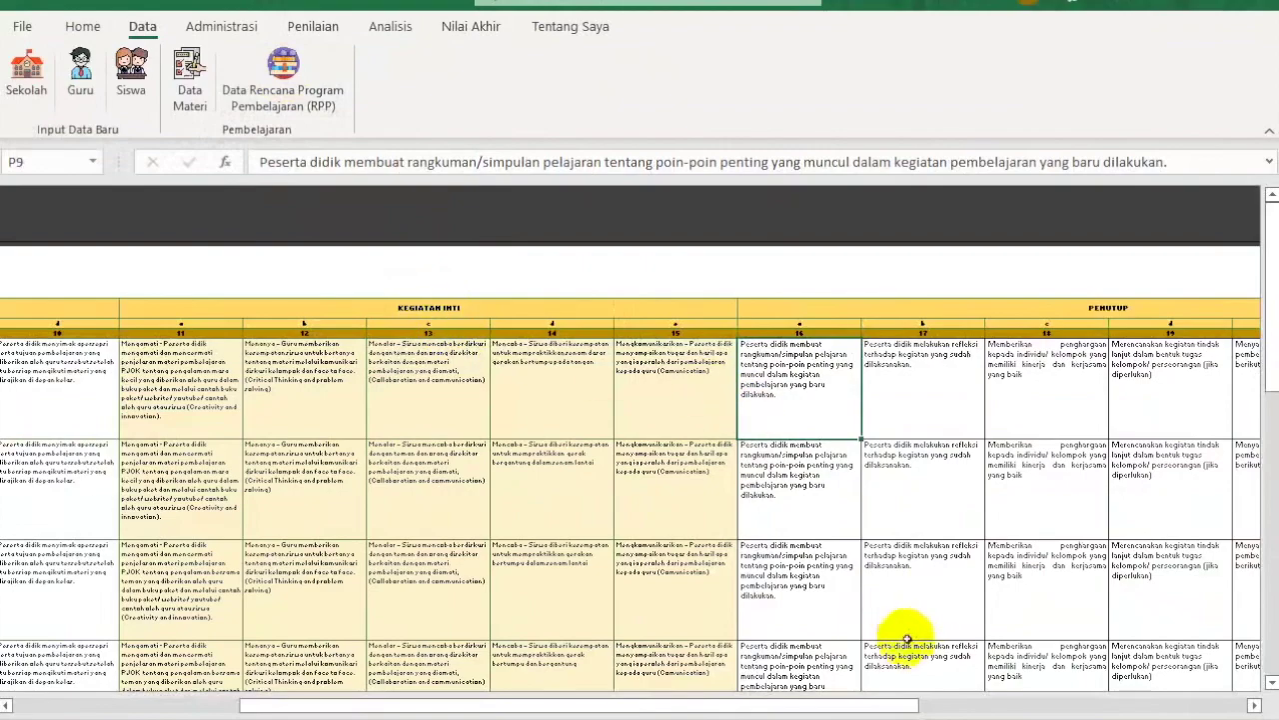
Step: Review the first lesson's opening and closing activities on DATABASE RPP, then show the Administrasi commands
{"action": "left_click_drag", "start_coordinate": [816, 705], "coordinate": [609, 700]}
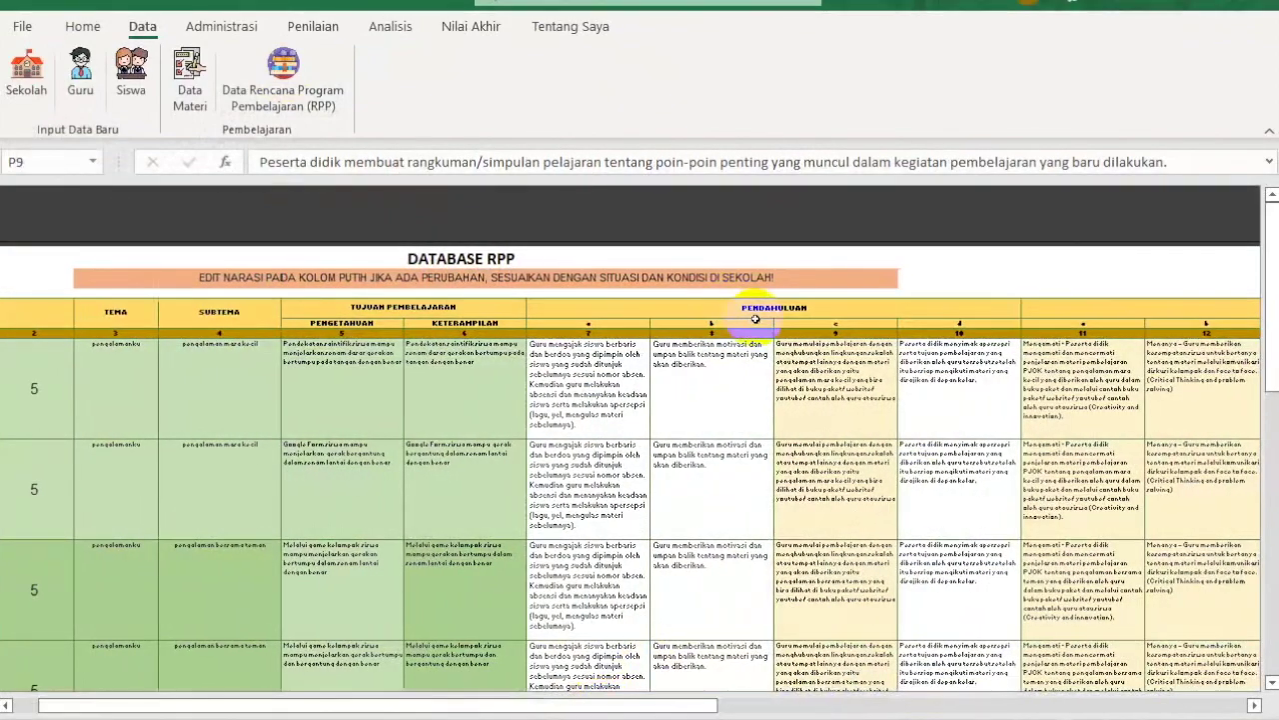
{"action": "left_click_drag", "start_coordinate": [609, 395], "coordinate": [703, 397]}
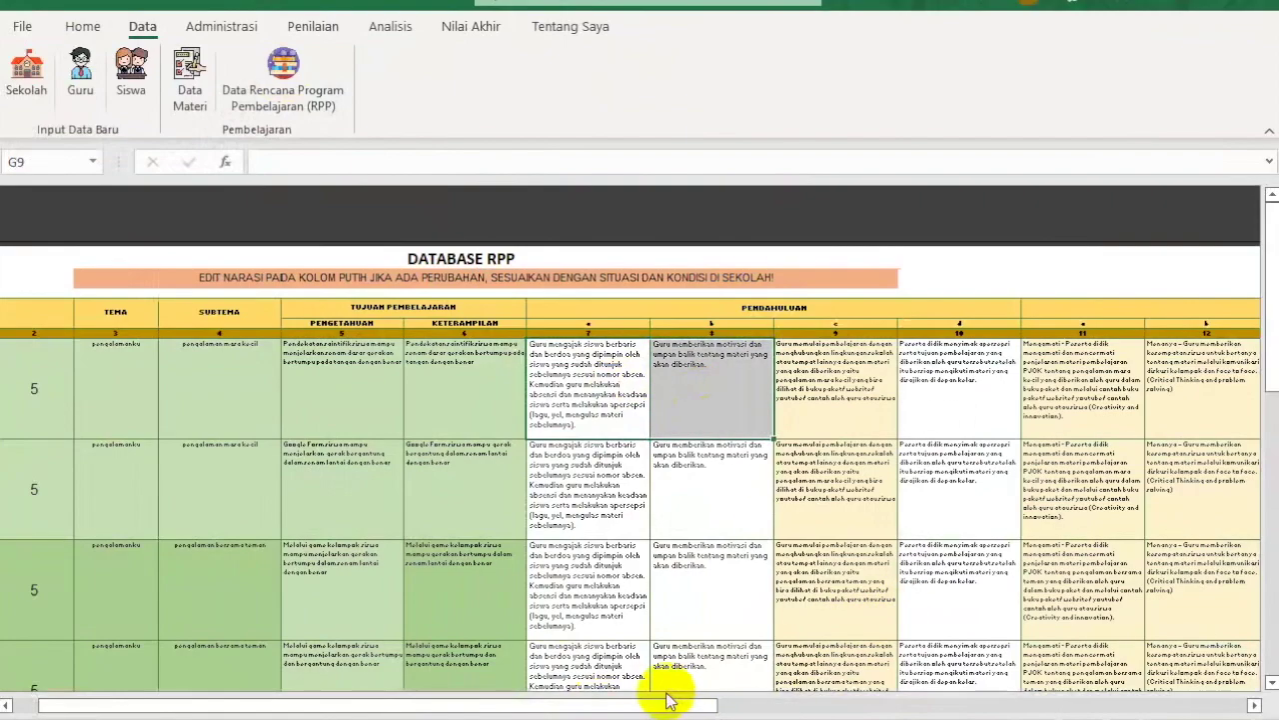
{"action": "left_click_drag", "start_coordinate": [694, 703], "coordinate": [913, 699]}
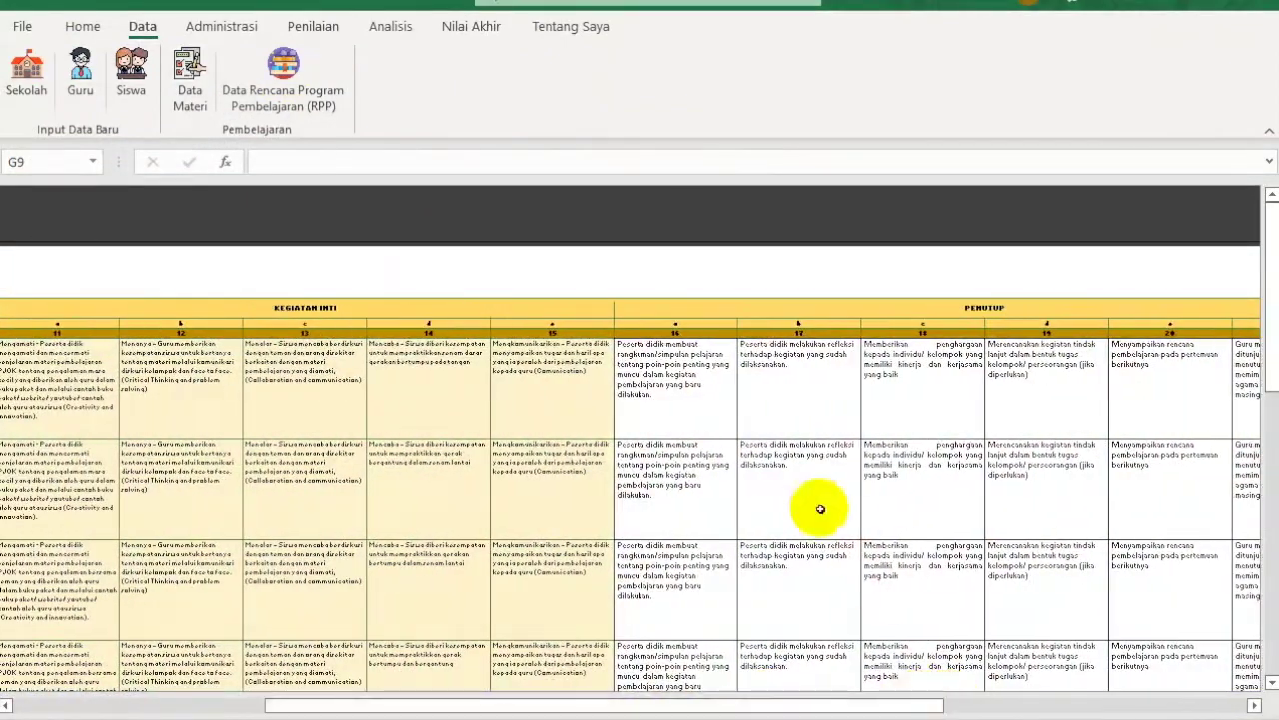
{"action": "left_click", "coordinate": [676, 393]}
{"action": "left_click", "coordinate": [1183, 407], "text": "shift"}
{"action": "left_click", "coordinate": [1184, 409]}
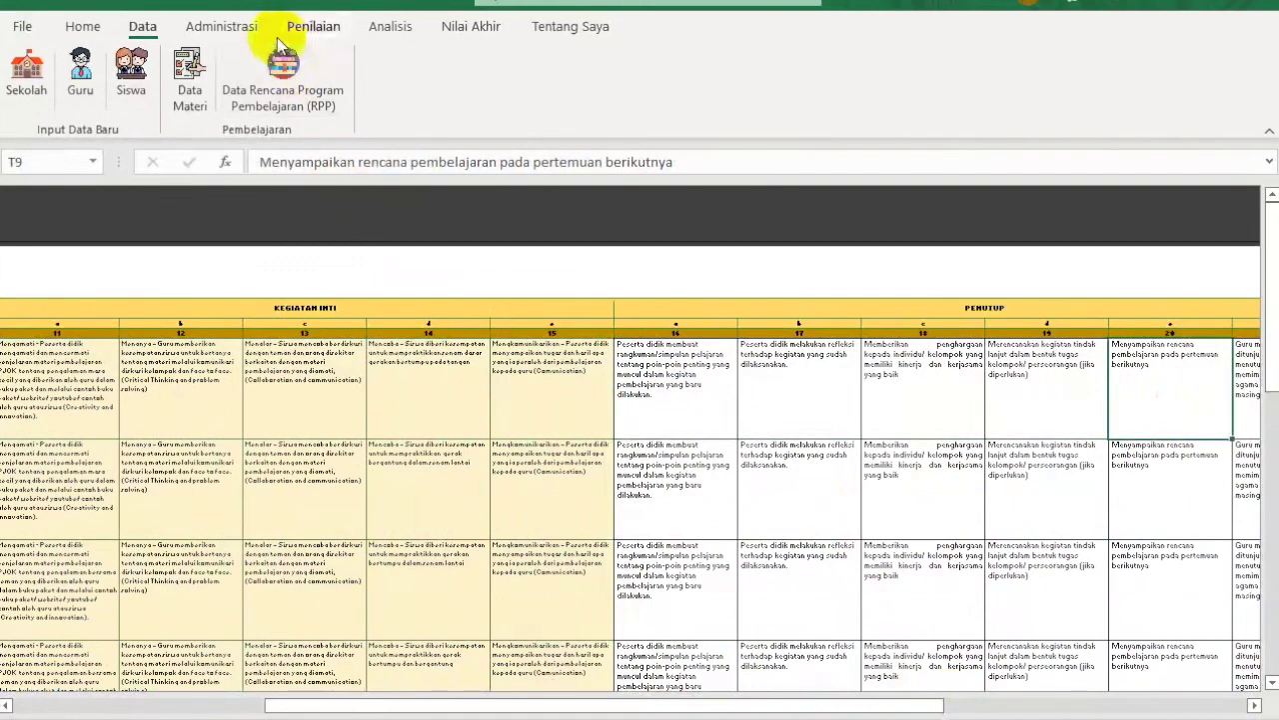
{"action": "left_click", "coordinate": [209, 33]}
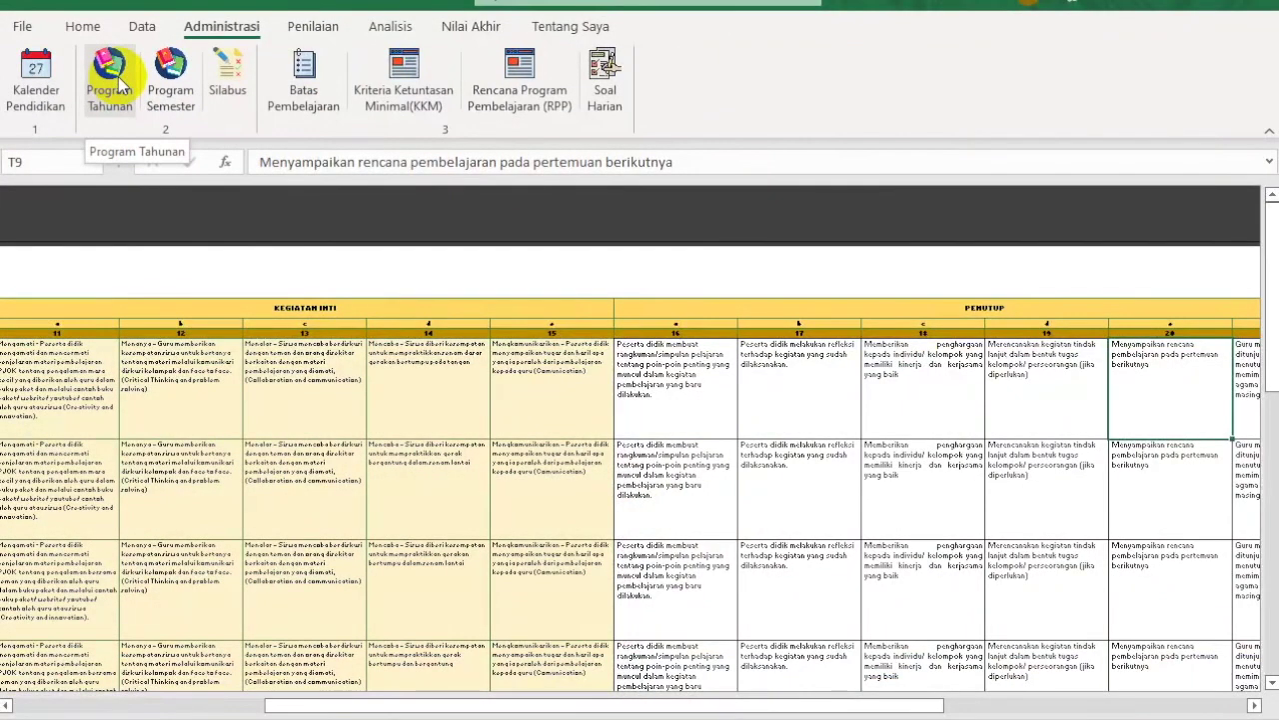
Step: Open the Kalender Pendidikan, select days in November, Maret and Desember, and scroll through it
{"action": "left_click", "coordinate": [44, 86]}
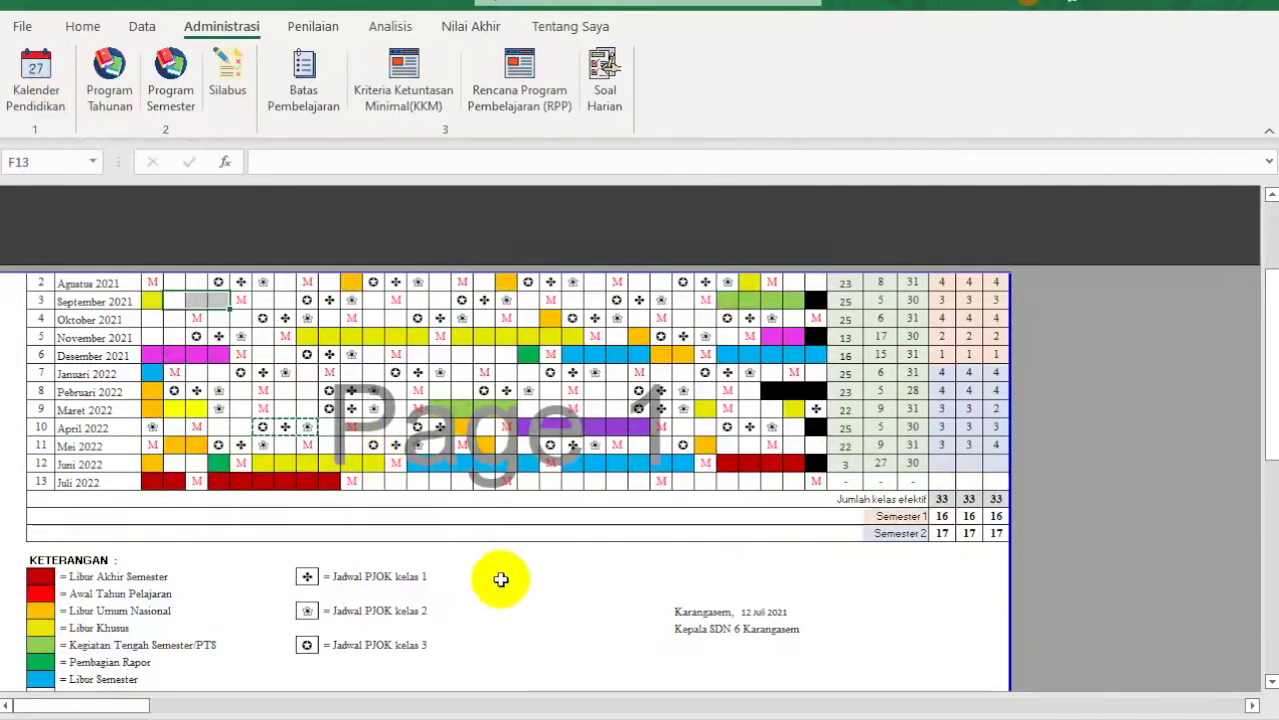
{"action": "left_click", "coordinate": [305, 335]}
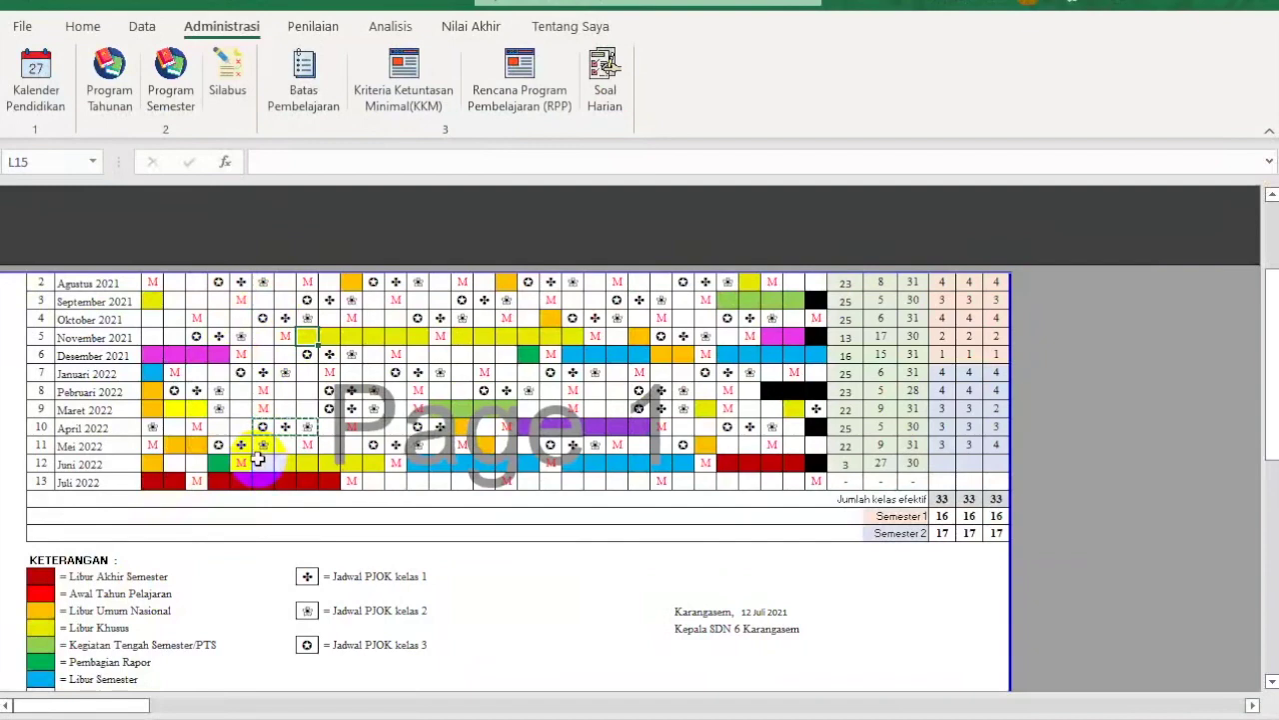
{"action": "left_click", "coordinate": [417, 339], "text": "shift"}
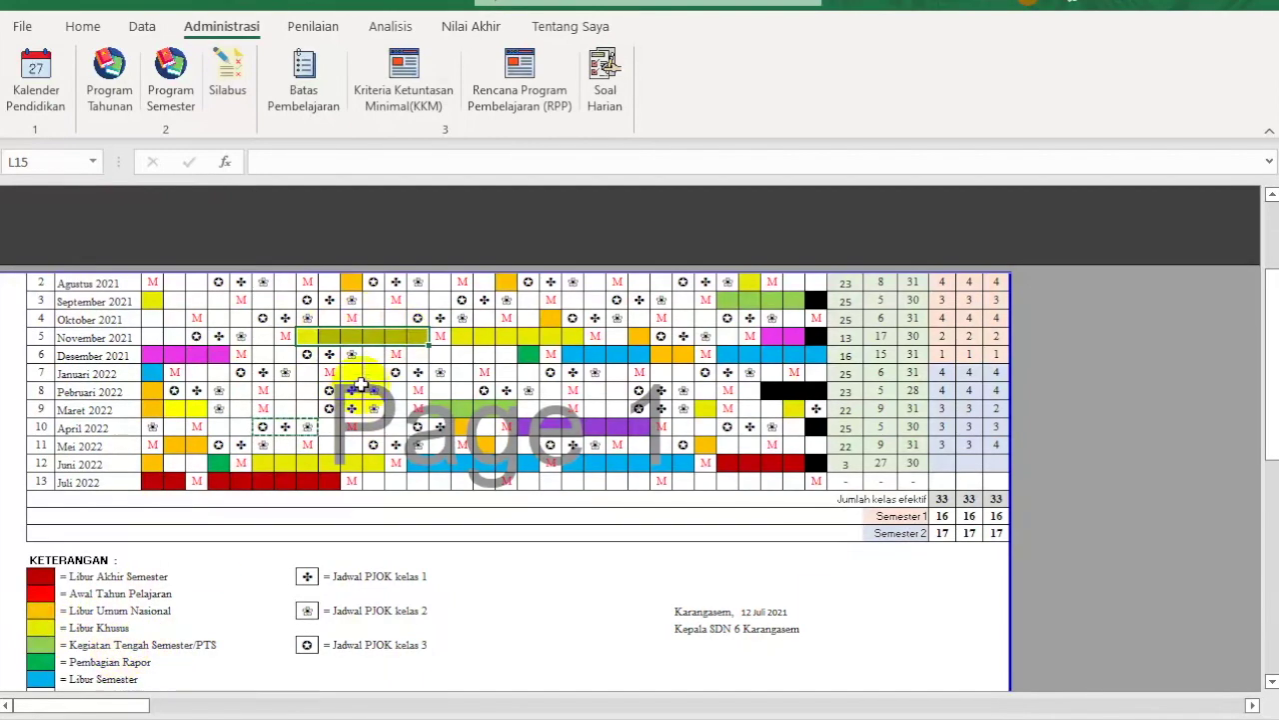
{"action": "left_click_drag", "start_coordinate": [442, 407], "coordinate": [501, 407]}
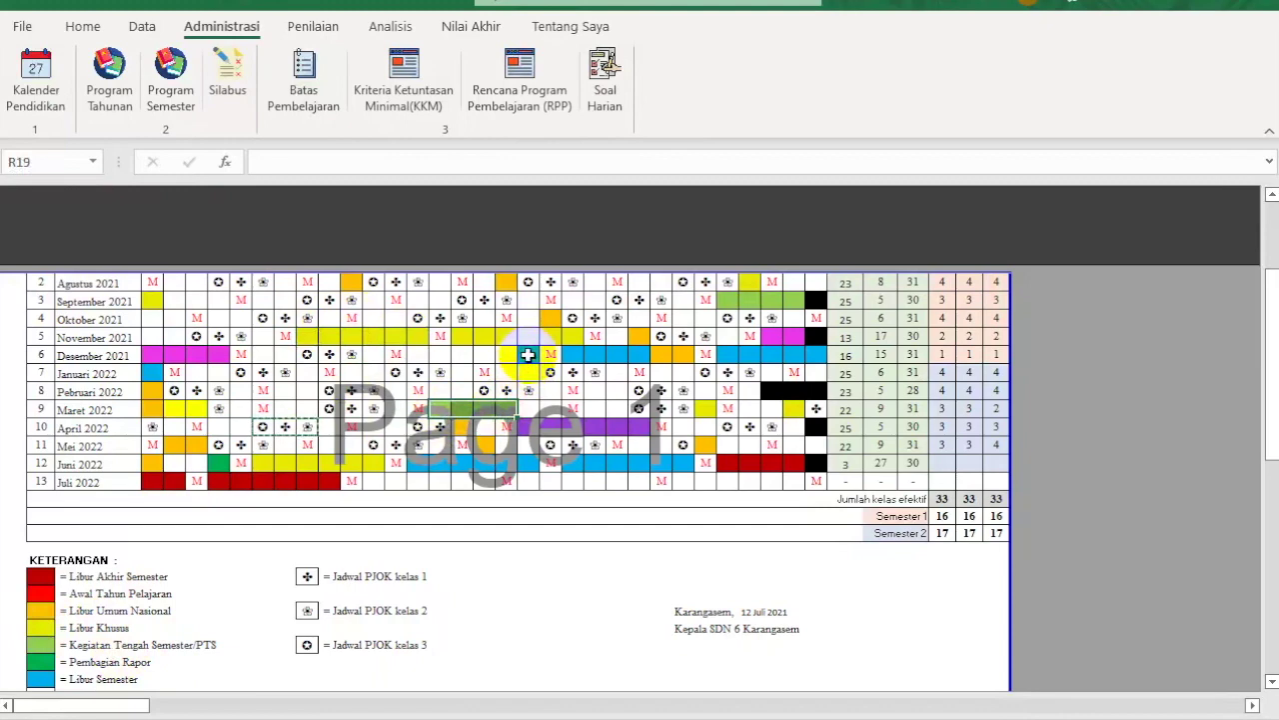
{"action": "left_click", "coordinate": [528, 355]}
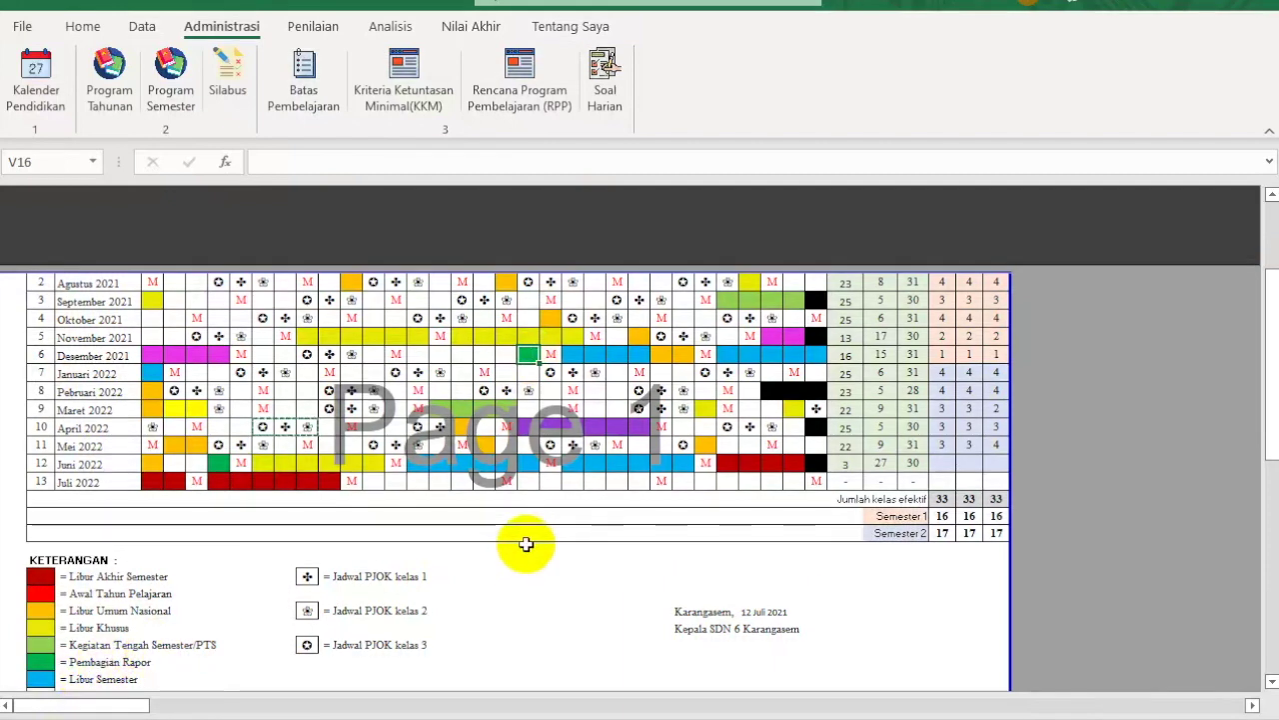
{"action": "scroll", "coordinate": [510, 584], "scroll_direction": "down", "scroll_amount": 1}
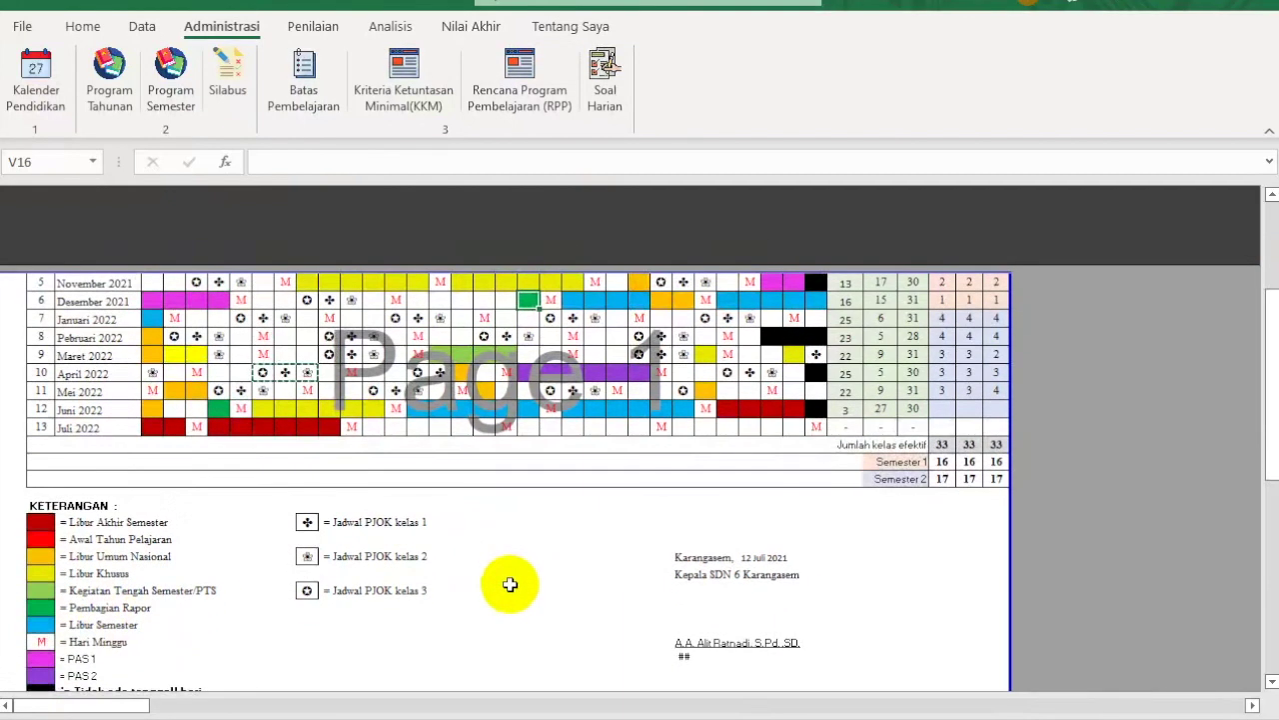
{"action": "scroll", "coordinate": [510, 583], "scroll_direction": "down", "scroll_amount": 2}
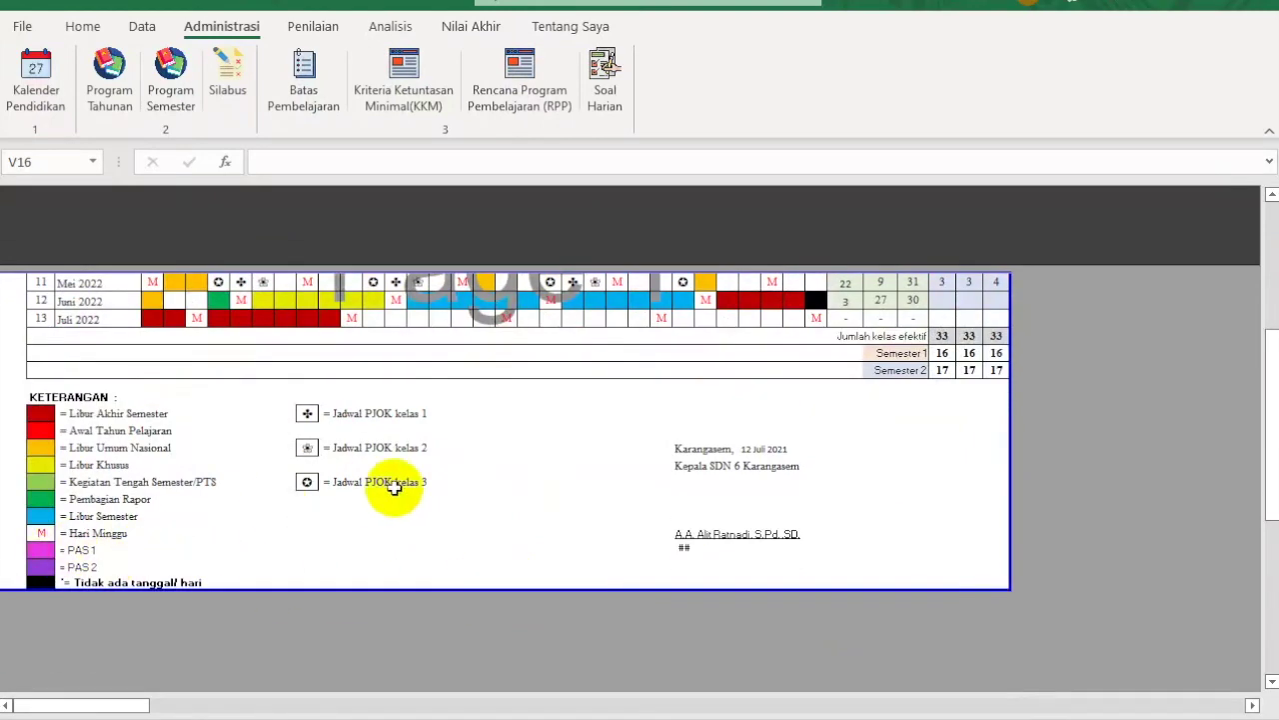
{"action": "scroll", "coordinate": [395, 487], "scroll_direction": "up", "scroll_amount": 4}
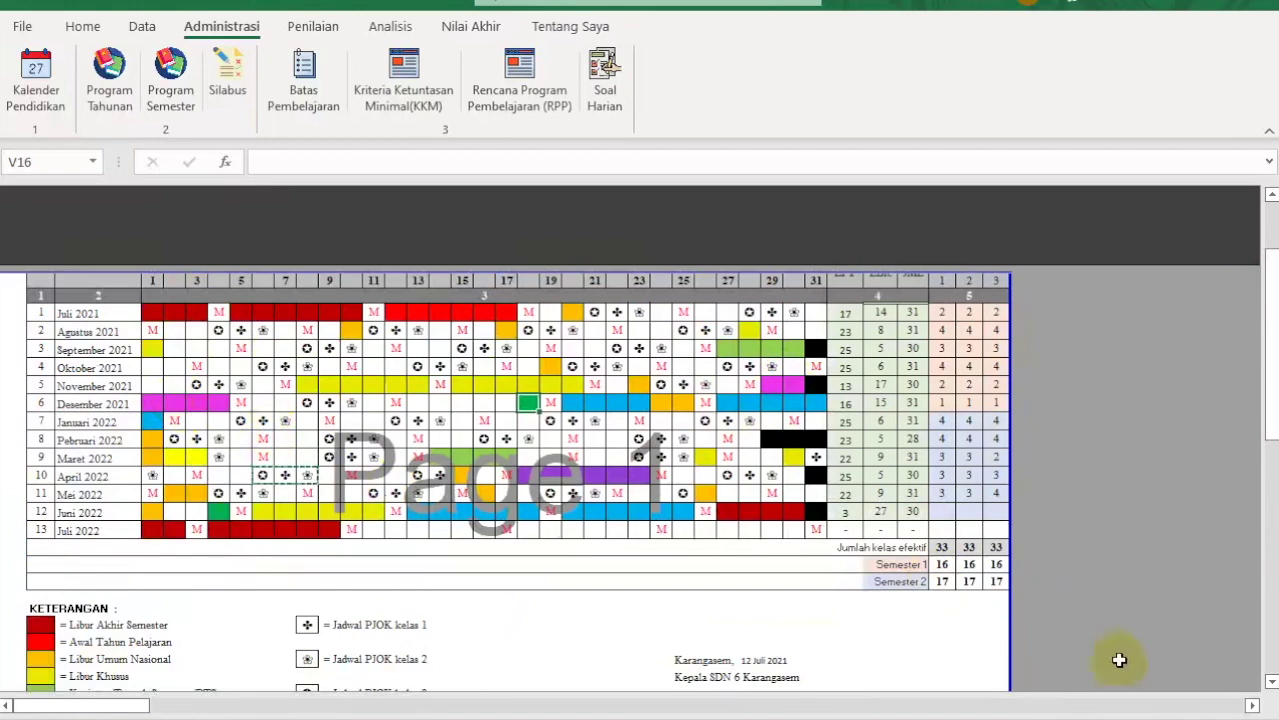
{"action": "scroll", "coordinate": [1119, 700], "scroll_direction": "down", "scroll_amount": 3, "text": "ctrl"}
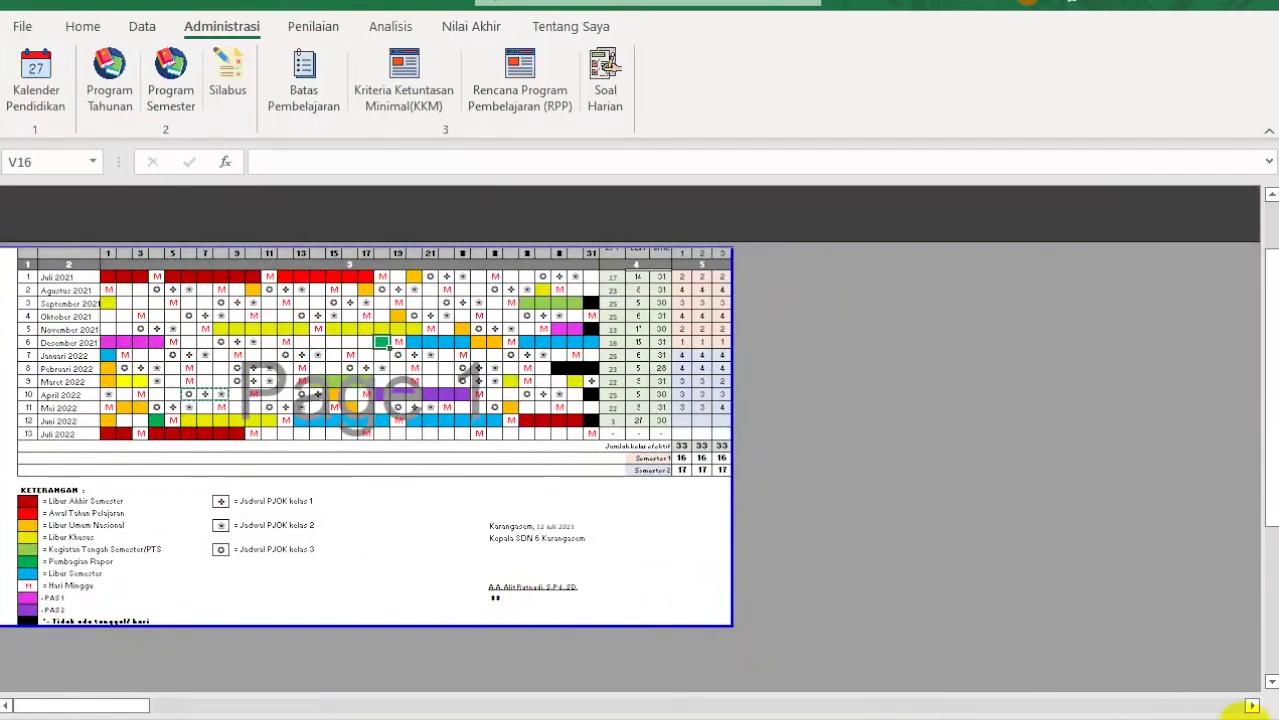
{"action": "scroll", "coordinate": [1234, 706], "scroll_direction": "up", "scroll_amount": 2, "text": "ctrl"}
{"action": "scroll", "coordinate": [1149, 692], "scroll_direction": "down", "scroll_amount": 1, "text": "ctrl"}
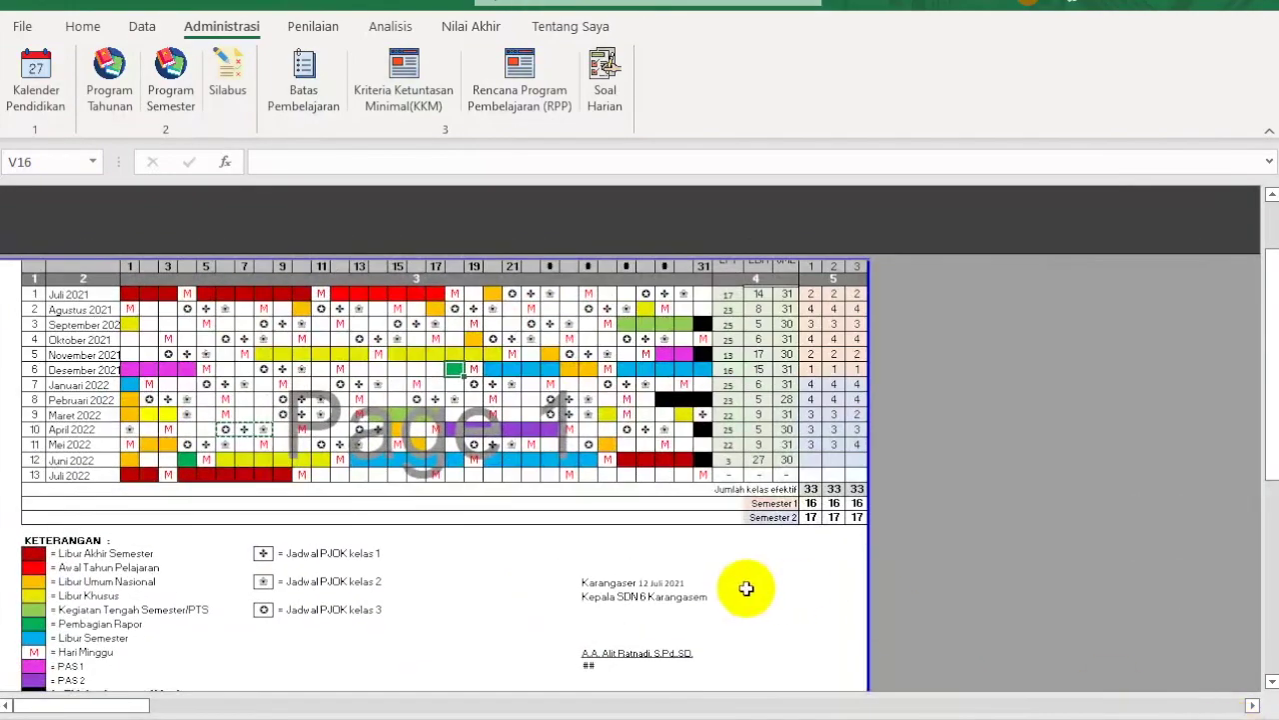
{"action": "scroll", "coordinate": [747, 589], "scroll_direction": "down", "scroll_amount": 3}
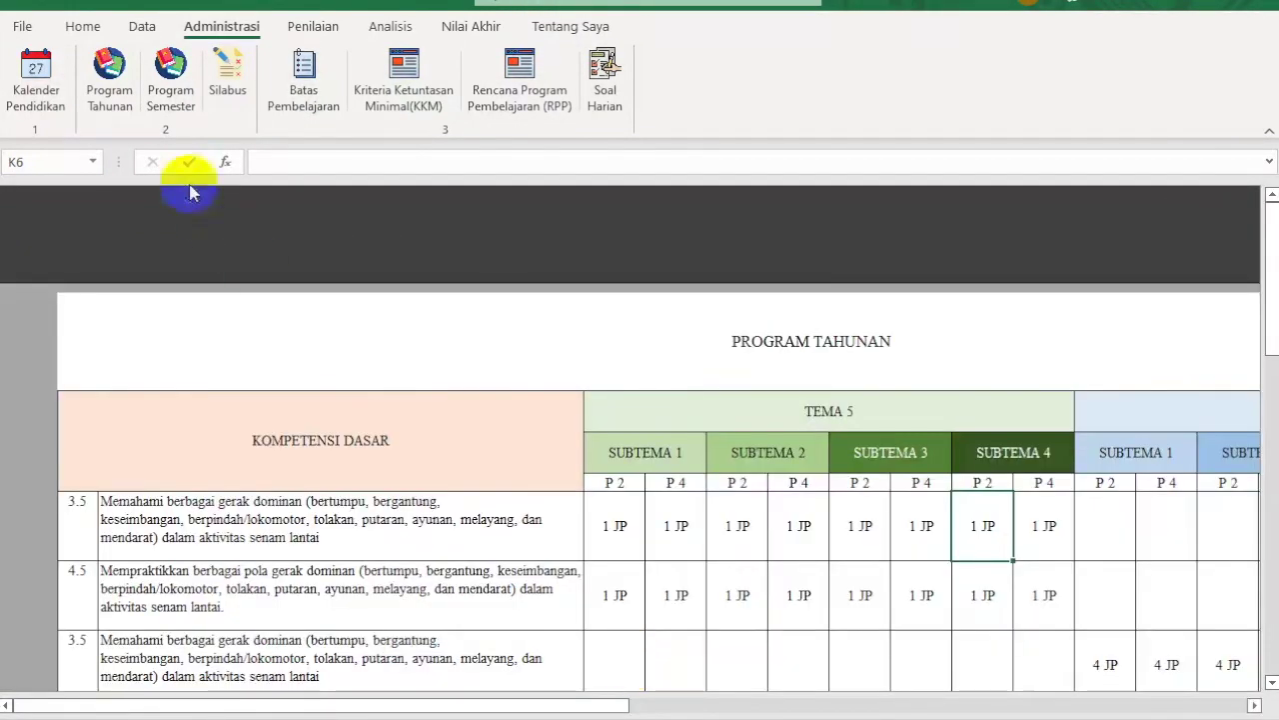
Step: Open Program Tahunan, then review the other workbook's PROGRAM TAHUNAN sheet from top to bottom
{"action": "left_click", "coordinate": [108, 90]}
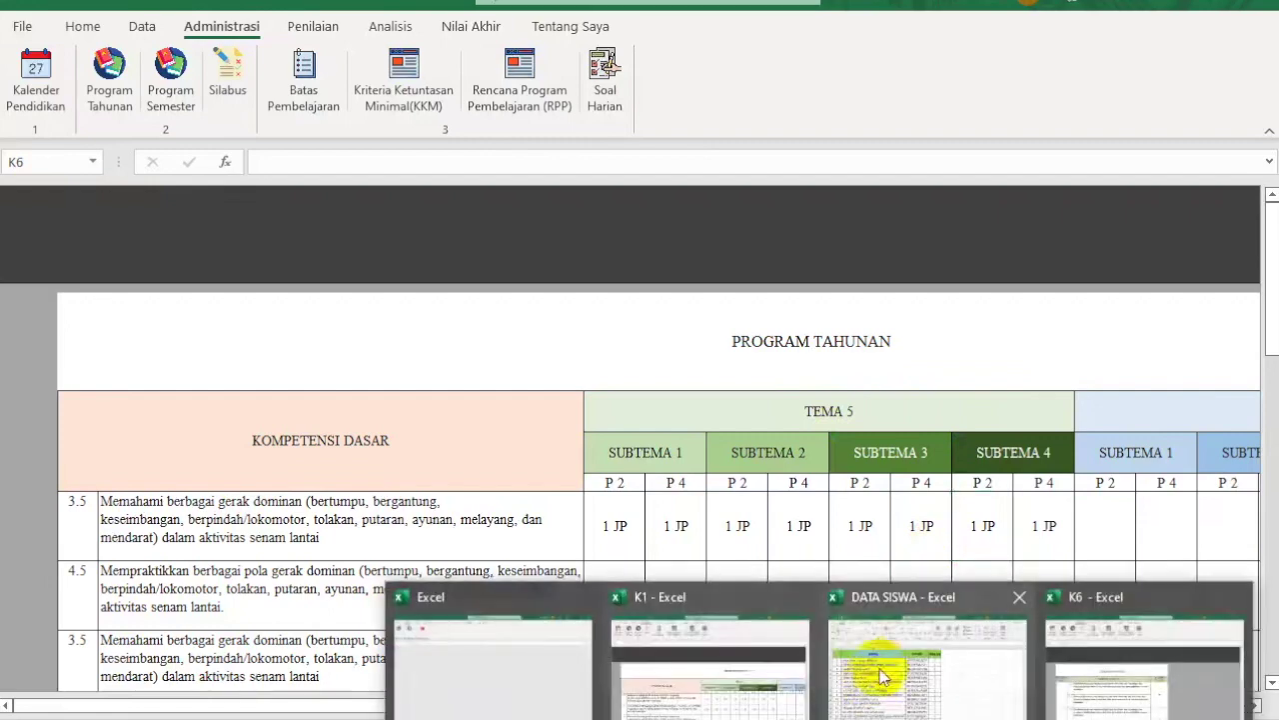
{"action": "left_click", "coordinate": [1088, 633]}
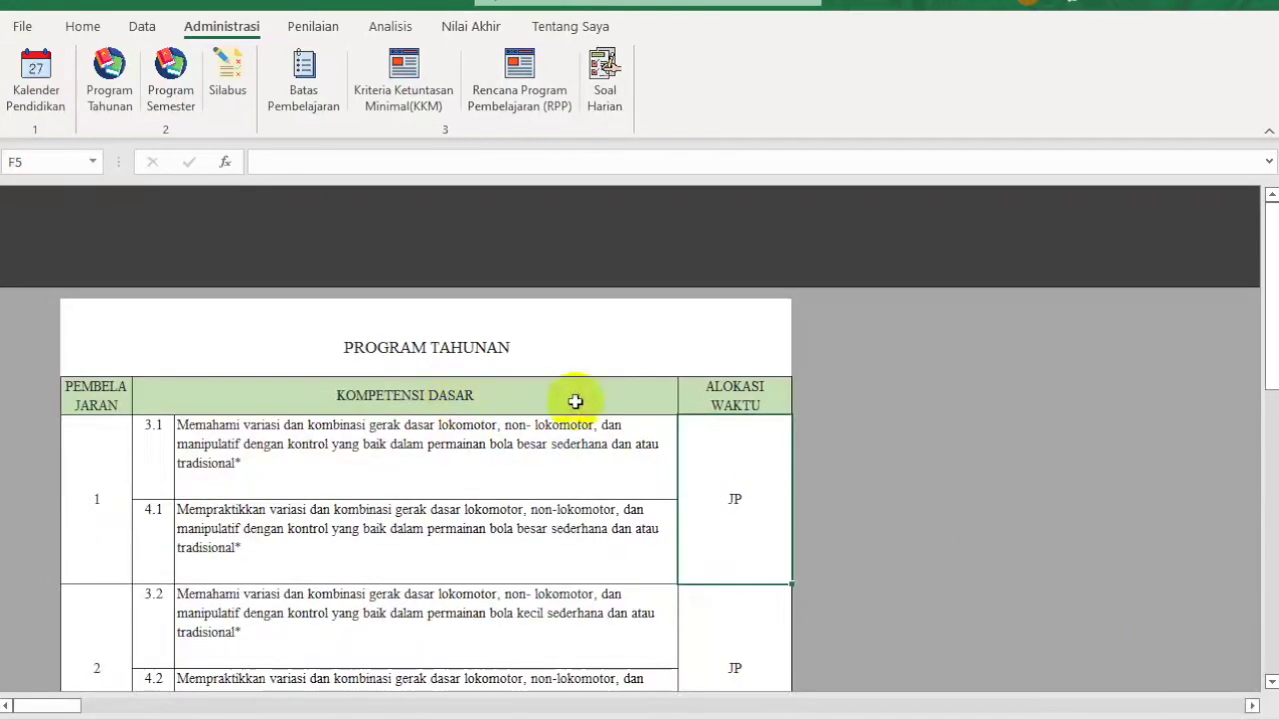
{"action": "scroll", "coordinate": [397, 496], "scroll_direction": "down", "scroll_amount": 10}
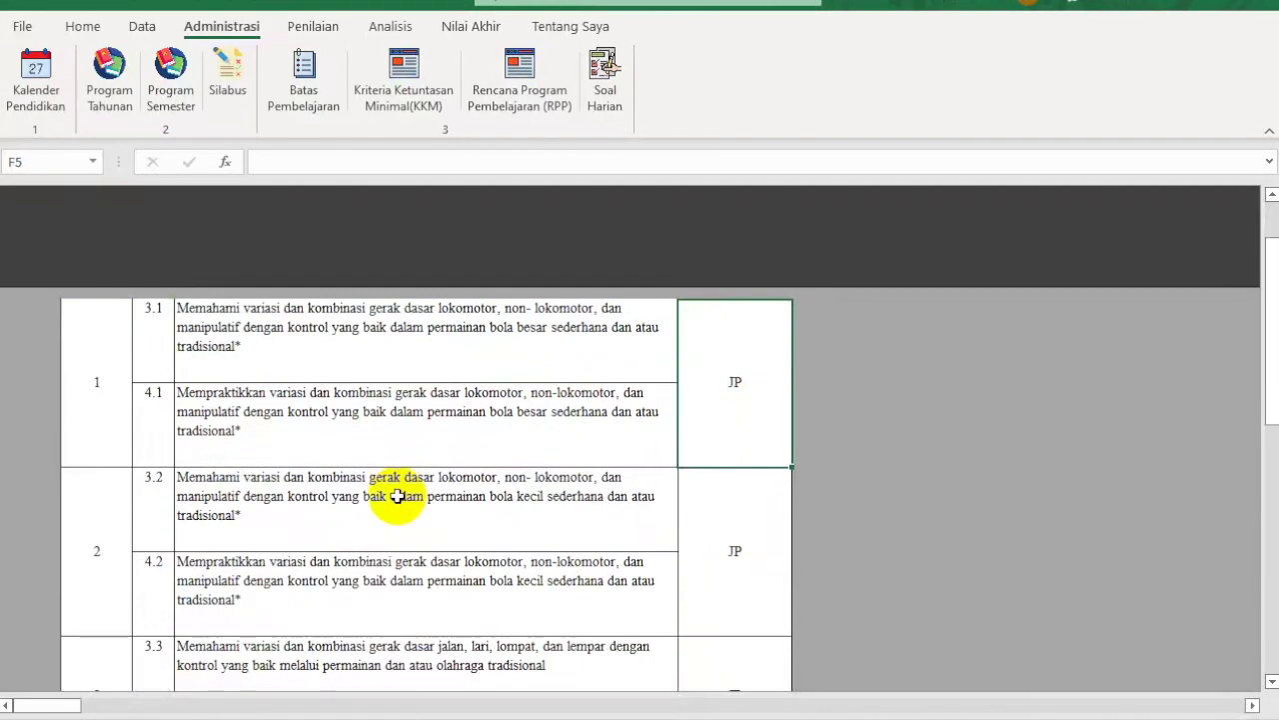
{"action": "scroll", "coordinate": [397, 496], "scroll_direction": "down", "scroll_amount": 3}
{"action": "scroll", "coordinate": [397, 496], "scroll_direction": "up", "scroll_amount": 6}
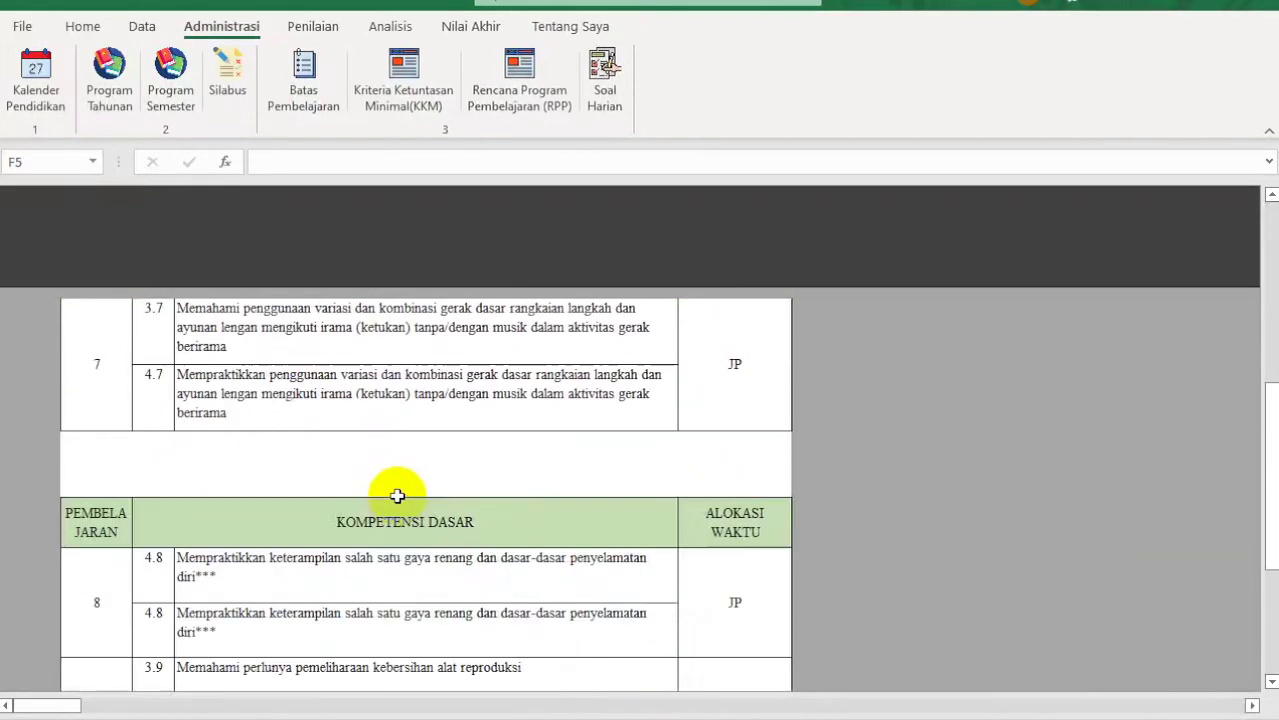
{"action": "scroll", "coordinate": [396, 495], "scroll_direction": "up", "scroll_amount": 8}
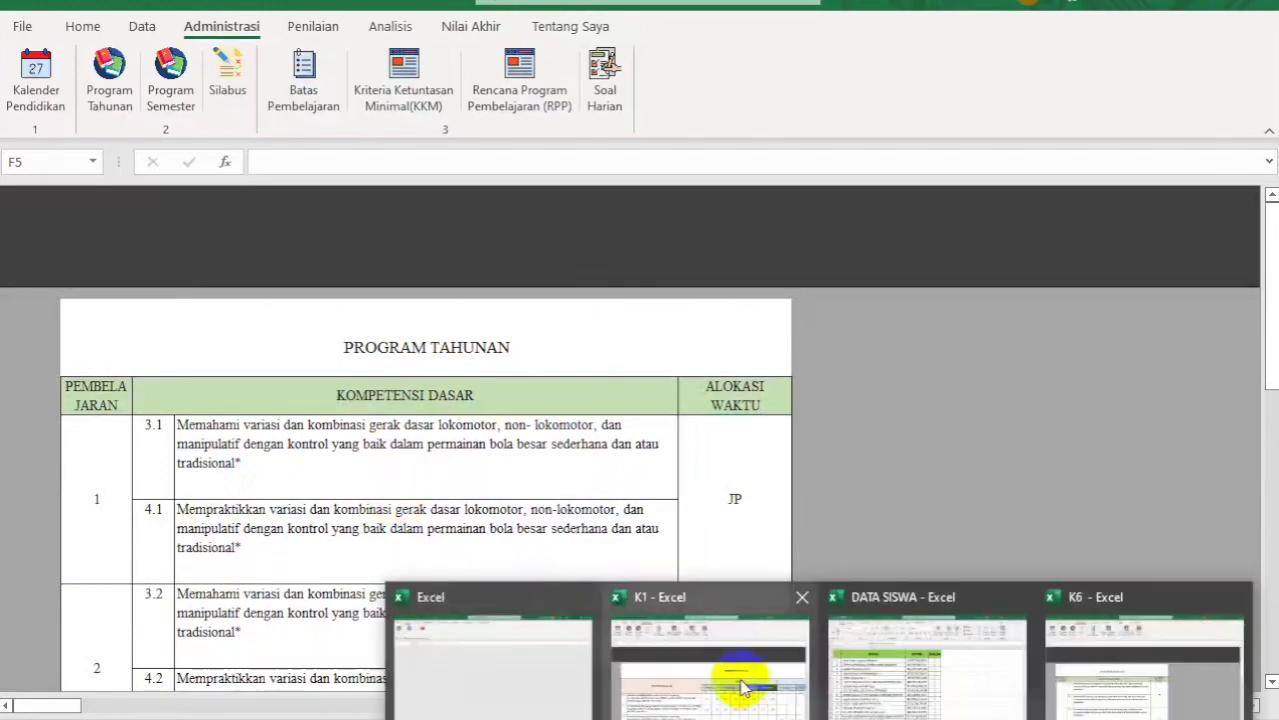
Step: On Program Semester, copy the grey Juli block into Agustus week 4 for lingkungan rumahku
{"action": "left_click", "coordinate": [745, 682]}
{"action": "left_click", "coordinate": [170, 65]}
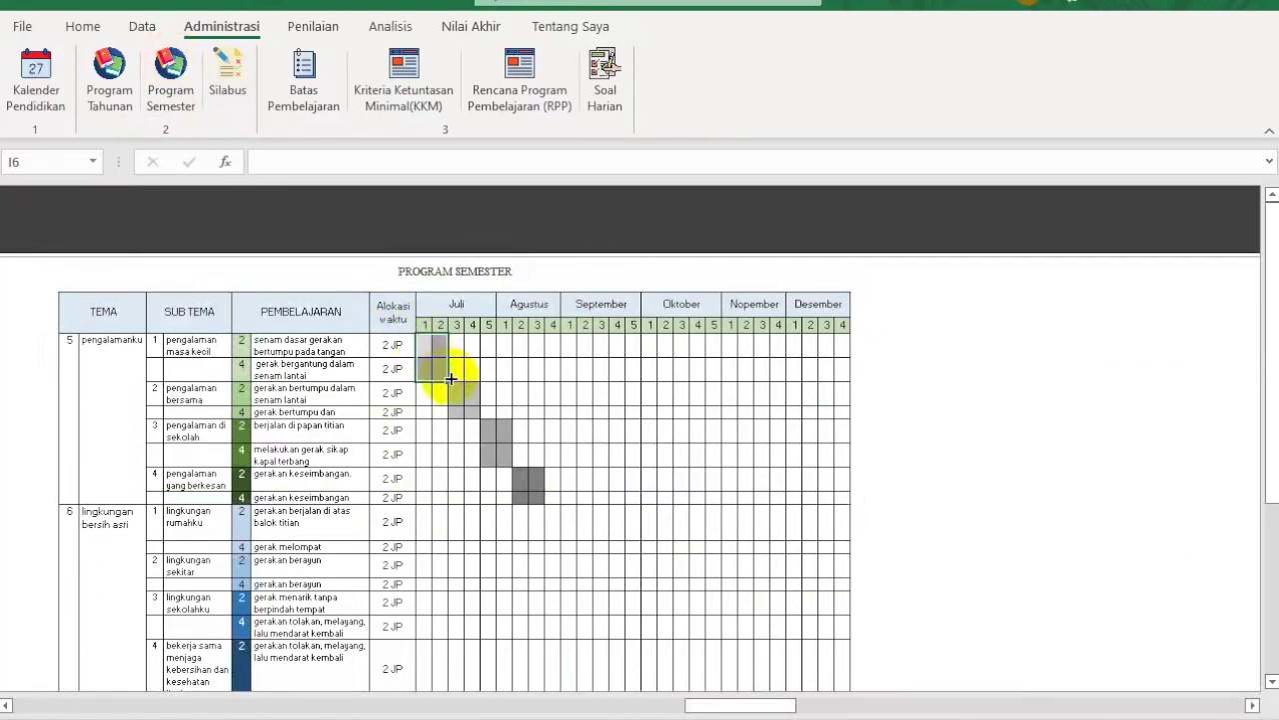
{"action": "right_click", "coordinate": [433, 367]}
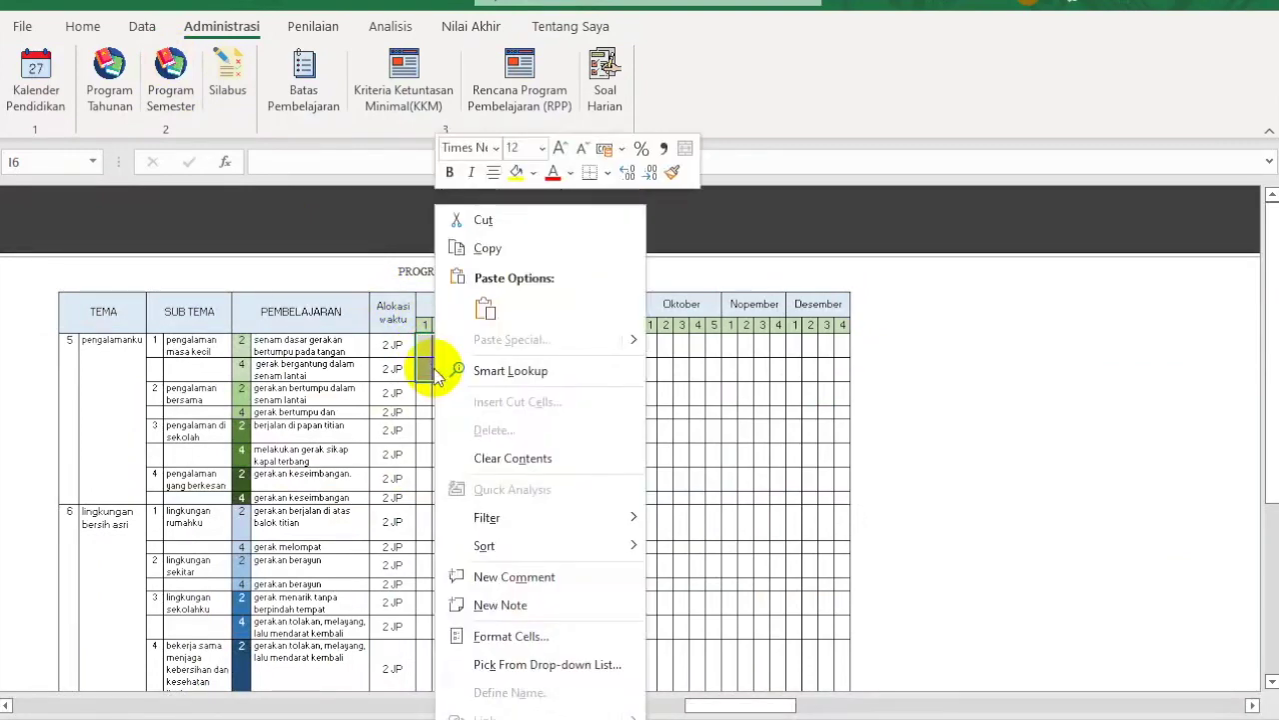
{"action": "left_click", "coordinate": [488, 248]}
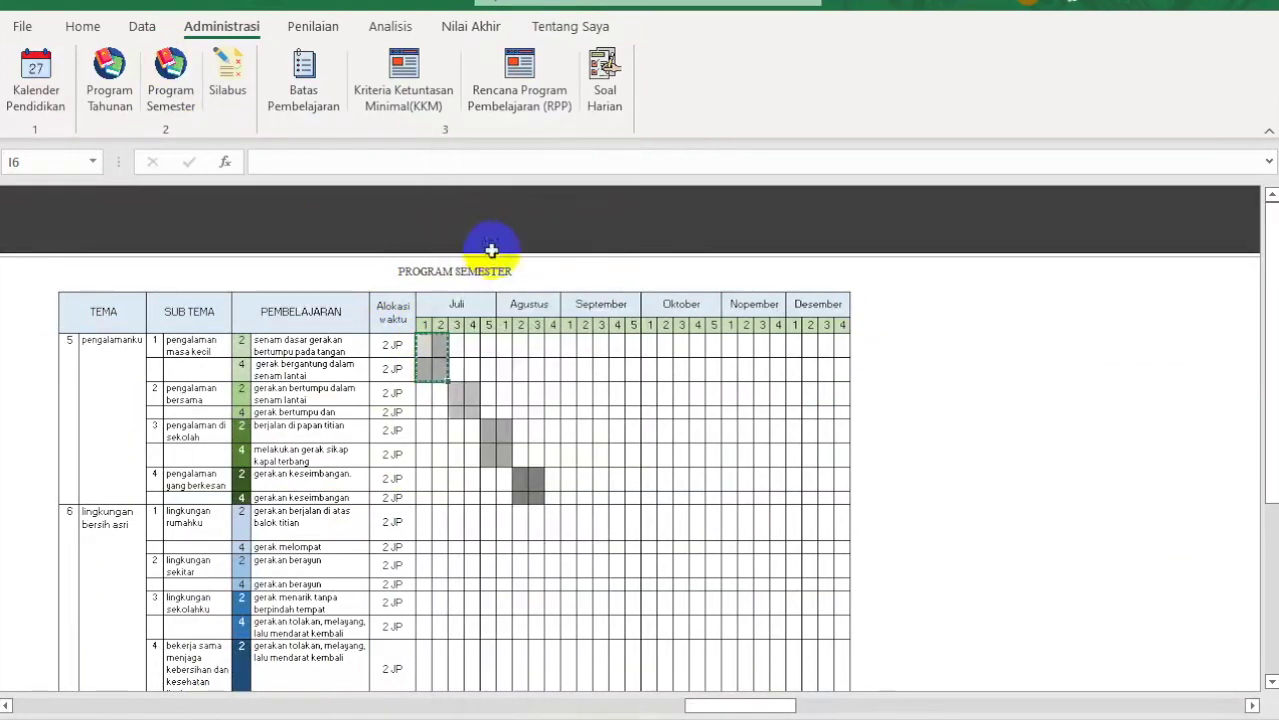
{"action": "left_click", "coordinate": [554, 516]}
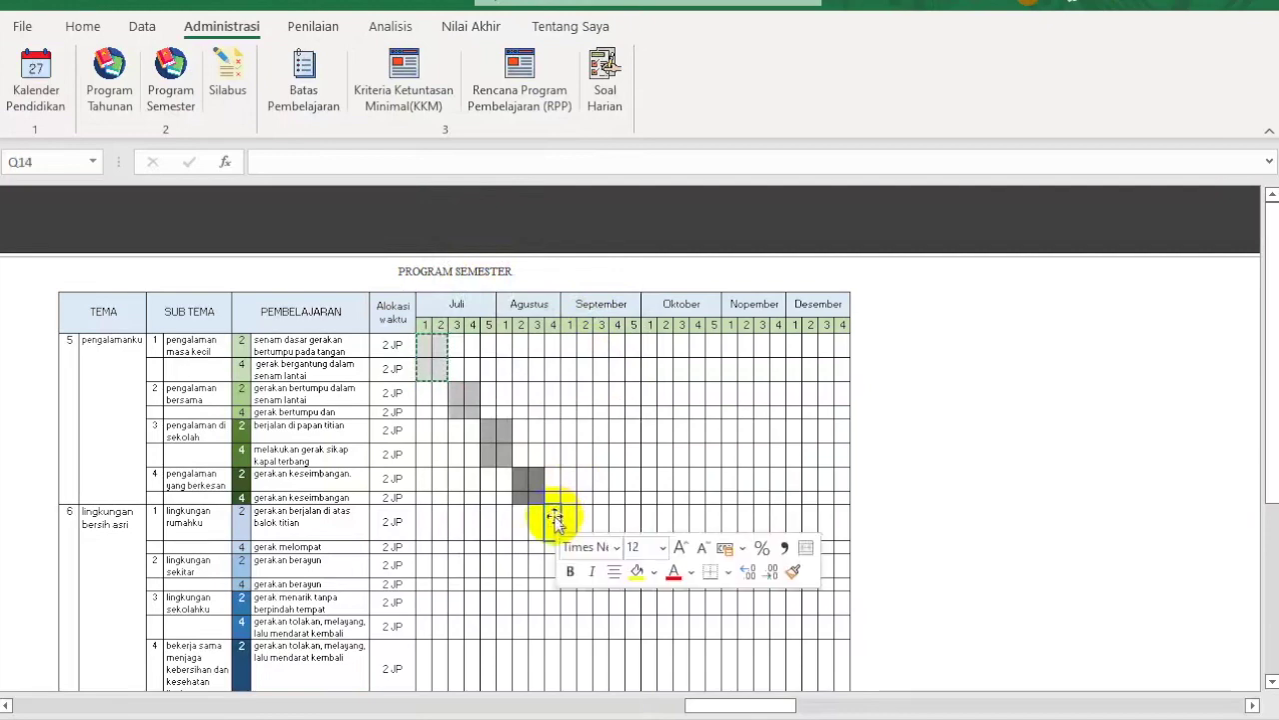
{"action": "right_click", "coordinate": [555, 516]}
{"action": "left_click", "coordinate": [606, 89]}
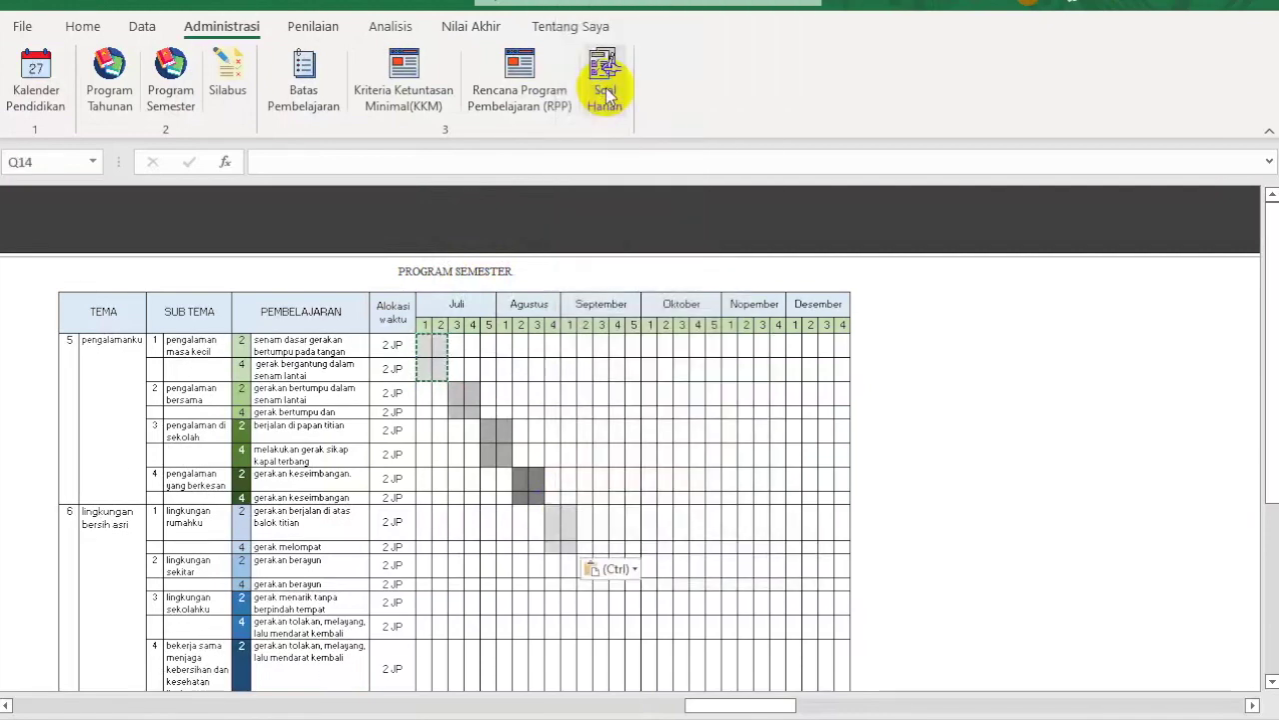
{"action": "left_click", "coordinate": [524, 480]}
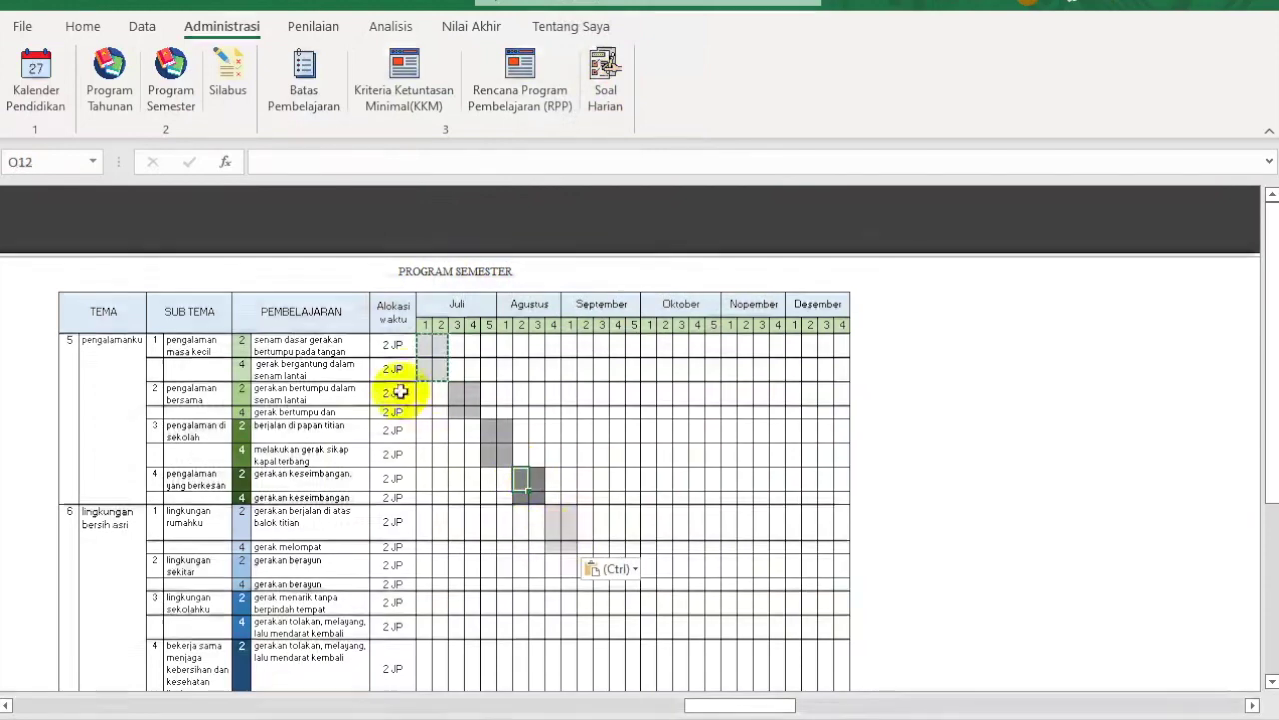
Step: Open the Silabus sheet and return to its top
{"action": "left_click", "coordinate": [228, 72]}
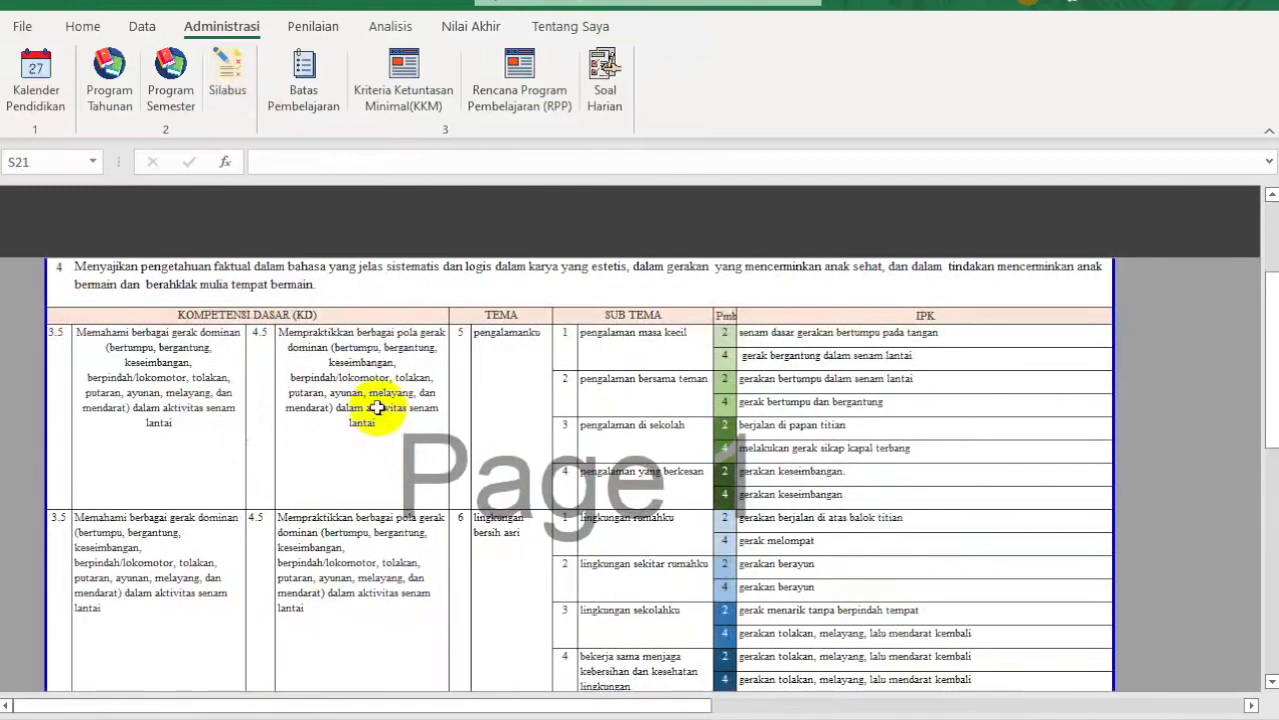
{"action": "scroll", "coordinate": [379, 404], "scroll_direction": "up", "scroll_amount": 3}
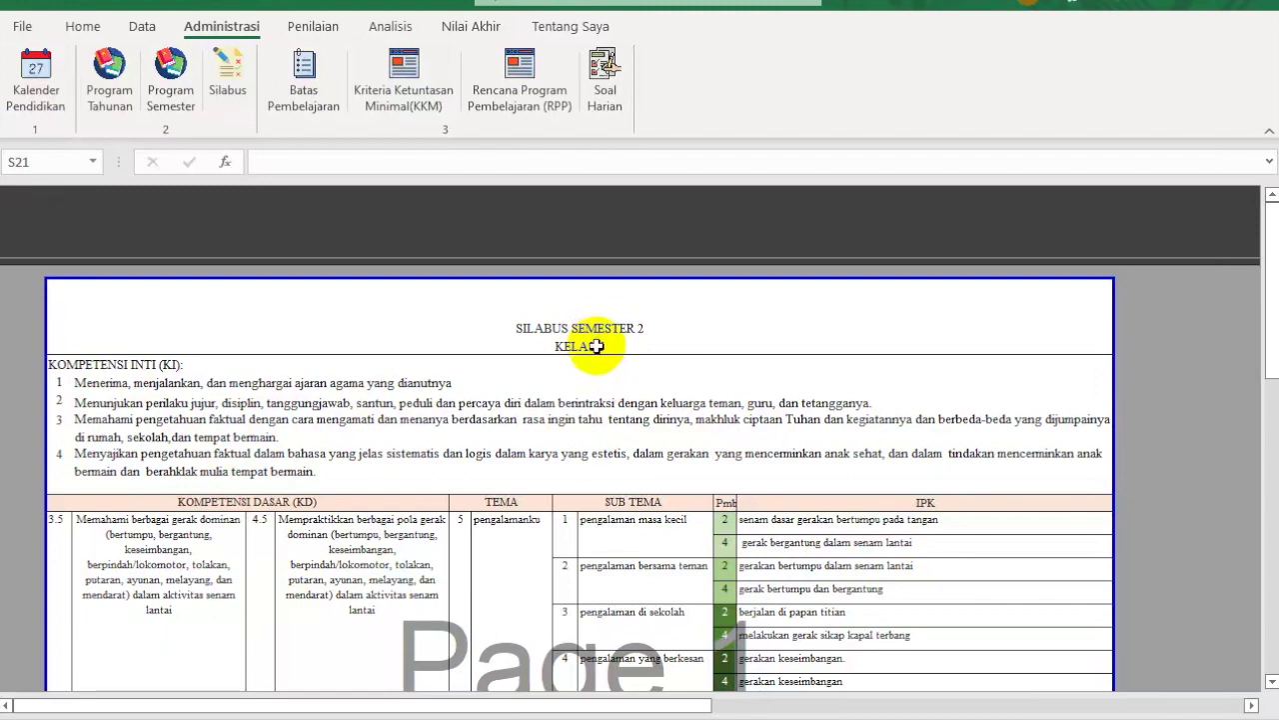
Step: On Batas Pembelajaran, enter 'Senin, 17 Januari 2022' as the first lesson's date
{"action": "left_click", "coordinate": [305, 88]}
{"action": "scroll", "coordinate": [671, 493], "scroll_direction": "up", "scroll_amount": 5}
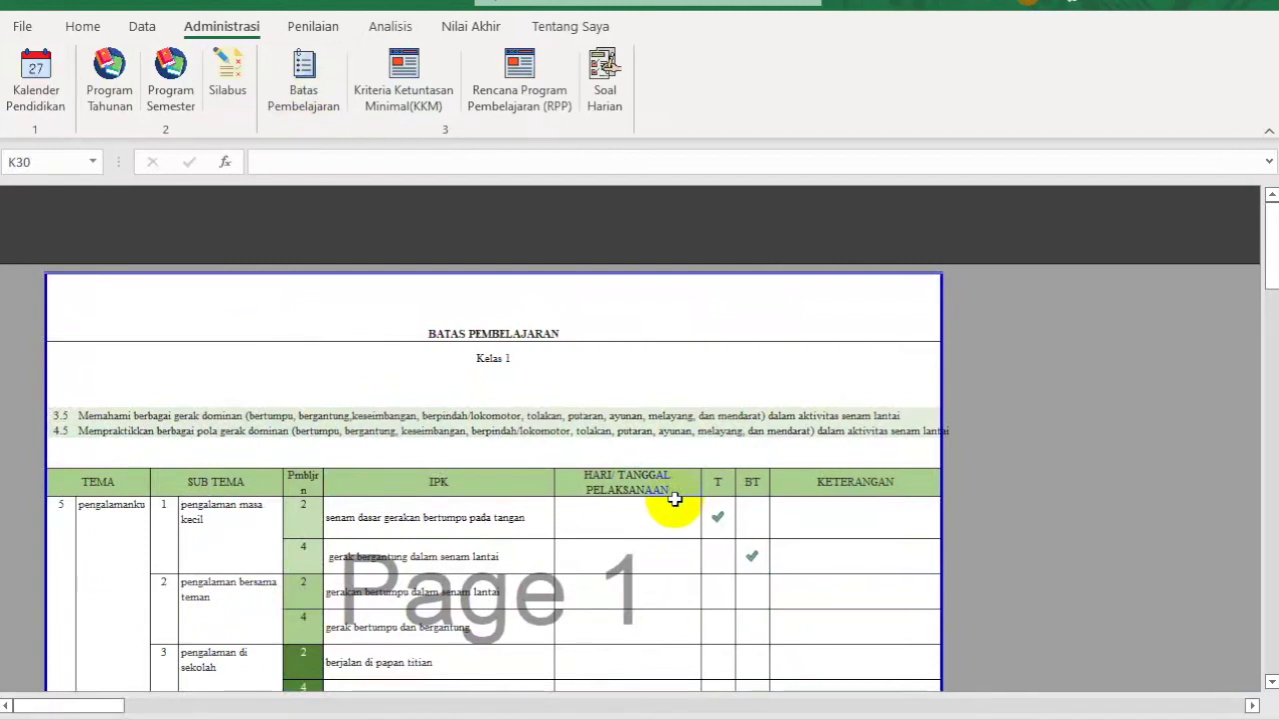
{"action": "left_click", "coordinate": [617, 521]}
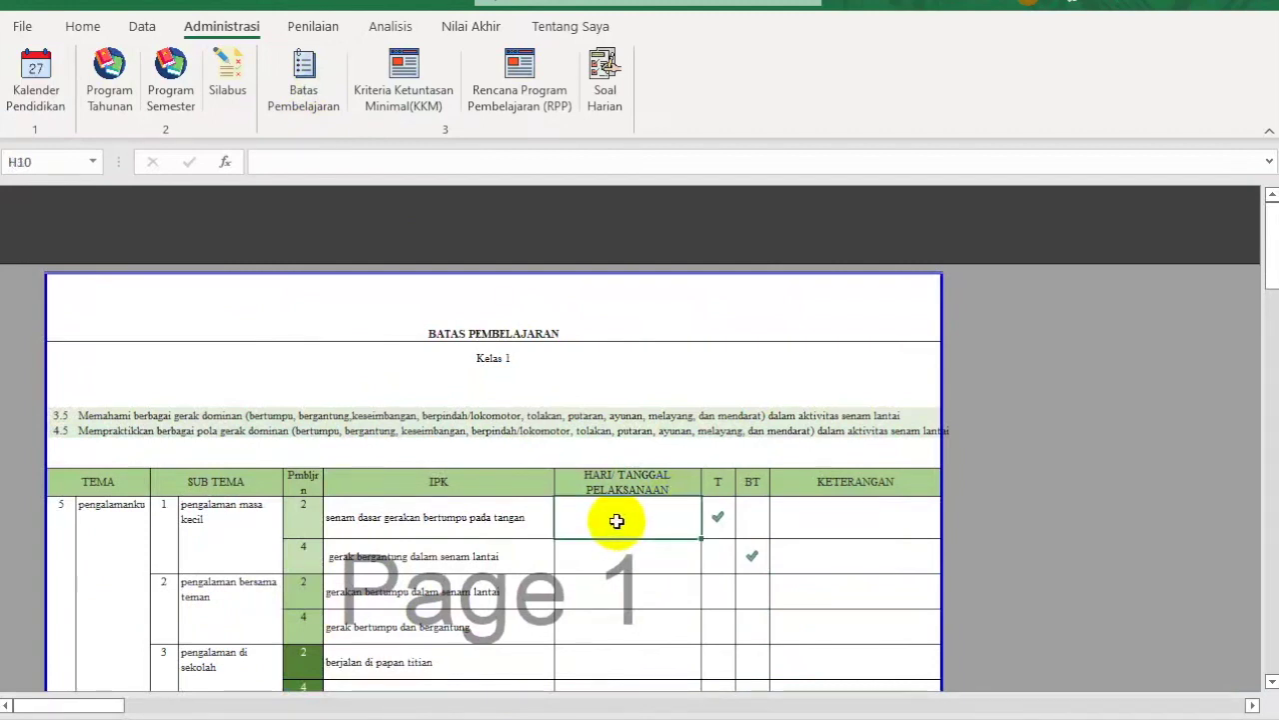
{"action": "type", "text": "Sen"}
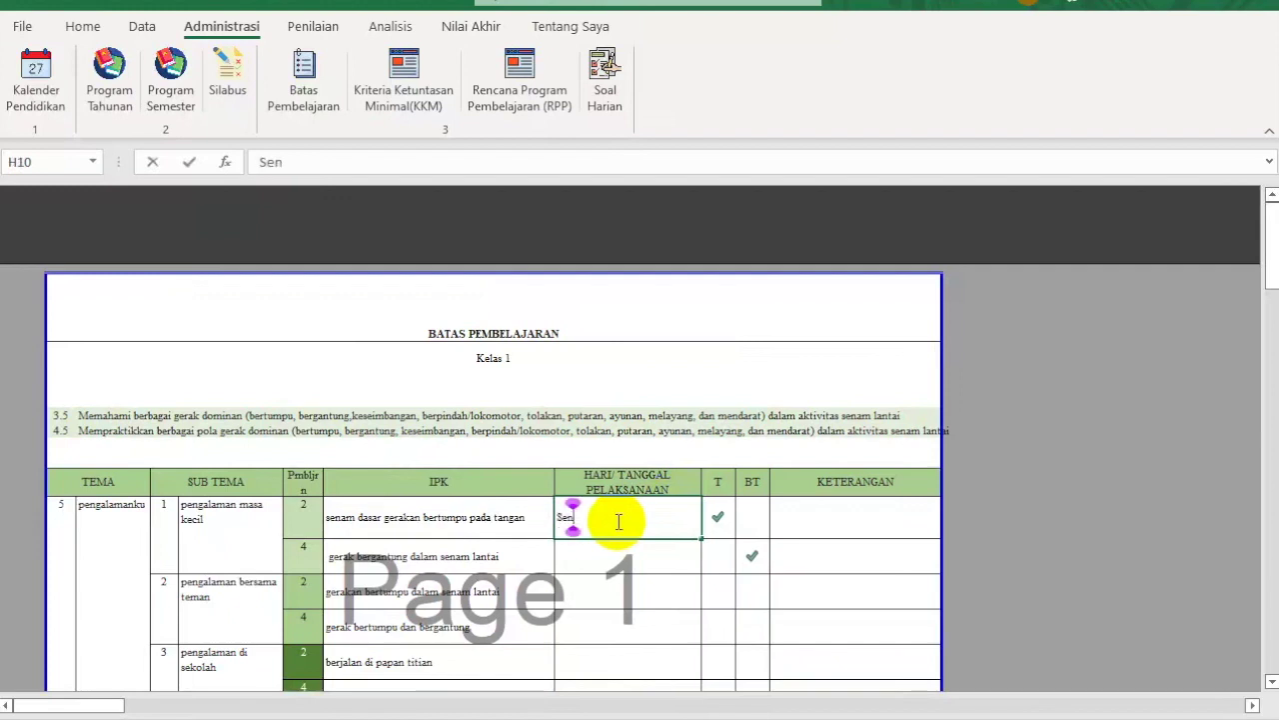
{"action": "type", "text": "in, 17"}
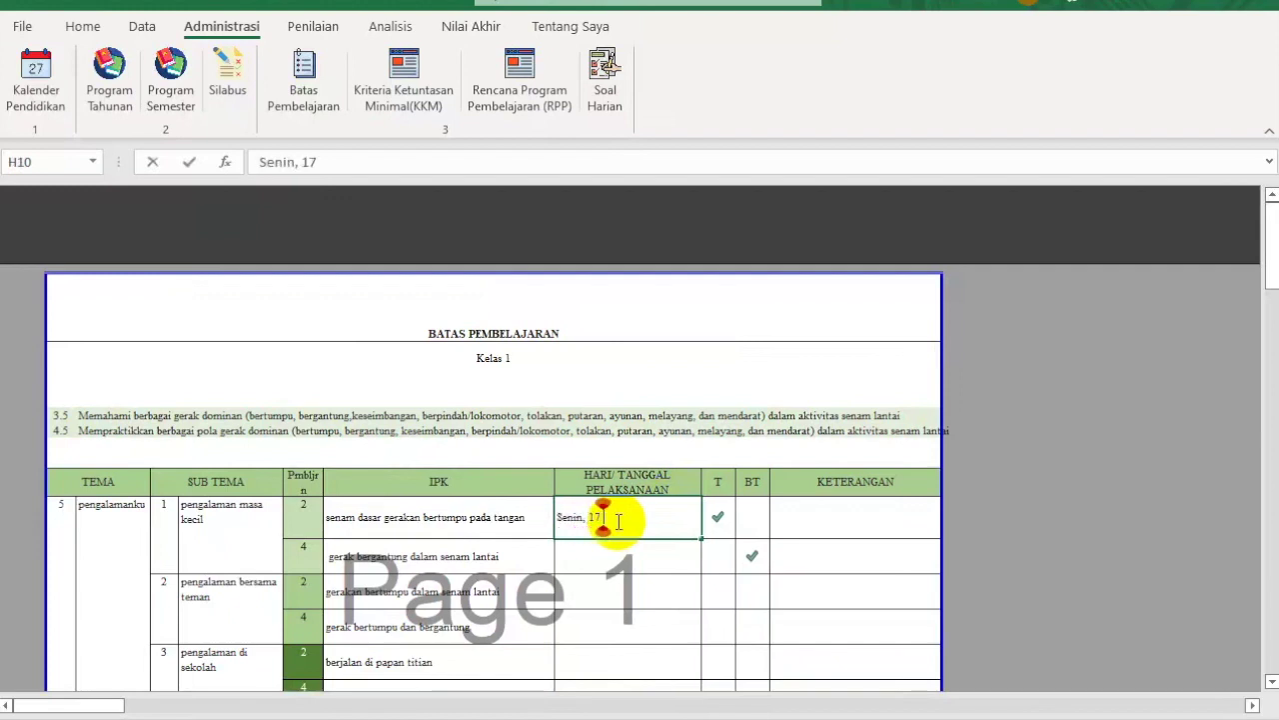
{"action": "type", "text": " Januari"}
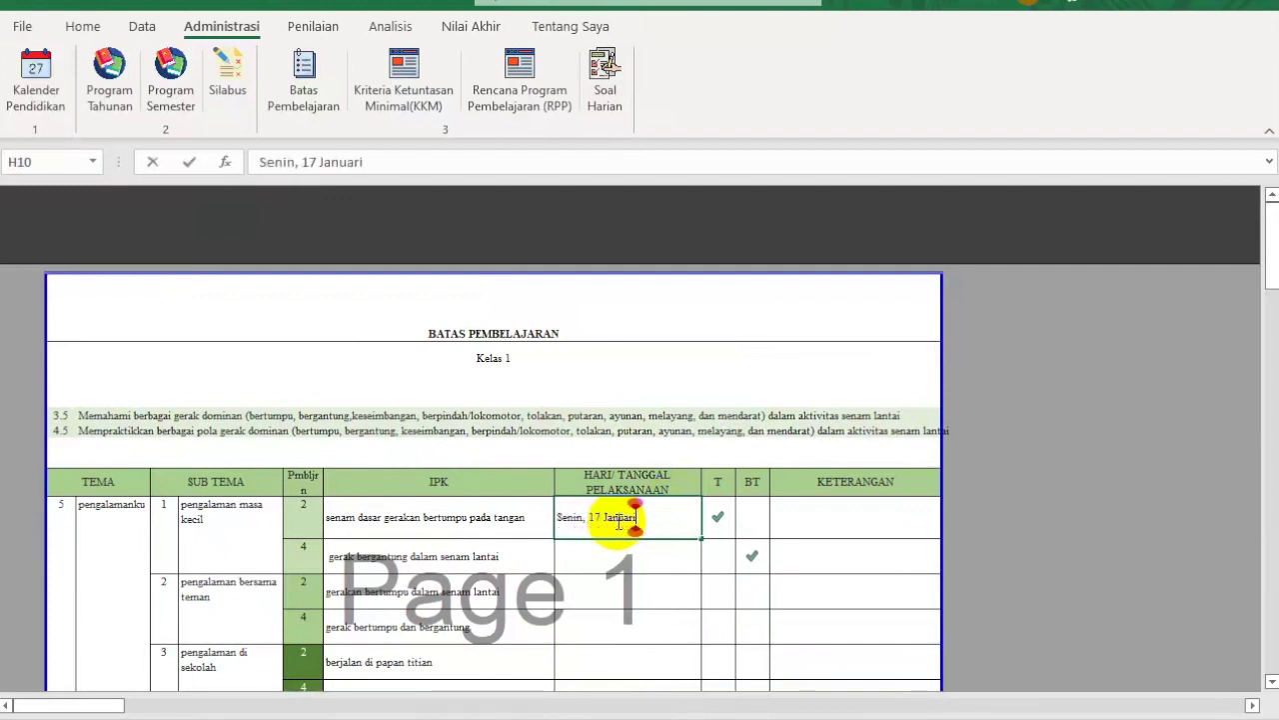
{"action": "type", "text": " 2022"}
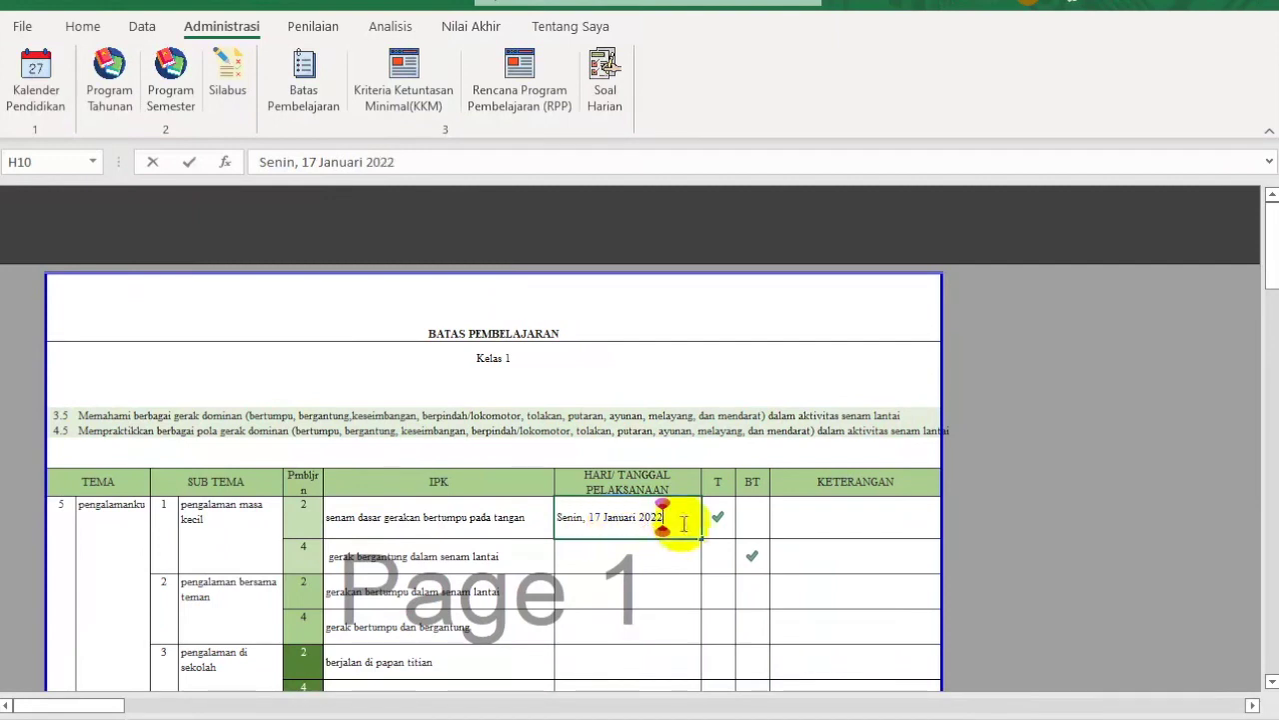
{"action": "left_click", "coordinate": [717, 520]}
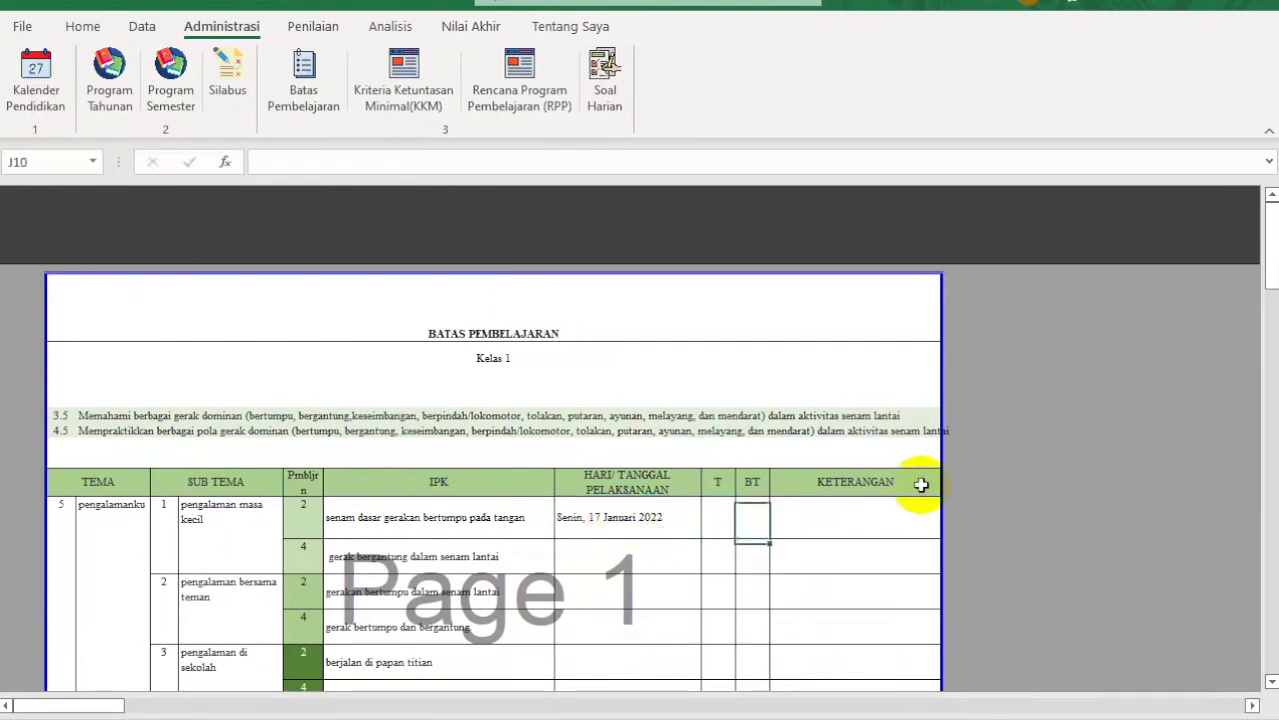
Step: Enter 1 in the T and BT cells so the first lesson shows a tick
{"action": "type", "text": "1"}
{"action": "key", "text": "Return"}
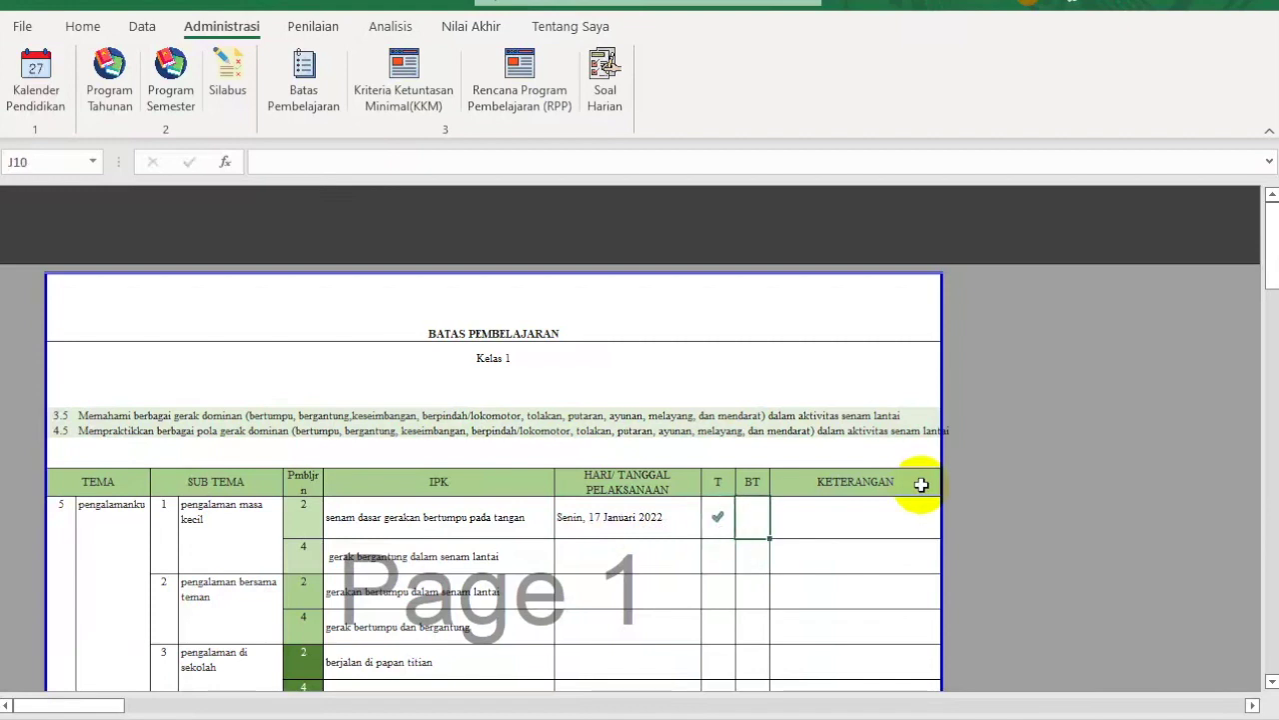
{"action": "type", "text": "1"}
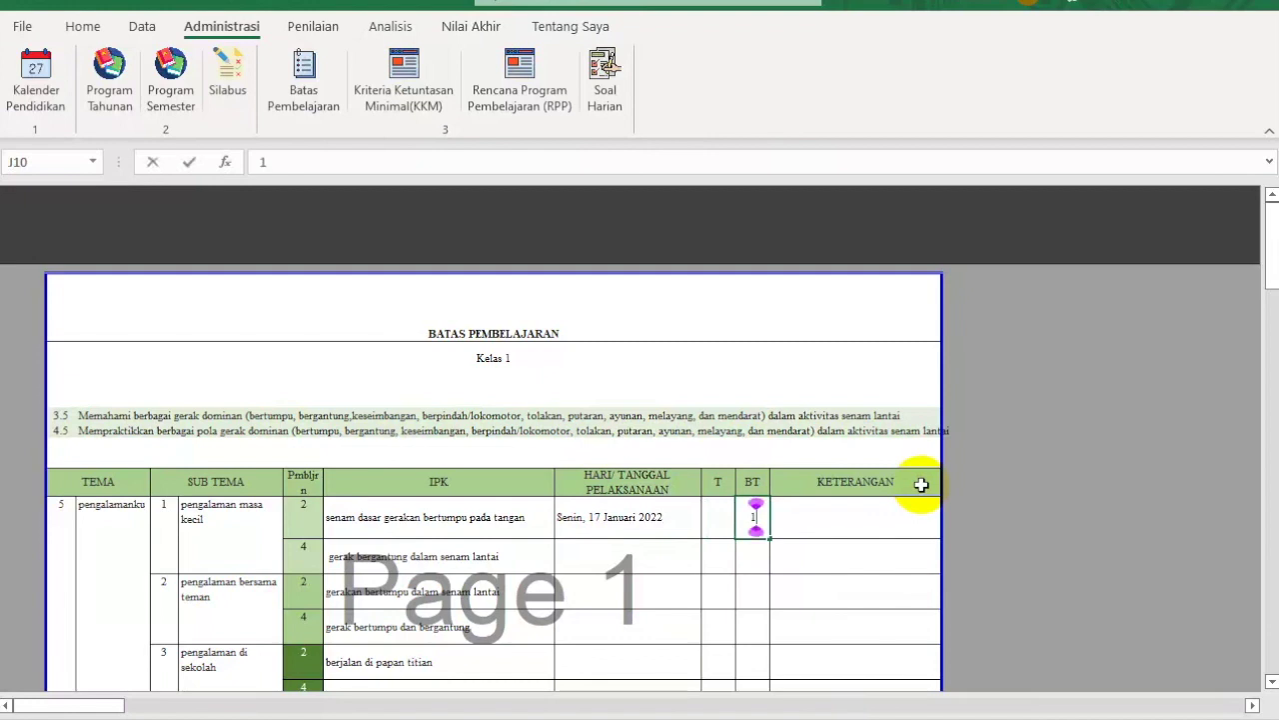
{"action": "key", "text": "Return"}
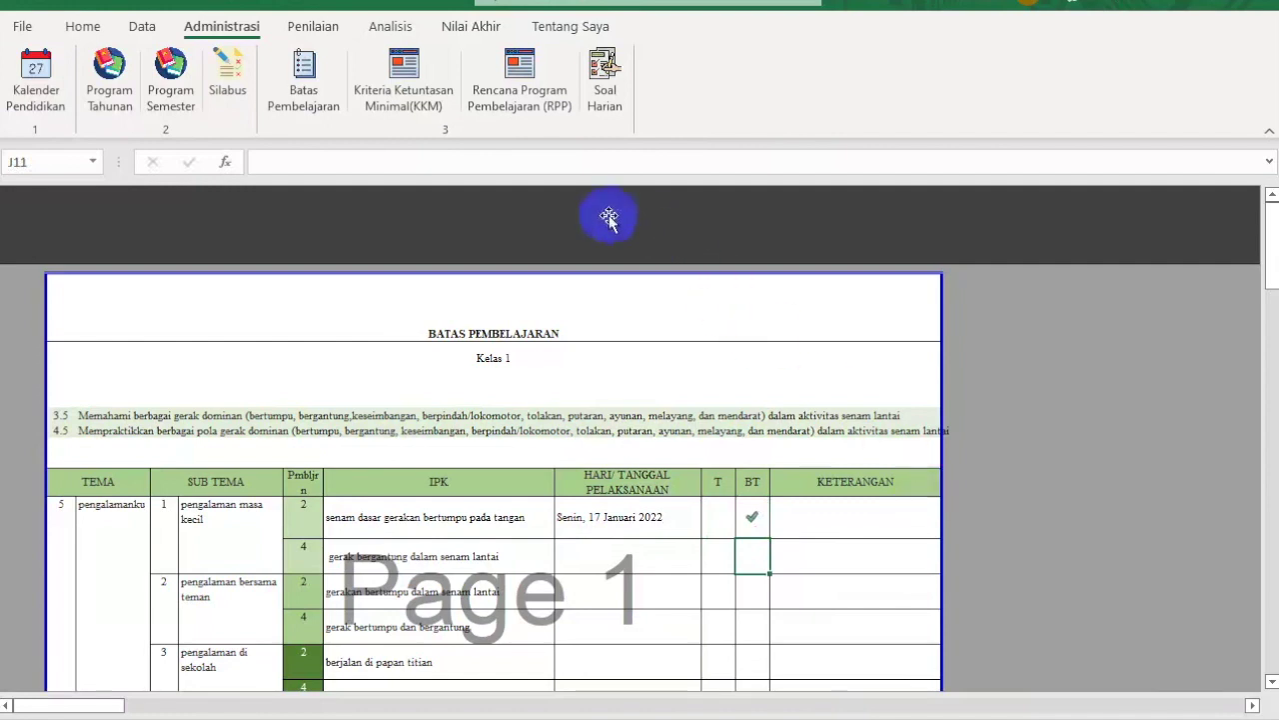
{"action": "left_click", "coordinate": [404, 89]}
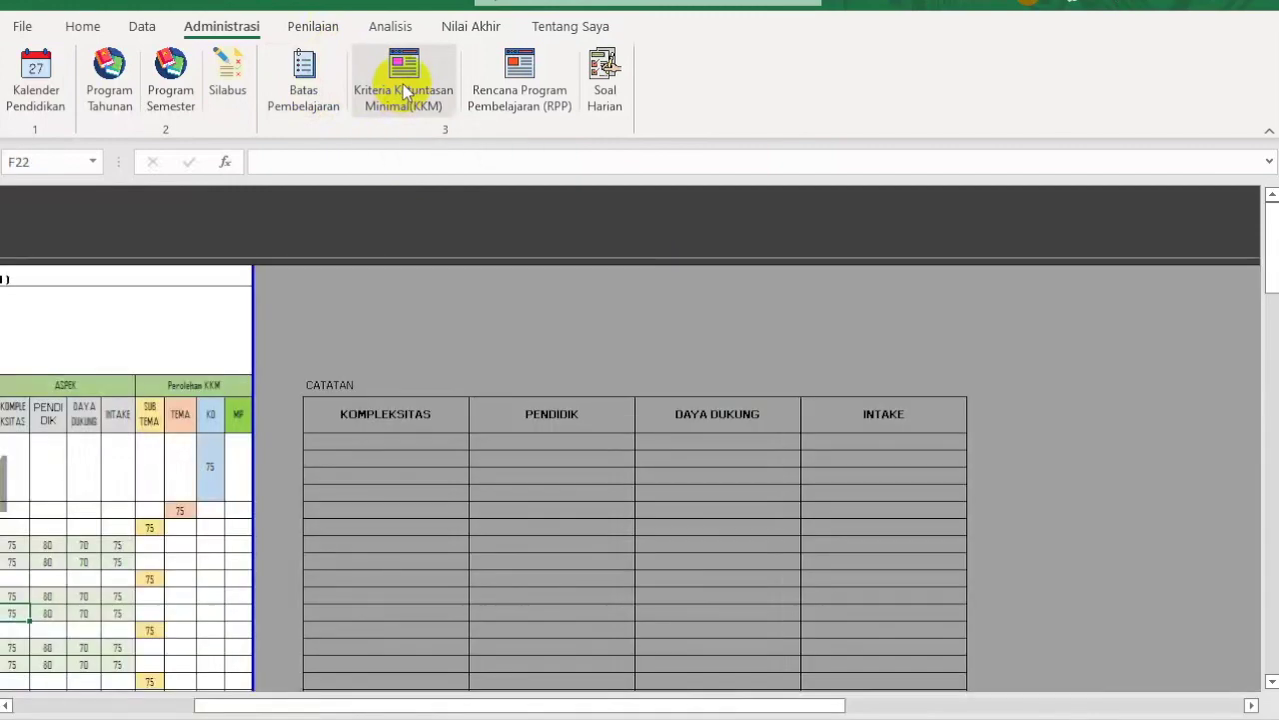
{"action": "left_click", "coordinate": [556, 706]}
{"action": "left_click_drag", "start_coordinate": [557, 706], "coordinate": [285, 700]}
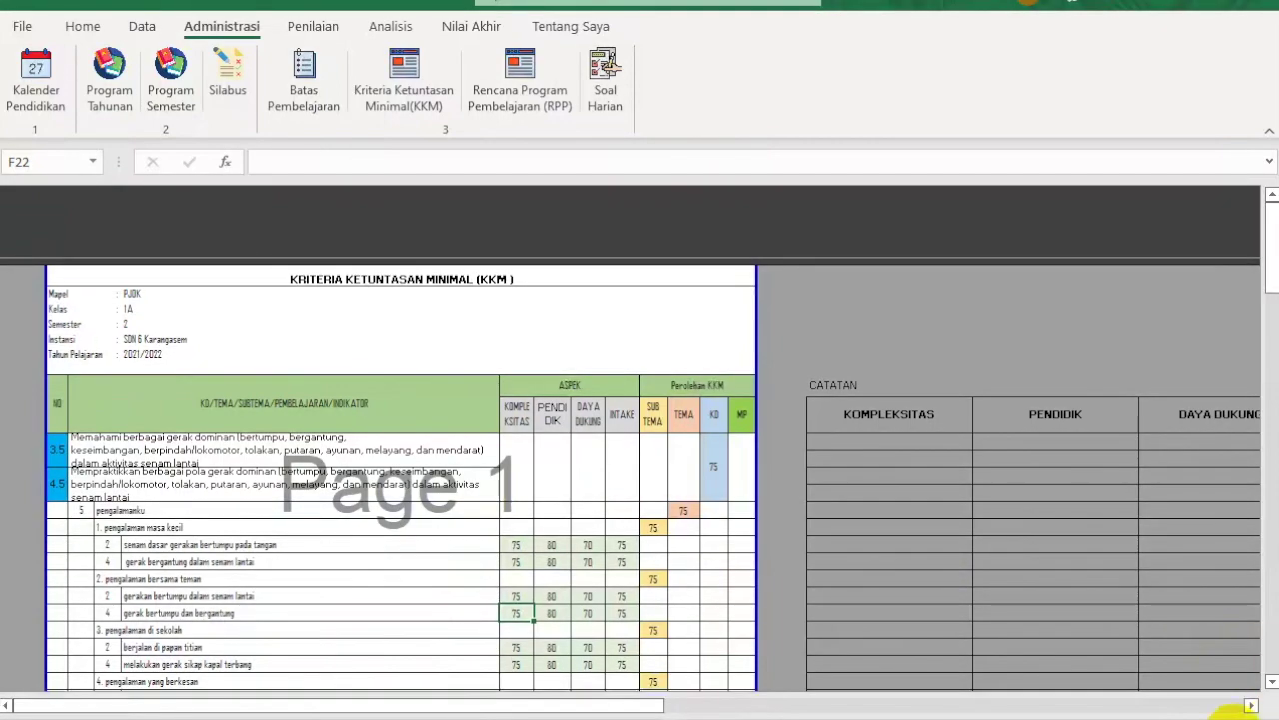
{"action": "scroll", "coordinate": [1231, 711], "scroll_direction": "up", "scroll_amount": 2}
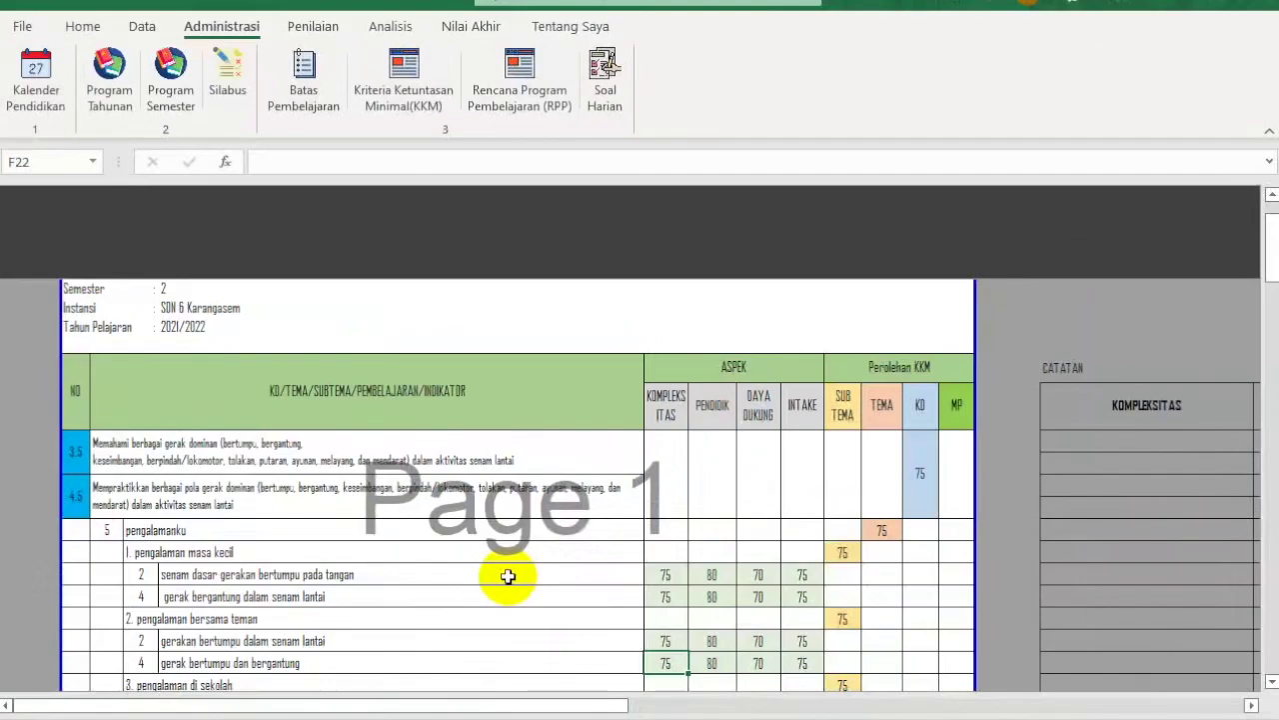
{"action": "scroll", "coordinate": [1239, 710], "scroll_direction": "up", "scroll_amount": 1}
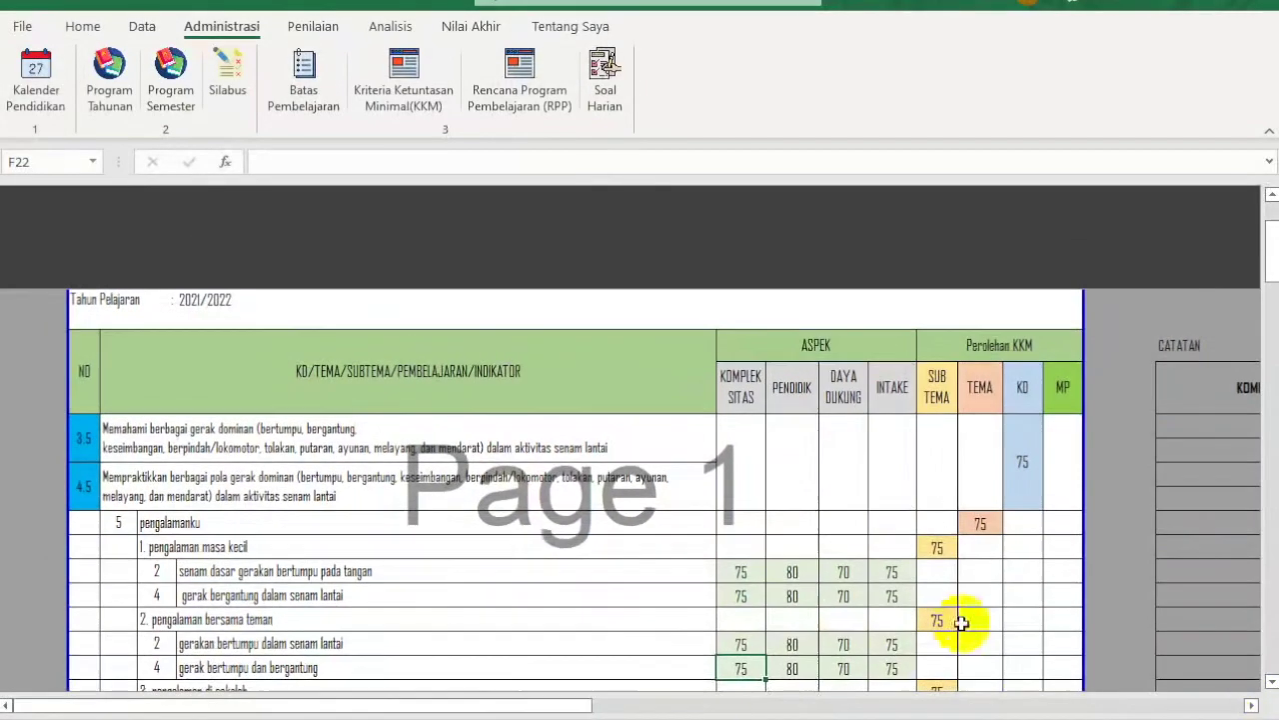
{"action": "left_click", "coordinate": [742, 569]}
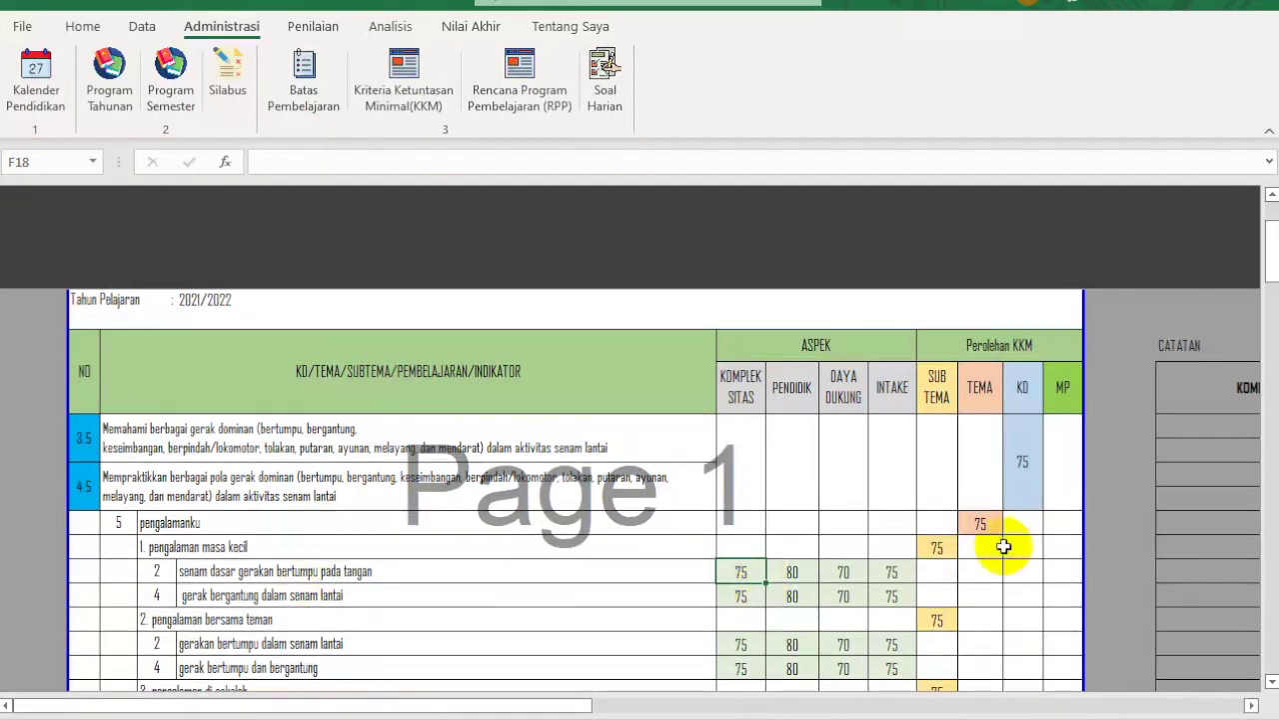
Step: Enter KKM scores 80, 85, 85 and 85 in F18 through I18
{"action": "type", "text": "80"}
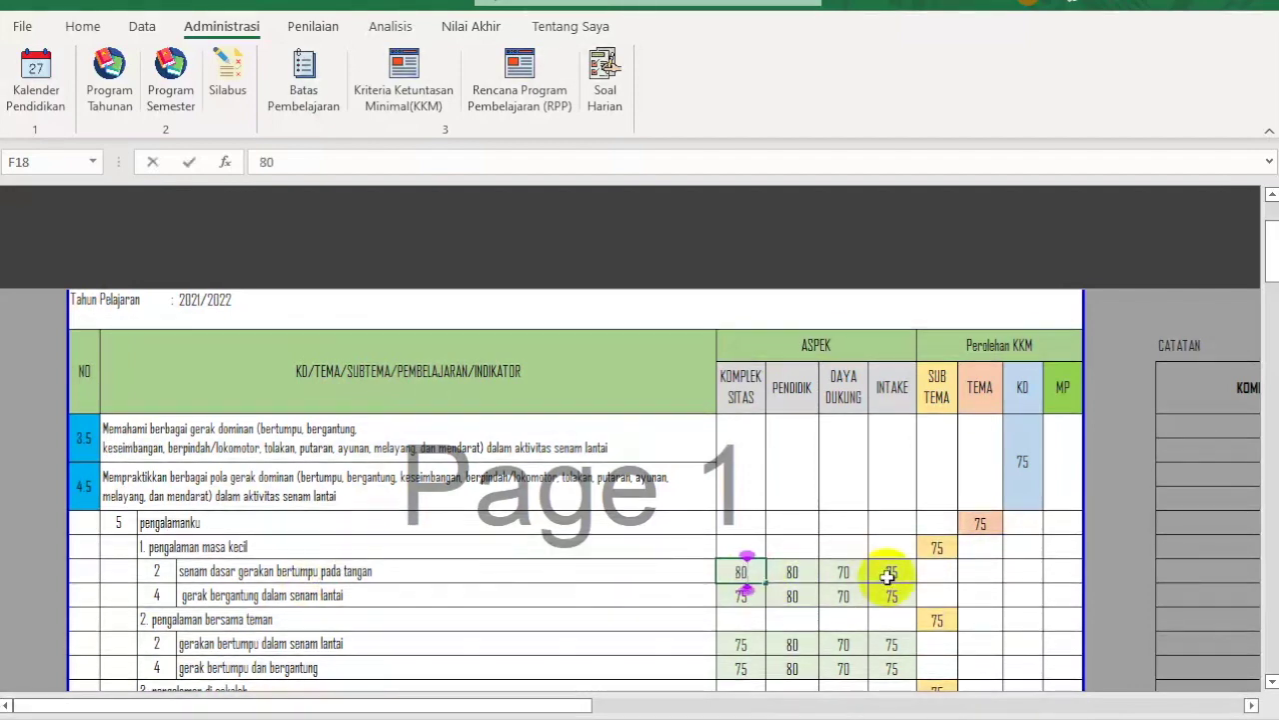
{"action": "key", "text": "Tab"}
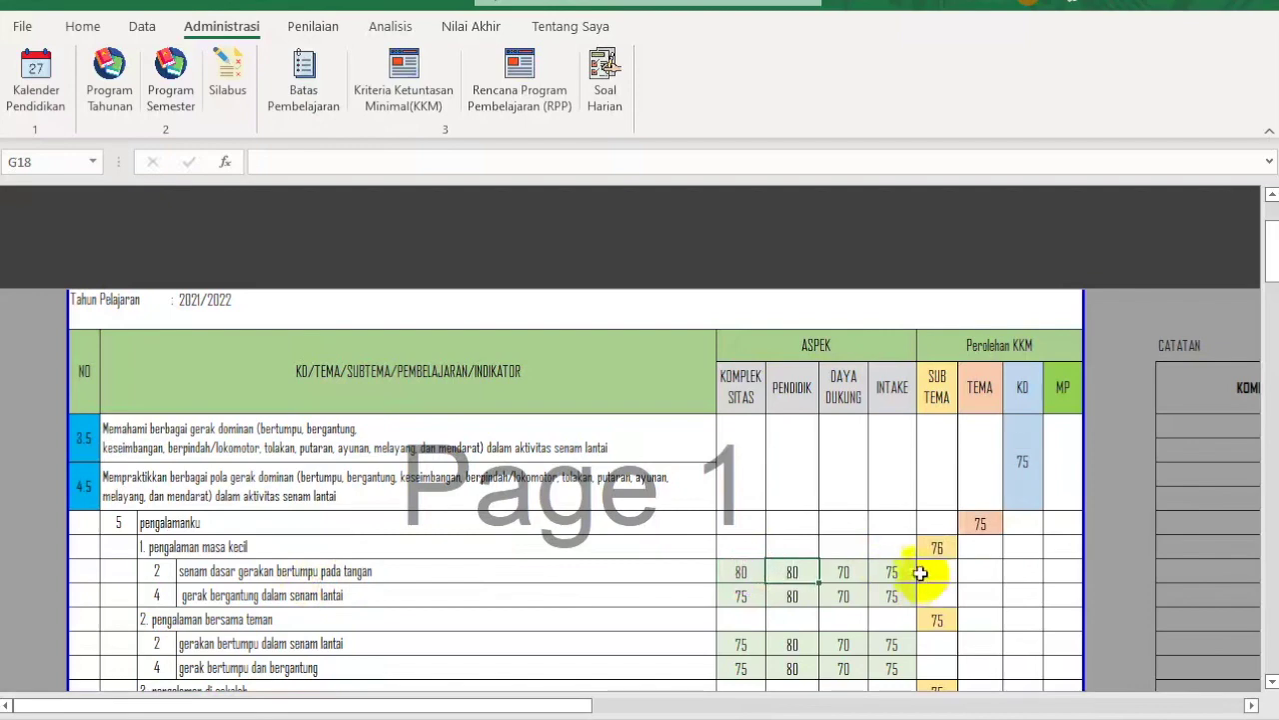
{"action": "type", "text": "85"}
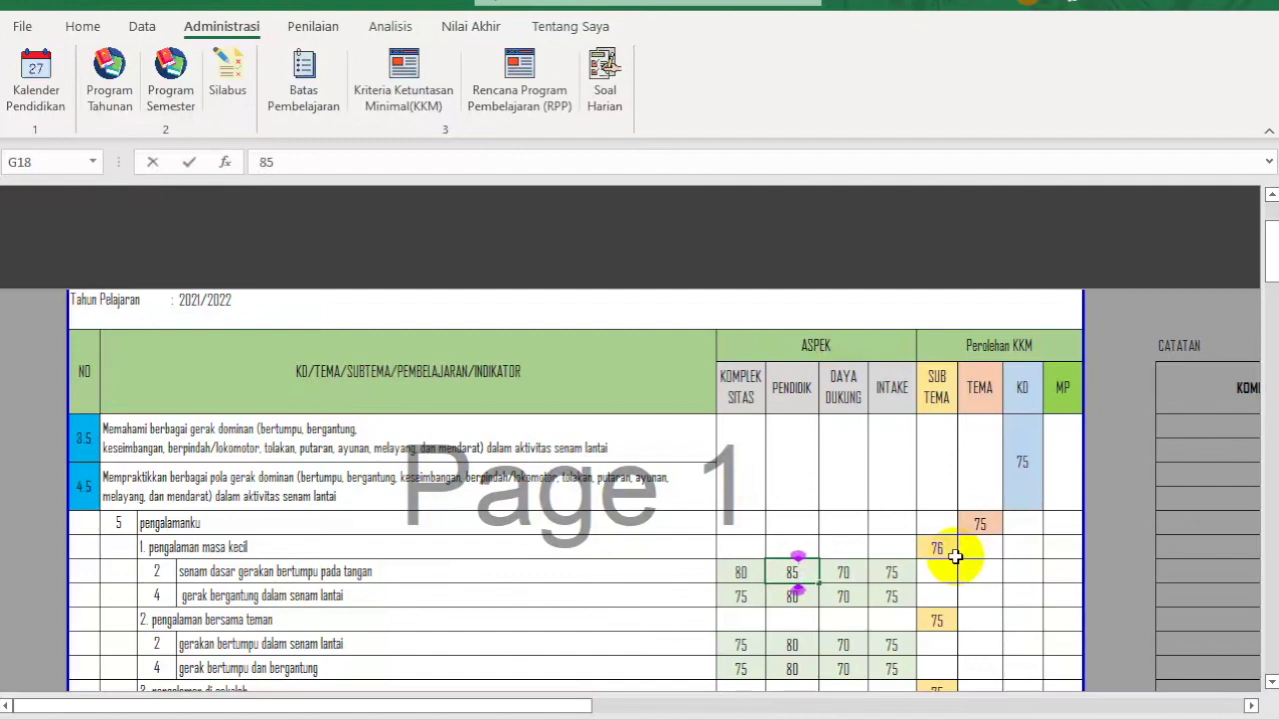
{"action": "key", "text": "Right"}
{"action": "type", "text": "8"}
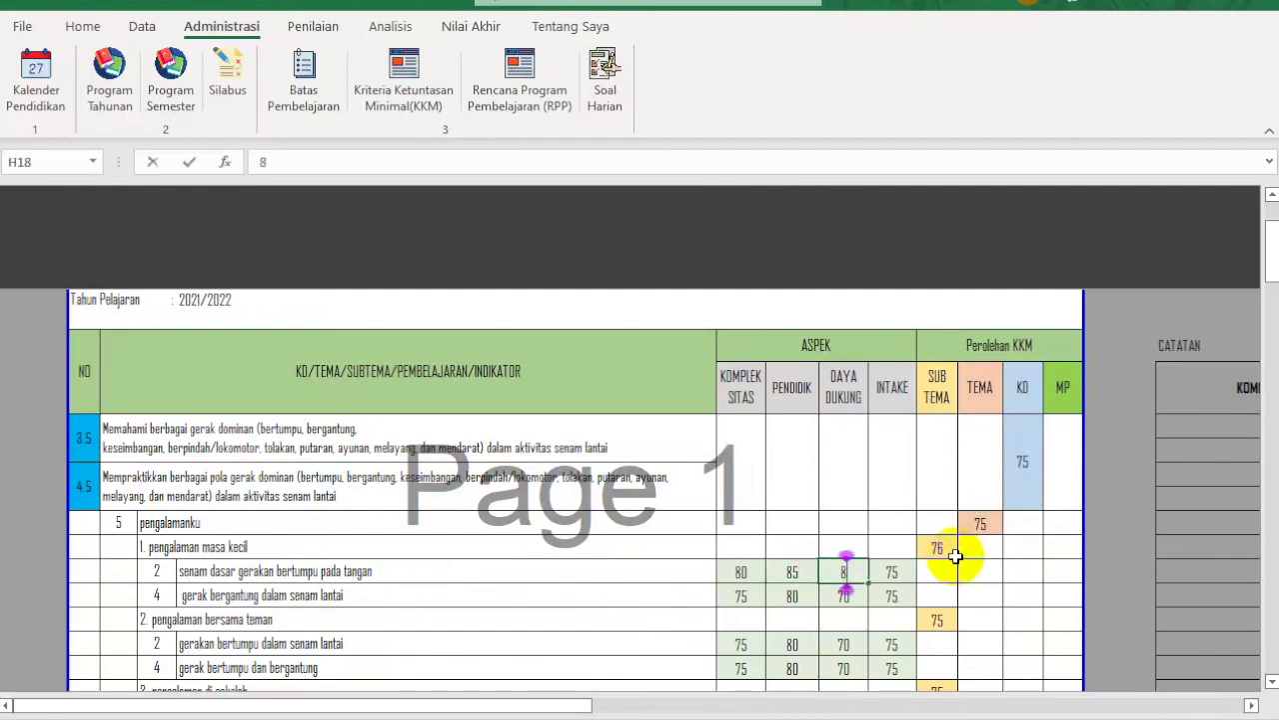
{"action": "type", "text": "5"}
{"action": "key", "text": "Tab"}
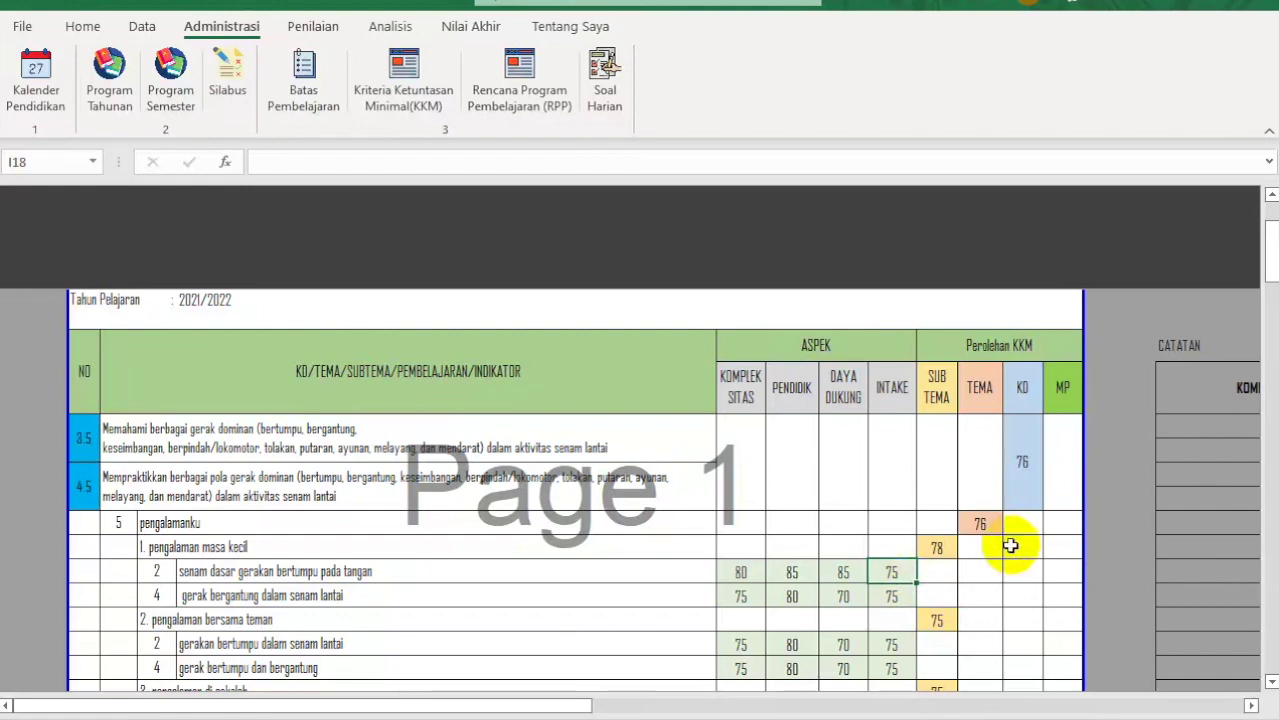
{"action": "type", "text": "8"}
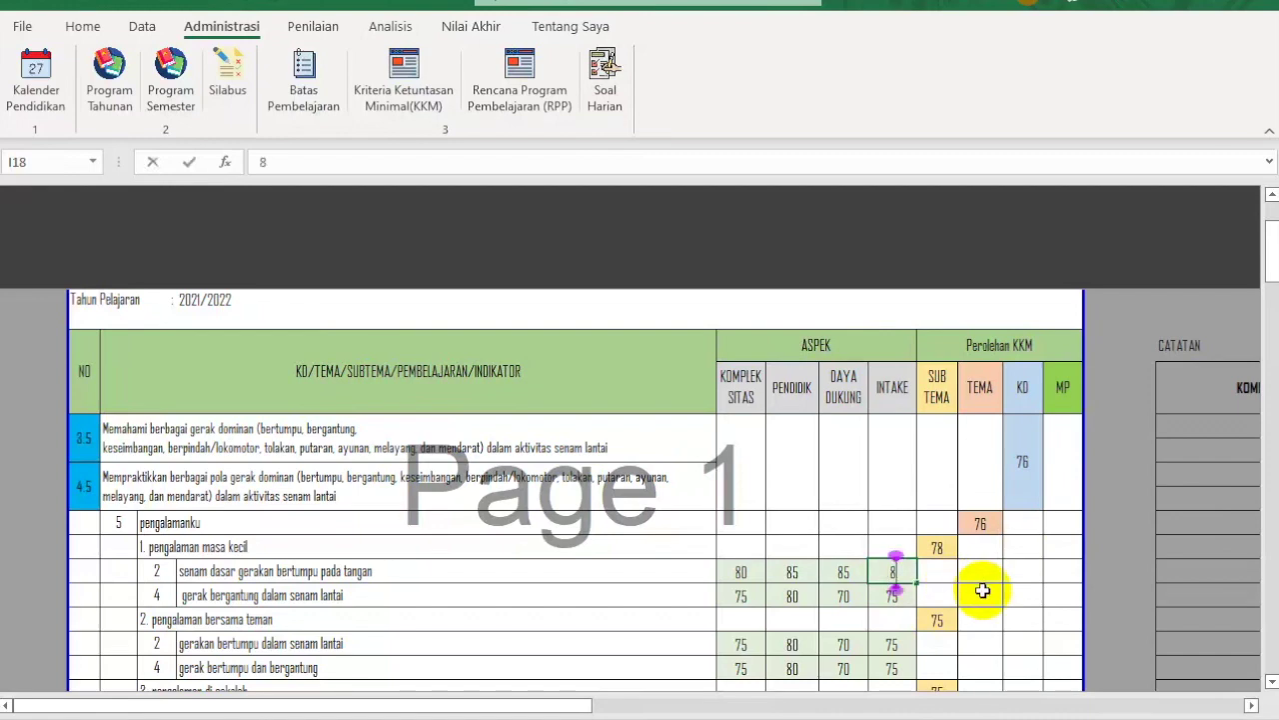
{"action": "type", "text": "5"}
{"action": "key", "text": "Return"}
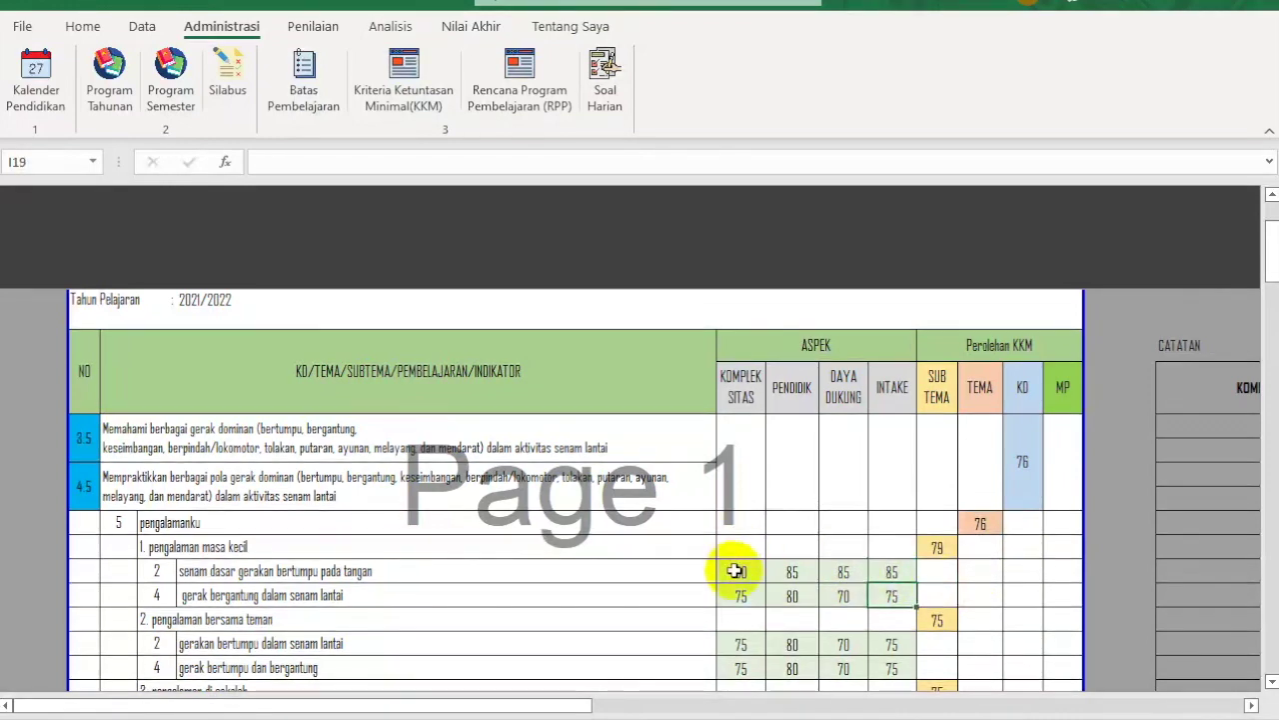
Step: Open the RPP sheet and step it up to lesson 5, berjalan di papan titian
{"action": "left_click", "coordinate": [540, 66]}
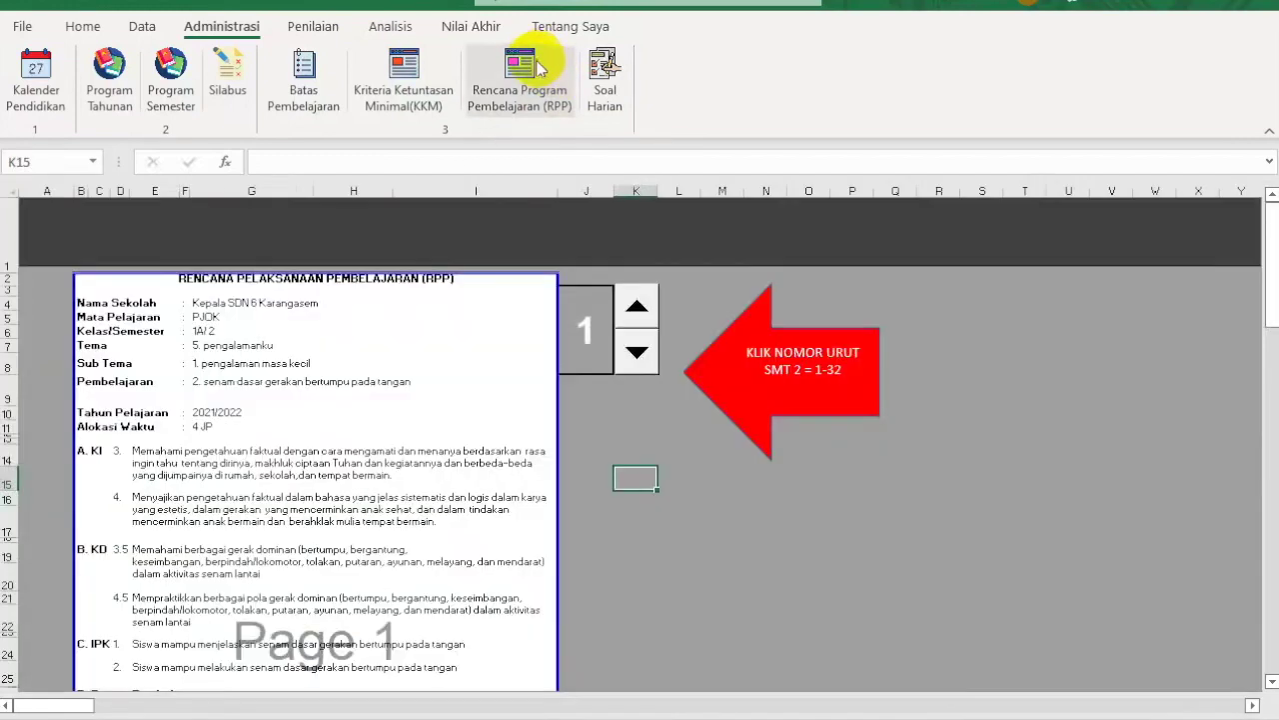
{"action": "left_click", "coordinate": [637, 310]}
{"action": "left_click", "coordinate": [637, 309]}
{"action": "left_click", "coordinate": [637, 310]}
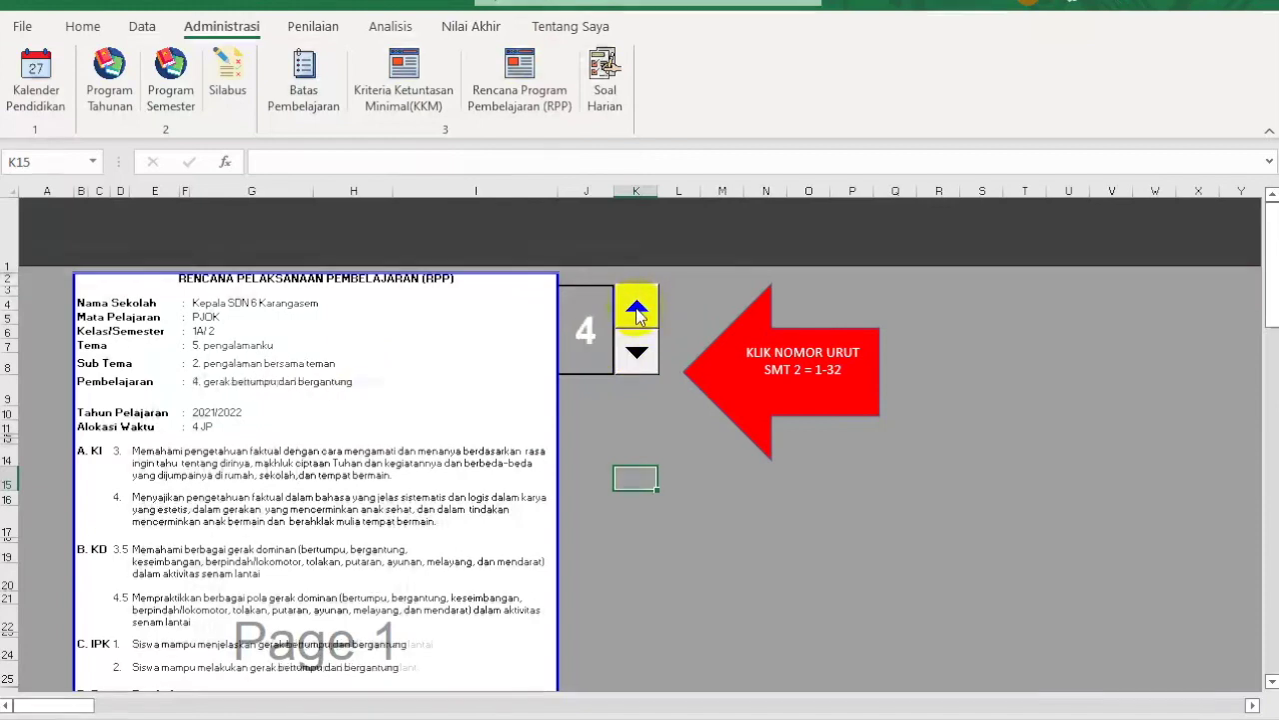
{"action": "left_click", "coordinate": [637, 309]}
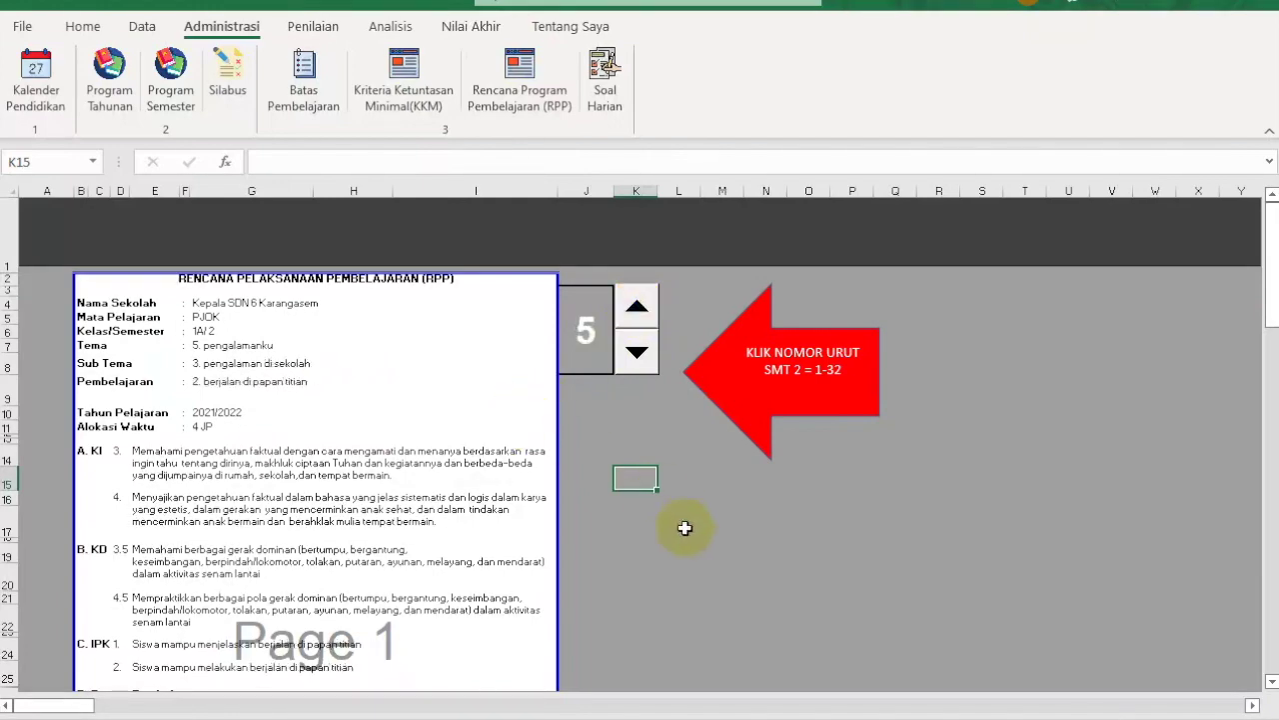
{"action": "scroll", "coordinate": [685, 528], "scroll_direction": "down", "scroll_amount": 10}
{"action": "scroll", "coordinate": [685, 528], "scroll_direction": "up", "scroll_amount": 4}
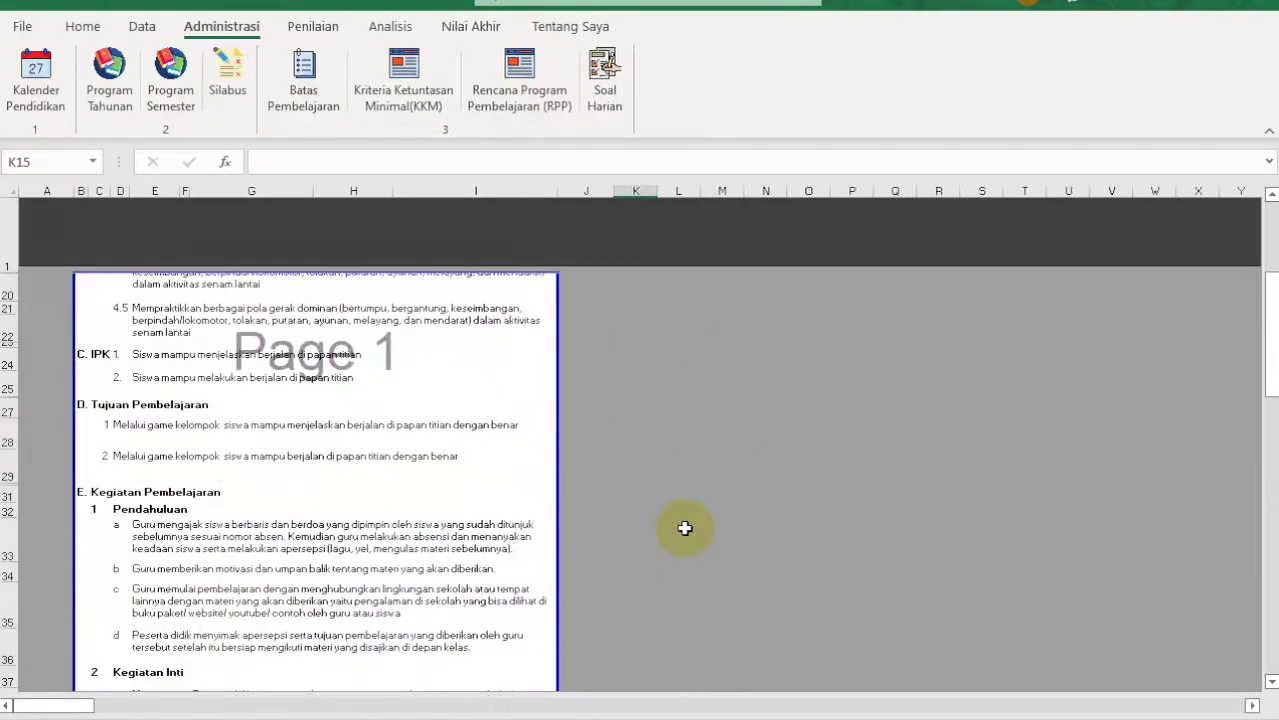
{"action": "scroll", "coordinate": [685, 528], "scroll_direction": "down", "scroll_amount": 3}
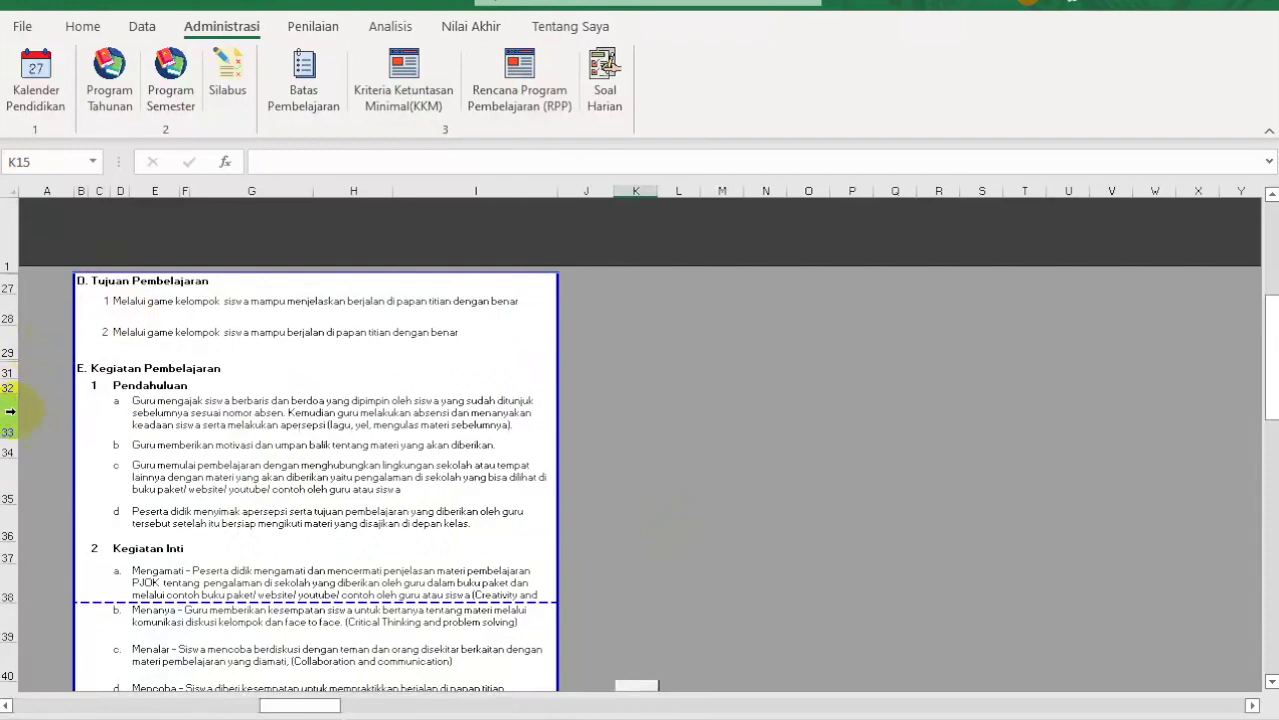
{"action": "scroll", "coordinate": [739, 397], "scroll_direction": "up", "scroll_amount": 8}
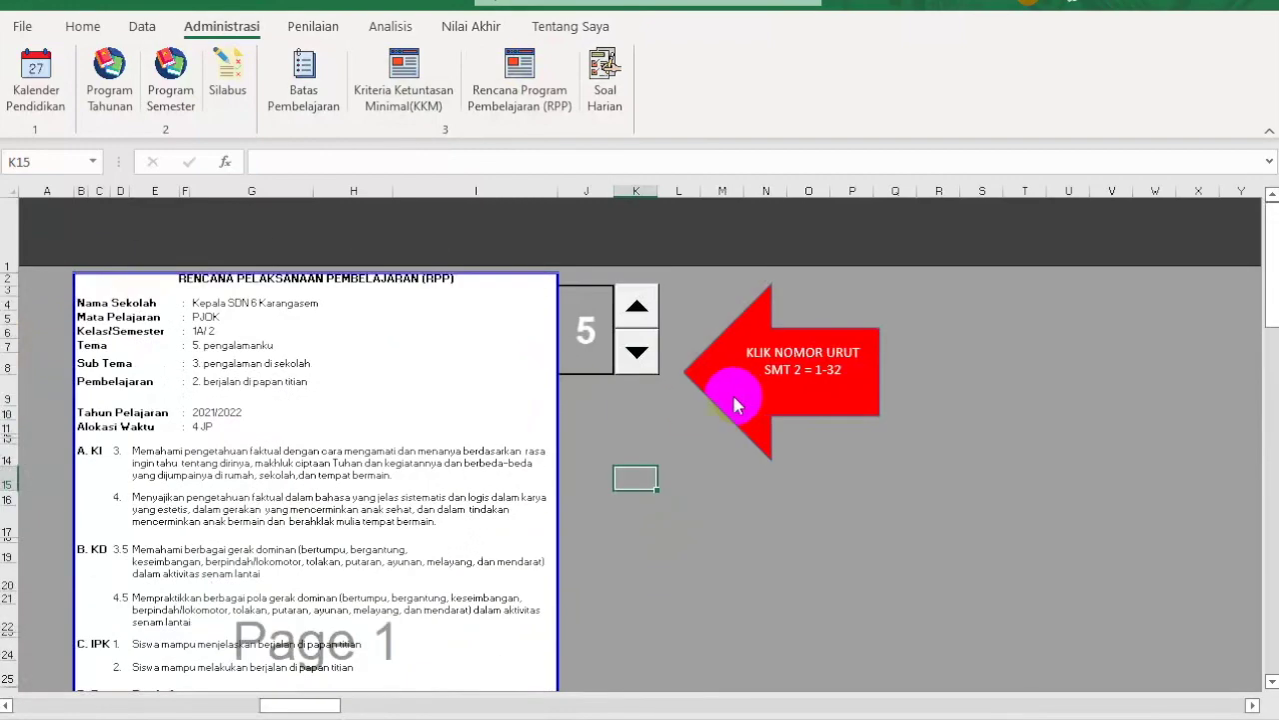
Step: Step the RPP lesson plan back down to lesson 1
{"action": "left_click", "coordinate": [634, 352]}
{"action": "left_click", "coordinate": [633, 352]}
{"action": "left_click", "coordinate": [634, 352]}
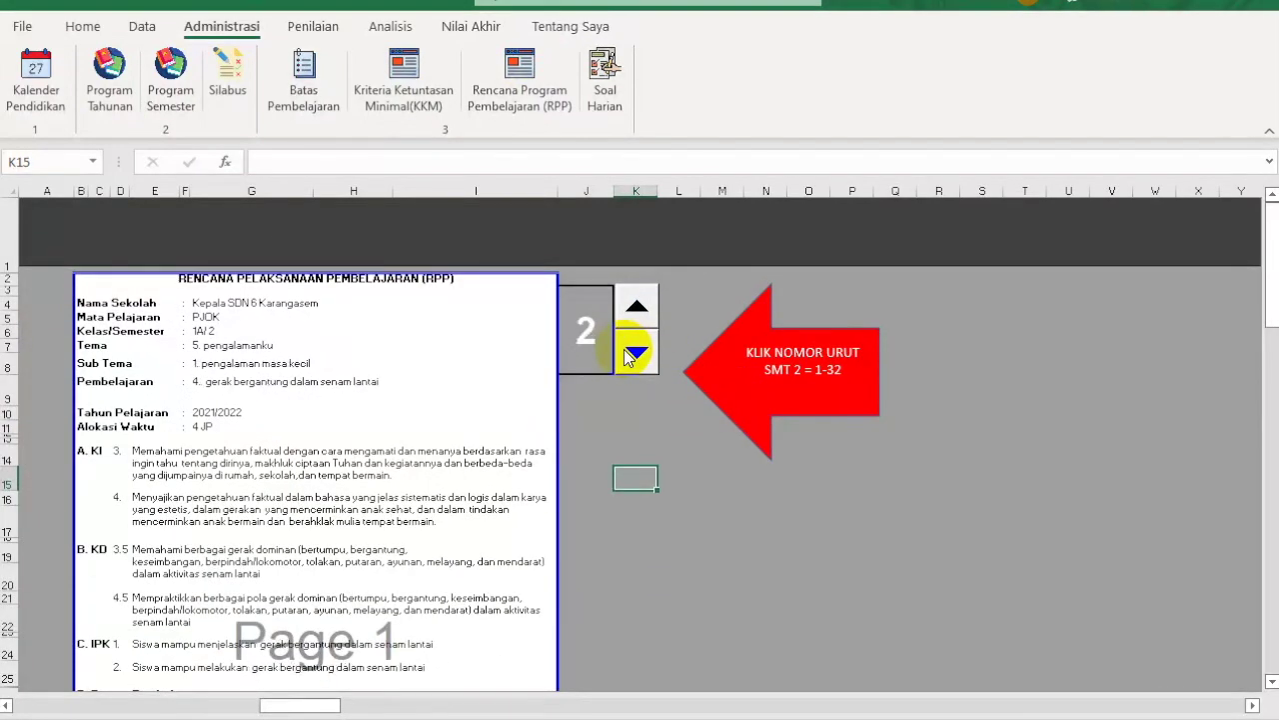
{"action": "left_click", "coordinate": [634, 352]}
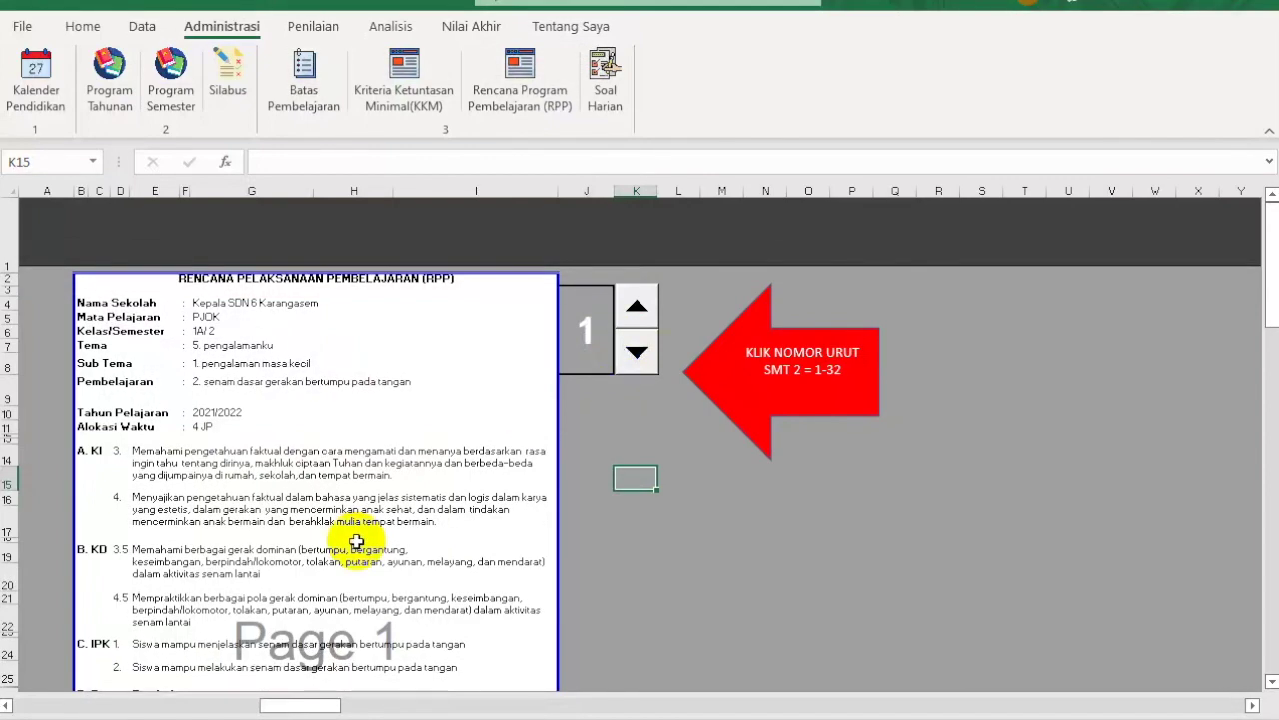
{"action": "scroll", "coordinate": [355, 541], "scroll_direction": "down", "scroll_amount": 4}
{"action": "scroll", "coordinate": [355, 541], "scroll_direction": "down", "scroll_amount": 2}
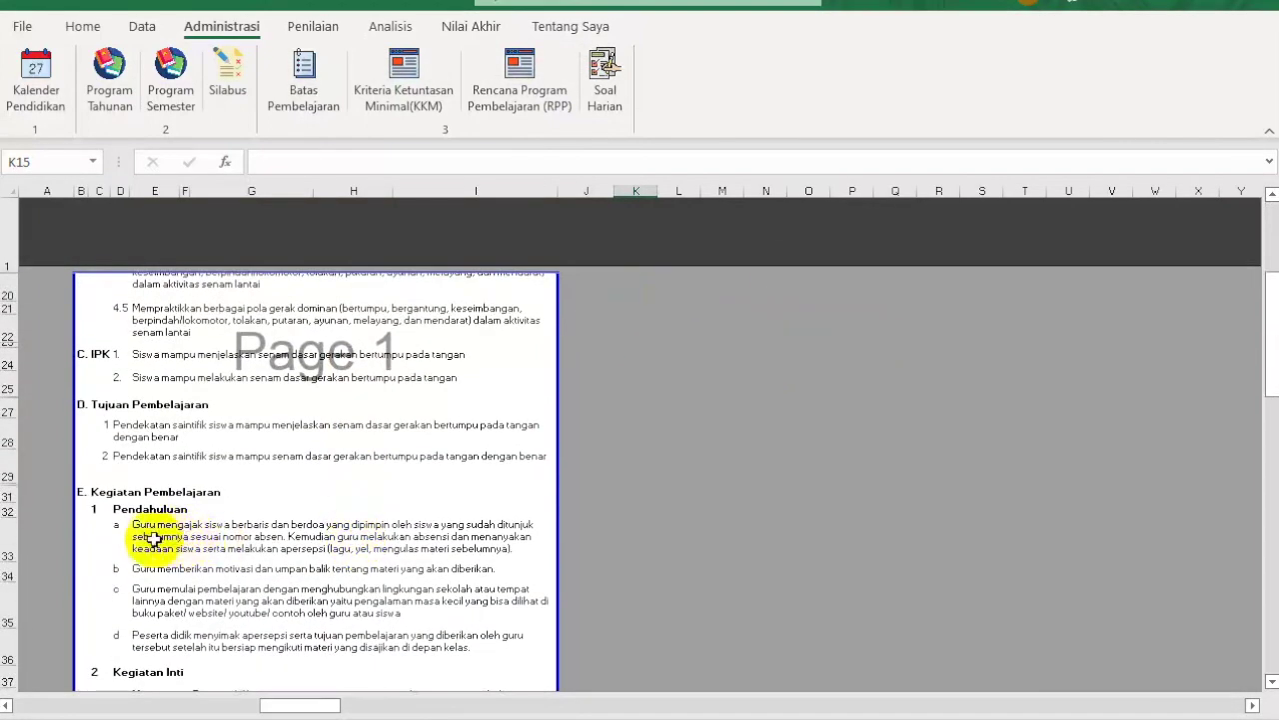
Step: Resize rows 33 and 34 of the Pendahuluan activities, row 34 to about 19.50
{"action": "mouse_move", "coordinate": [10, 561]}
{"action": "left_mouse_down"}
{"action": "mouse_move", "coordinate": [11, 539]}
{"action": "mouse_move", "coordinate": [11, 563]}
{"action": "left_mouse_up"}
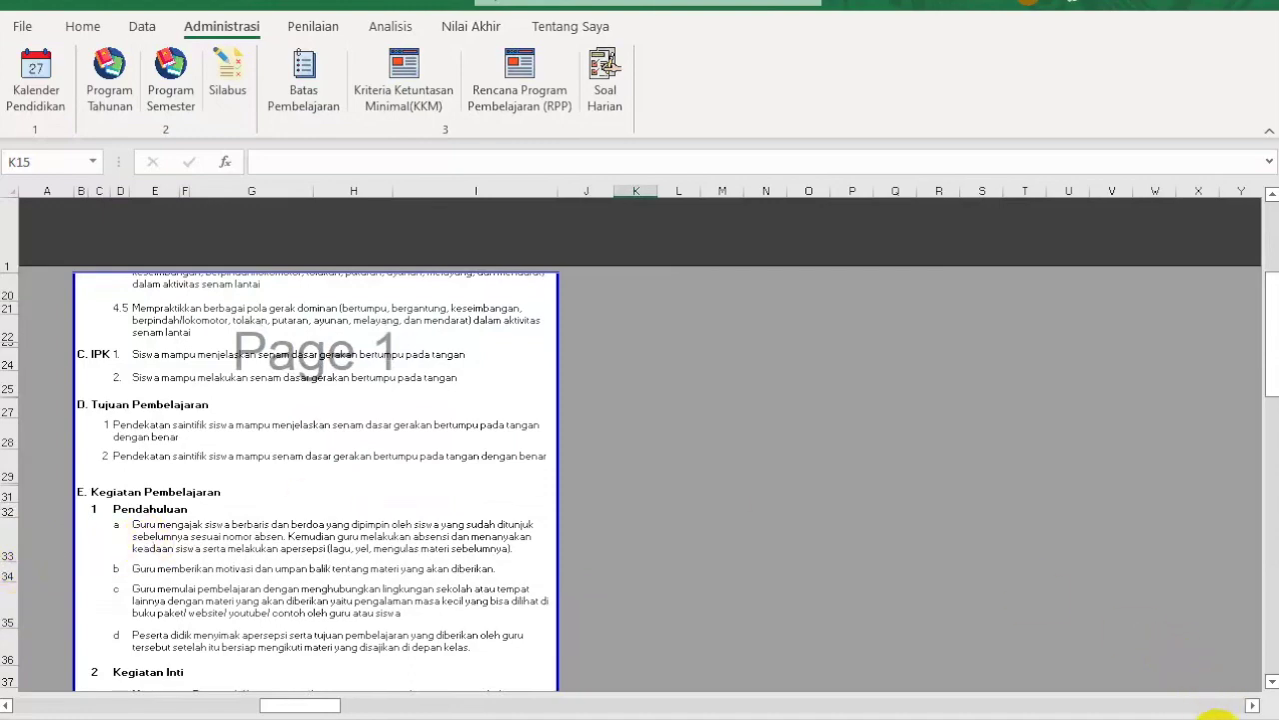
{"action": "scroll", "coordinate": [1222, 708], "scroll_direction": "up", "scroll_amount": 2}
{"action": "scroll", "coordinate": [371, 629], "scroll_direction": "down", "scroll_amount": 3}
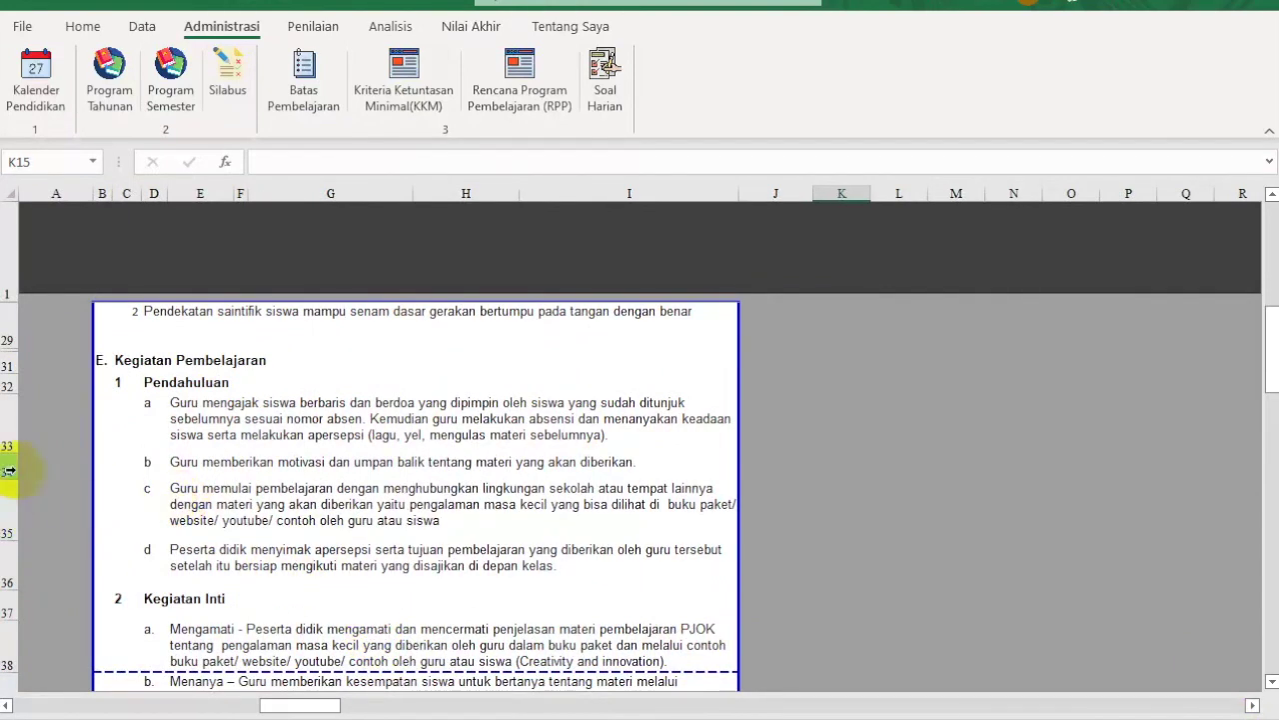
{"action": "mouse_move", "coordinate": [8, 470]}
{"action": "left_mouse_down"}
{"action": "mouse_move", "coordinate": [14, 496]}
{"action": "mouse_move", "coordinate": [14, 472]}
{"action": "left_mouse_up"}
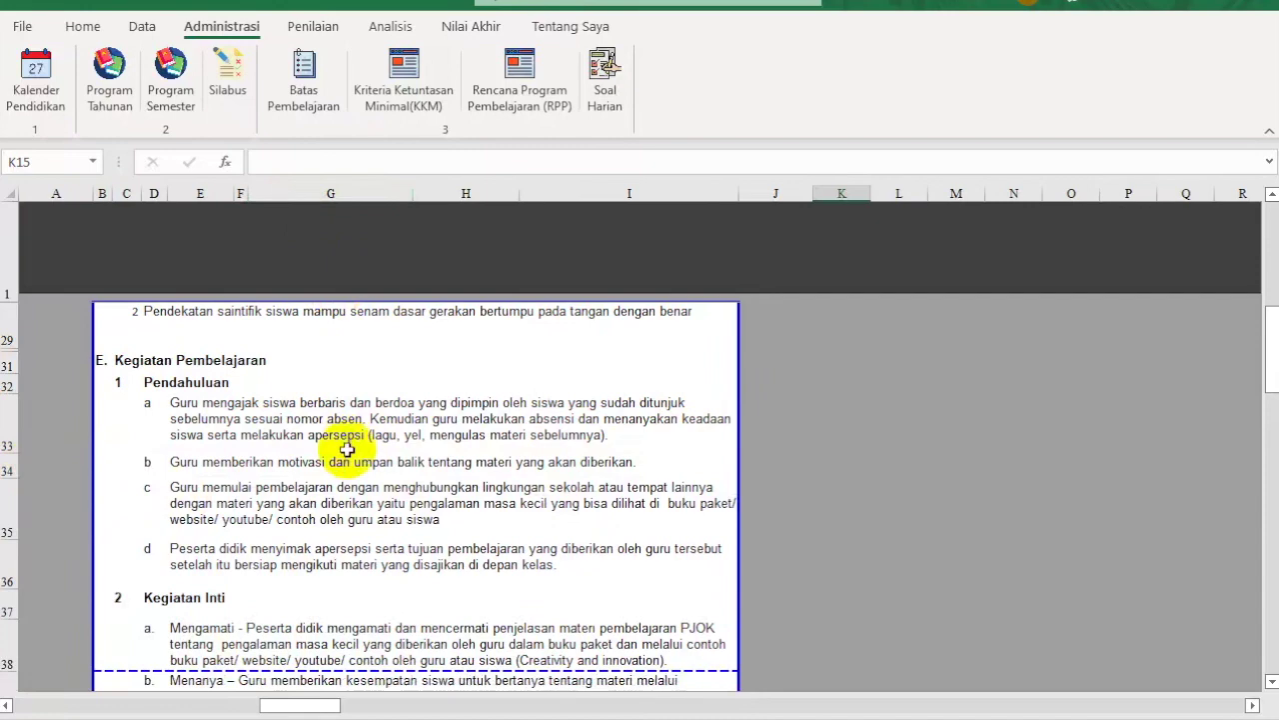
{"action": "scroll", "coordinate": [347, 449], "scroll_direction": "up", "scroll_amount": 9}
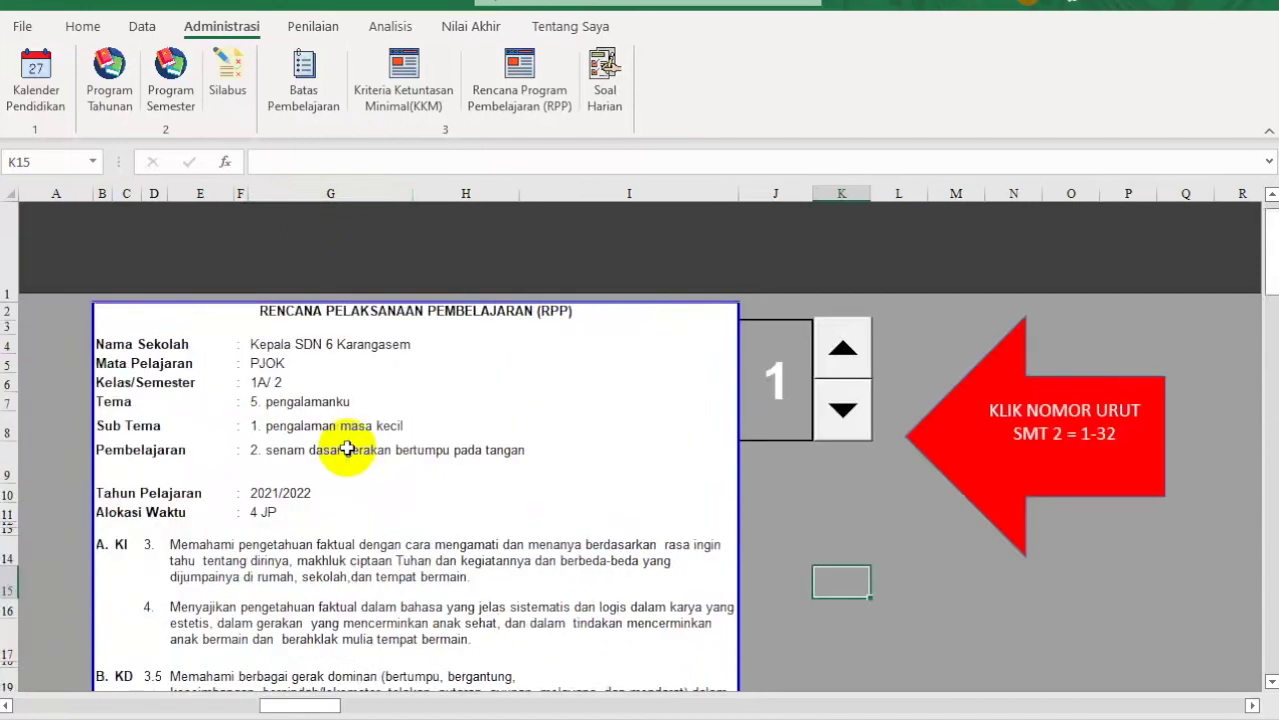
Step: Open the print preview, review the available printers, and return to the worksheet
{"action": "left_click", "coordinate": [786, 400]}
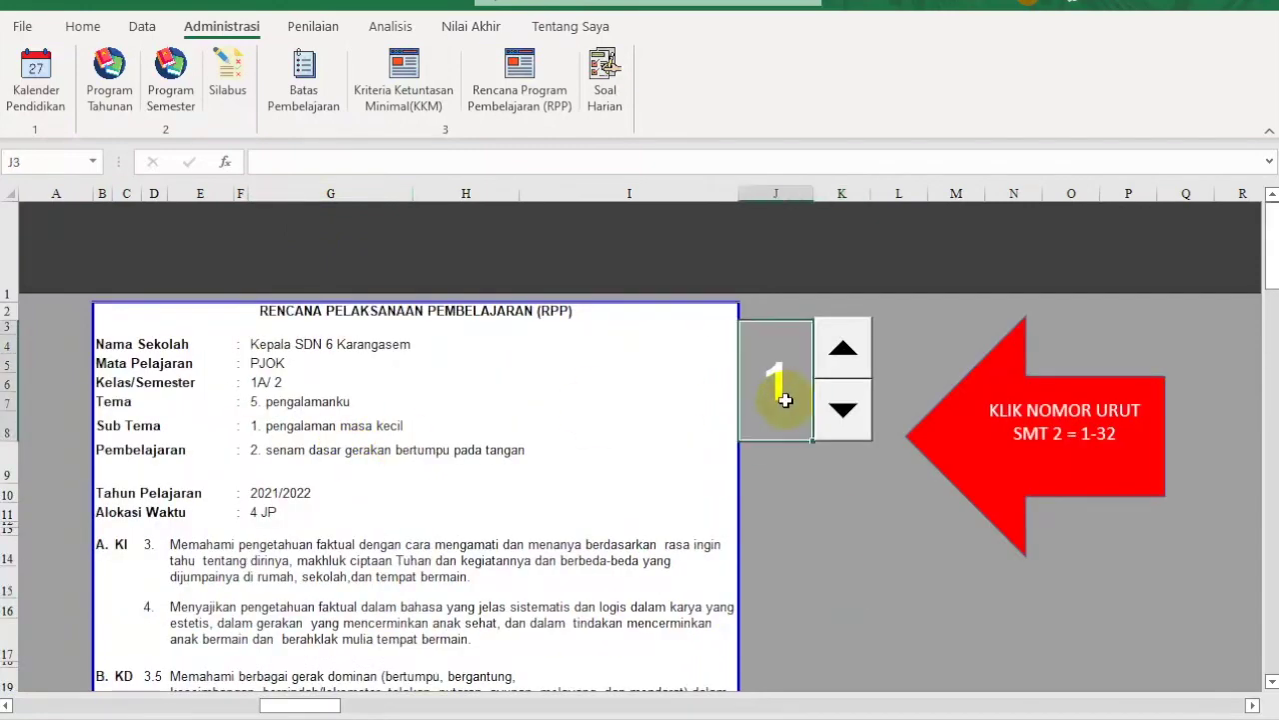
{"action": "key", "text": "ctrl+p"}
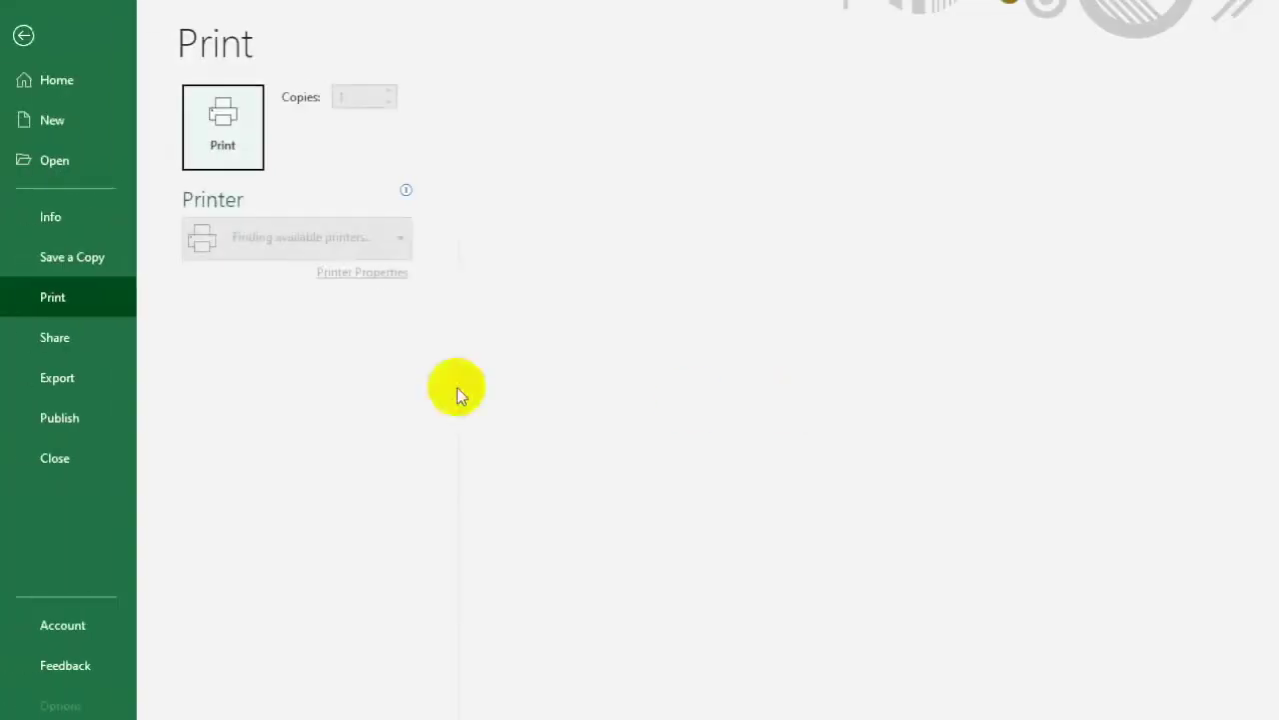
{"action": "left_click", "coordinate": [390, 240]}
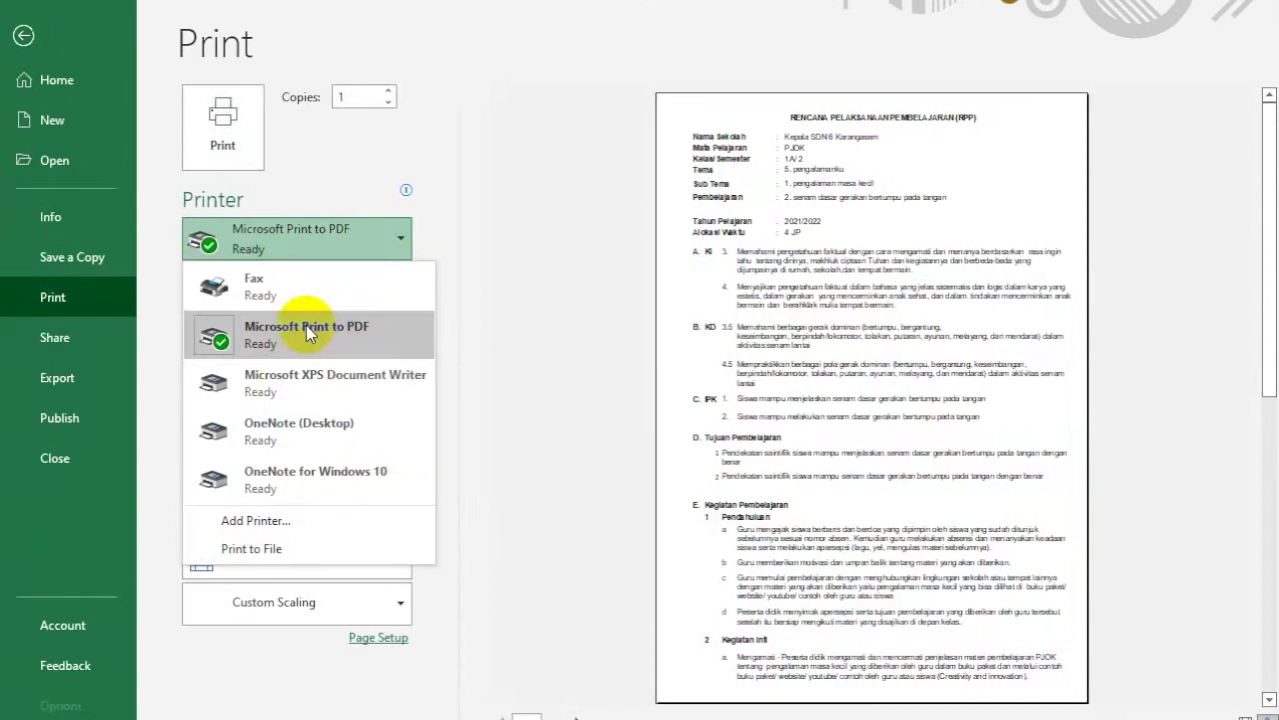
{"action": "left_click", "coordinate": [22, 37]}
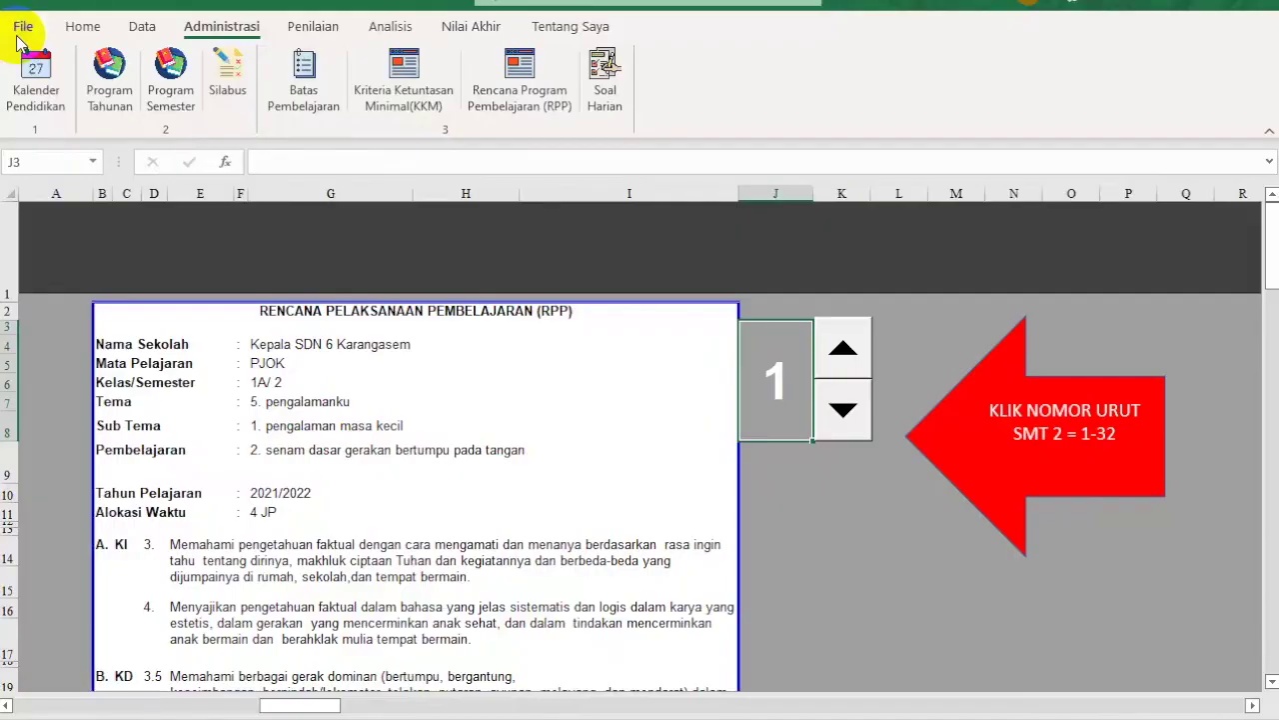
Step: Set the RPP lesson number in J3 to 2
{"action": "left_click", "coordinate": [780, 364]}
{"action": "type", "text": "2"}
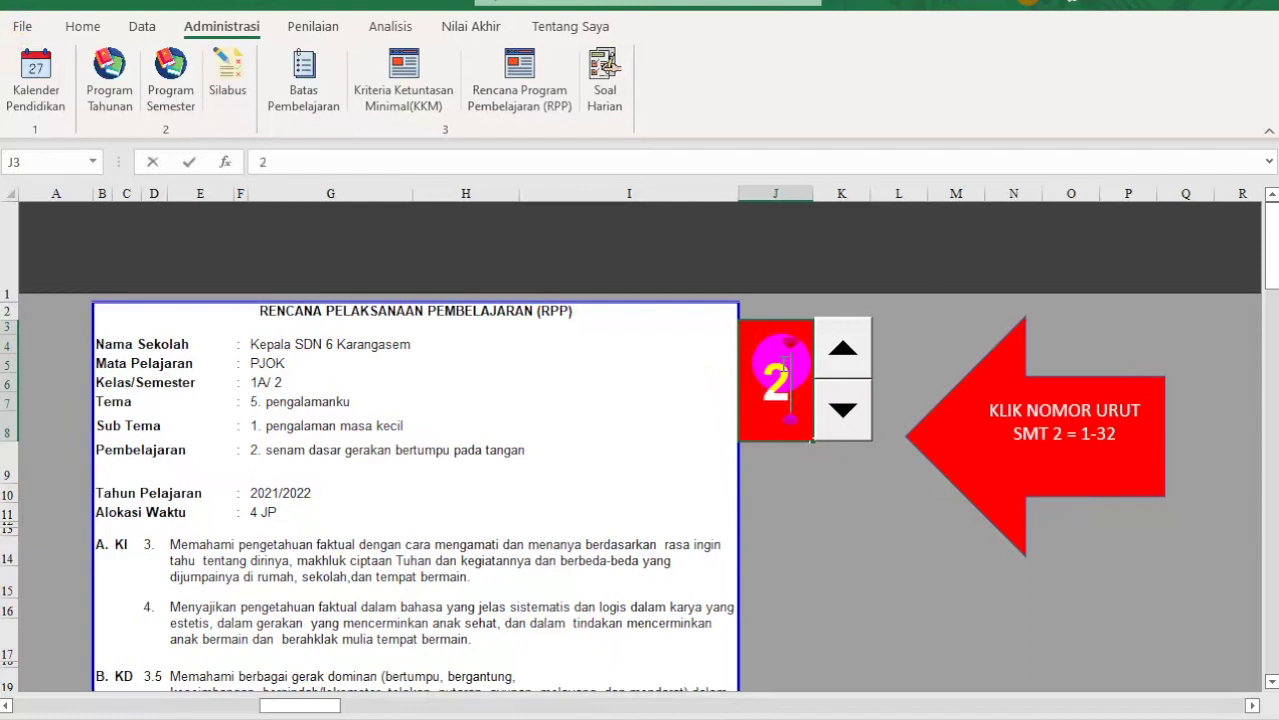
{"action": "key", "text": "Return"}
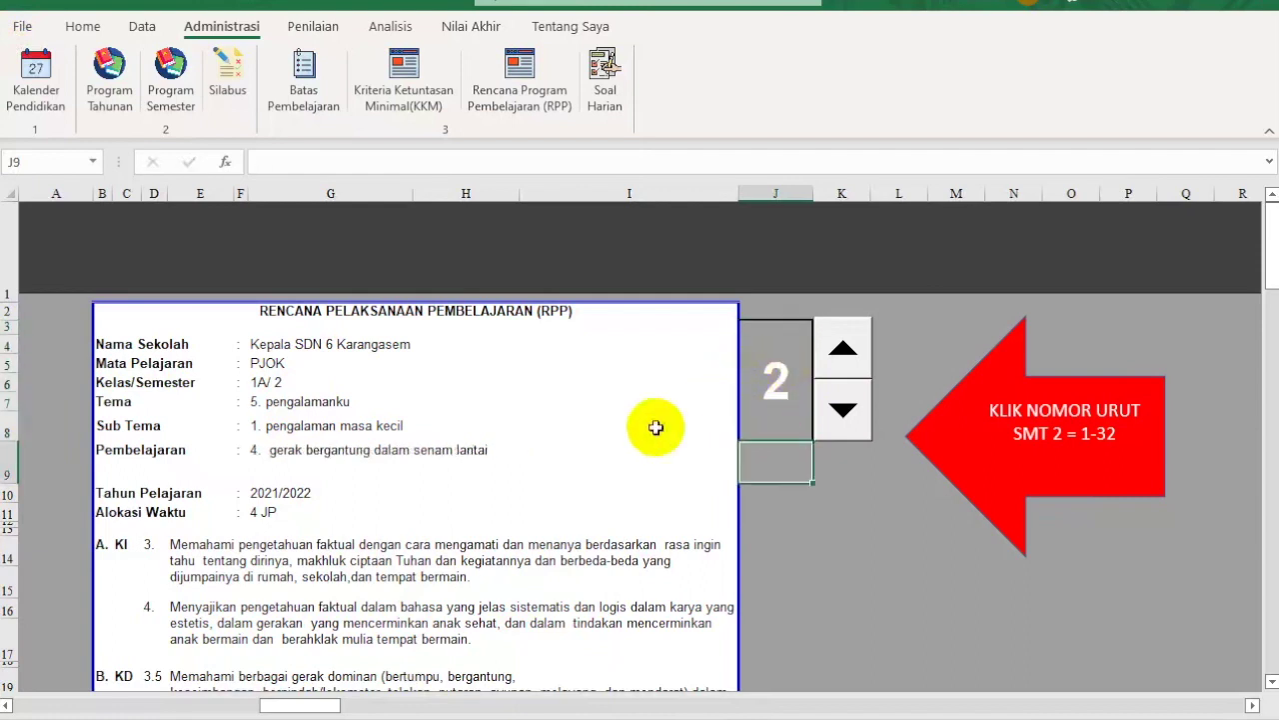
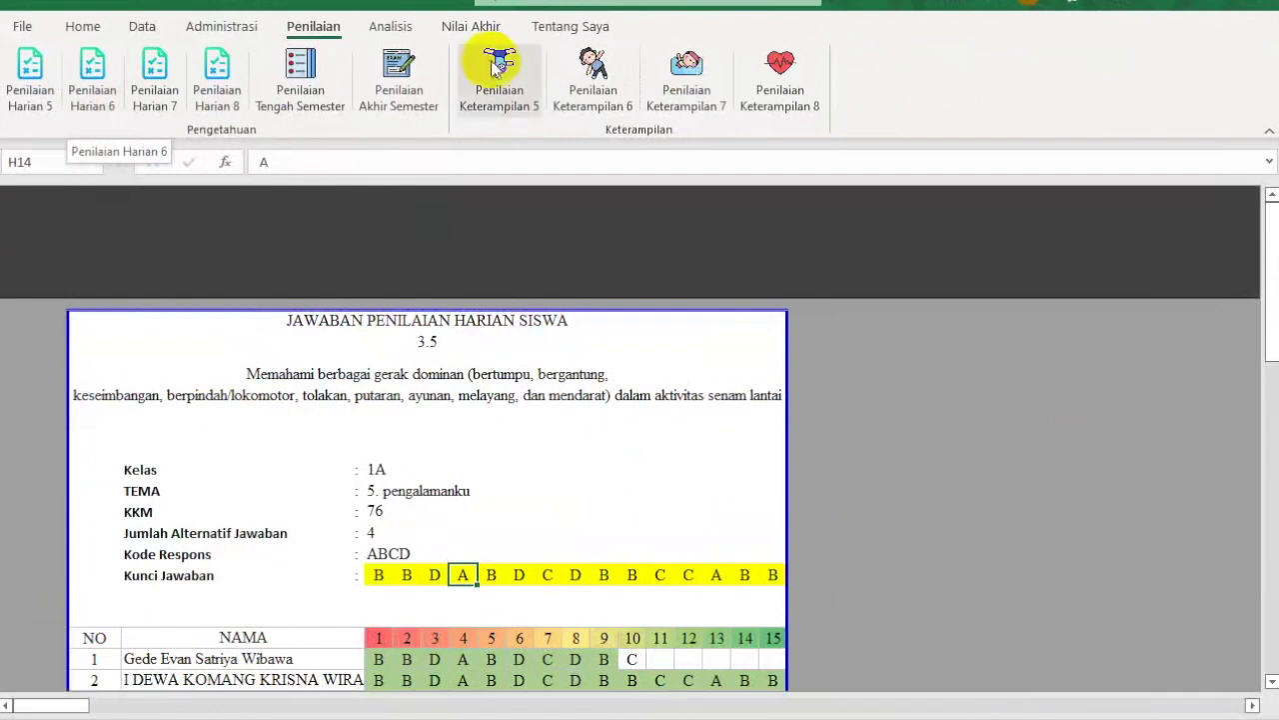
{"action": "left_click", "coordinate": [388, 24]}
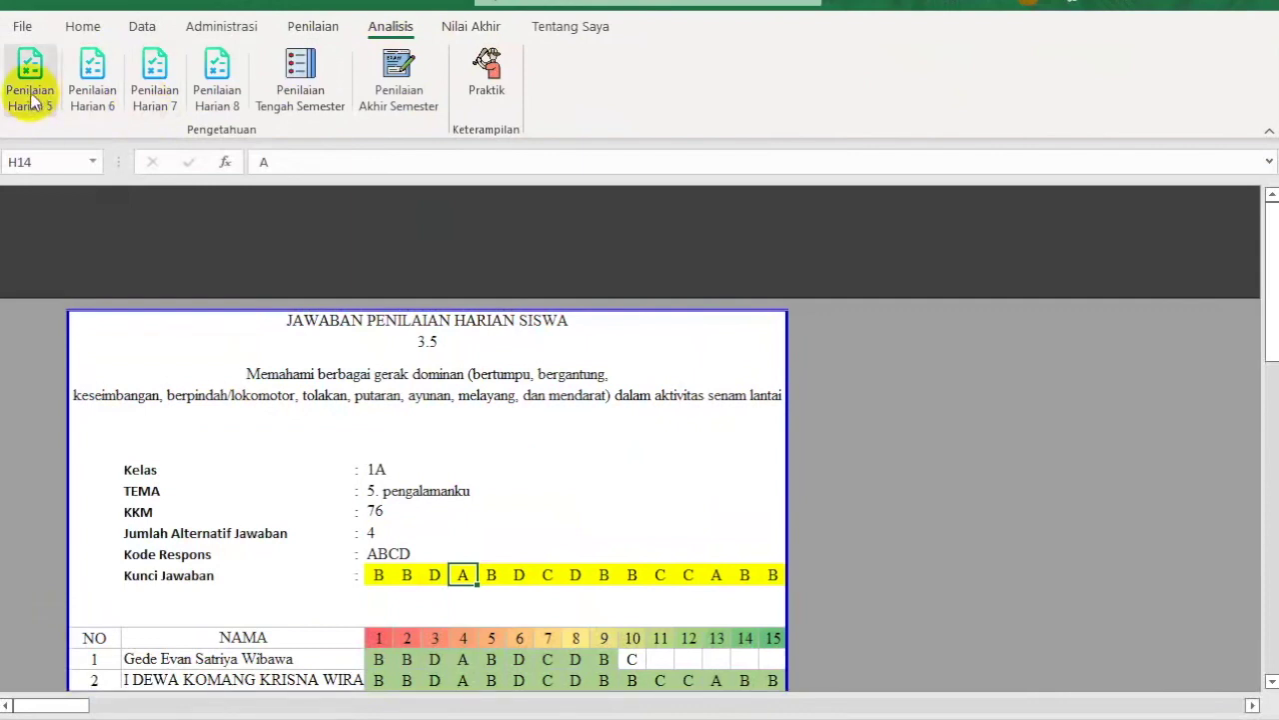
{"action": "left_click", "coordinate": [305, 30]}
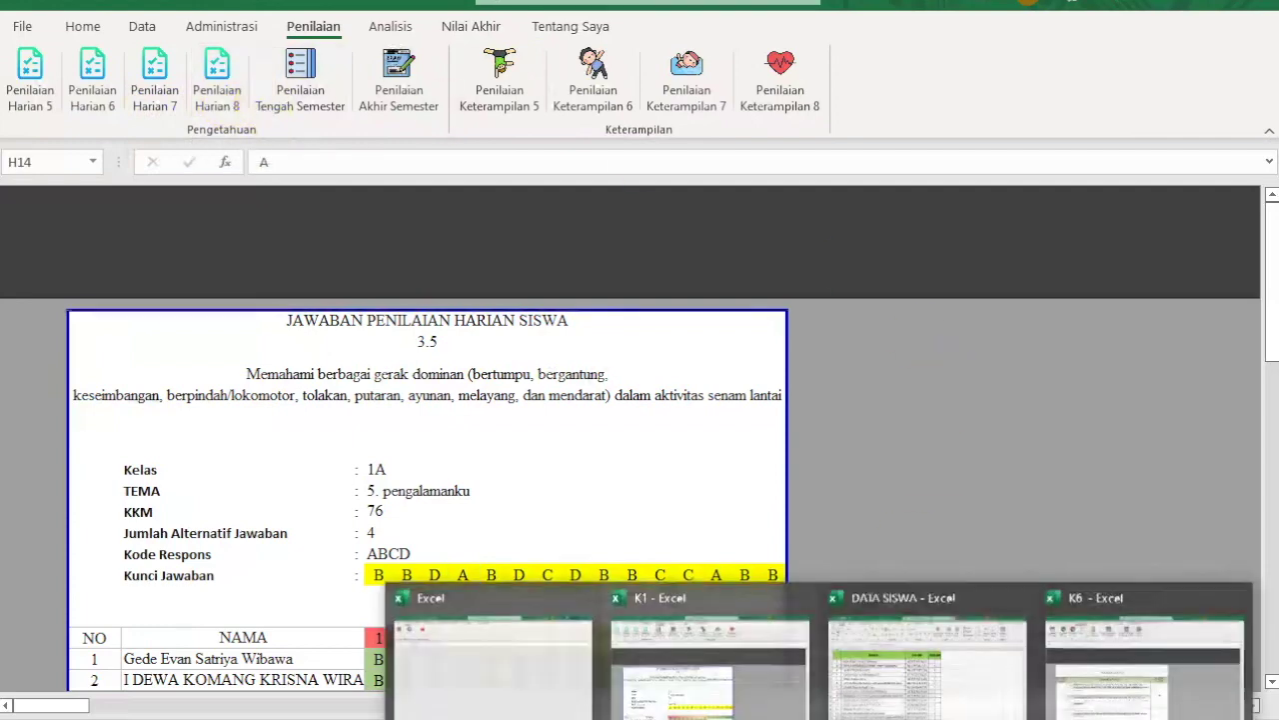
{"action": "left_click", "coordinate": [942, 665]}
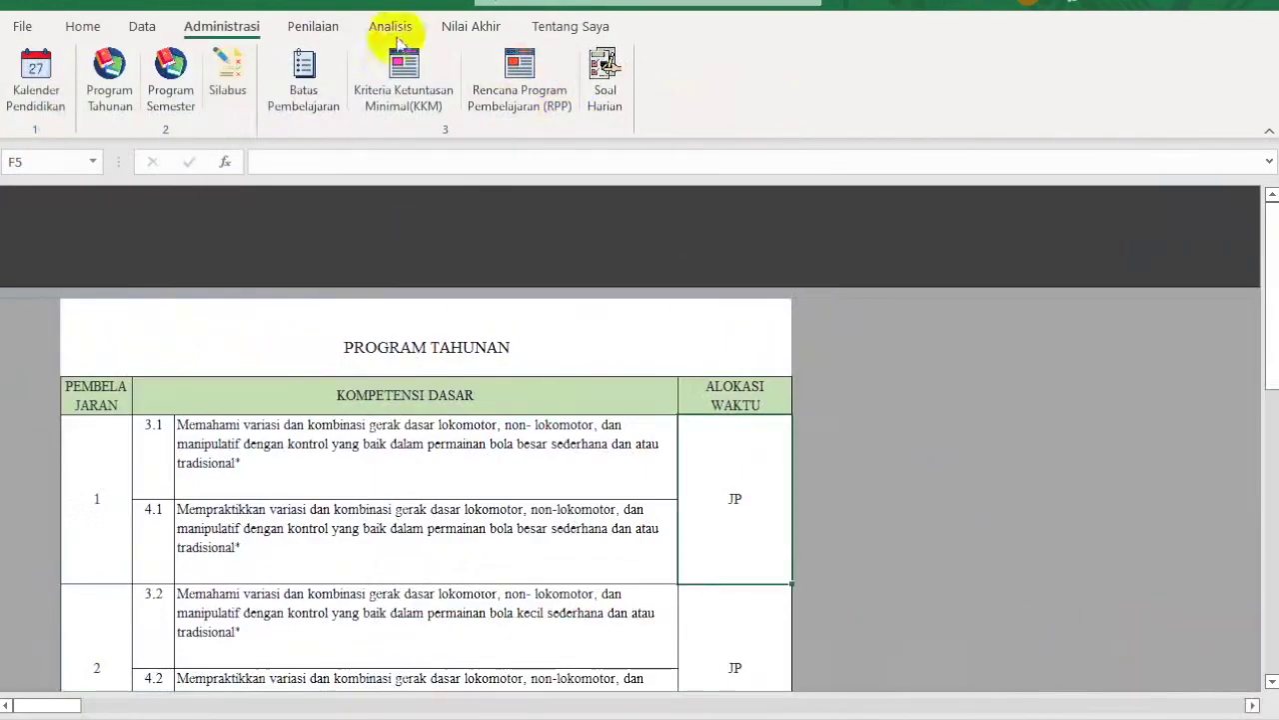
{"action": "left_click", "coordinate": [316, 27]}
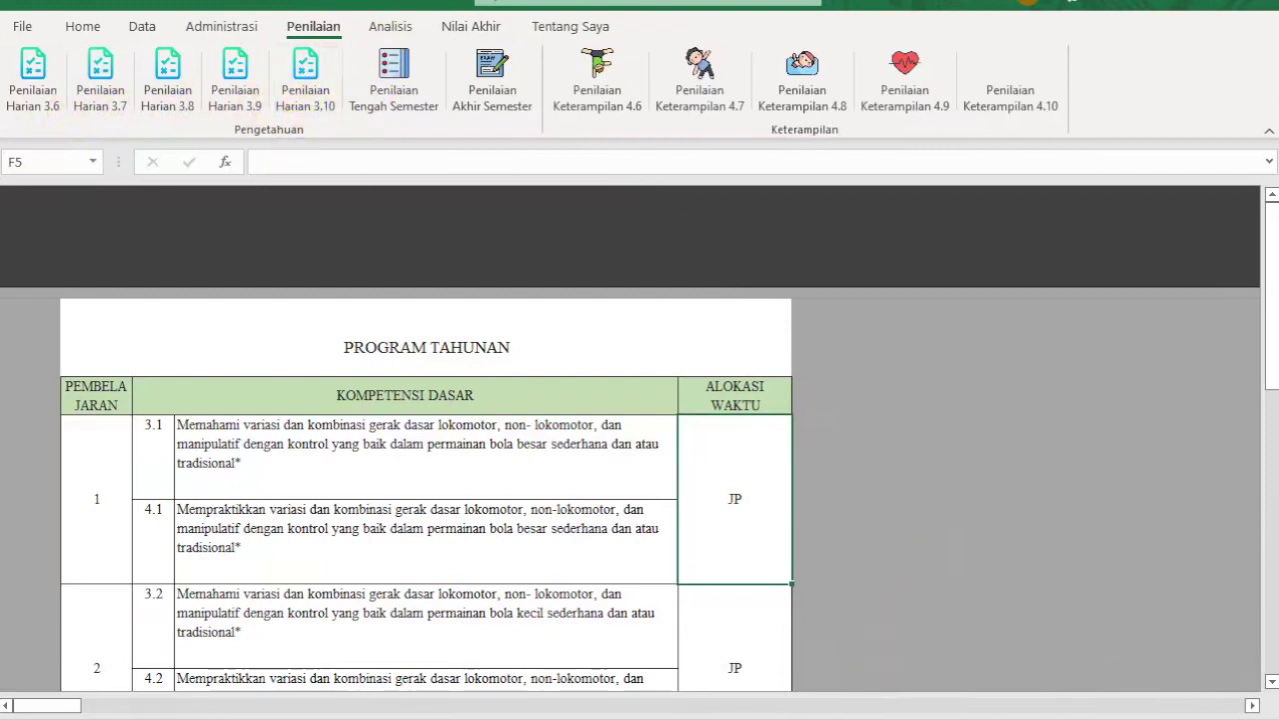
{"action": "left_click", "coordinate": [751, 694]}
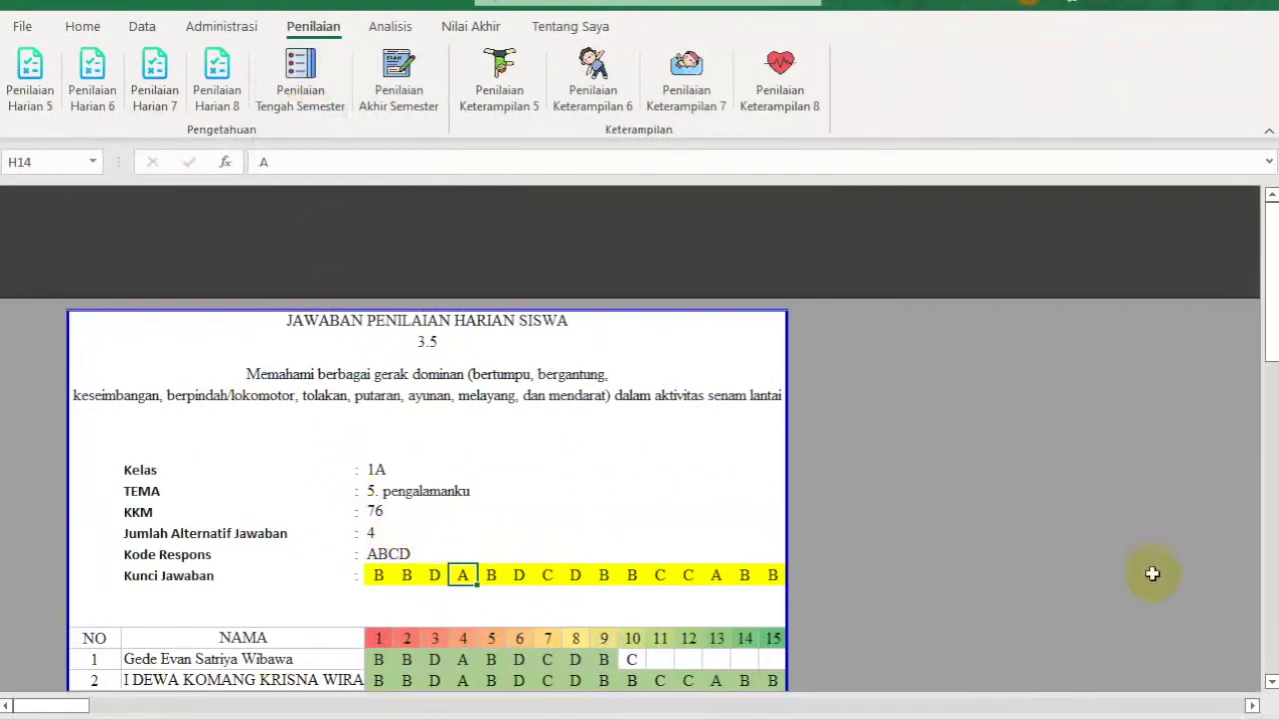
{"action": "scroll", "coordinate": [1271, 683], "scroll_direction": "down", "scroll_amount": 1}
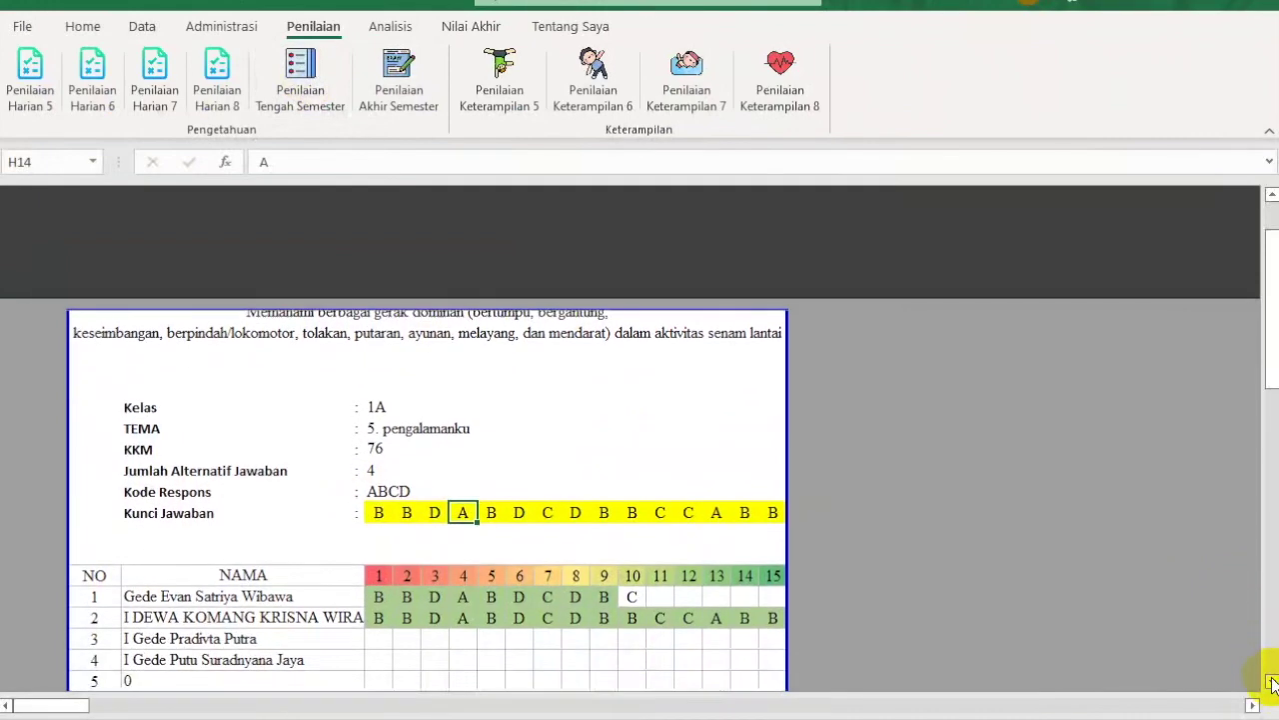
{"action": "left_click", "coordinate": [379, 511]}
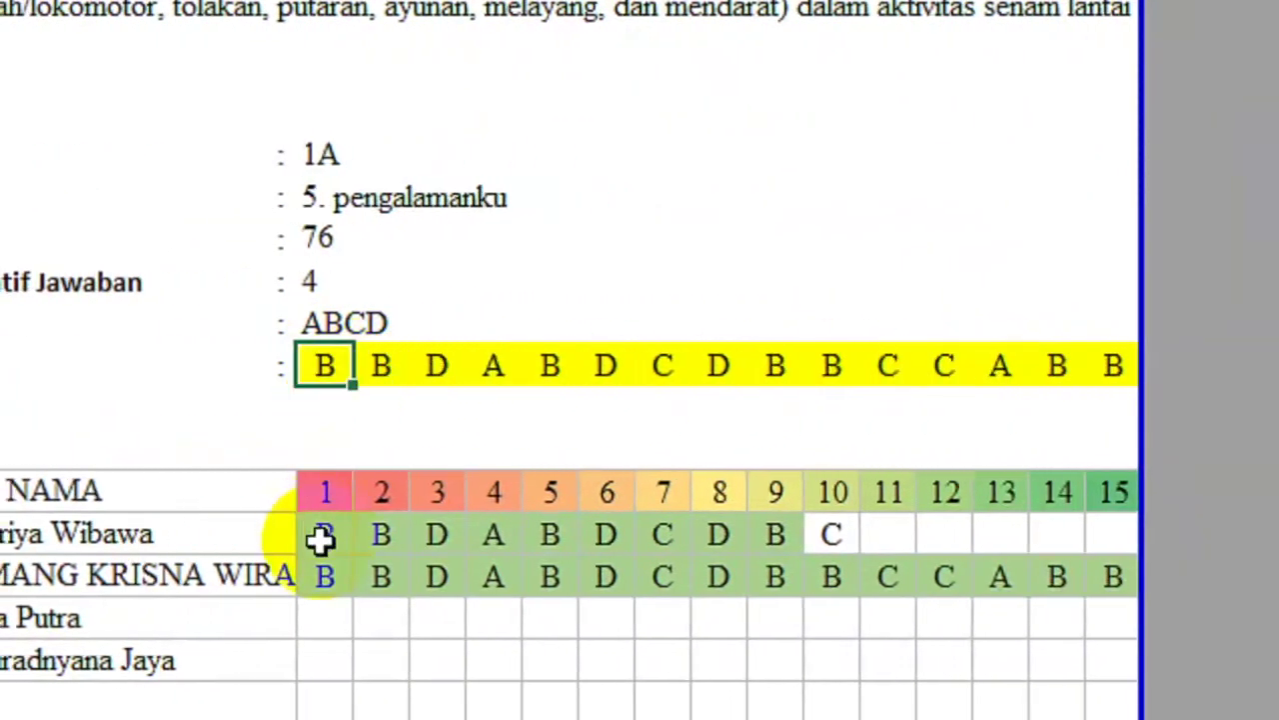
{"action": "left_click", "coordinate": [320, 540]}
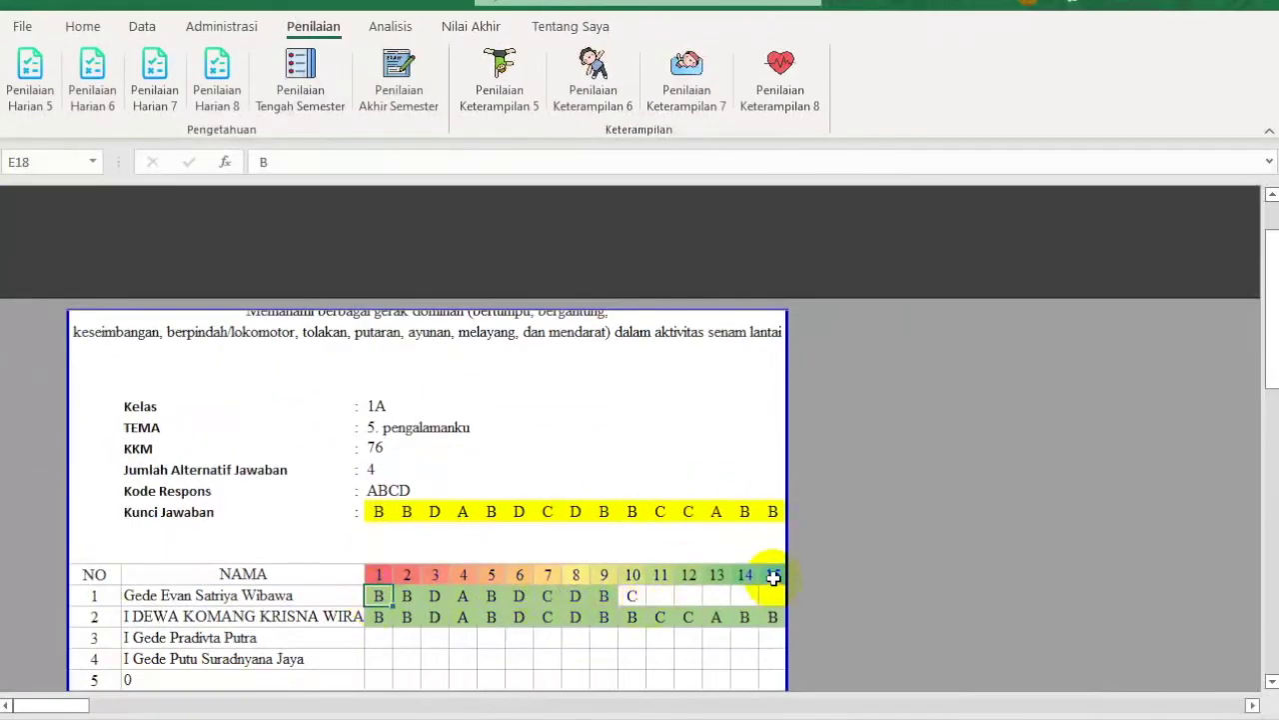
{"action": "left_click", "coordinate": [300, 64]}
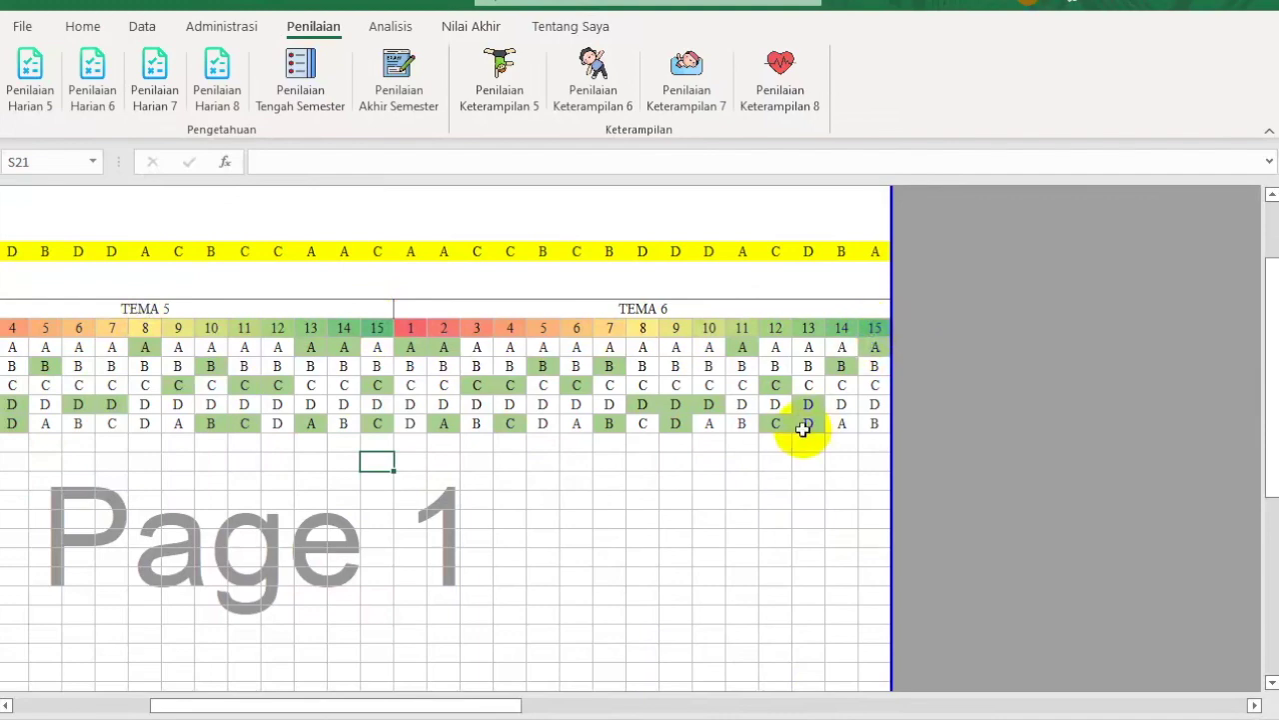
{"action": "left_click", "coordinate": [400, 92]}
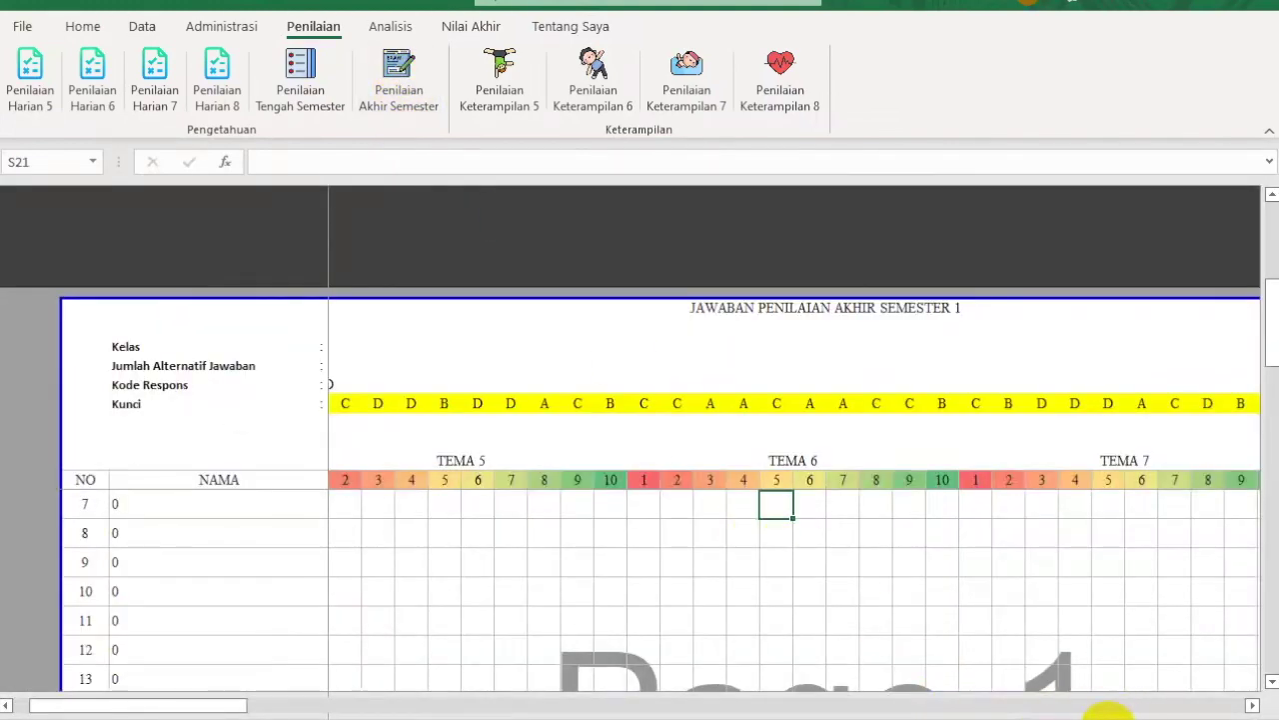
{"action": "scroll", "coordinate": [1110, 712], "scroll_direction": "down", "scroll_amount": 3}
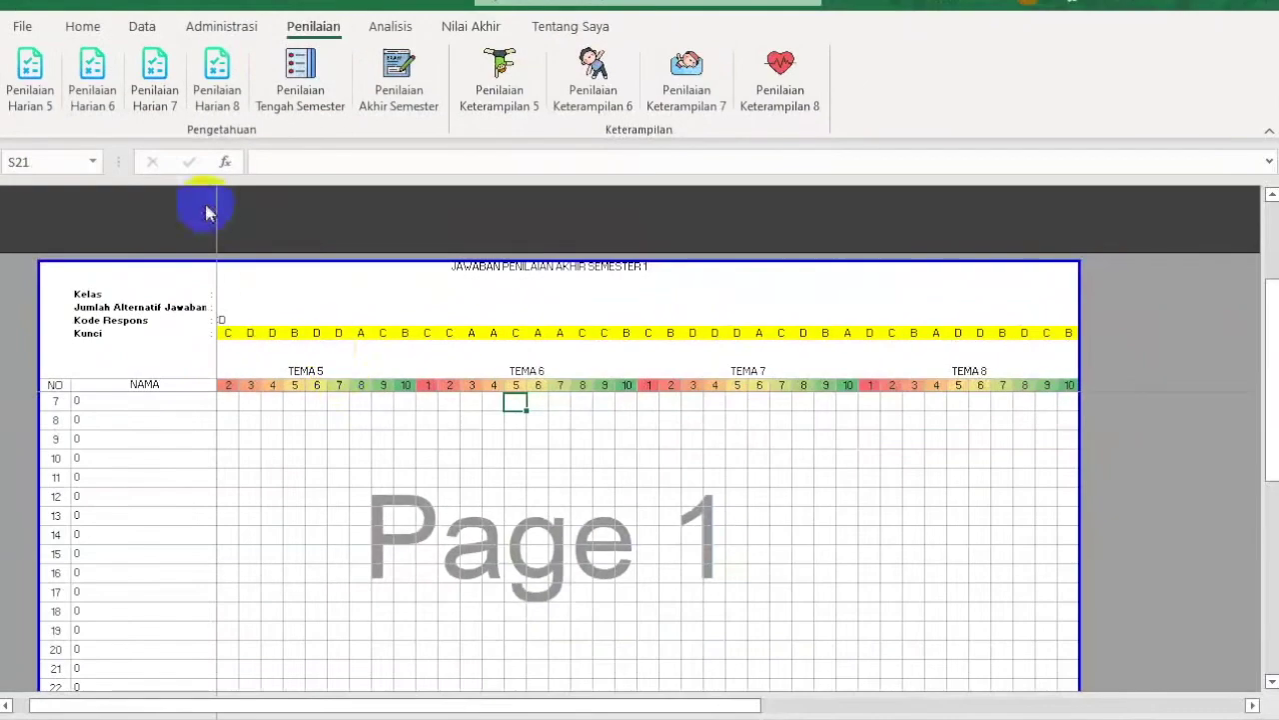
{"action": "left_click", "coordinate": [27, 78]}
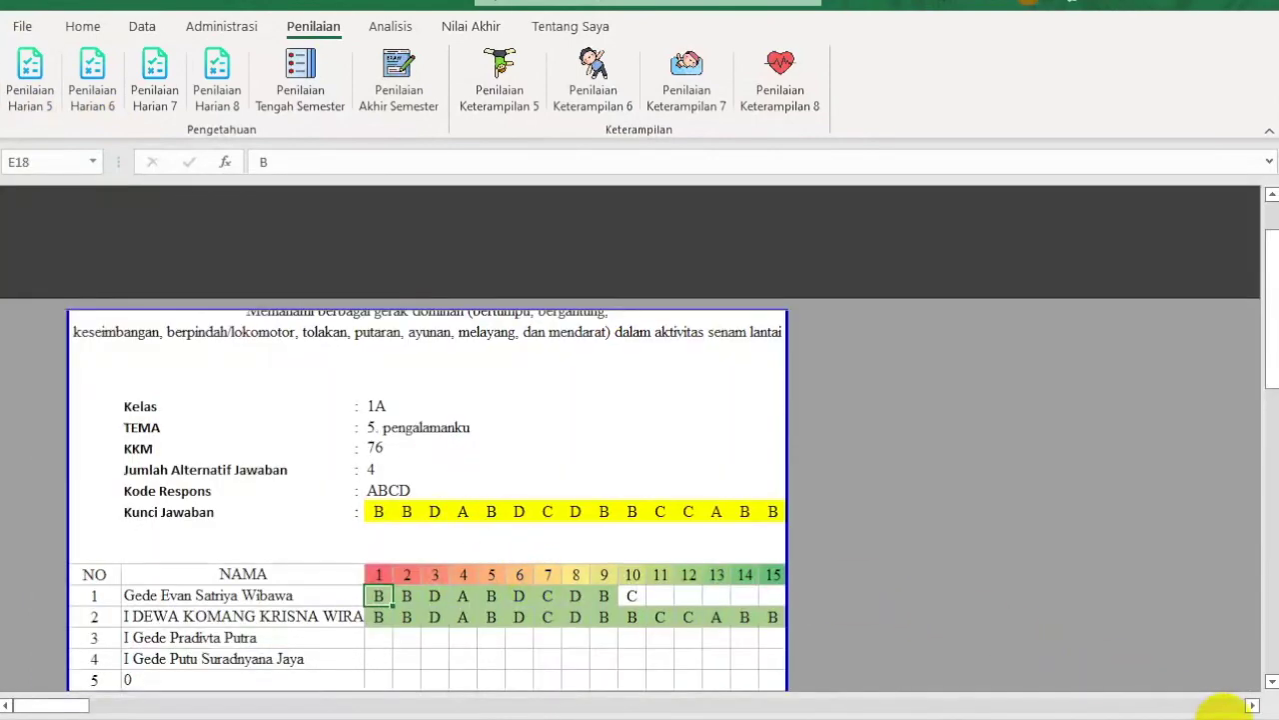
Step: Review the first student's answers to questions 1–15 on the daily assessment 5 answer sheet
{"action": "left_click", "coordinate": [1228, 710]}
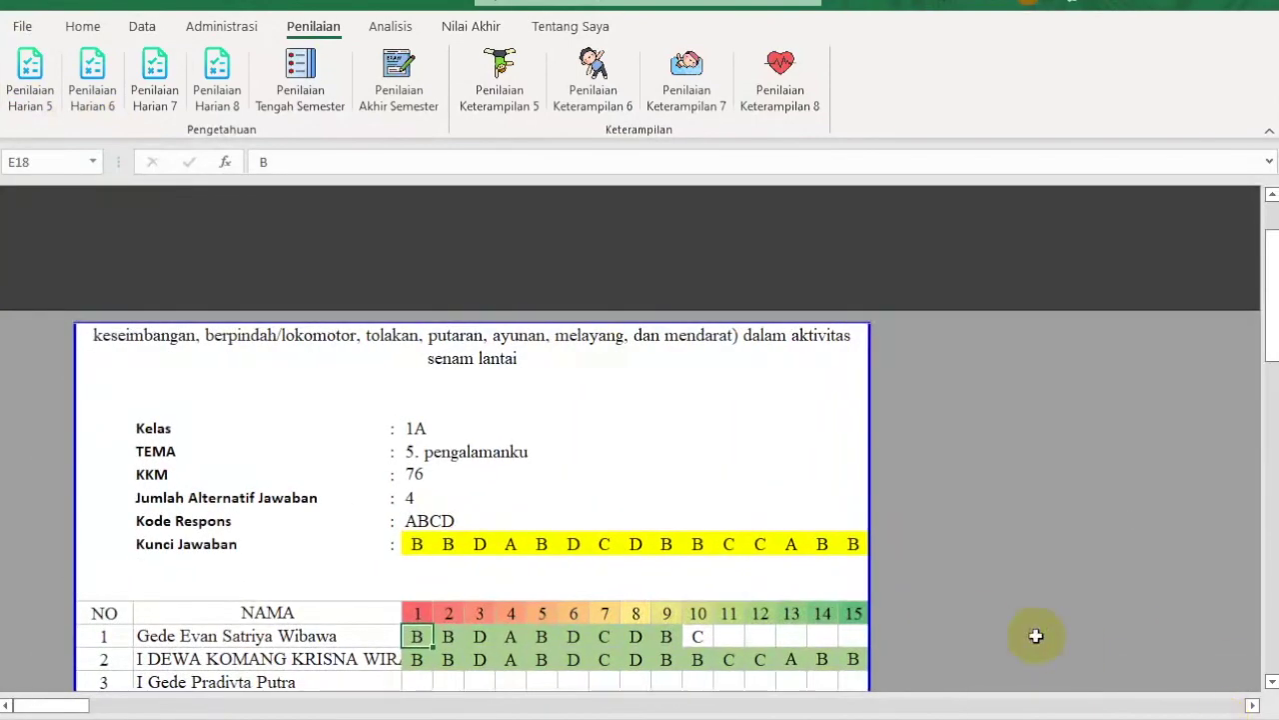
{"action": "scroll", "coordinate": [1036, 636], "scroll_direction": "down", "scroll_amount": 1}
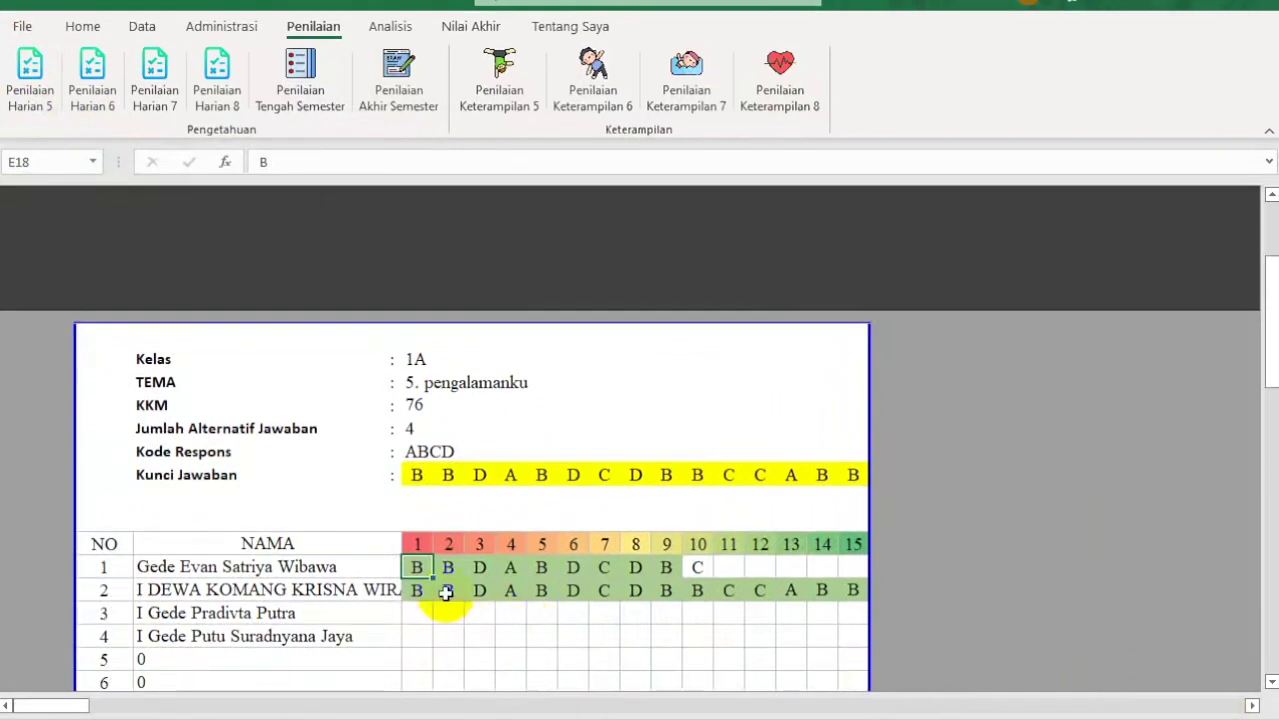
{"action": "left_click", "coordinate": [413, 612]}
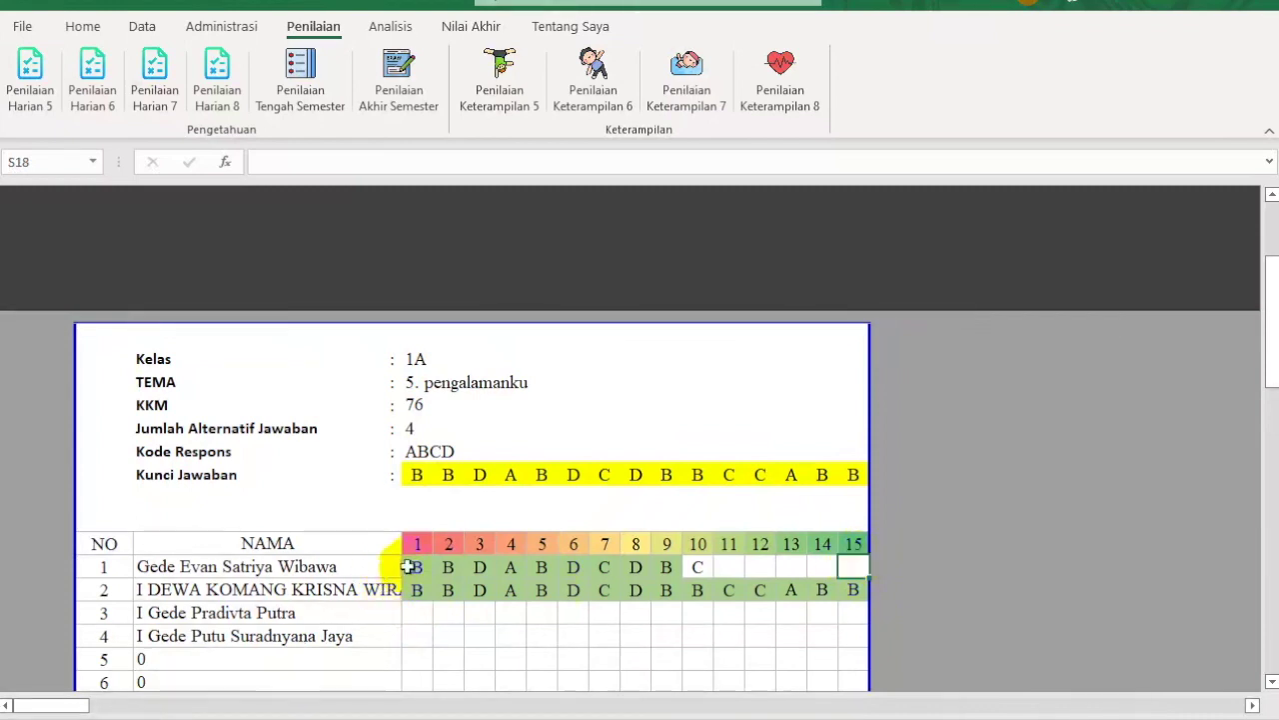
{"action": "left_click_drag", "start_coordinate": [414, 568], "coordinate": [699, 567]}
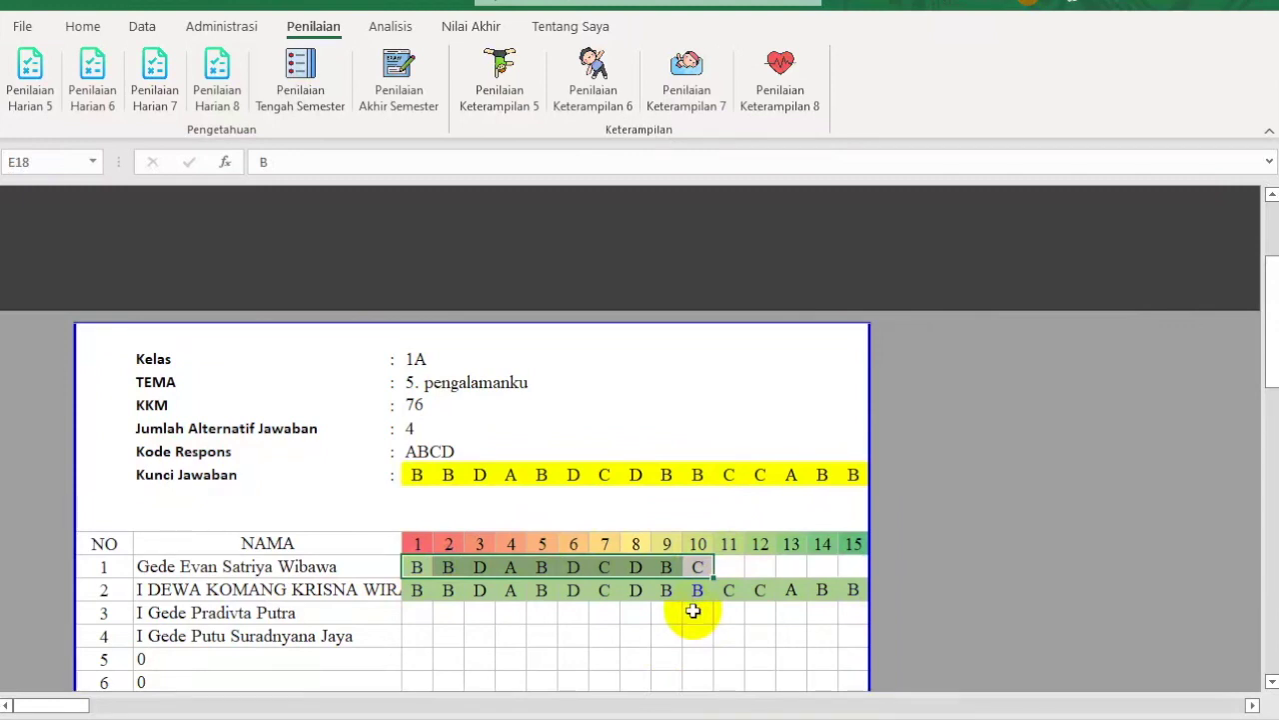
{"action": "left_click_drag", "start_coordinate": [731, 567], "coordinate": [848, 567]}
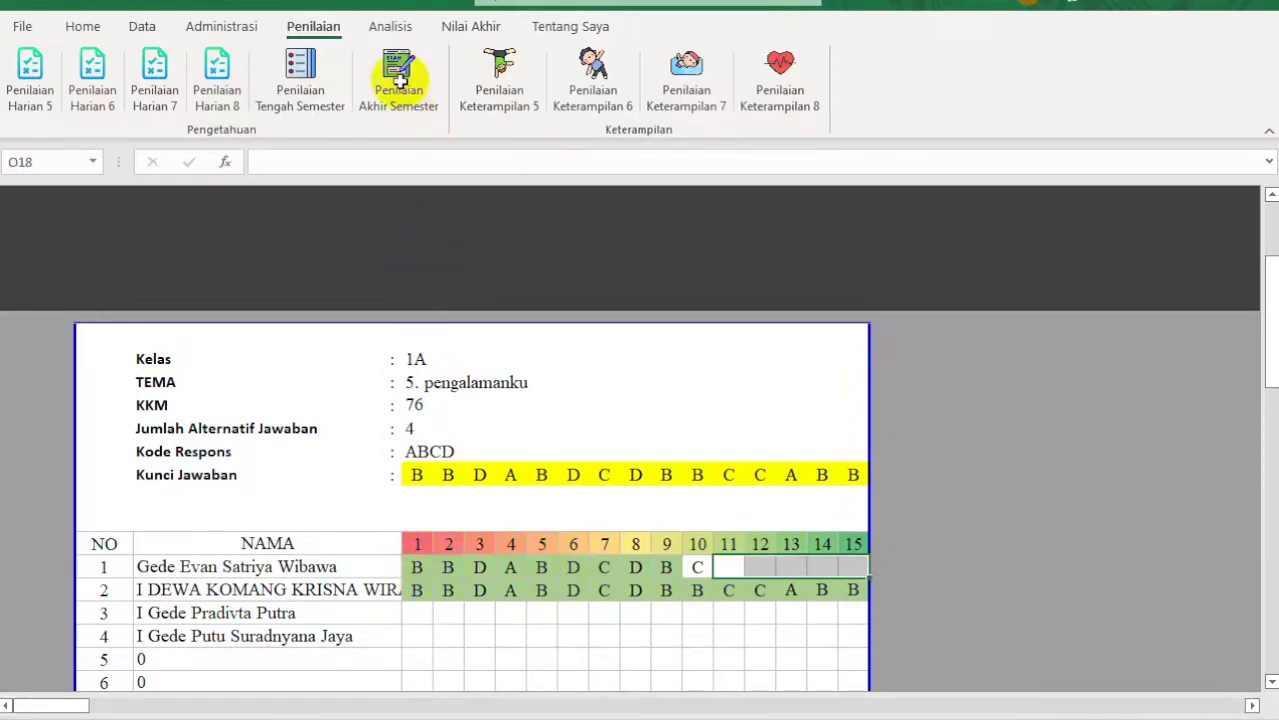
{"action": "left_click", "coordinate": [300, 75]}
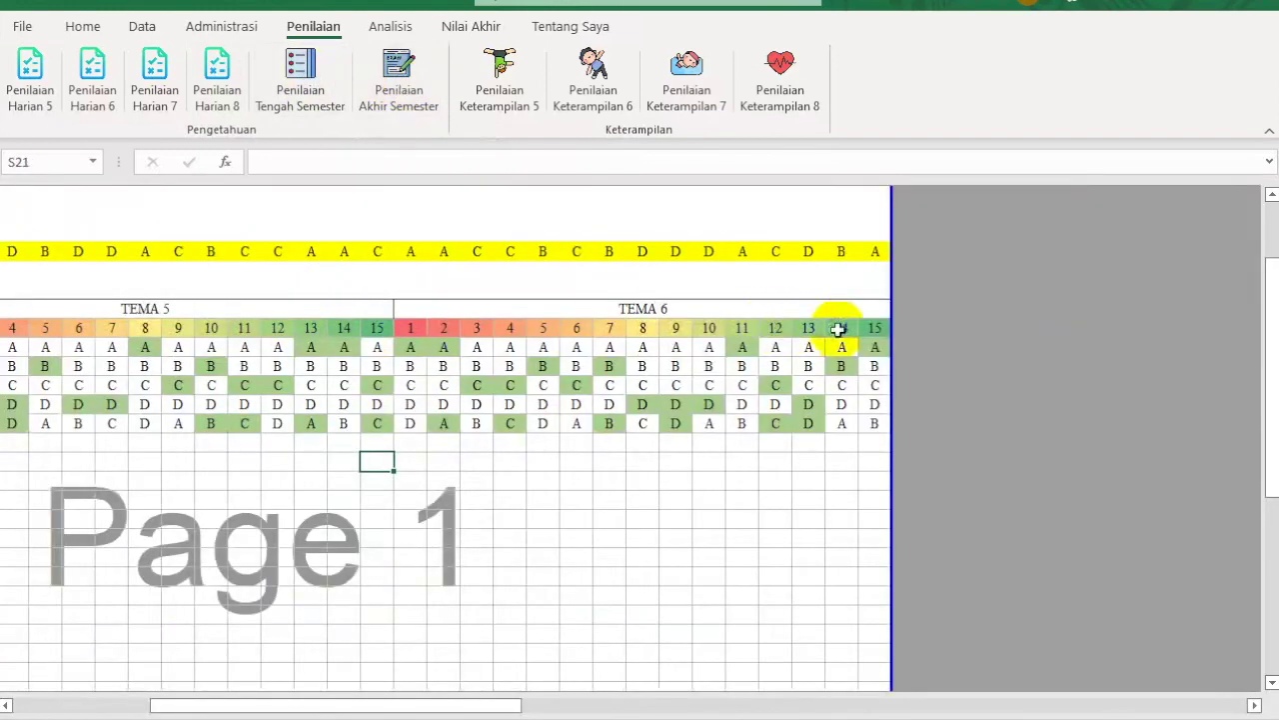
{"action": "left_click", "coordinate": [40, 85]}
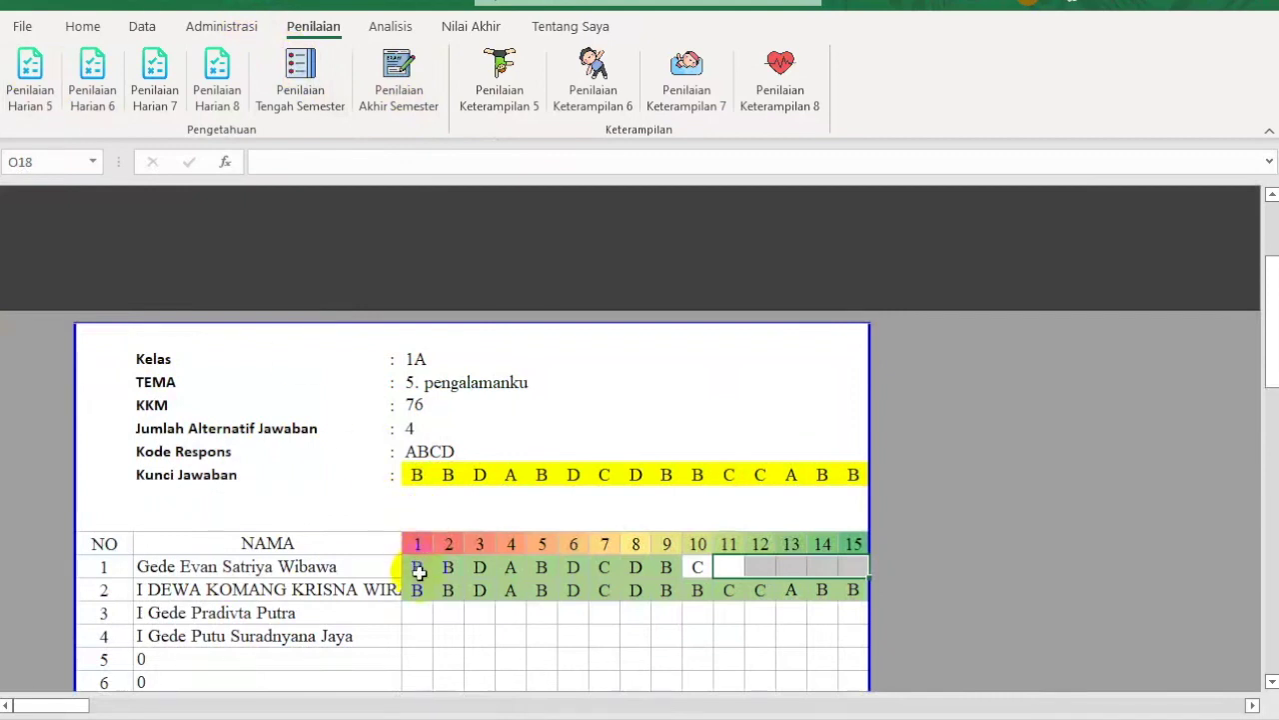
Step: Clear the first student's question 7 answer C and enter A instead
{"action": "left_click", "coordinate": [418, 569]}
{"action": "left_click", "coordinate": [695, 566], "text": "shift"}
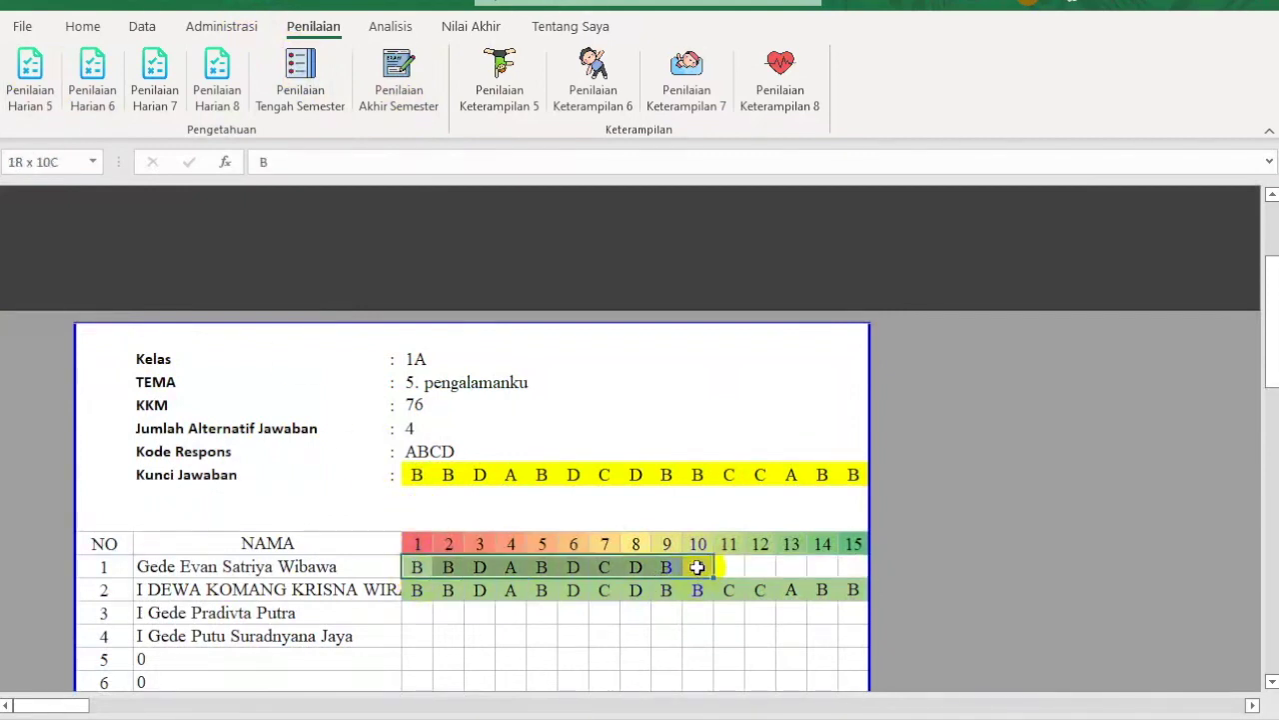
{"action": "left_click", "coordinate": [603, 567]}
{"action": "key", "text": "BackSpace"}
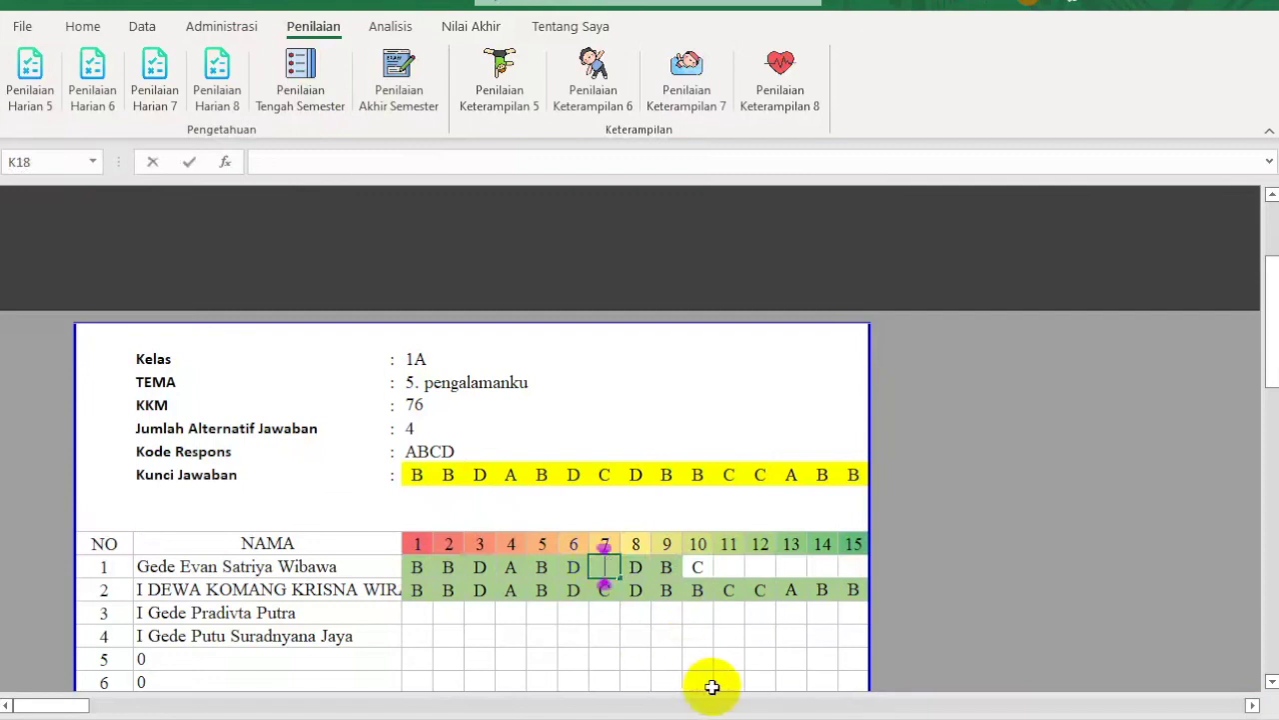
{"action": "key", "text": "Return"}
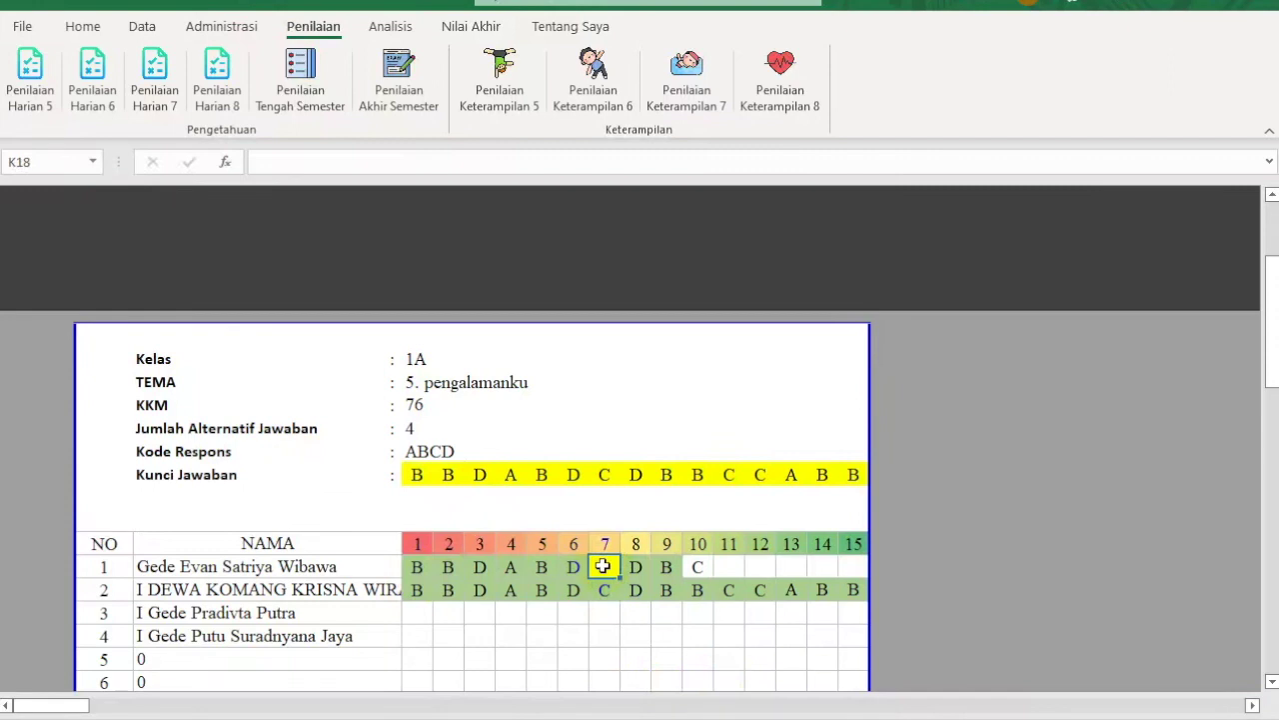
{"action": "type", "text": "A"}
{"action": "left_click", "coordinate": [675, 637]}
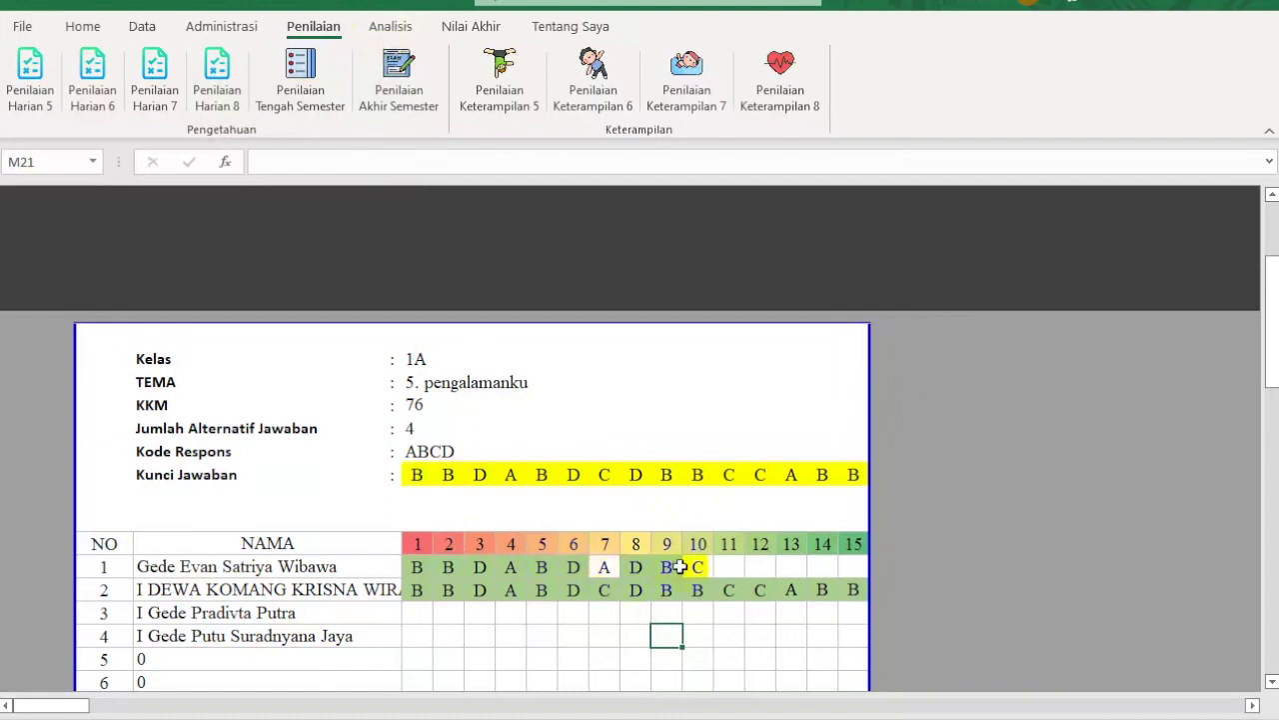
{"action": "left_click", "coordinate": [601, 568]}
{"action": "left_click", "coordinate": [668, 655]}
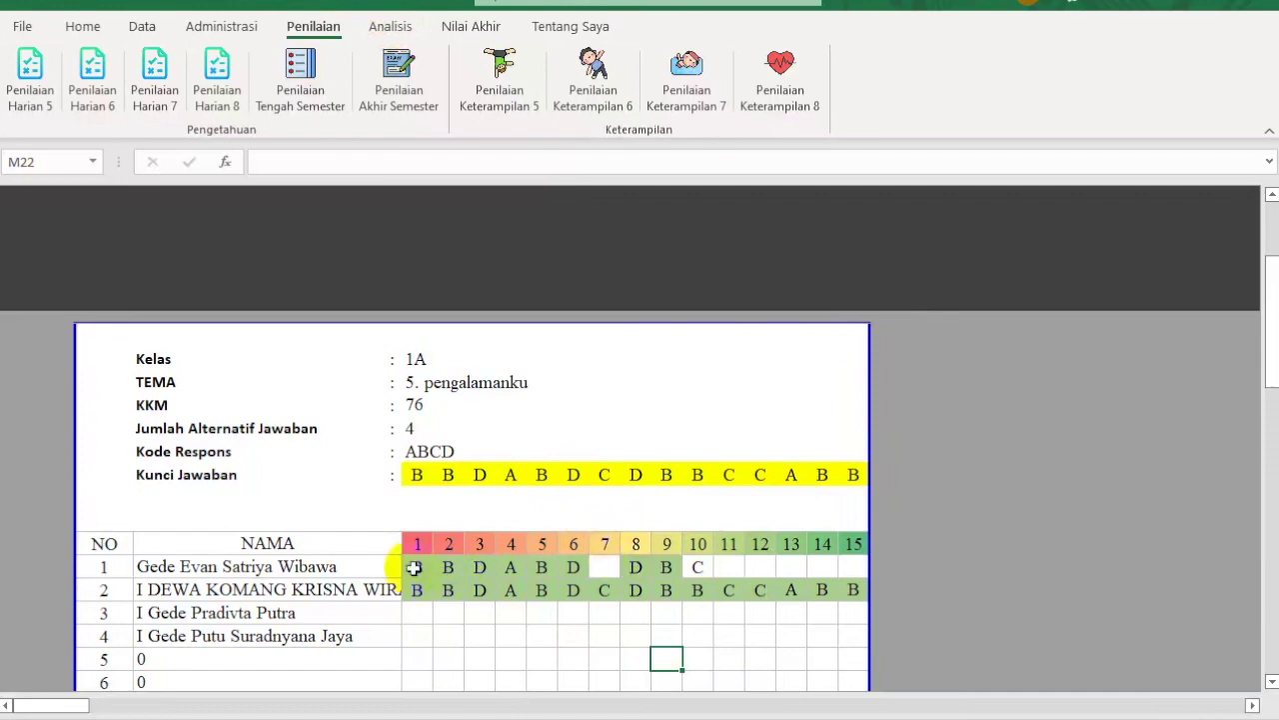
Step: Open the Penilaian Harian 5 analysis, showing NPH scores 90 and 100 for the first two students
{"action": "left_click", "coordinate": [390, 26]}
{"action": "left_click", "coordinate": [30, 68]}
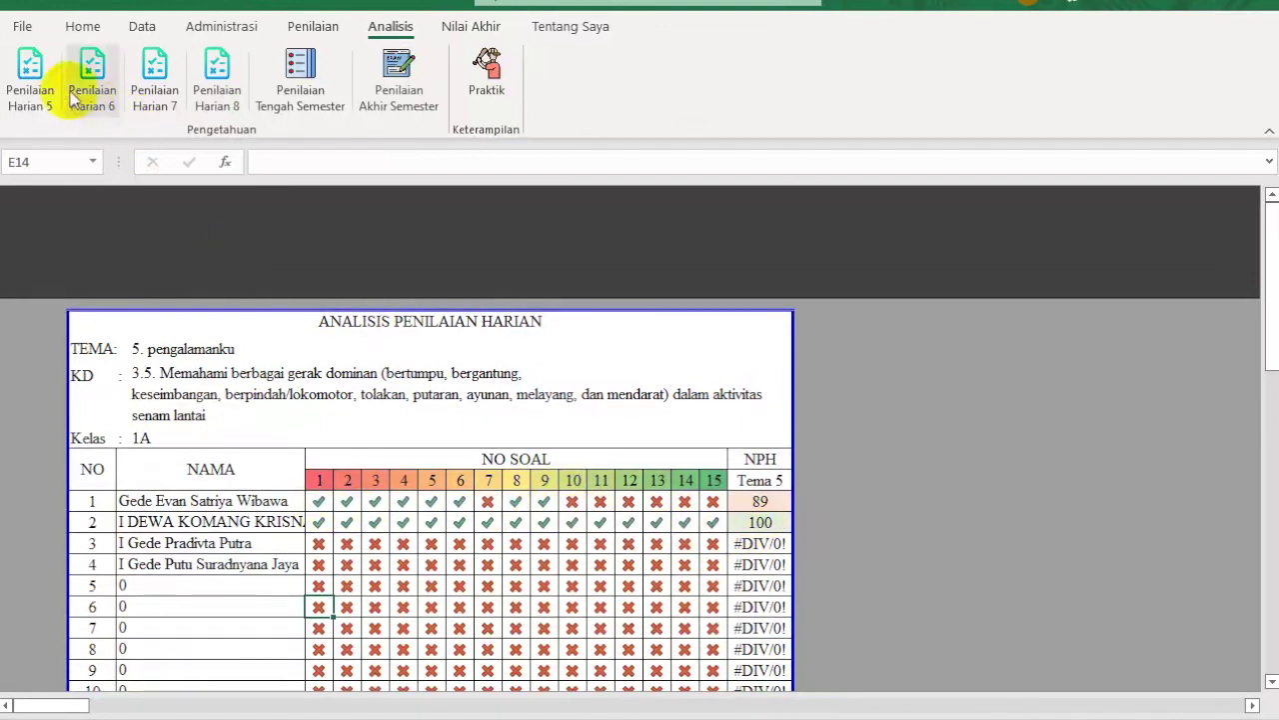
{"action": "left_click", "coordinate": [311, 25]}
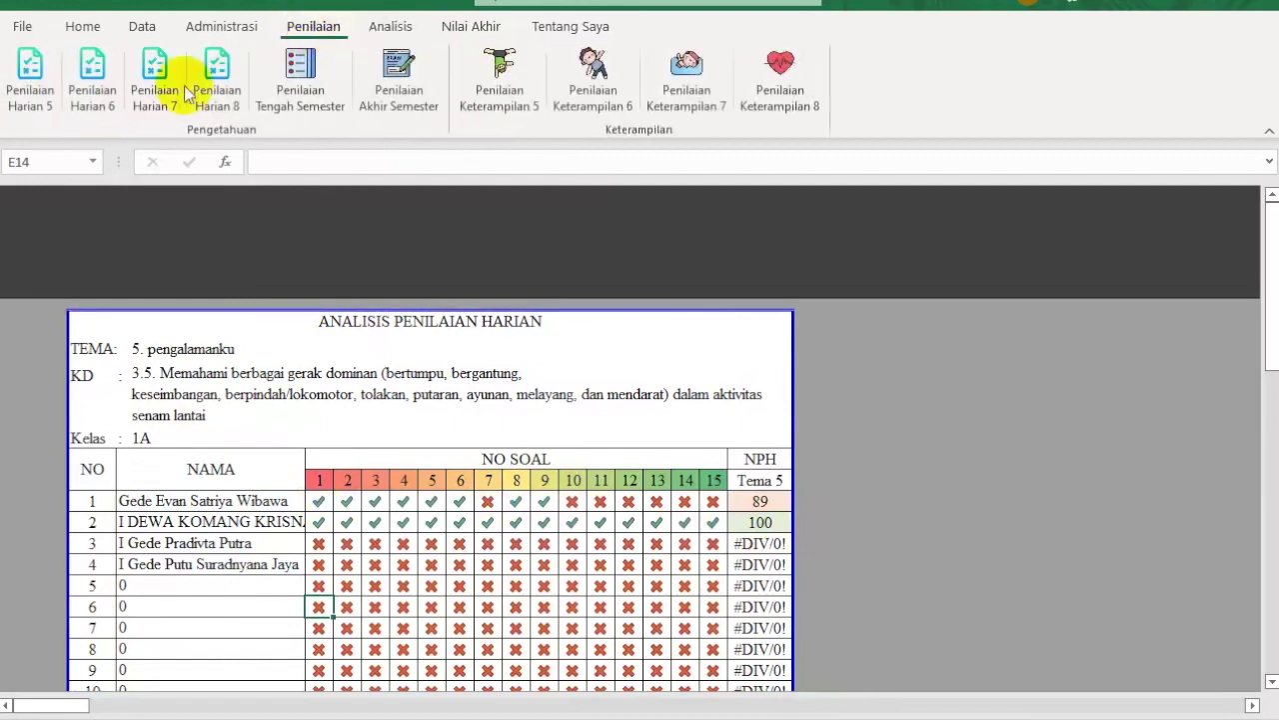
{"action": "left_click", "coordinate": [29, 65]}
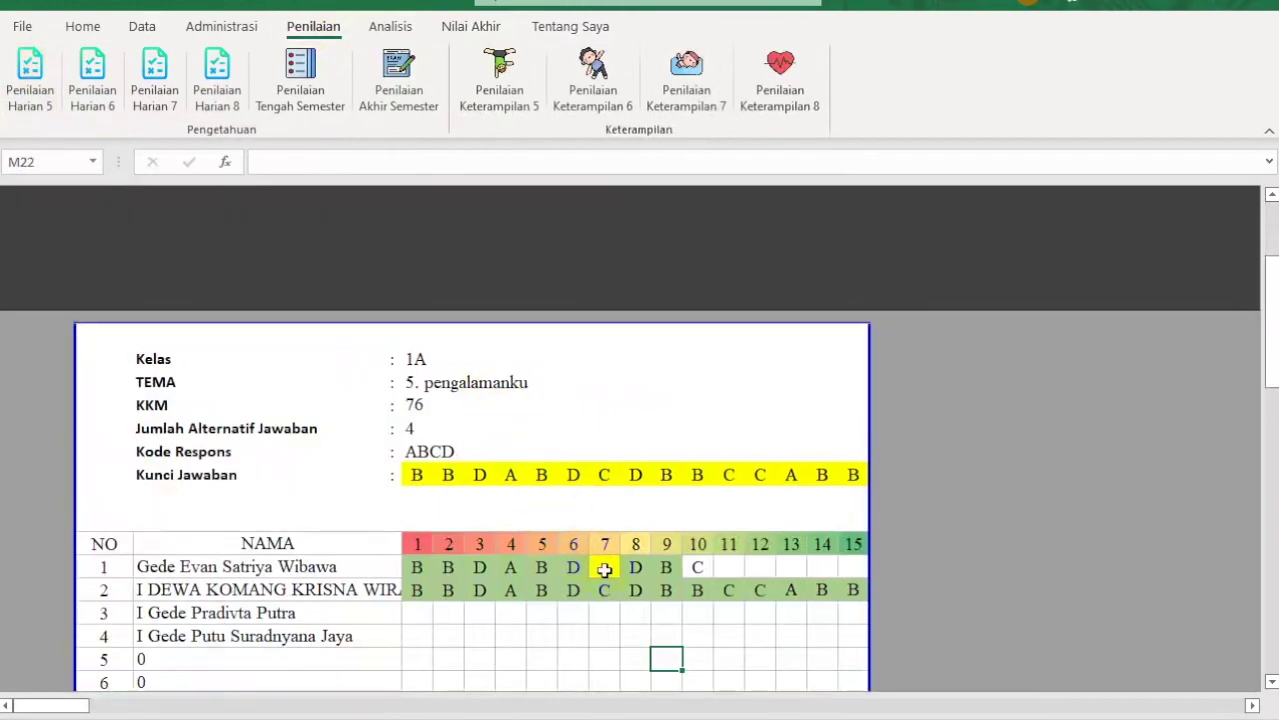
{"action": "left_click", "coordinate": [605, 568]}
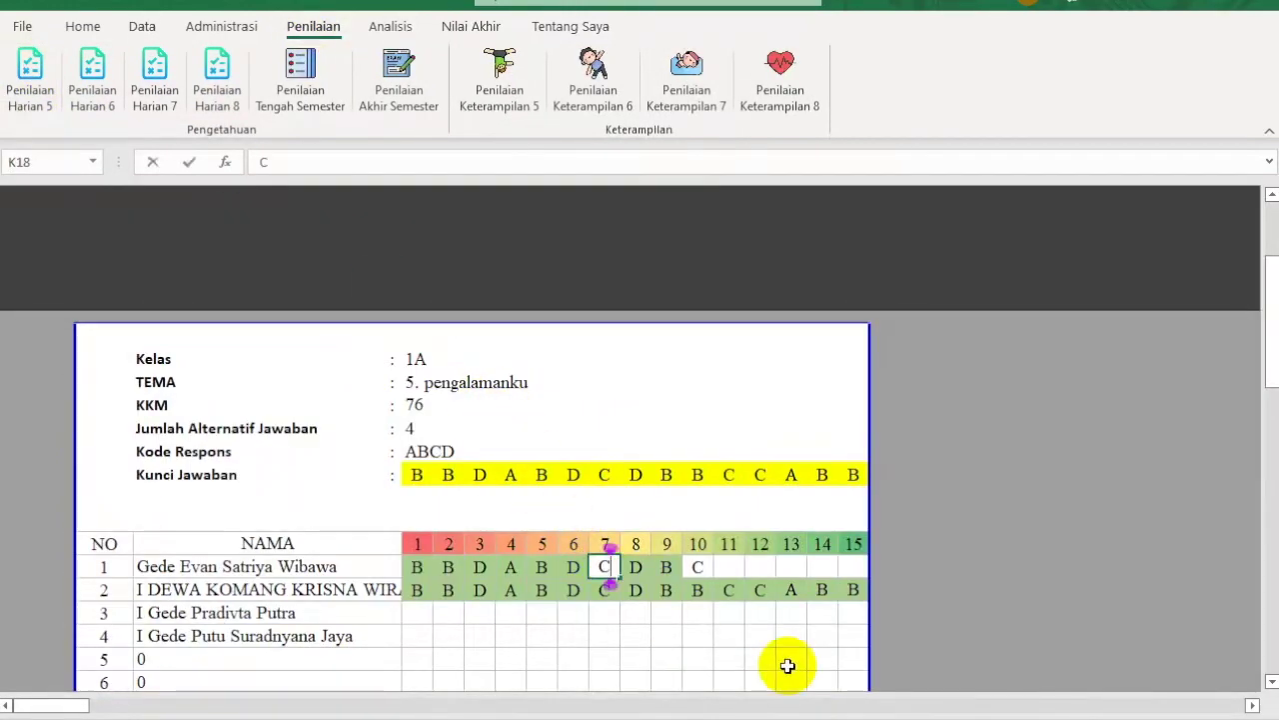
{"action": "left_click", "coordinate": [395, 27]}
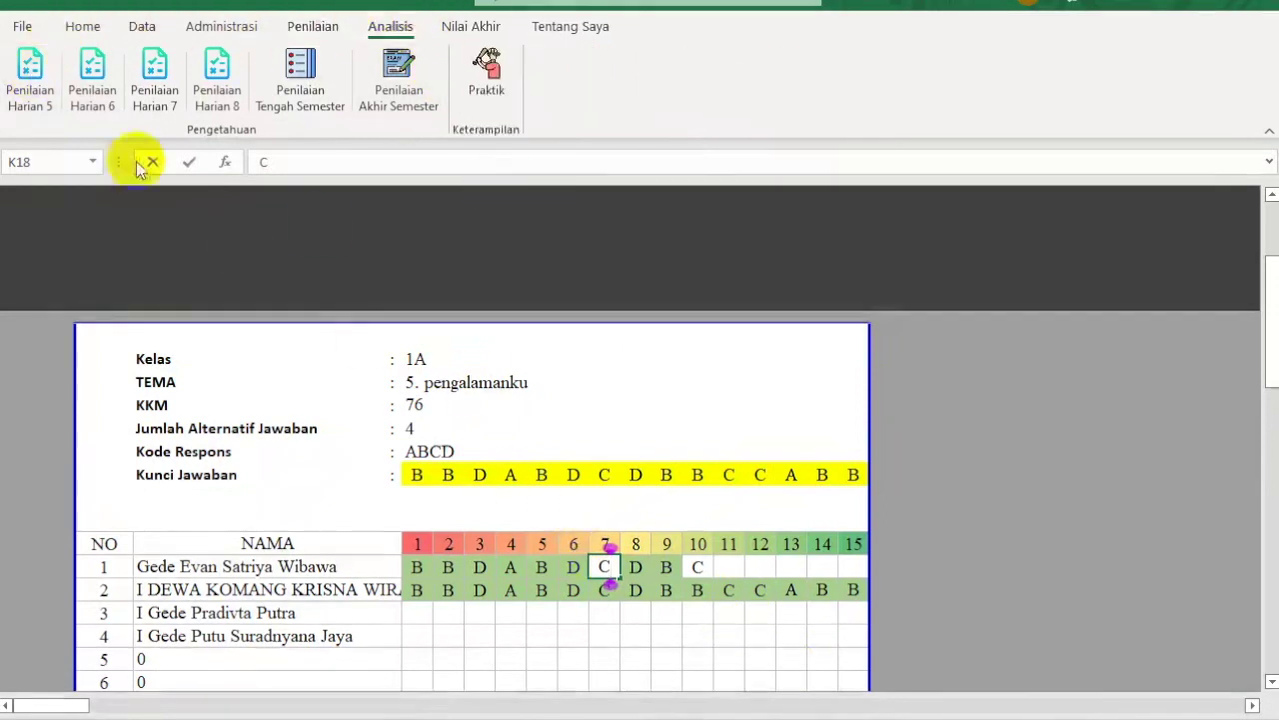
{"action": "left_click", "coordinate": [627, 622]}
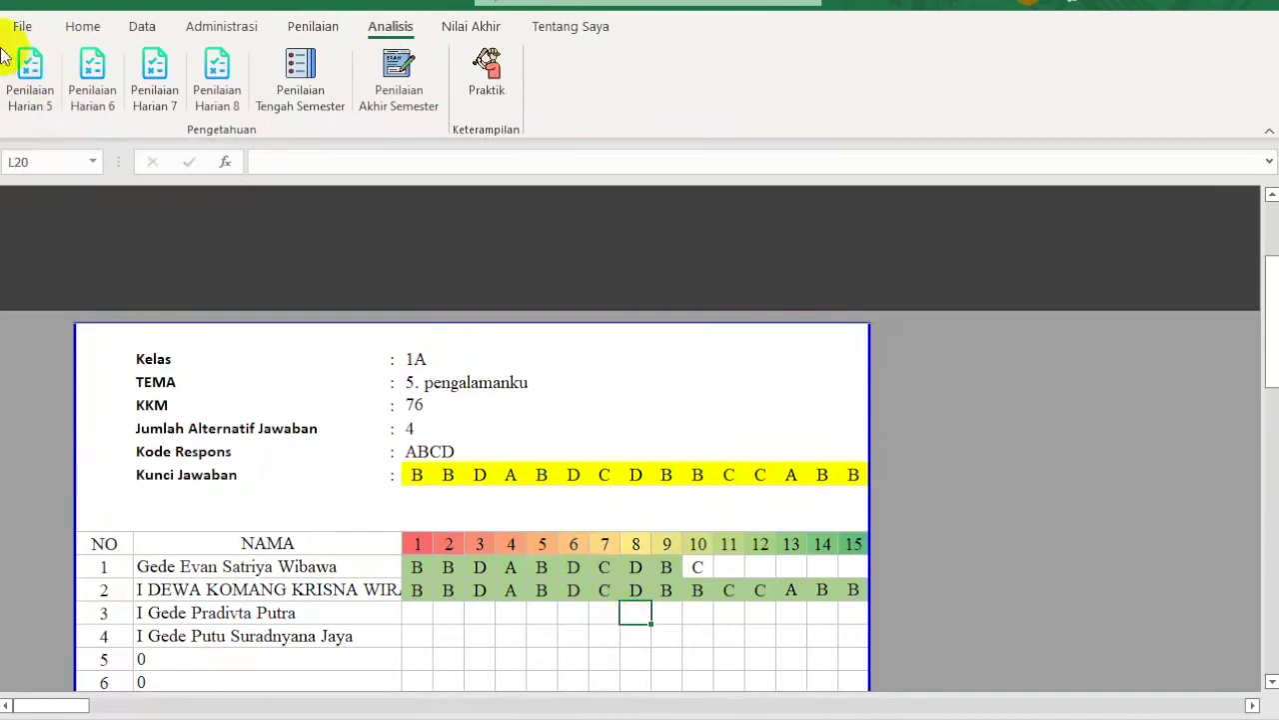
{"action": "left_click", "coordinate": [29, 68]}
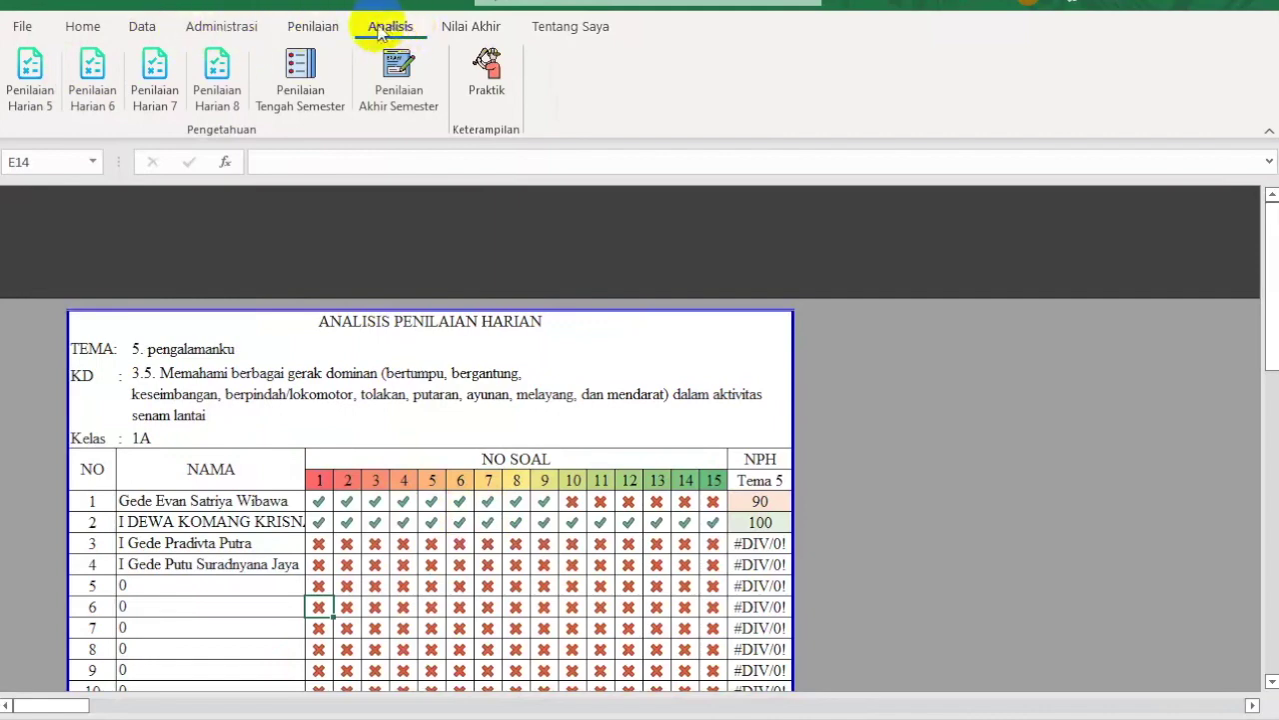
{"action": "left_click", "coordinate": [302, 30]}
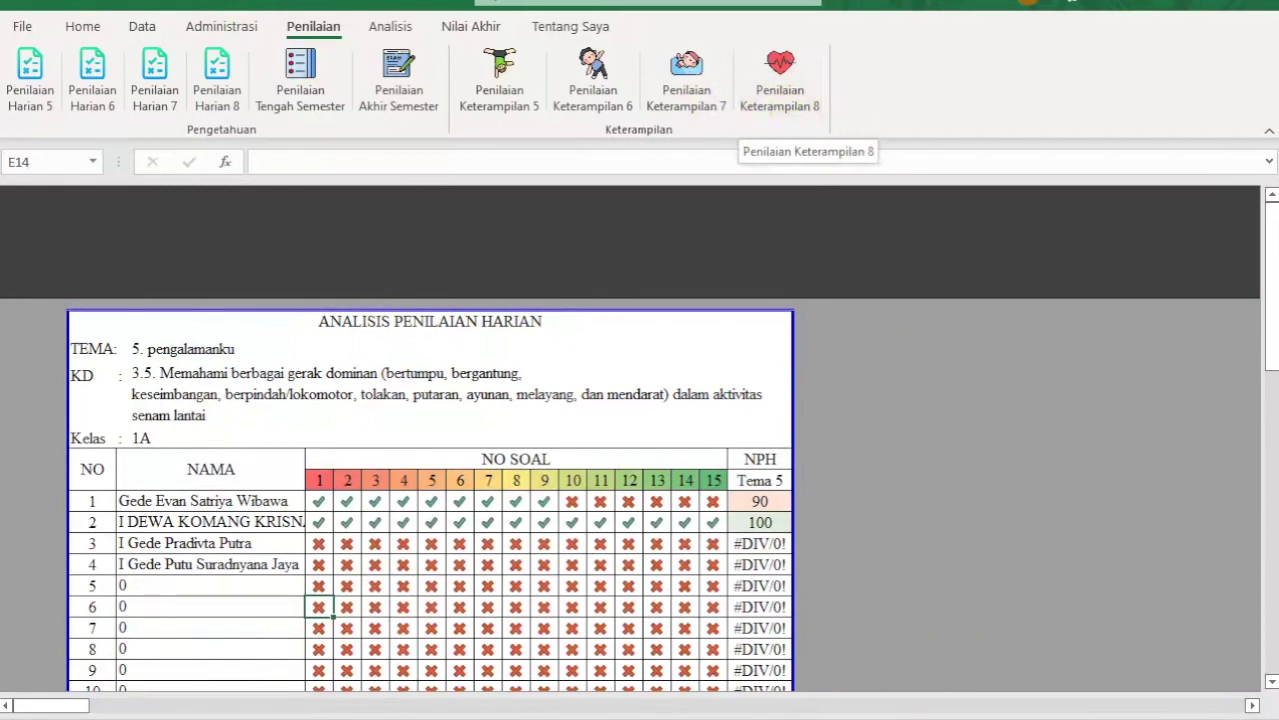
{"action": "mouse_move", "coordinate": [817, 716]}
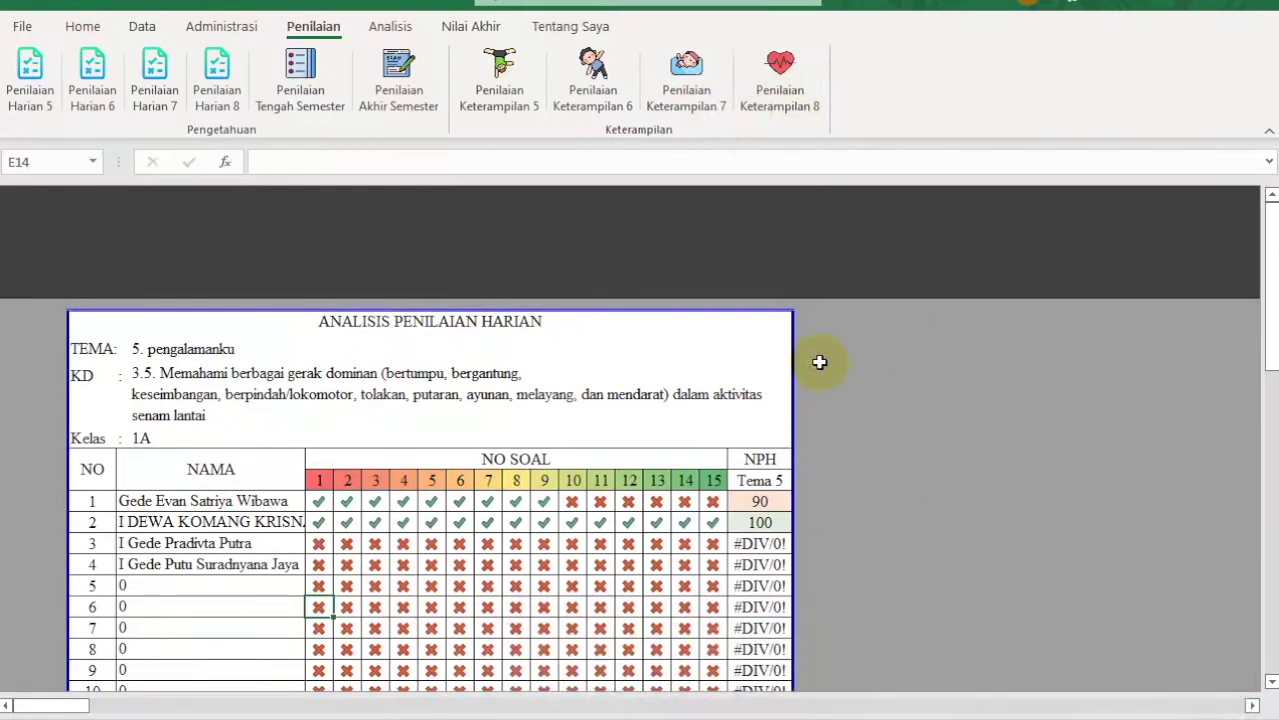
Step: Open the Penilaian Keterampilan 5 (KD 4.5) sheet, then switch to the Word rubric document
{"action": "left_click", "coordinate": [502, 85]}
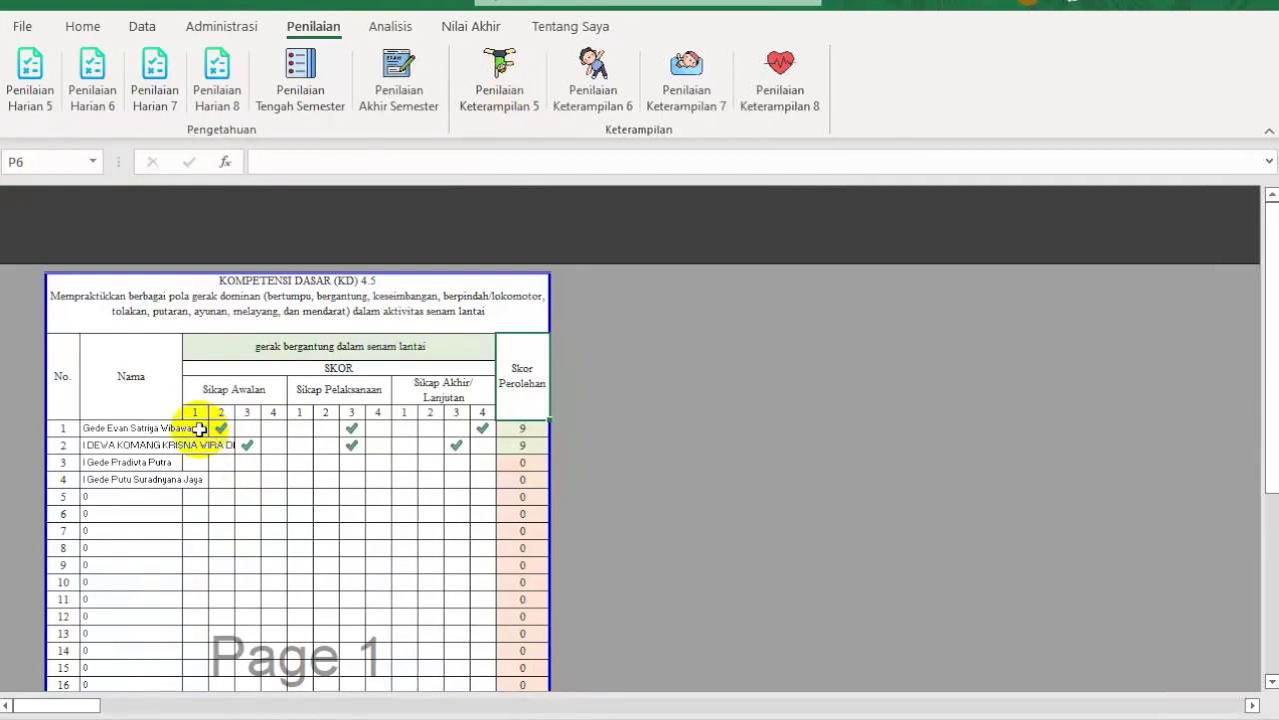
{"action": "left_click", "coordinate": [754, 399]}
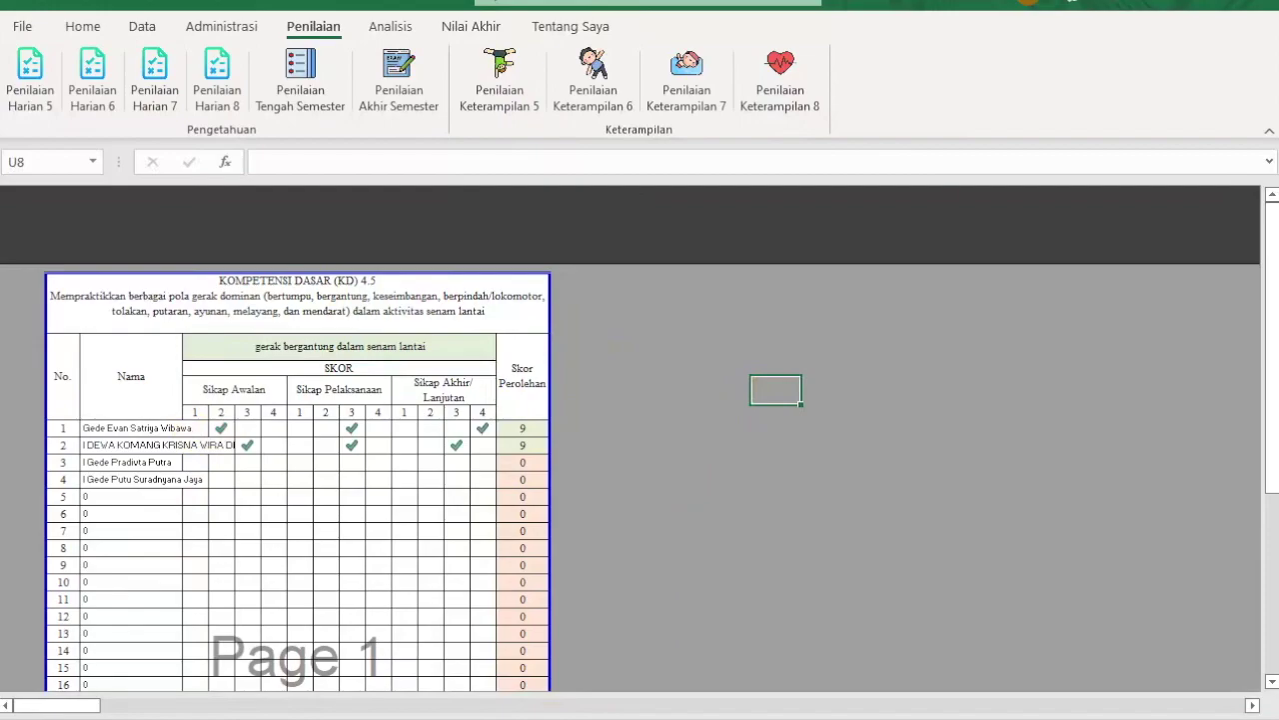
{"action": "mouse_move", "coordinate": [548, 717]}
{"action": "left_click", "coordinate": [548, 650]}
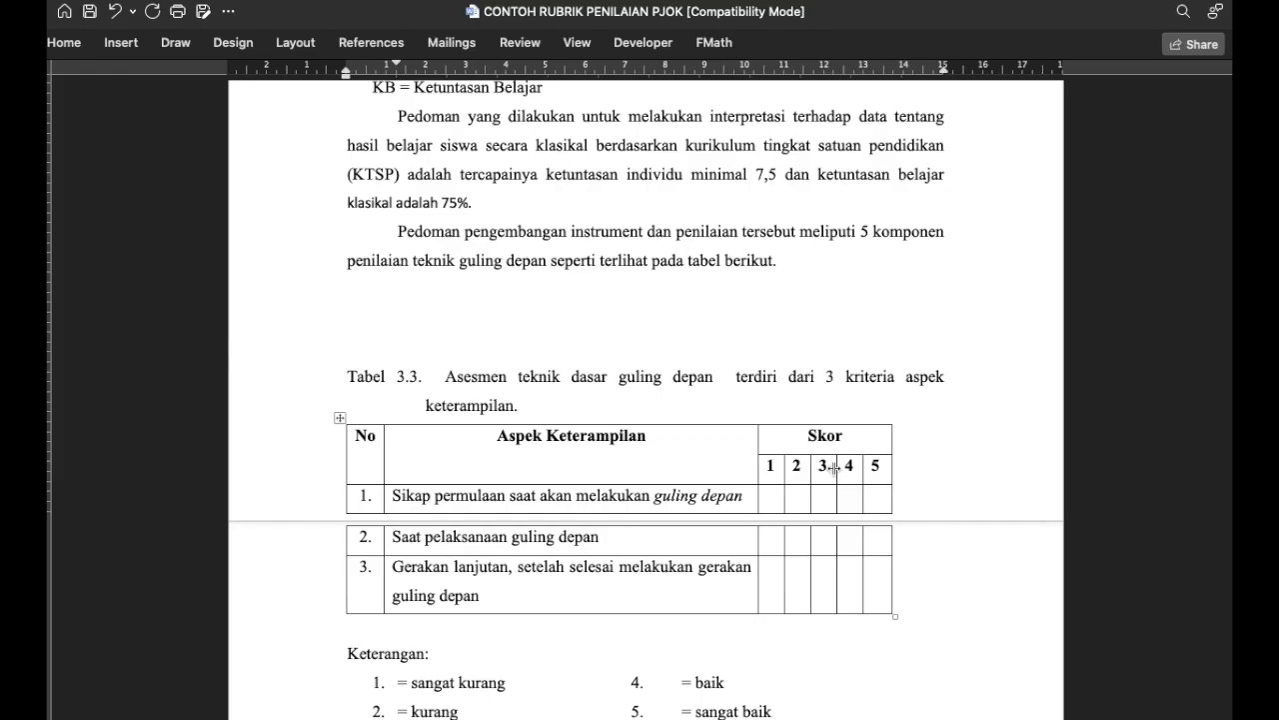
Step: Add a blank line above the Tabel 3.3 caption so the table starts on the next page
{"action": "scroll", "coordinate": [503, 281], "scroll_direction": "down", "scroll_amount": 2}
{"action": "left_click", "coordinate": [503, 281]}
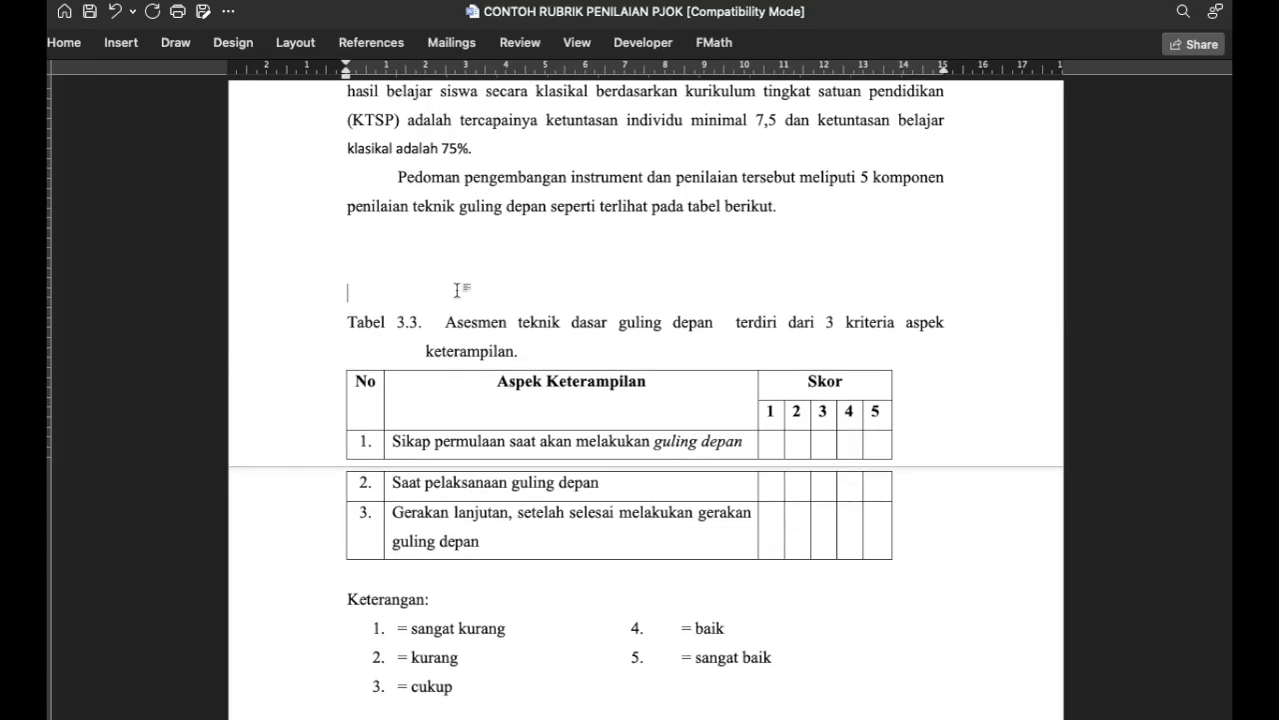
{"action": "key", "text": "Return"}
{"action": "key", "text": "Return"}
{"action": "key", "text": "Return"}
{"action": "key", "text": "Return"}
{"action": "key", "text": "Return"}
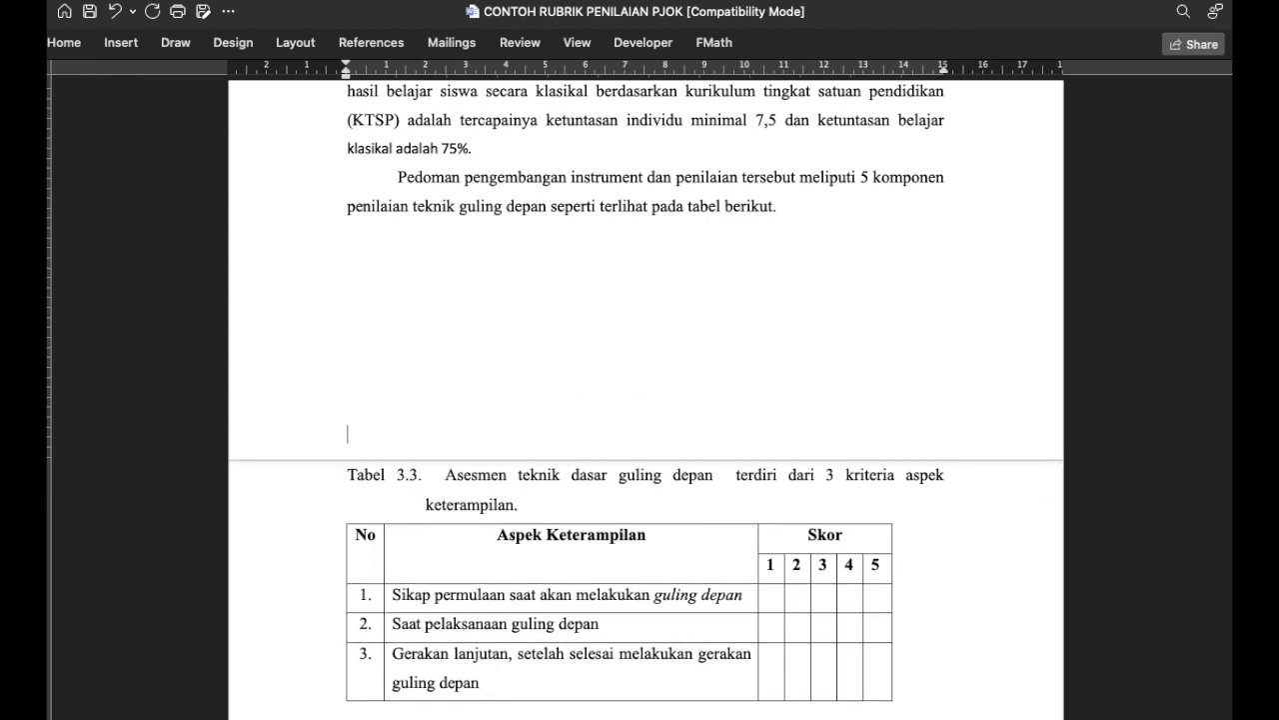
{"action": "scroll", "coordinate": [646, 399], "scroll_direction": "down", "scroll_amount": 1}
{"action": "scroll", "coordinate": [645, 400], "scroll_direction": "down", "scroll_amount": 1}
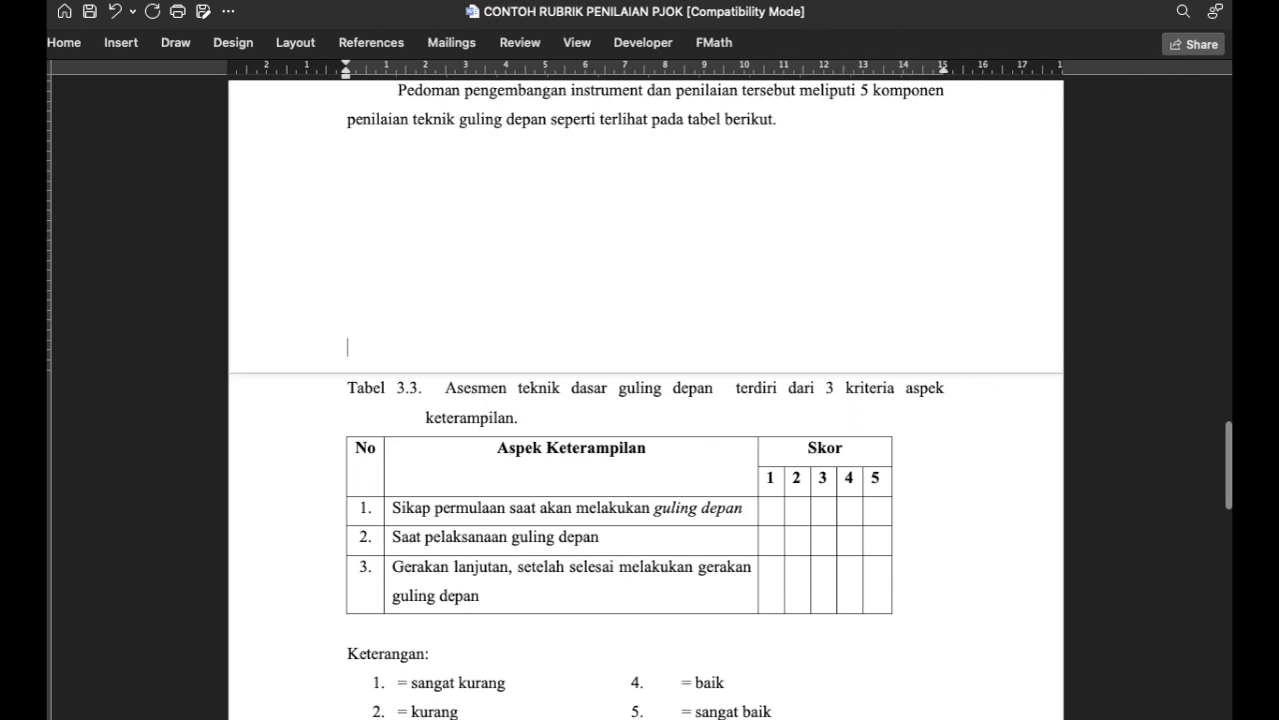
{"action": "scroll", "coordinate": [430, 262], "scroll_direction": "down", "scroll_amount": 2}
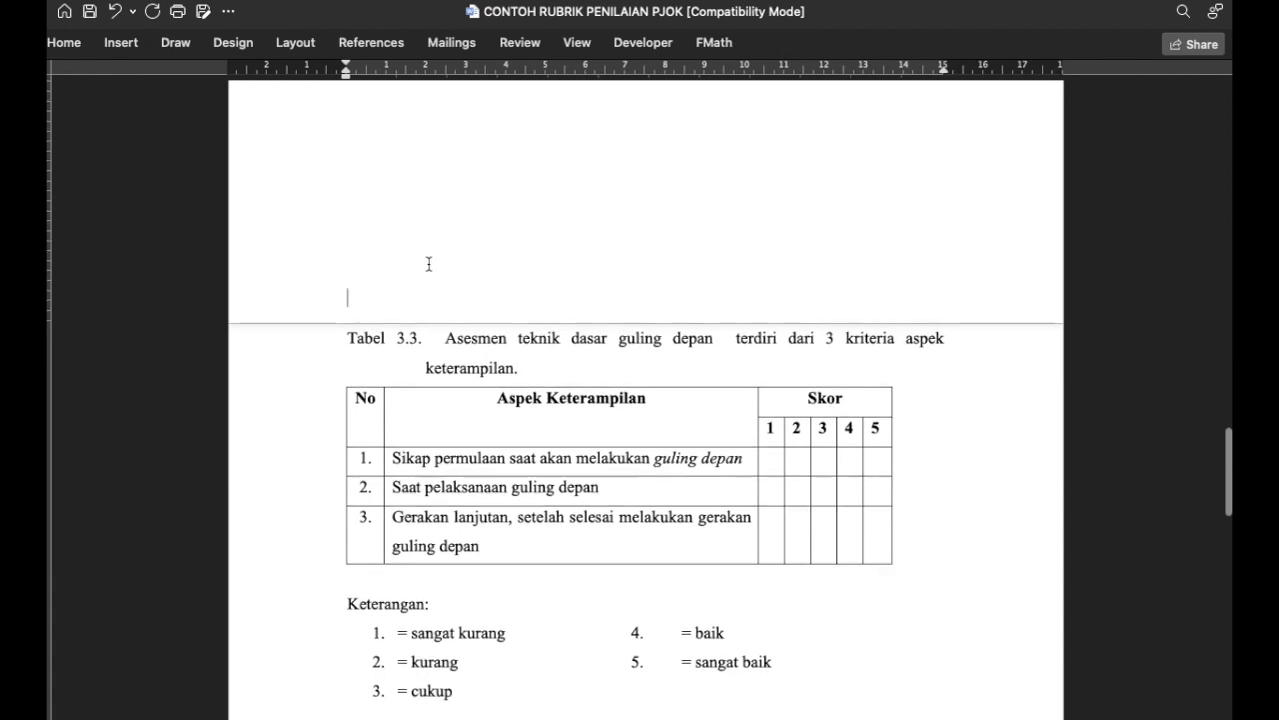
{"action": "scroll", "coordinate": [533, 369], "scroll_direction": "down", "scroll_amount": 1}
{"action": "scroll", "coordinate": [533, 369], "scroll_direction": "down", "scroll_amount": 5}
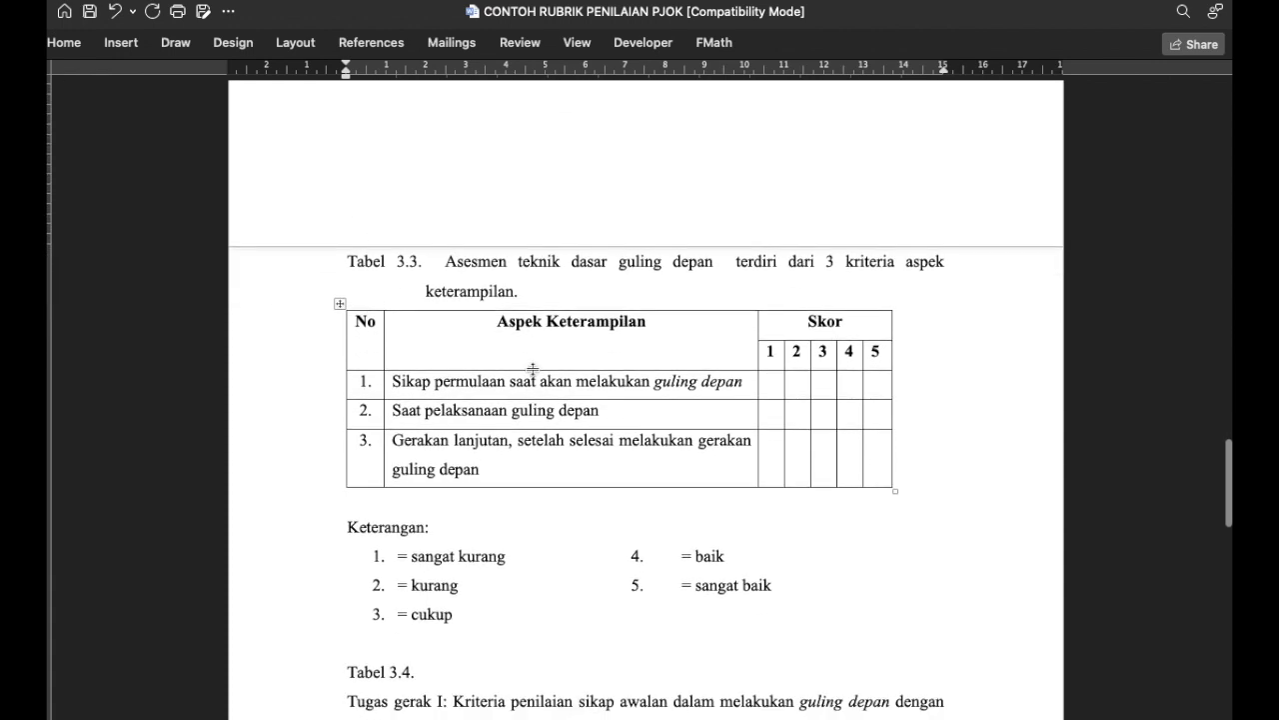
{"action": "scroll", "coordinate": [533, 370], "scroll_direction": "down", "scroll_amount": 8}
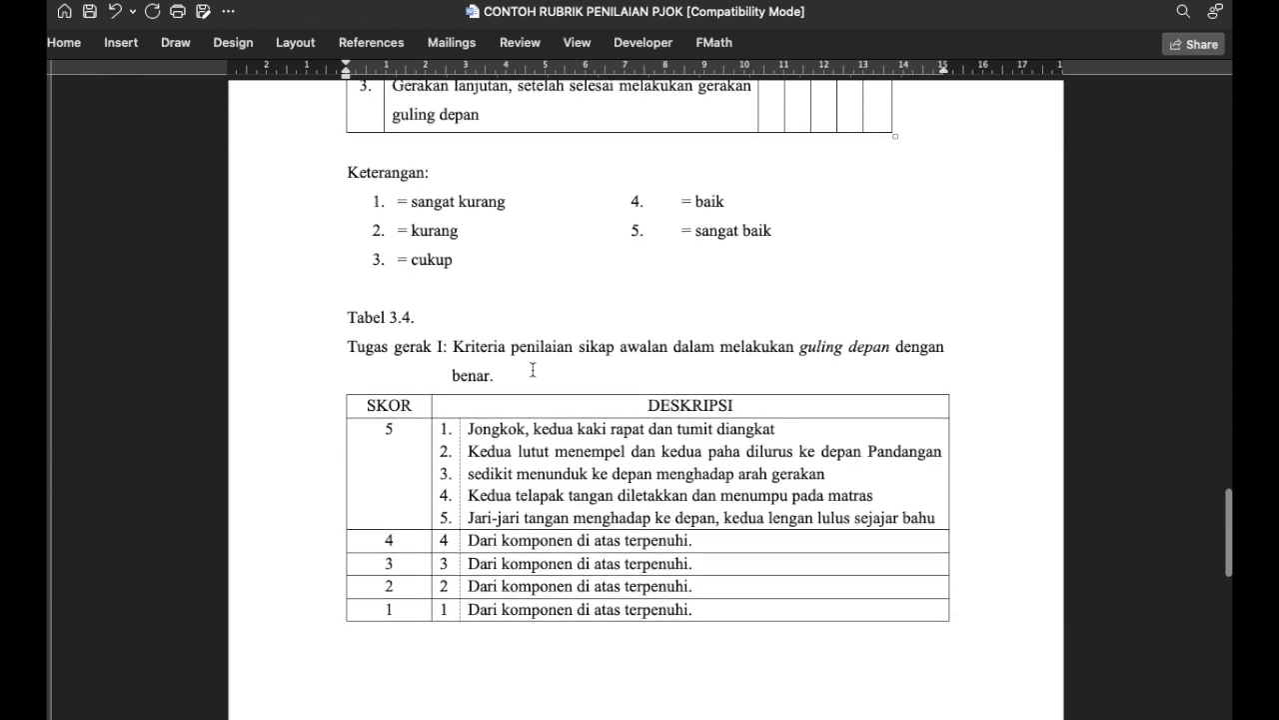
{"action": "scroll", "coordinate": [532, 370], "scroll_direction": "down", "scroll_amount": 1}
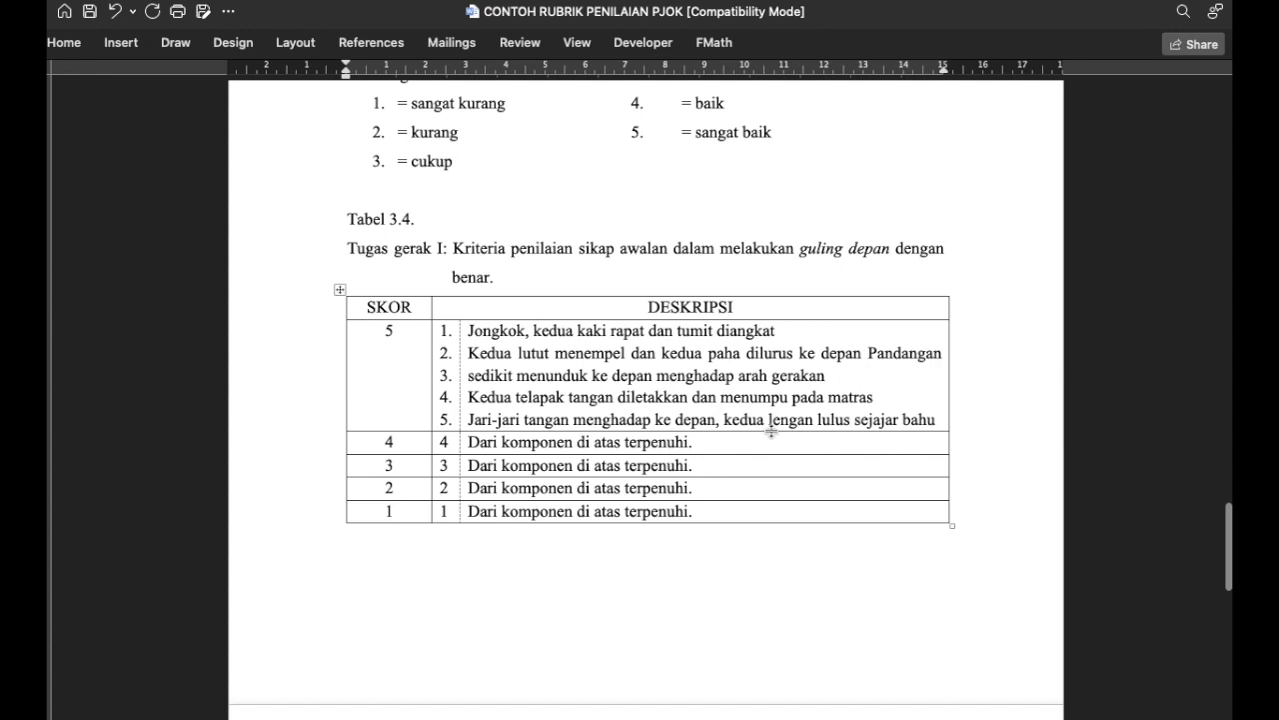
{"action": "scroll", "coordinate": [770, 431], "scroll_direction": "down", "scroll_amount": 1}
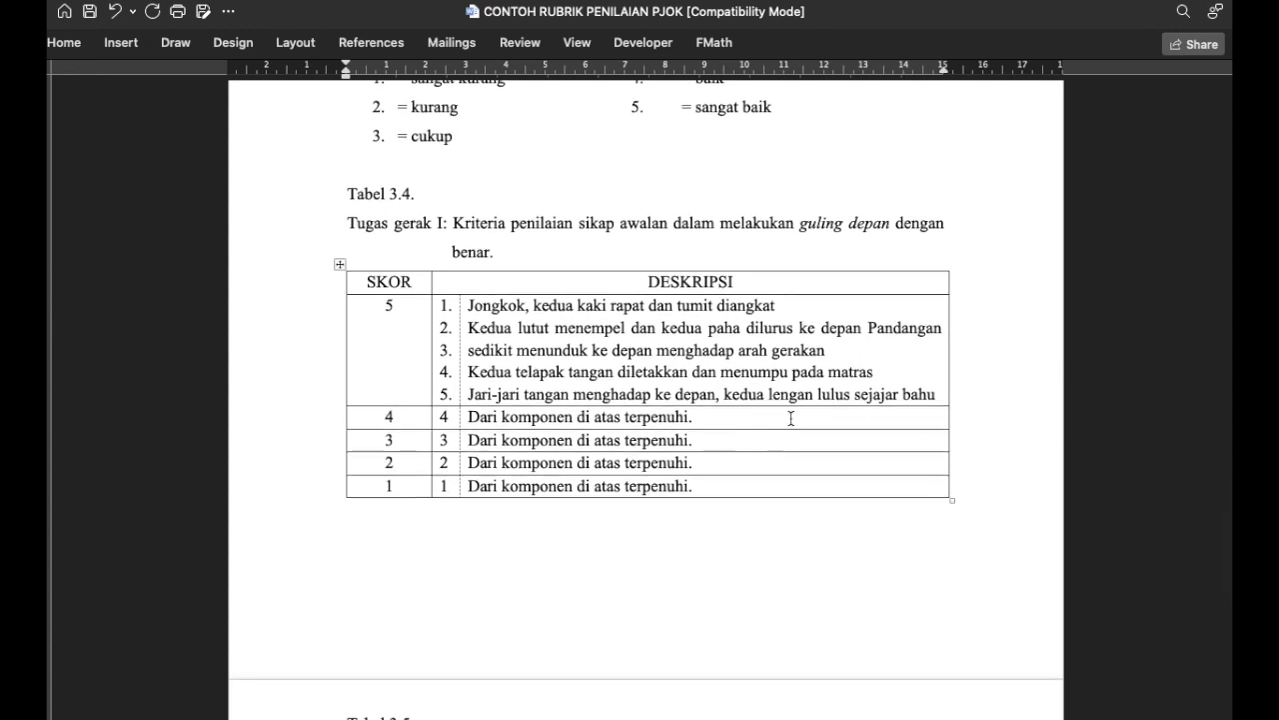
{"action": "scroll", "coordinate": [791, 418], "scroll_direction": "down", "scroll_amount": 3}
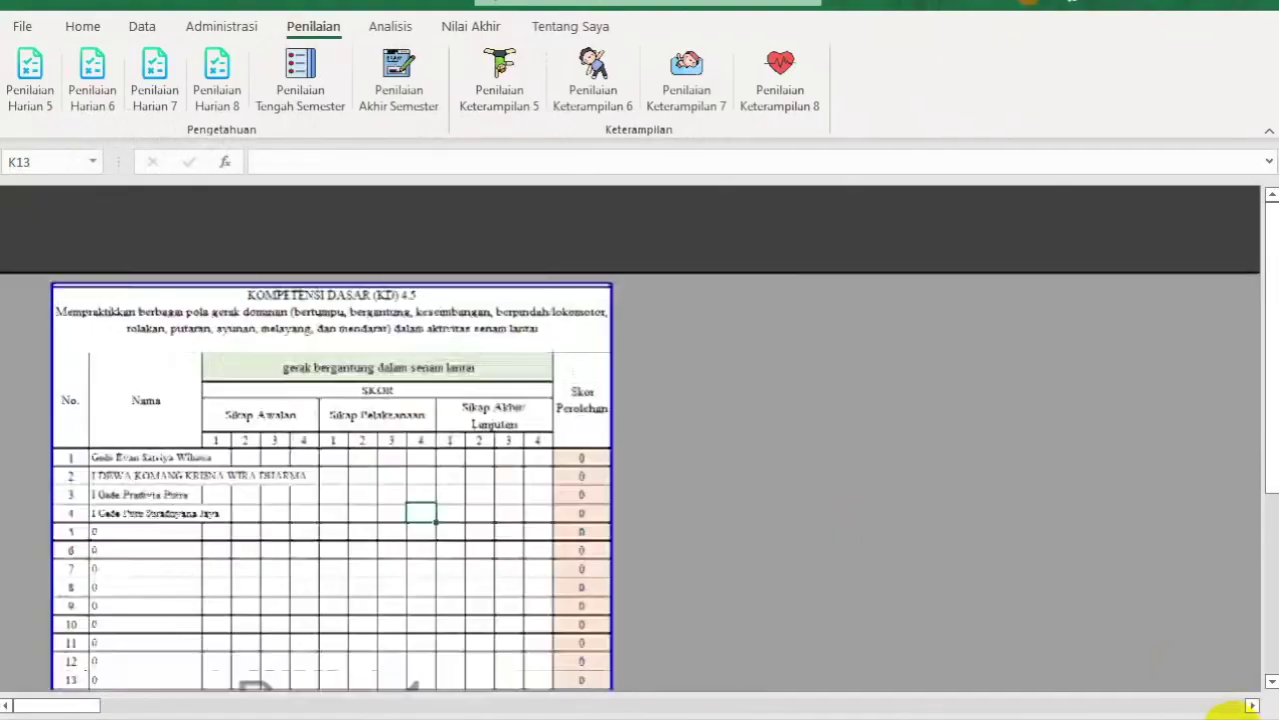
{"action": "left_click", "coordinate": [1230, 711]}
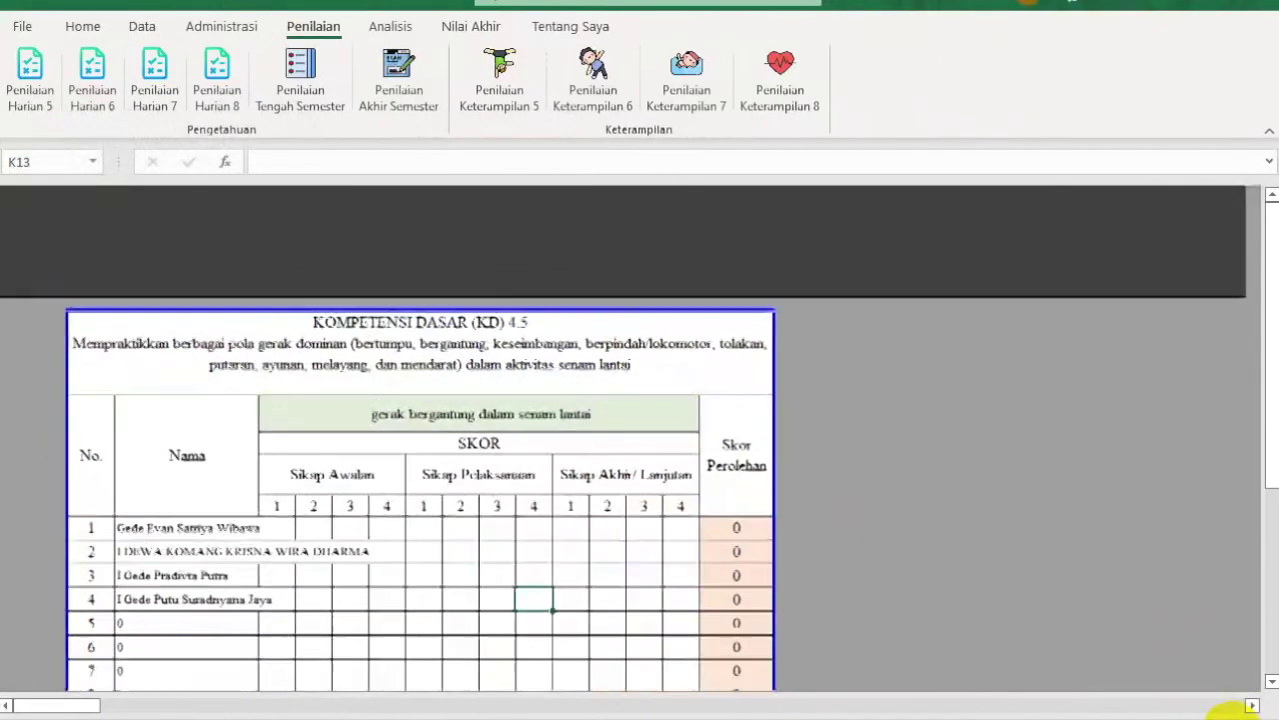
{"action": "scroll", "coordinate": [799, 626], "scroll_direction": "down", "scroll_amount": 4}
{"action": "scroll", "coordinate": [800, 627], "scroll_direction": "up", "scroll_amount": 4}
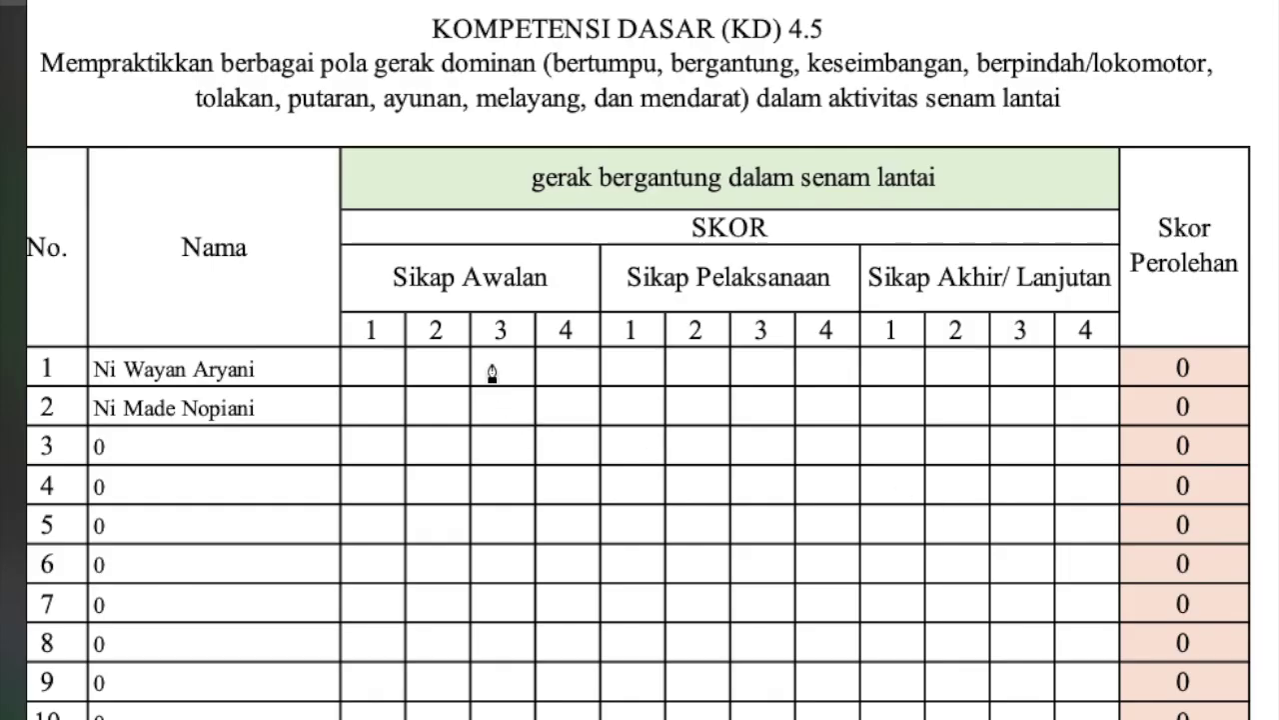
Step: Draw score-3 ticks for the first student under Sikap Awalan, Sikap Pelaksanaan and Sikap Akhir
{"action": "left_click", "coordinate": [489, 364]}
{"action": "mouse_move", "coordinate": [488, 364]}
{"action": "left_mouse_down"}
{"action": "mouse_move", "coordinate": [500, 380]}
{"action": "mouse_move", "coordinate": [522, 334]}
{"action": "left_mouse_up"}
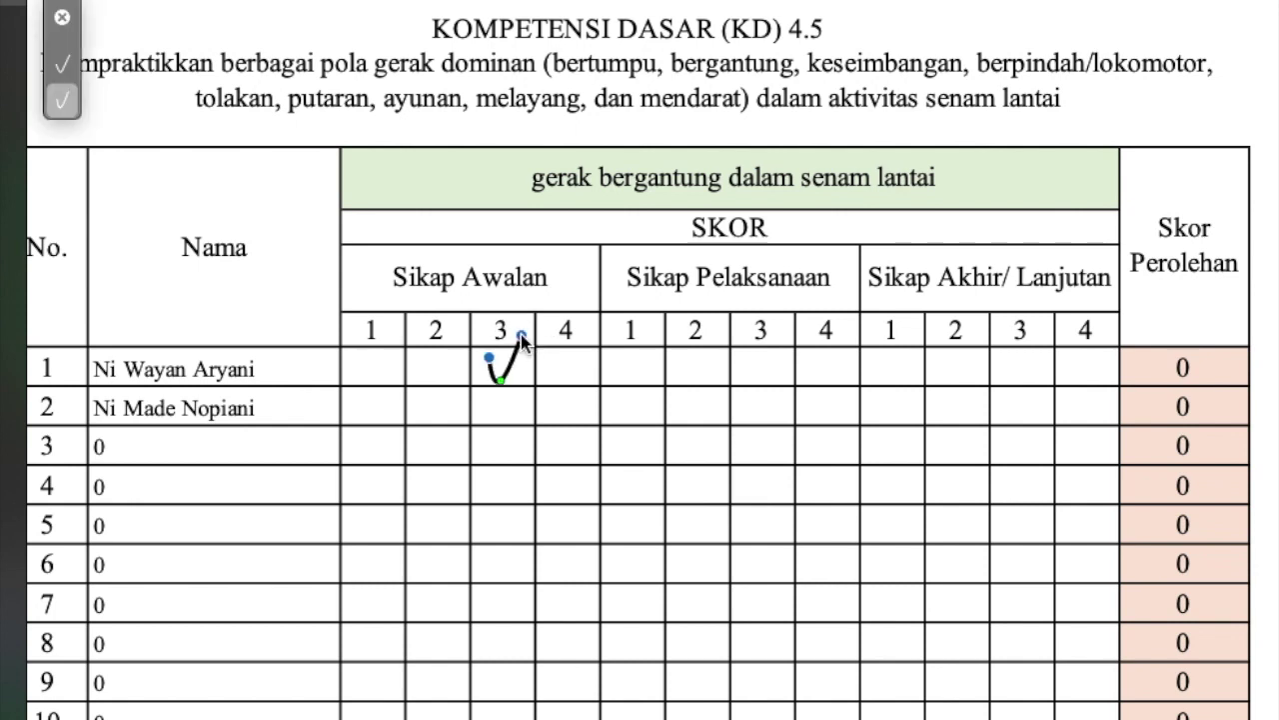
{"action": "mouse_move", "coordinate": [751, 358]}
{"action": "left_mouse_down"}
{"action": "mouse_move", "coordinate": [764, 375]}
{"action": "mouse_move", "coordinate": [782, 327]}
{"action": "left_mouse_up"}
{"action": "mouse_move", "coordinate": [1010, 370]}
{"action": "left_mouse_down"}
{"action": "mouse_move", "coordinate": [1025, 387]}
{"action": "mouse_move", "coordinate": [1050, 326]}
{"action": "left_mouse_up"}
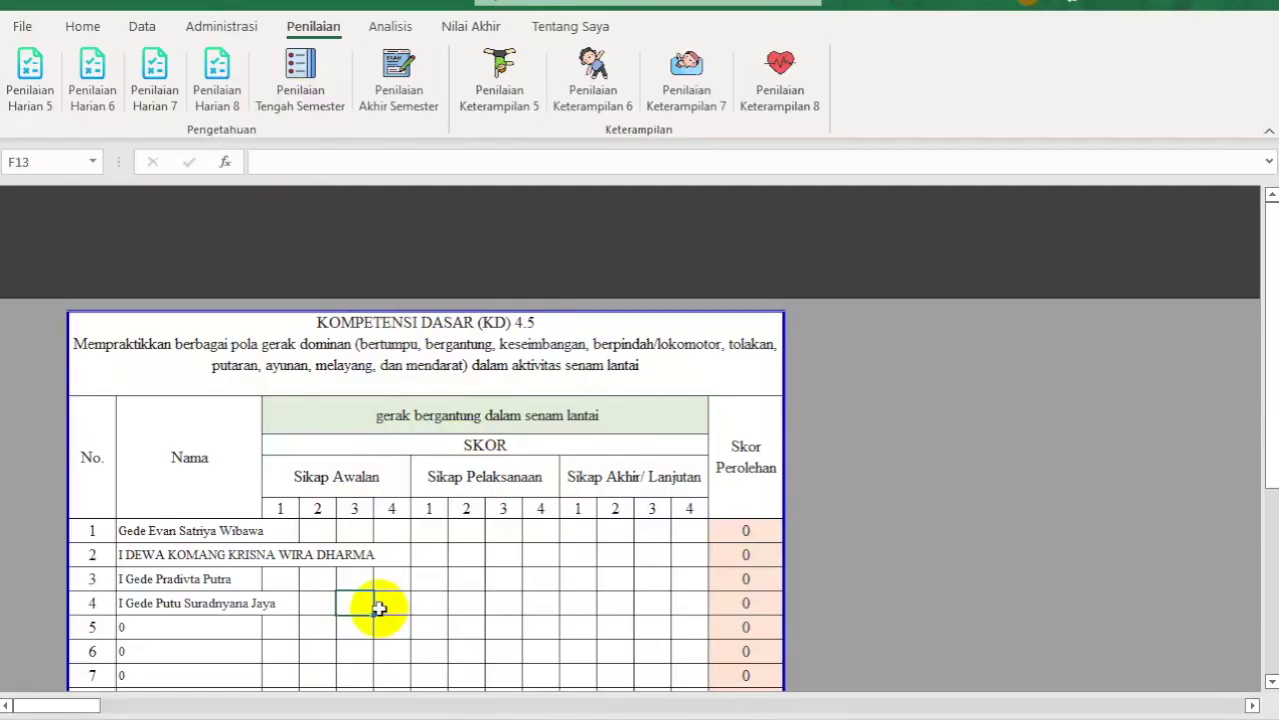
Step: Enter score 3 under Sikap Awalan for the first student, removing a stray 2
{"action": "left_click", "coordinate": [318, 530]}
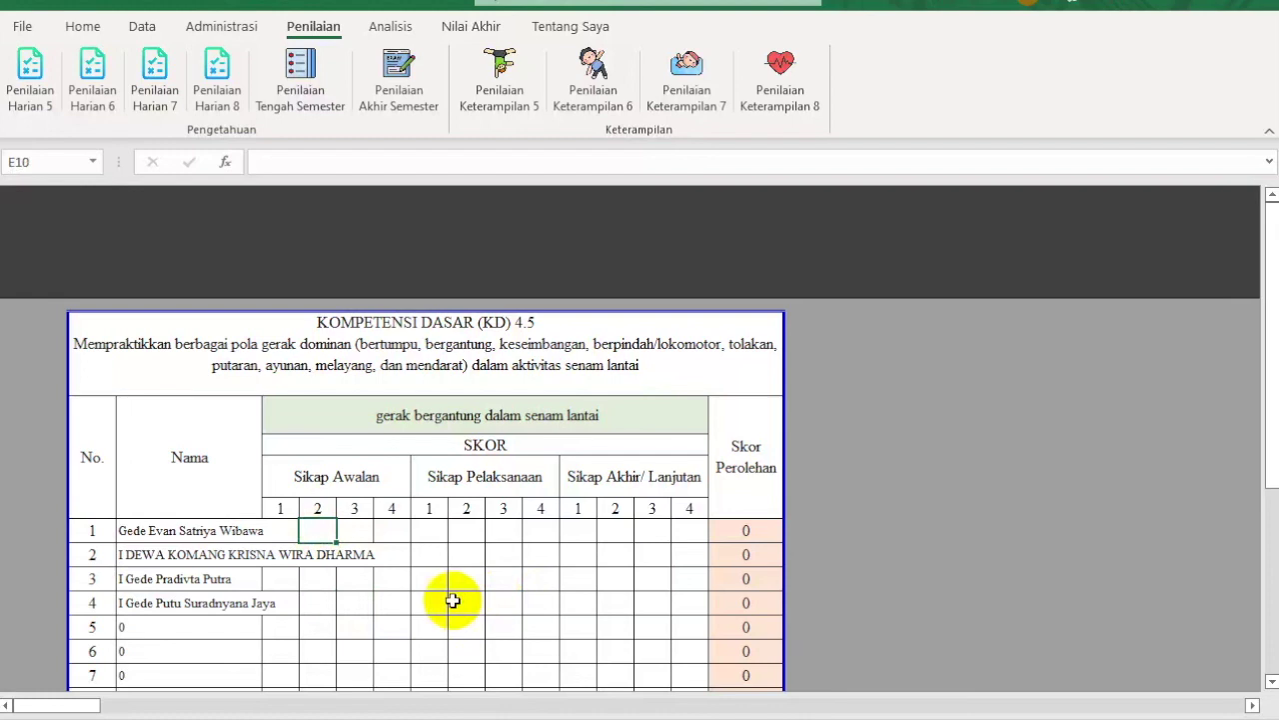
{"action": "type", "text": "2"}
{"action": "key", "text": "ctrl+Return"}
{"action": "key", "text": "Delete"}
{"action": "key", "text": "Tab"}
{"action": "type", "text": "3"}
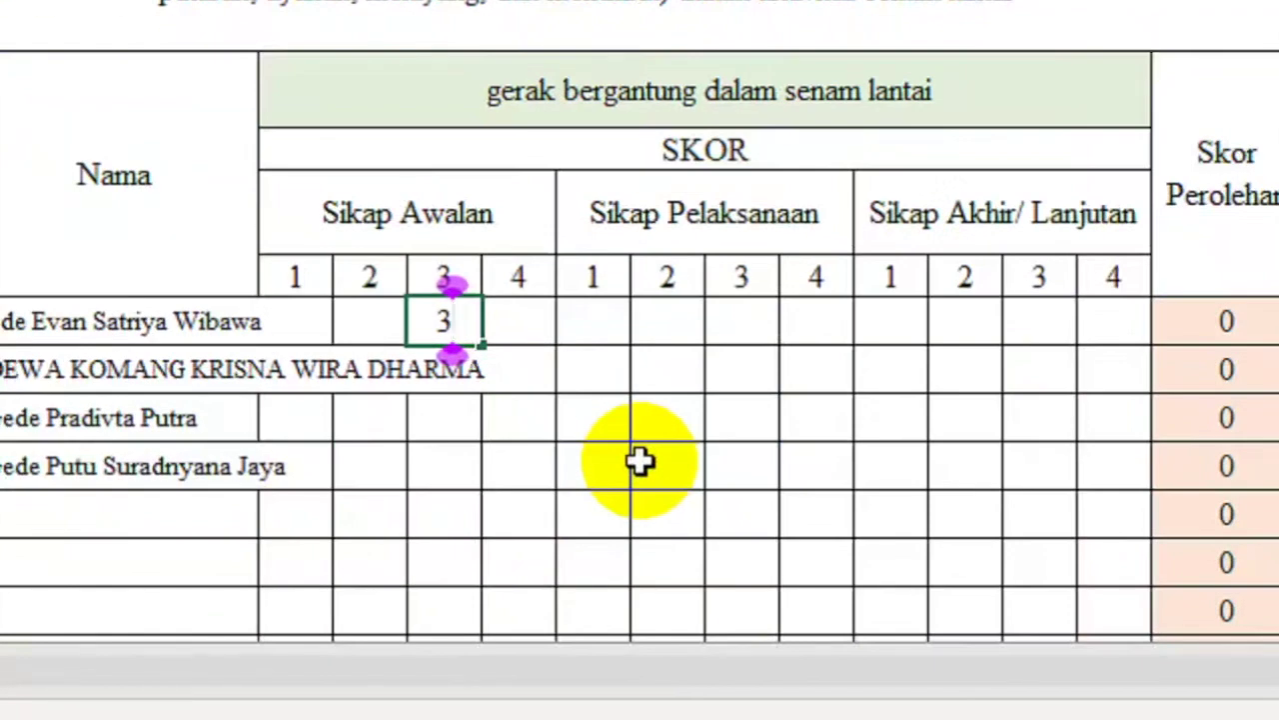
{"action": "key", "text": "Return"}
Step: Enter score 3 under Sikap Pelaksanaan and Sikap Akhir, bringing the total to 9
{"action": "key", "text": "Up"}
{"action": "key", "text": "Right"}
{"action": "key", "text": "Right"}
{"action": "key", "text": "Right"}
{"action": "key", "text": "Right"}
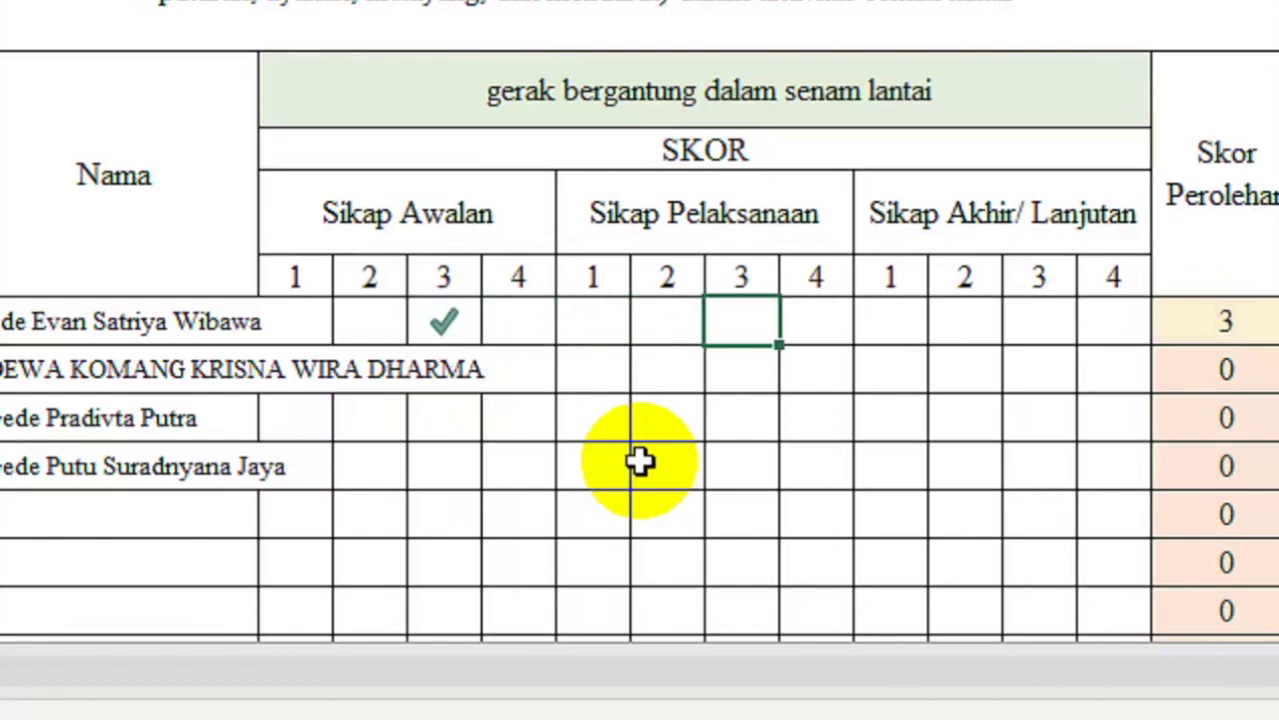
{"action": "type", "text": "3"}
{"action": "key", "text": "Right"}
{"action": "key", "text": "Right"}
{"action": "key", "text": "Right"}
{"action": "key", "text": "Right"}
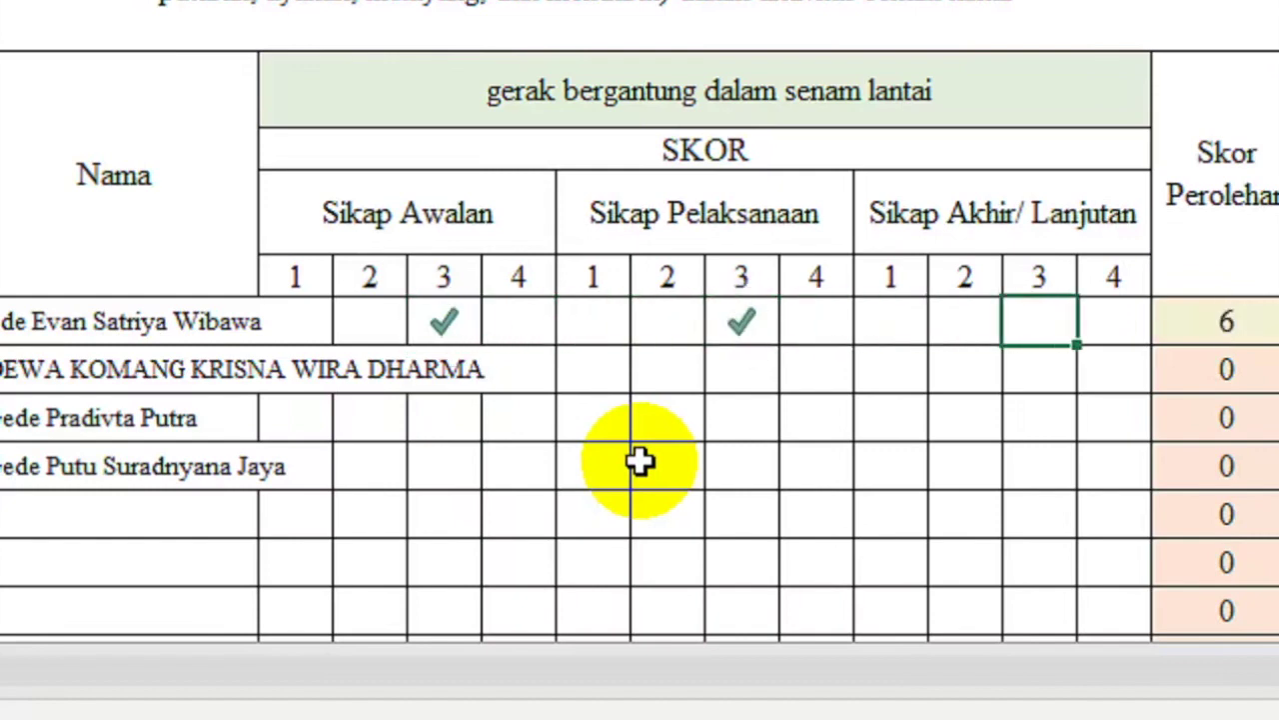
{"action": "type", "text": "3"}
{"action": "key", "text": "Return"}
{"action": "key", "text": "Up"}
{"action": "key", "text": "Right"}
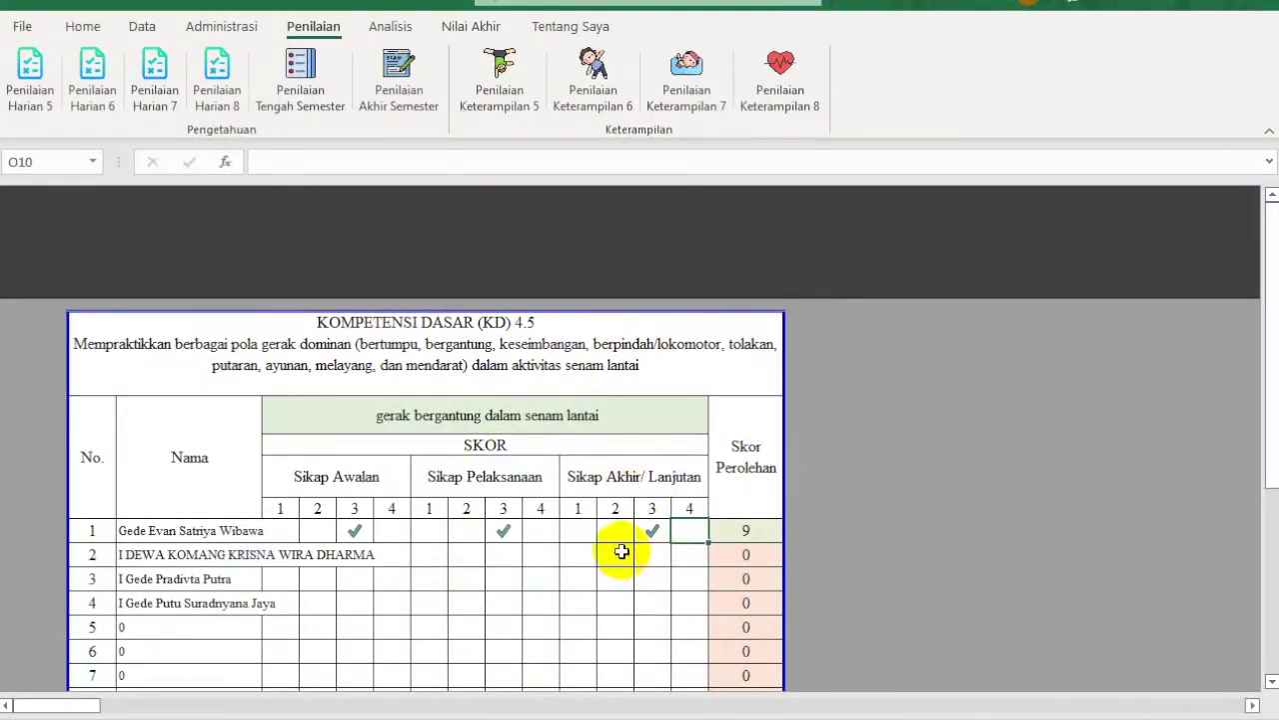
Step: Scroll down the KD 4.5 sheet and open the indicator choices dropdown
{"action": "scroll", "coordinate": [620, 549], "scroll_direction": "down", "scroll_amount": 5}
{"action": "scroll", "coordinate": [621, 550], "scroll_direction": "down", "scroll_amount": 15}
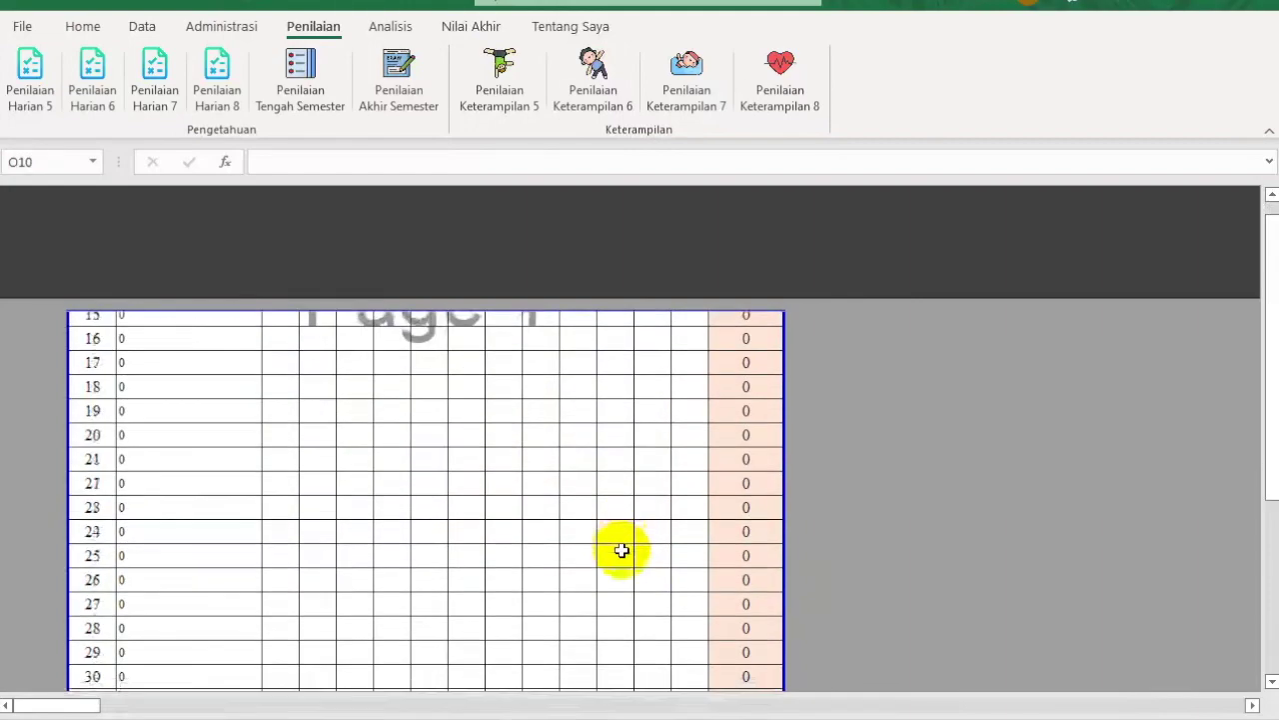
{"action": "scroll", "coordinate": [621, 550], "scroll_direction": "down", "scroll_amount": 15}
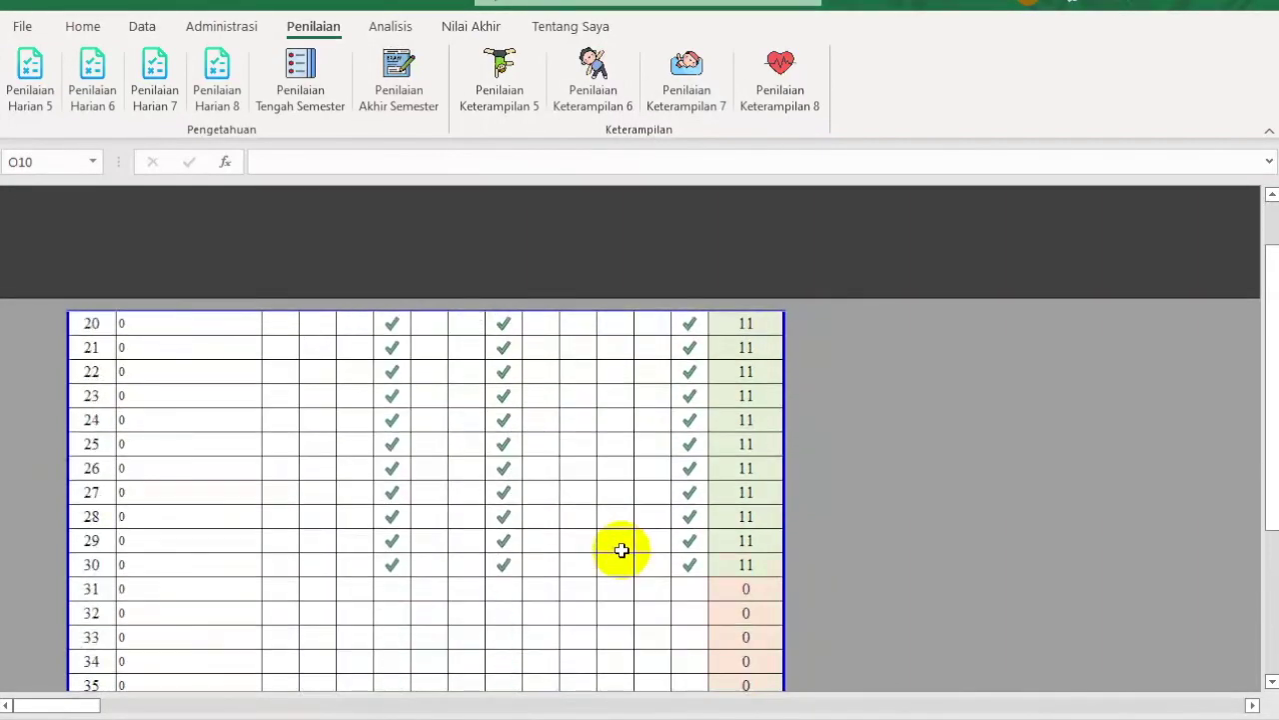
{"action": "scroll", "coordinate": [621, 550], "scroll_direction": "down", "scroll_amount": 15}
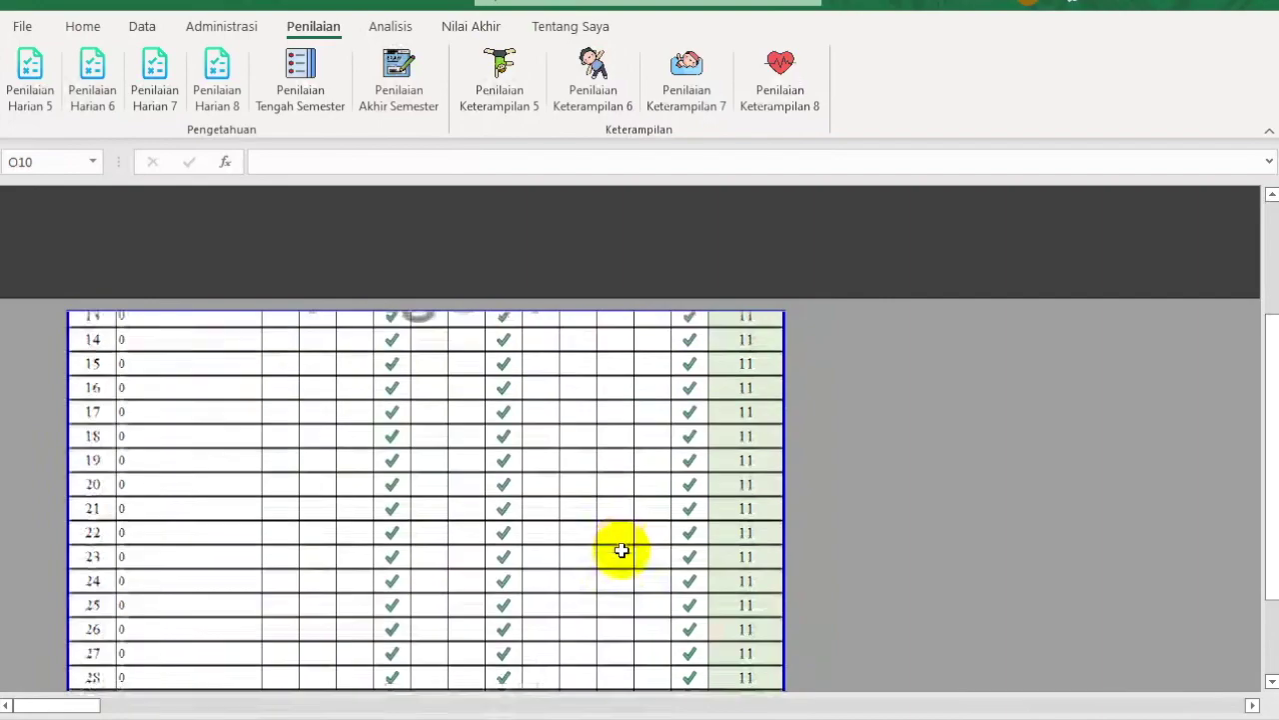
{"action": "left_click", "coordinate": [664, 406]}
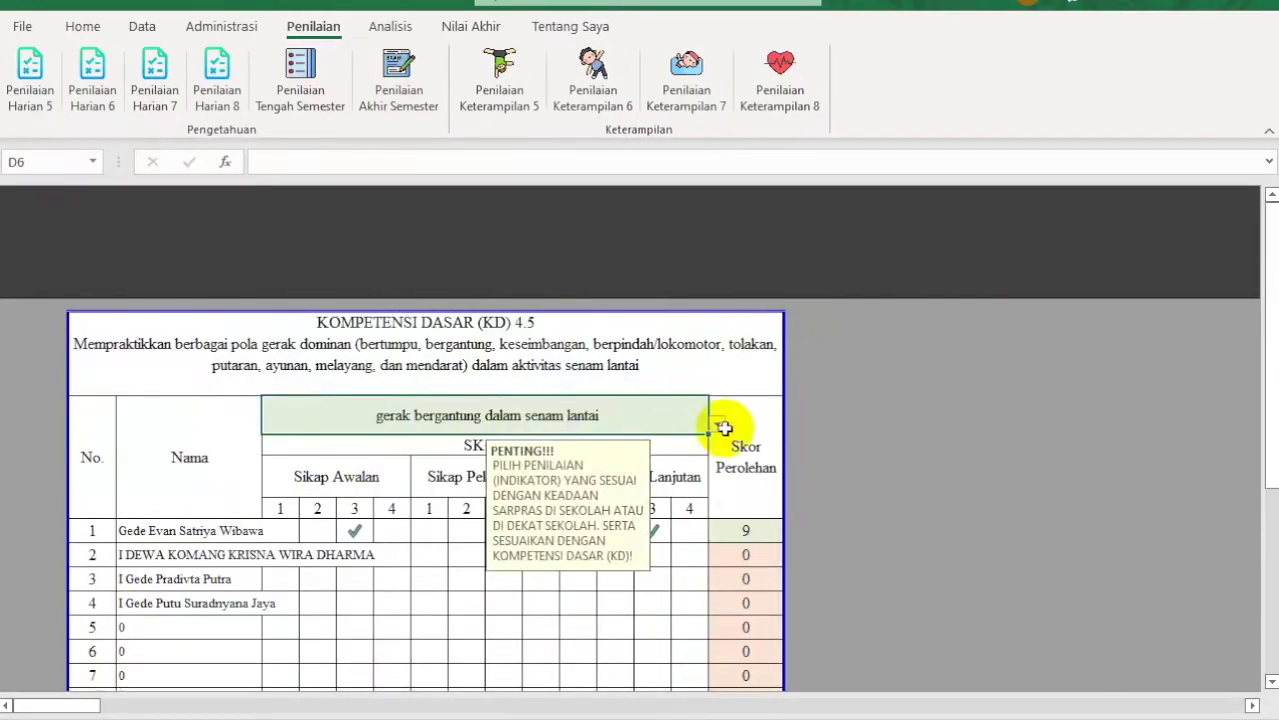
Step: Leave the indicator list unchanged and open the KD 4.5 practical-skills analysis sheet
{"action": "left_click", "coordinate": [718, 424]}
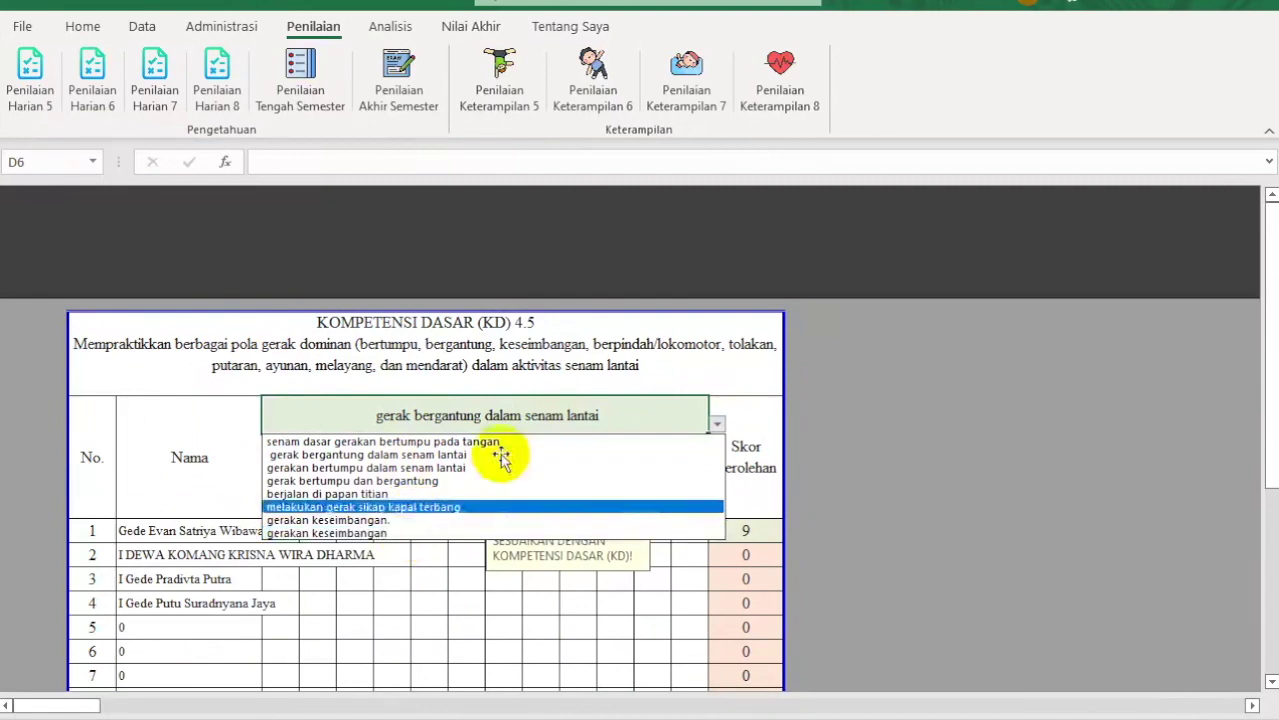
{"action": "left_click", "coordinate": [883, 408]}
{"action": "left_click", "coordinate": [390, 28]}
{"action": "left_click", "coordinate": [488, 70]}
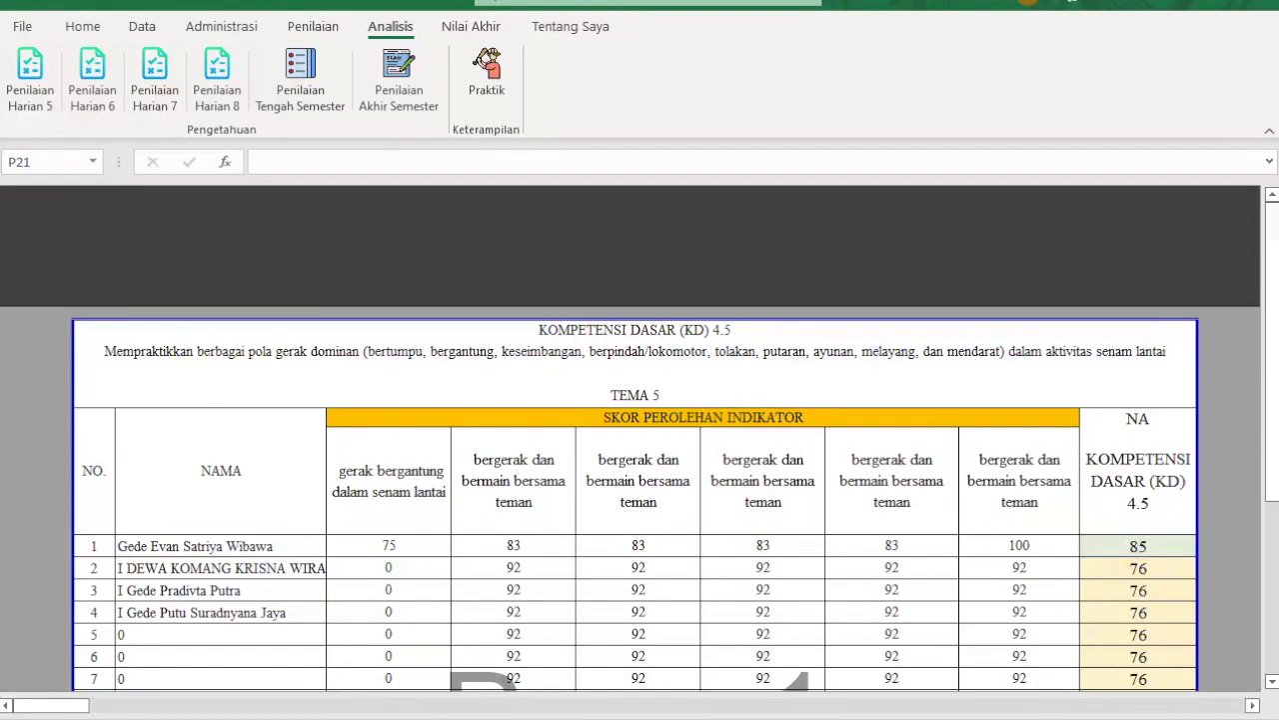
{"action": "mouse_move", "coordinate": [1273, 425]}
{"action": "left_mouse_down"}
{"action": "mouse_move", "coordinate": [1272, 497]}
{"action": "mouse_move", "coordinate": [1260, 386]}
{"action": "left_mouse_up"}
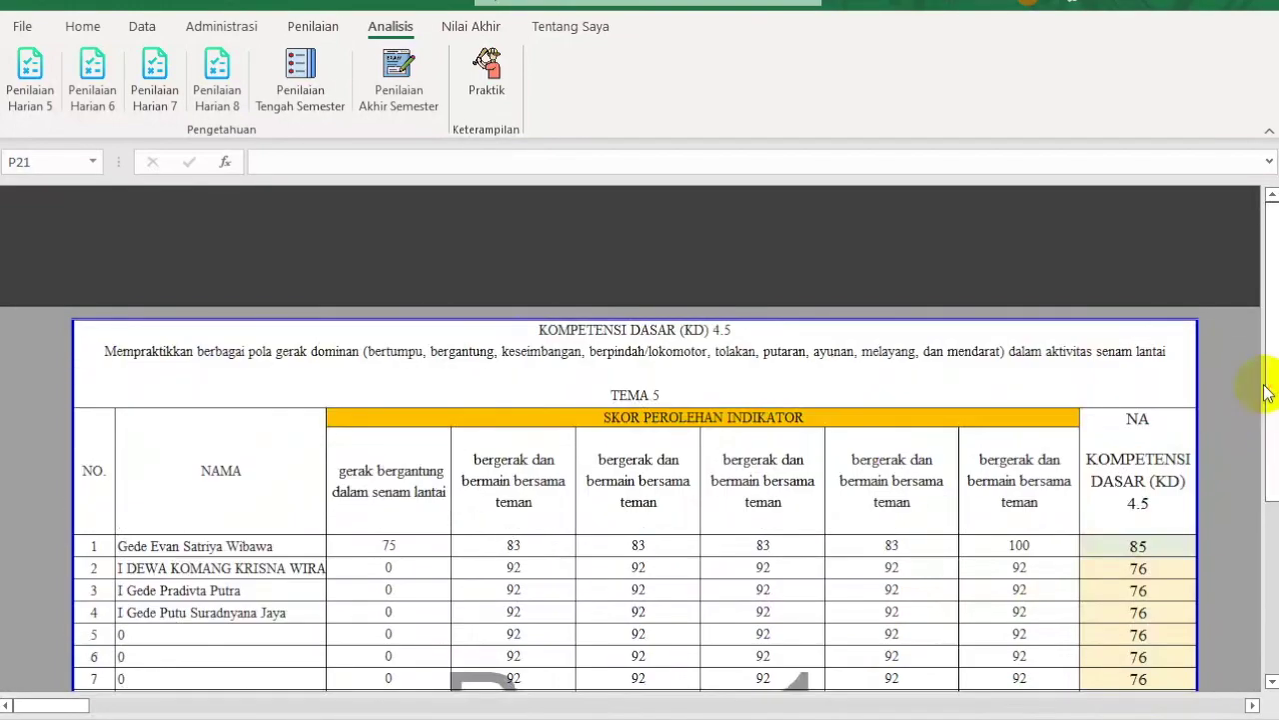
{"action": "scroll", "coordinate": [1143, 495], "scroll_direction": "down", "scroll_amount": 3}
{"action": "scroll", "coordinate": [1143, 492], "scroll_direction": "down", "scroll_amount": 3}
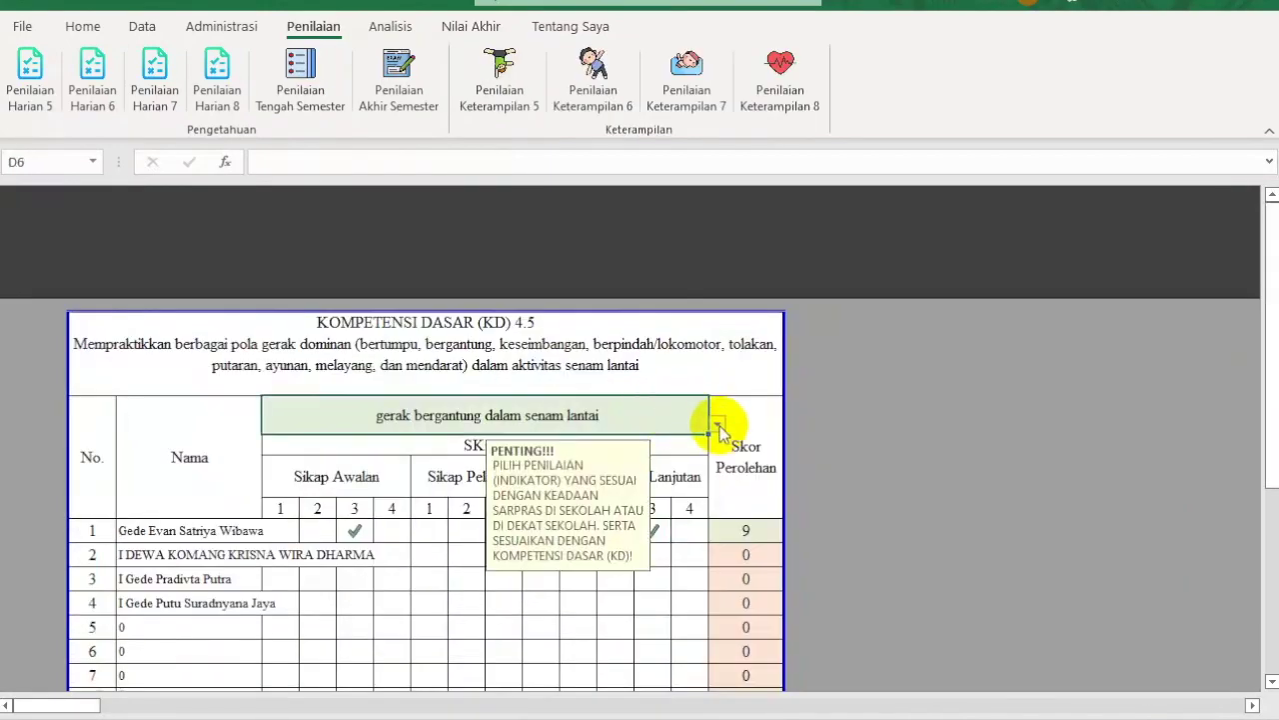
Step: Recheck the indicator list, reopen the practical-skills analysis and review NA scores 85 and 76
{"action": "left_click", "coordinate": [718, 425]}
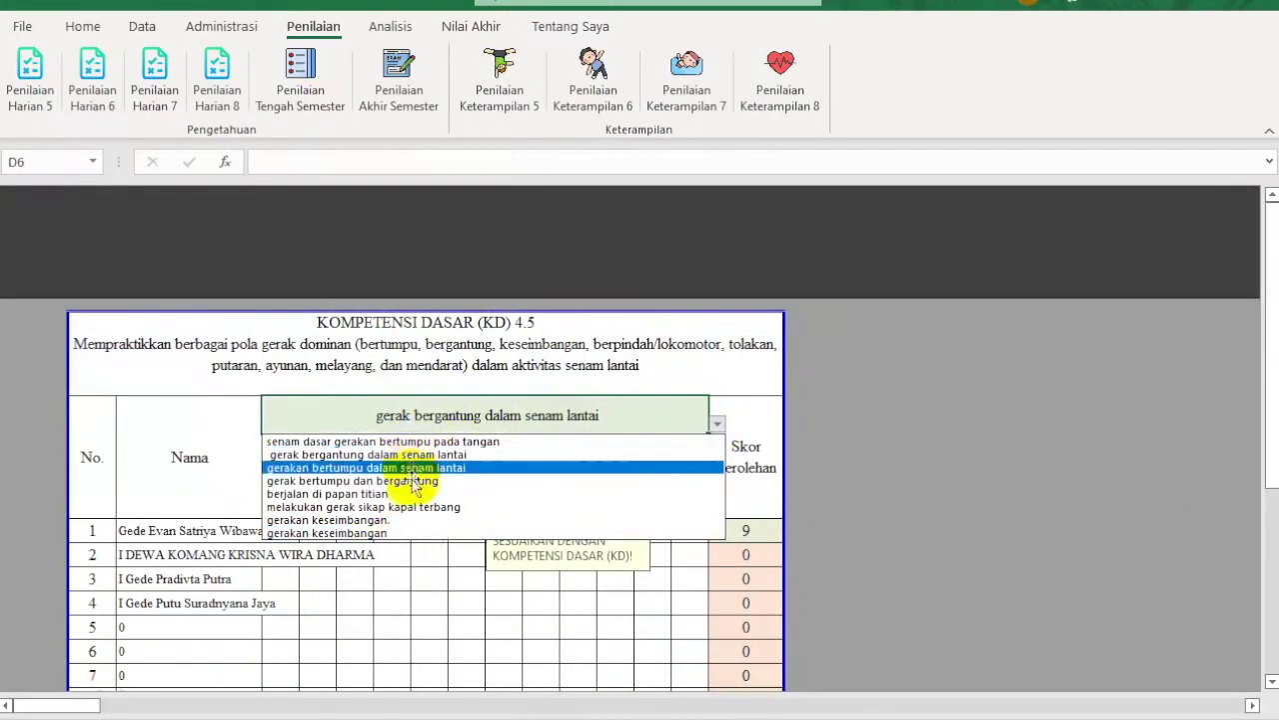
{"action": "left_click", "coordinate": [884, 410]}
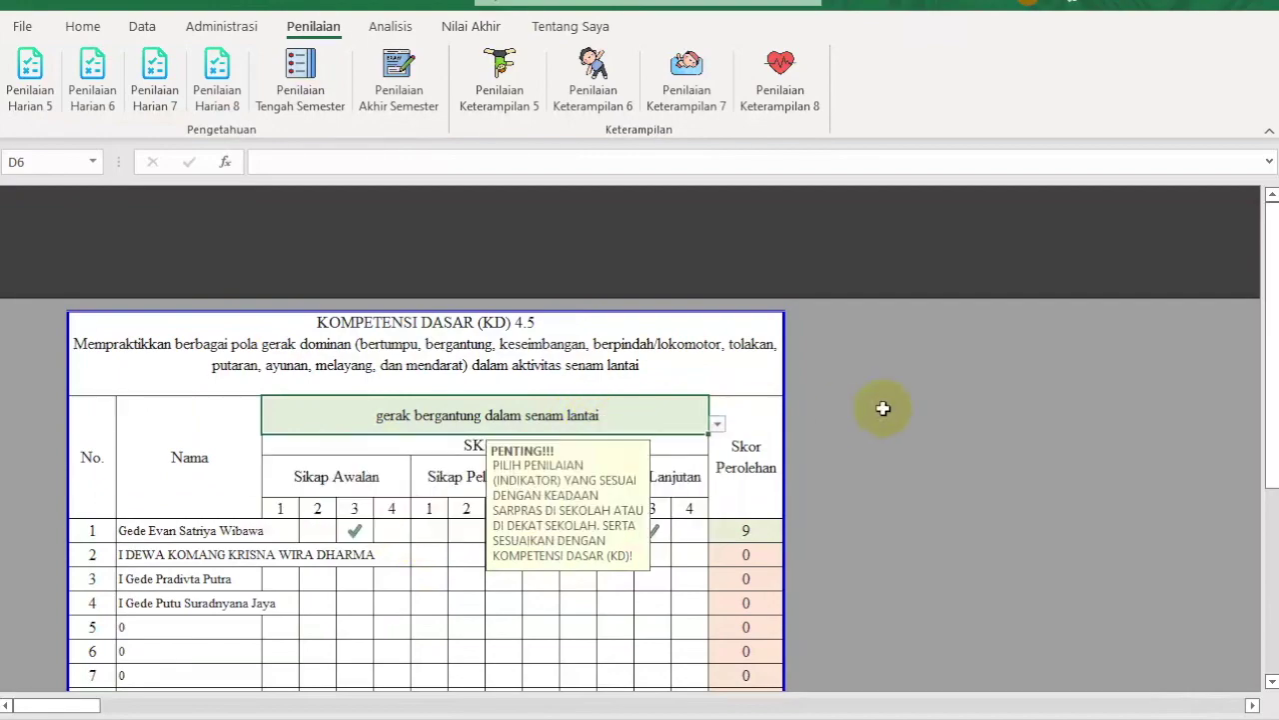
{"action": "left_click", "coordinate": [392, 28]}
{"action": "left_click", "coordinate": [484, 70]}
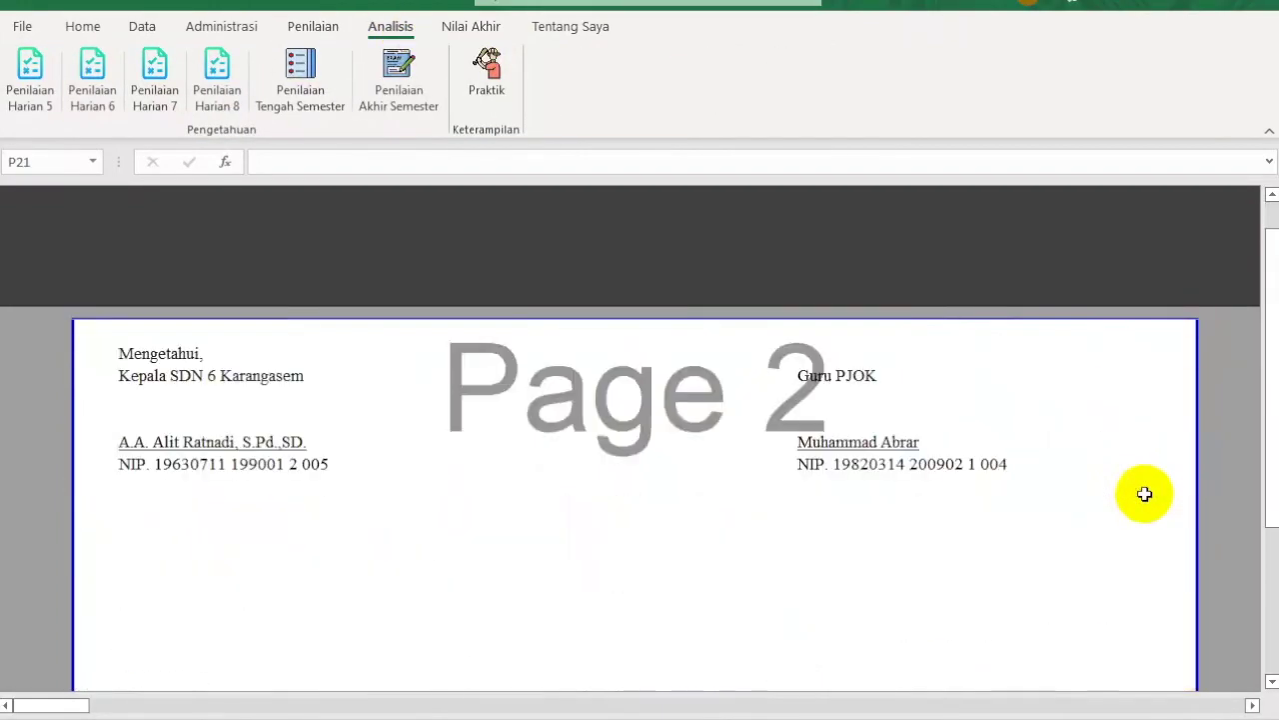
{"action": "scroll", "coordinate": [1142, 490], "scroll_direction": "down", "scroll_amount": 8}
{"action": "scroll", "coordinate": [1143, 493], "scroll_direction": "down", "scroll_amount": 9}
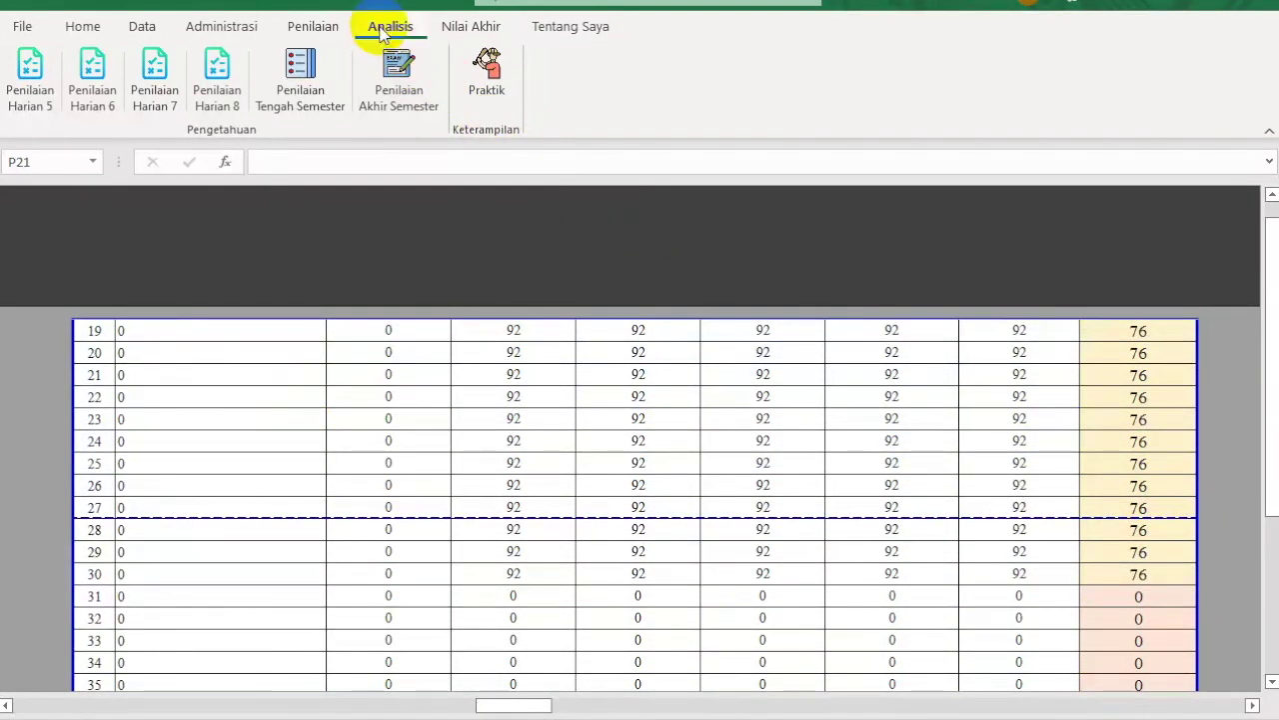
Step: Review the Tema 5 daily assessment analysis: 90 and 100, with #DIV/0! for the rest
{"action": "left_click", "coordinate": [318, 28]}
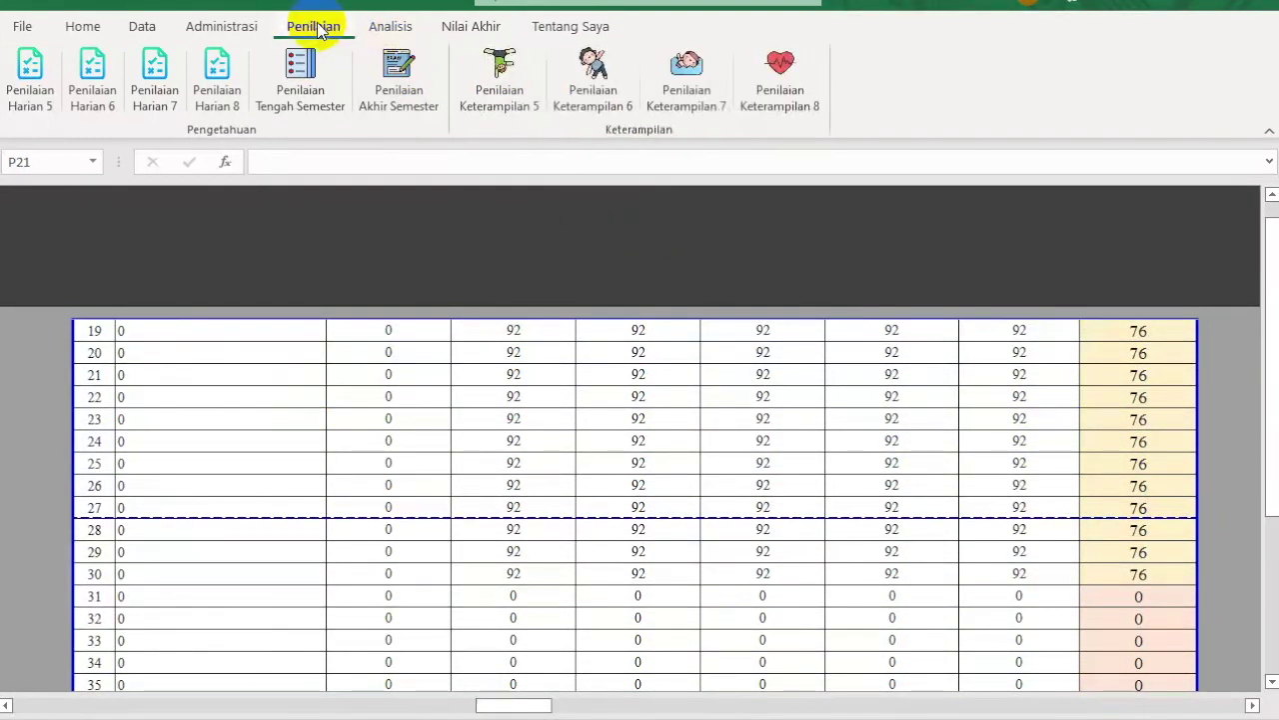
{"action": "left_click", "coordinate": [391, 27]}
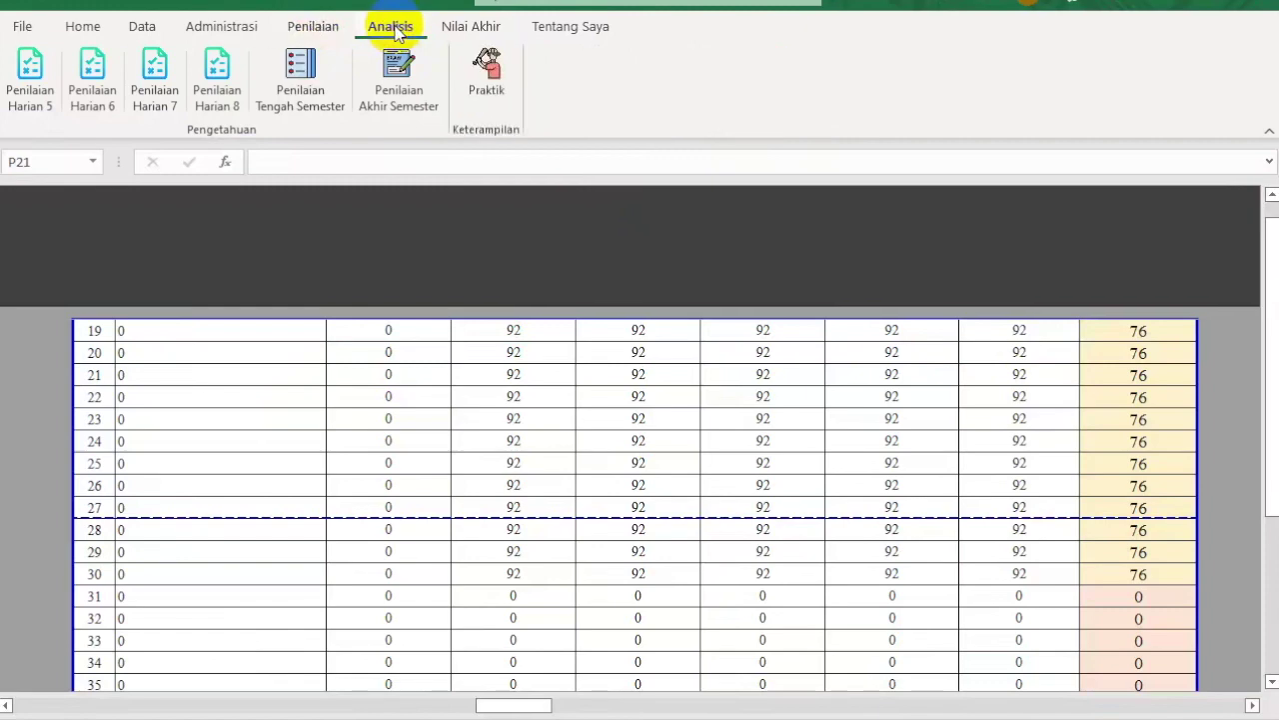
{"action": "left_click", "coordinate": [29, 62]}
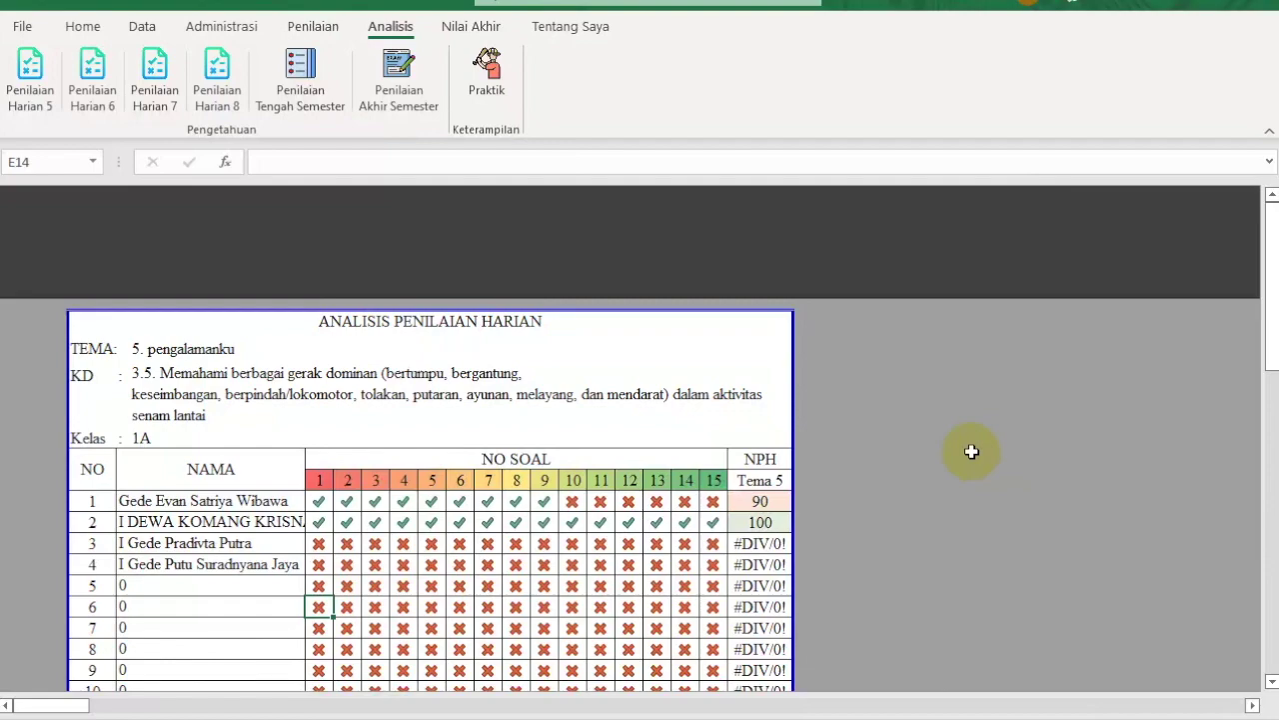
{"action": "scroll", "coordinate": [971, 452], "scroll_direction": "down", "scroll_amount": 5}
{"action": "scroll", "coordinate": [972, 452], "scroll_direction": "up", "scroll_amount": 4}
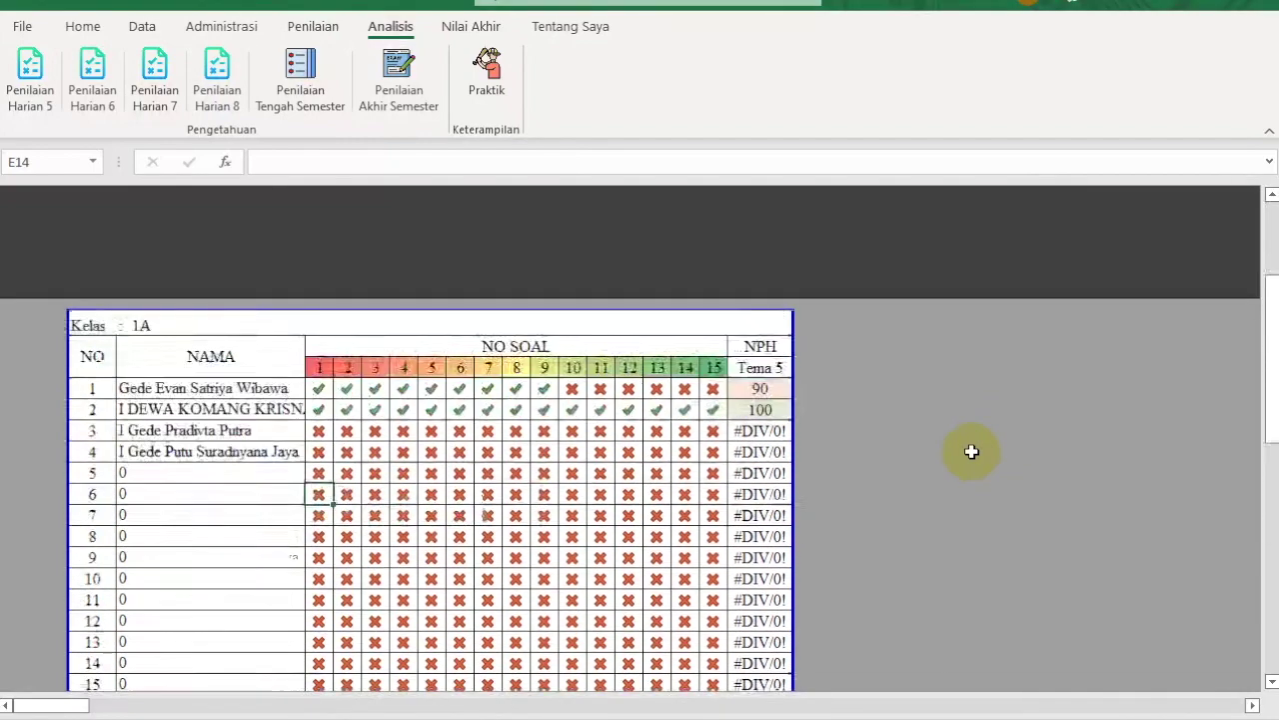
{"action": "scroll", "coordinate": [972, 452], "scroll_direction": "up", "scroll_amount": 2}
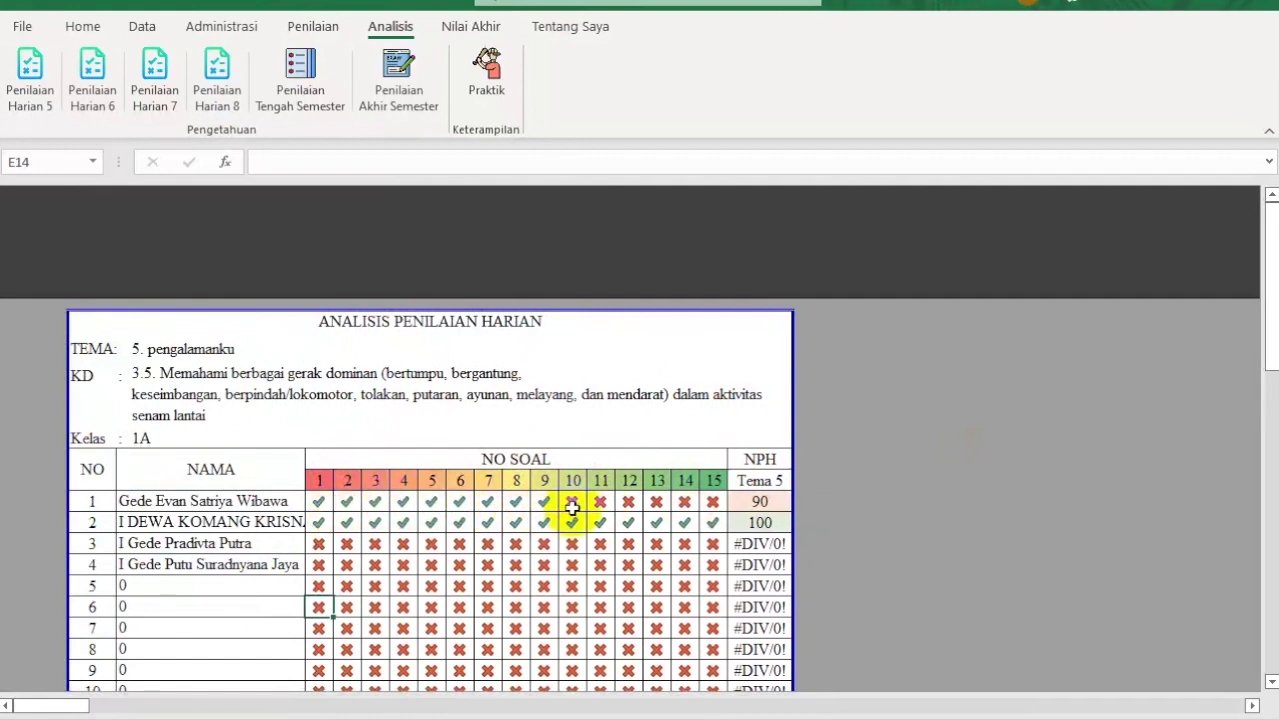
{"action": "key", "text": "ctrl+Page_Down"}
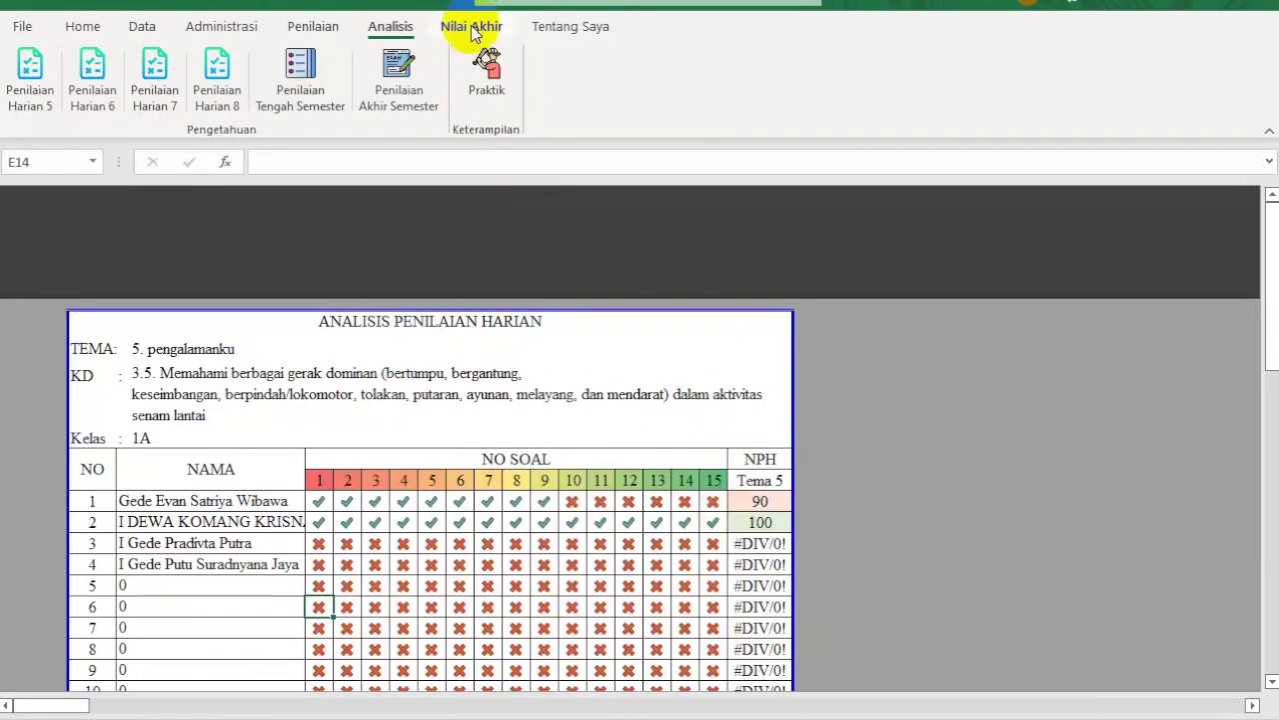
Step: Open the Semester 2 report sheet from the Nilai Akhir pages
{"action": "left_click", "coordinate": [471, 28]}
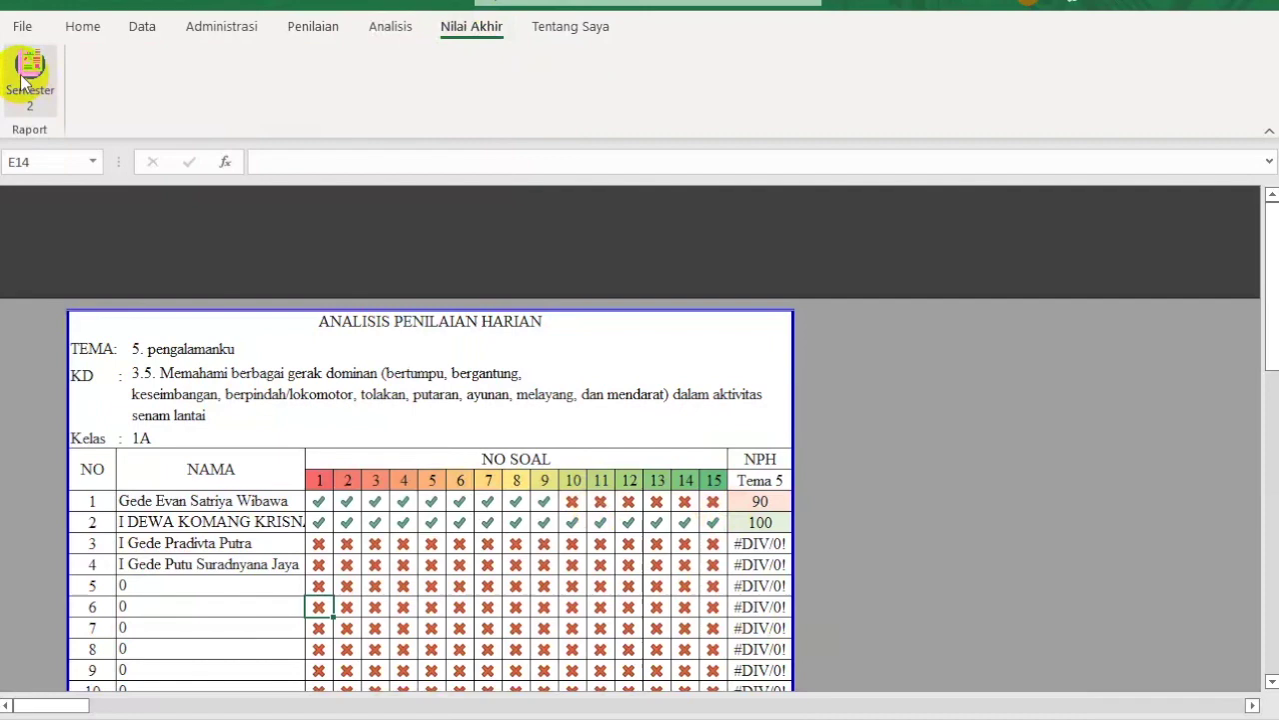
{"action": "left_click", "coordinate": [23, 80]}
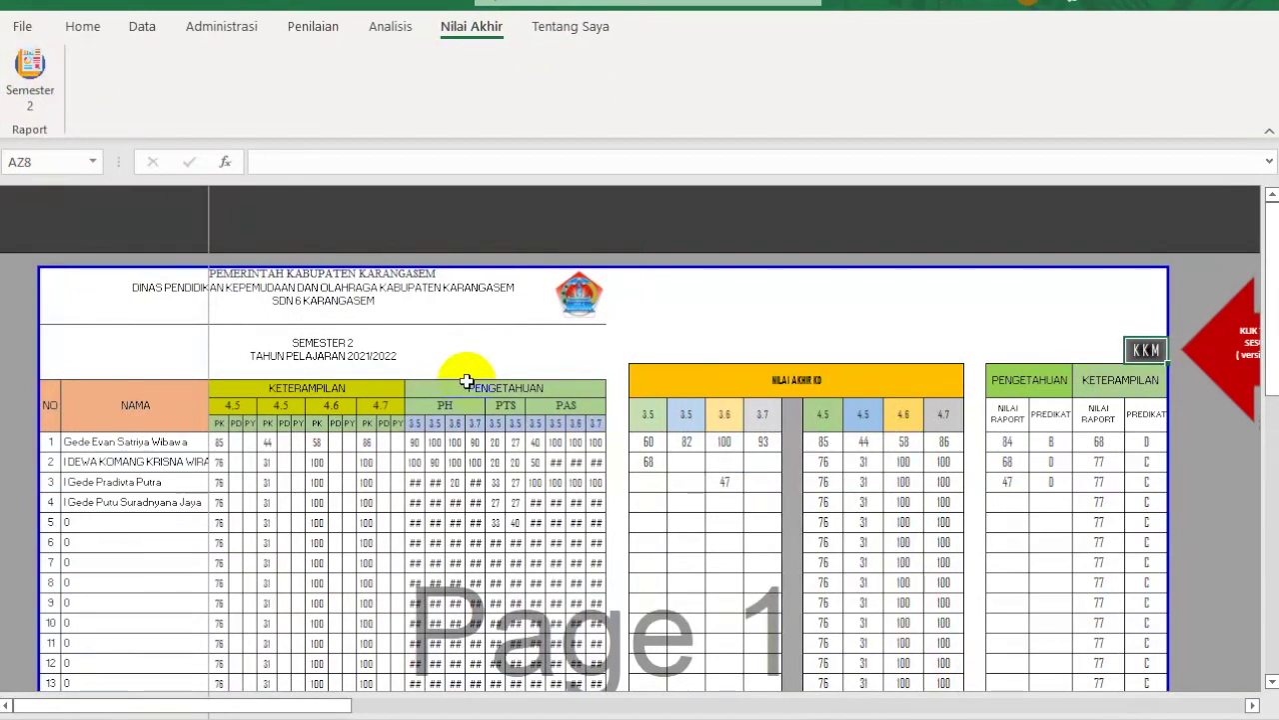
Step: Copy the school logo and place the pasted copy beside the original
{"action": "scroll", "coordinate": [1063, 603], "scroll_direction": "up", "scroll_amount": 2}
{"action": "right_click", "coordinate": [757, 325]}
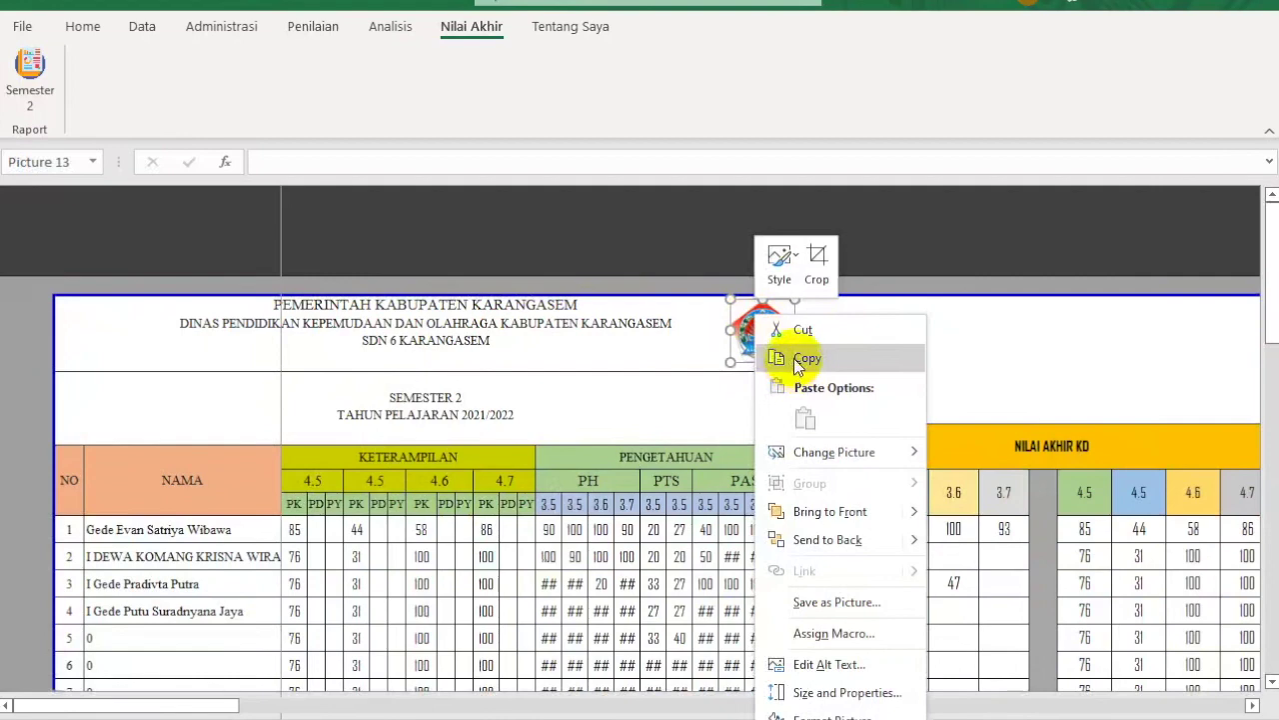
{"action": "left_click", "coordinate": [797, 360]}
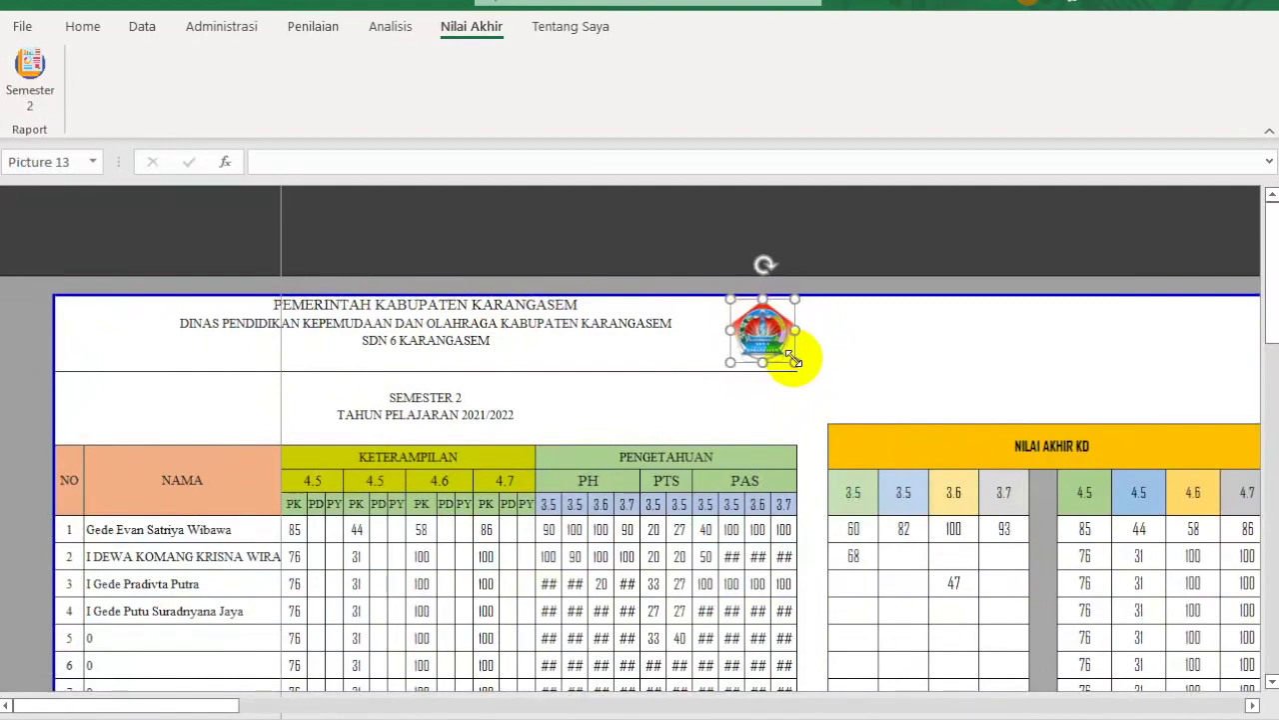
{"action": "key", "text": "ctrl+v"}
{"action": "left_click_drag", "start_coordinate": [770, 327], "coordinate": [841, 332]}
Step: Replace the logo copy with image #1 from D:\L\LOGO SD\TKN PEMBINA
{"action": "right_click", "coordinate": [843, 332]}
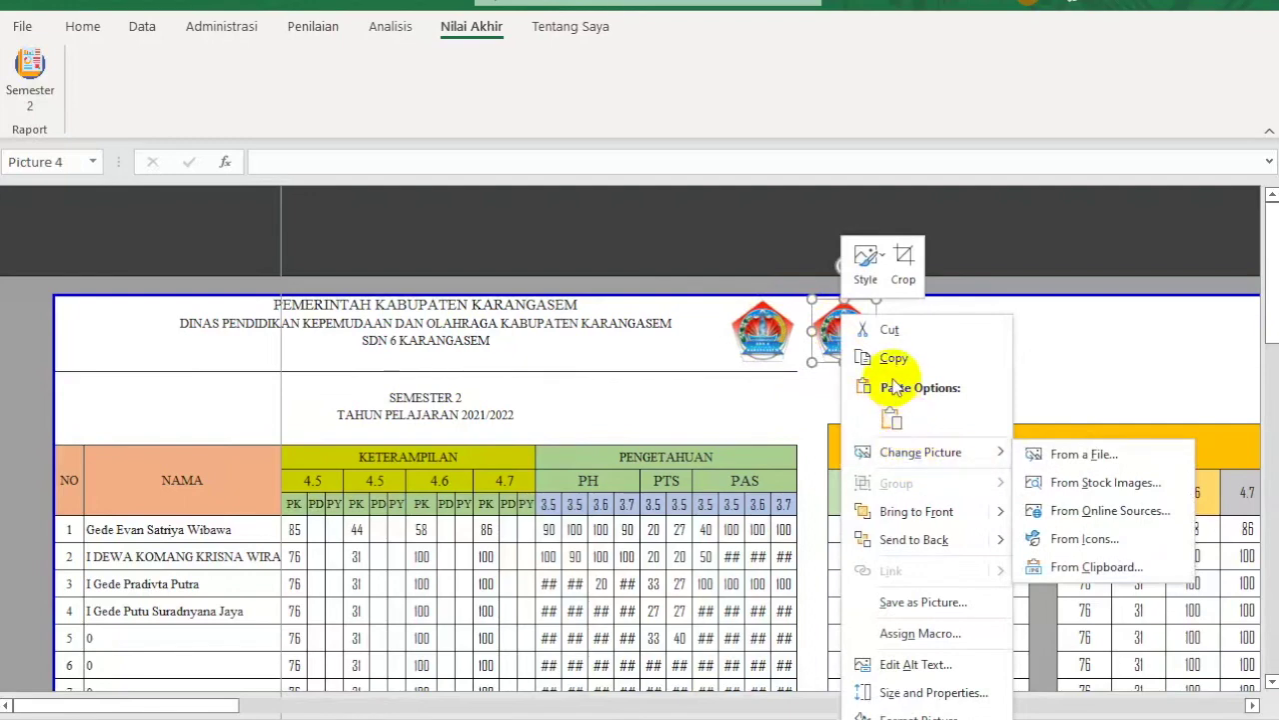
{"action": "mouse_move", "coordinate": [919, 452]}
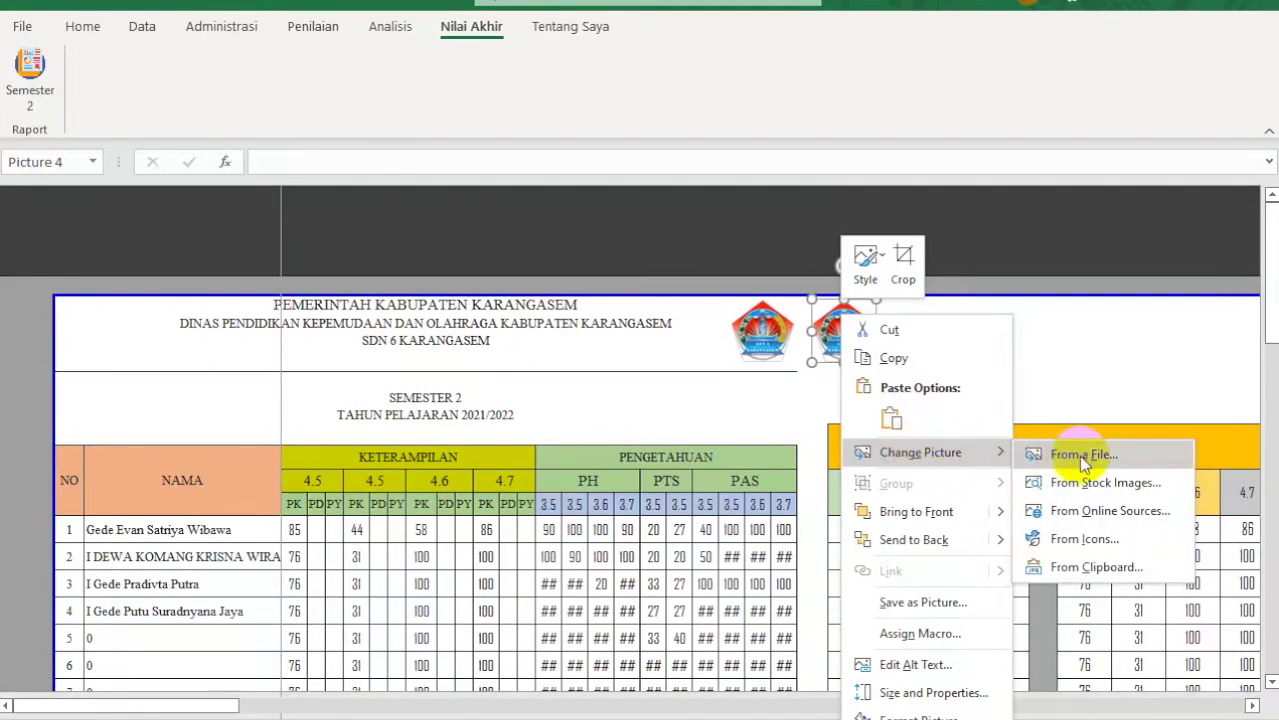
{"action": "left_click", "coordinate": [1119, 456]}
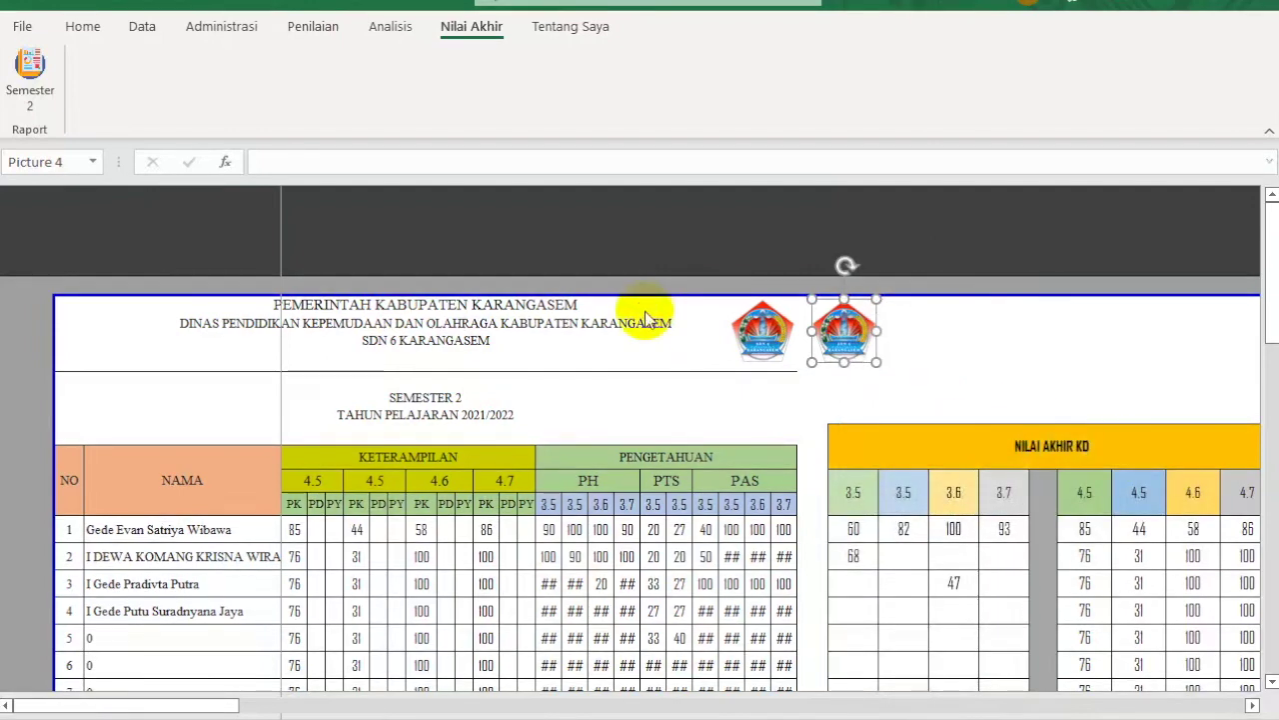
{"action": "type", "text": "D:"}
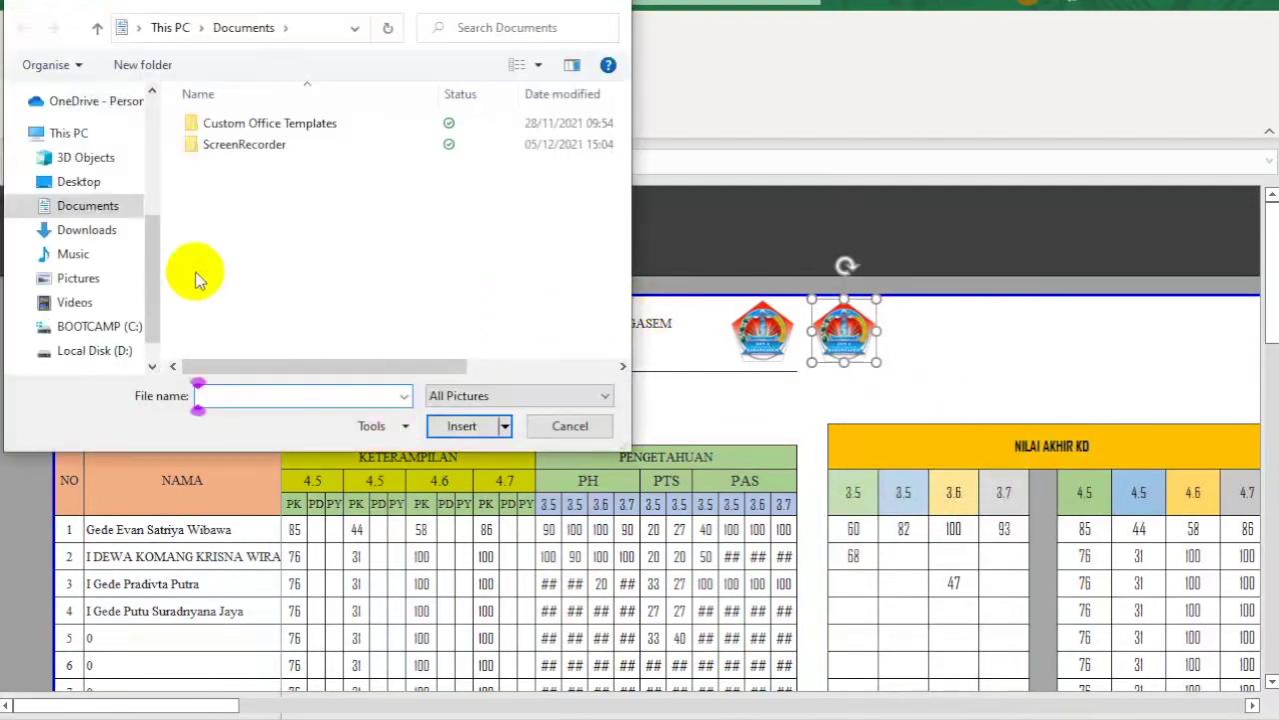
{"action": "key", "text": "Return"}
{"action": "double_click", "coordinate": [219, 330]}
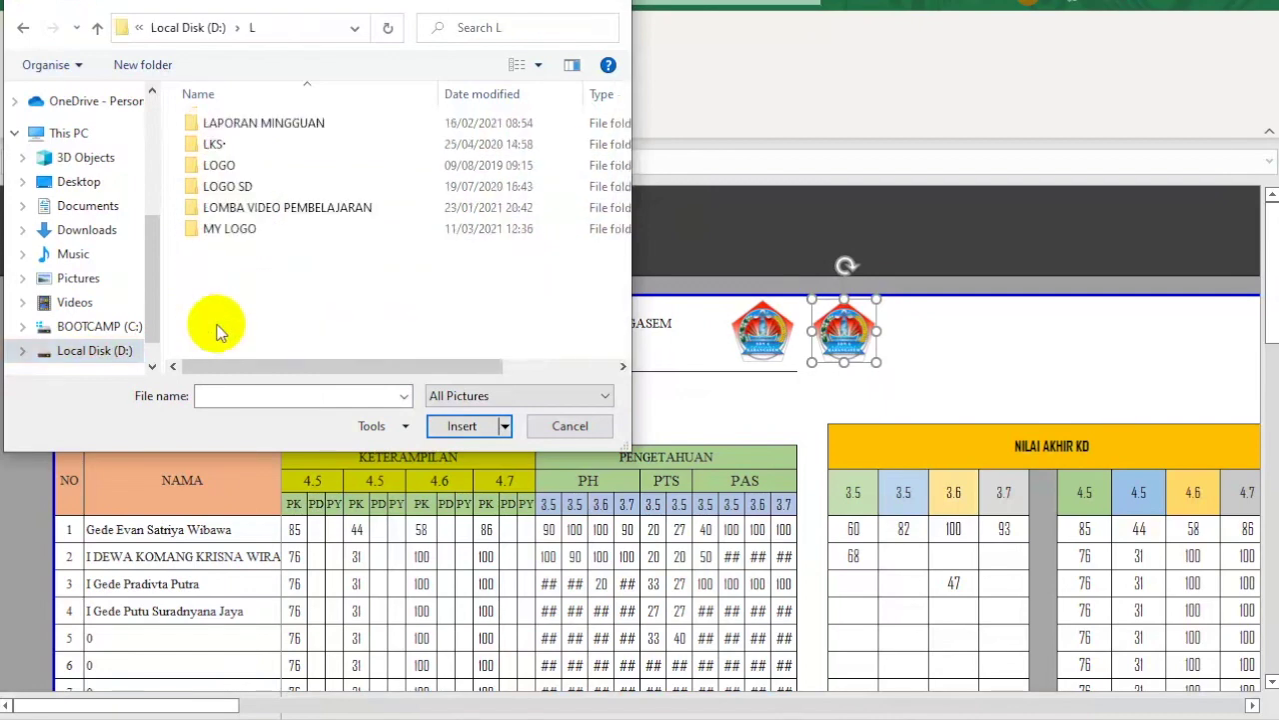
{"action": "double_click", "coordinate": [247, 189]}
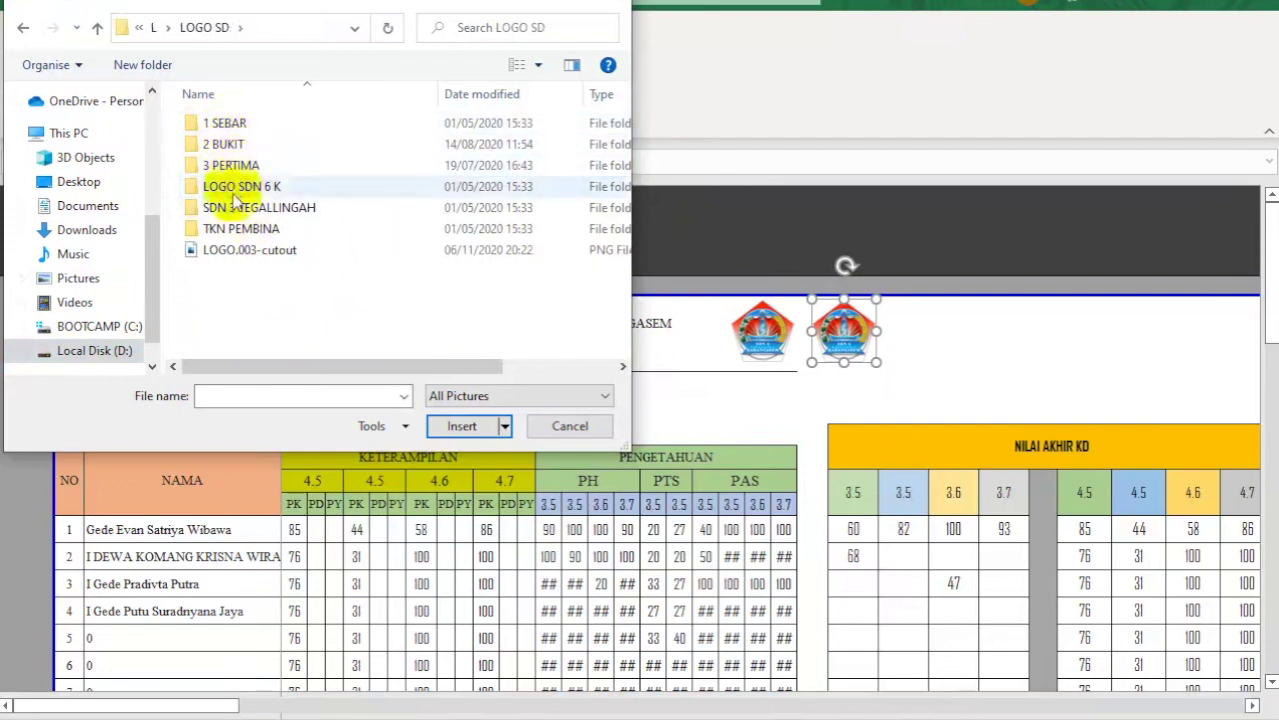
{"action": "left_click", "coordinate": [240, 232]}
{"action": "double_click", "coordinate": [240, 232]}
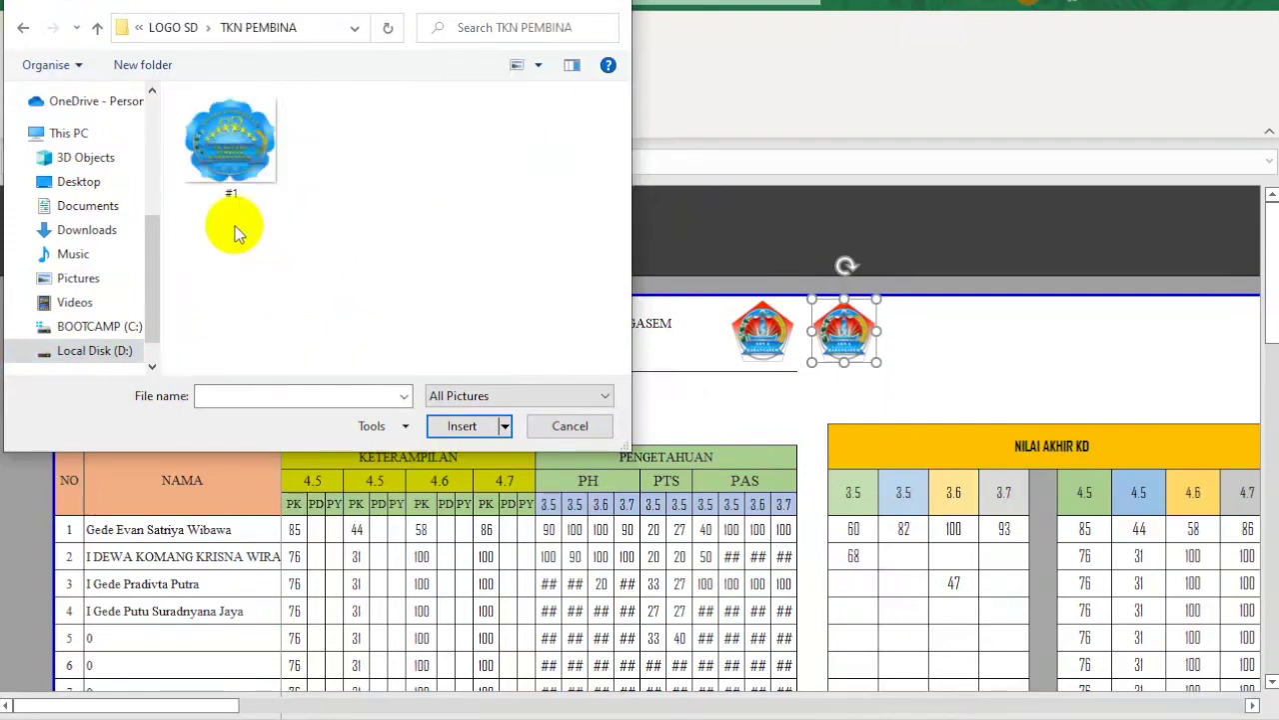
{"action": "left_click", "coordinate": [232, 159]}
{"action": "left_click", "coordinate": [463, 425]}
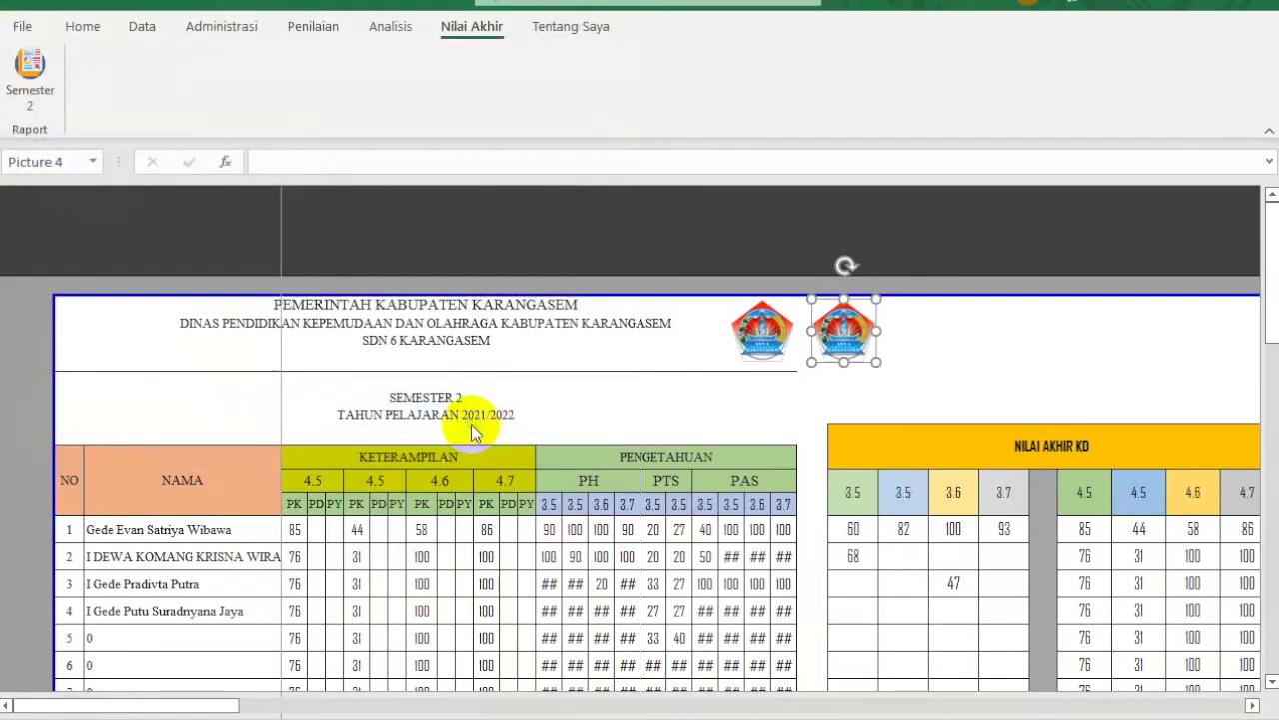
Step: Try moving the new logo to the header's top-left, then undo the move
{"action": "left_click_drag", "start_coordinate": [844, 325], "coordinate": [112, 332]}
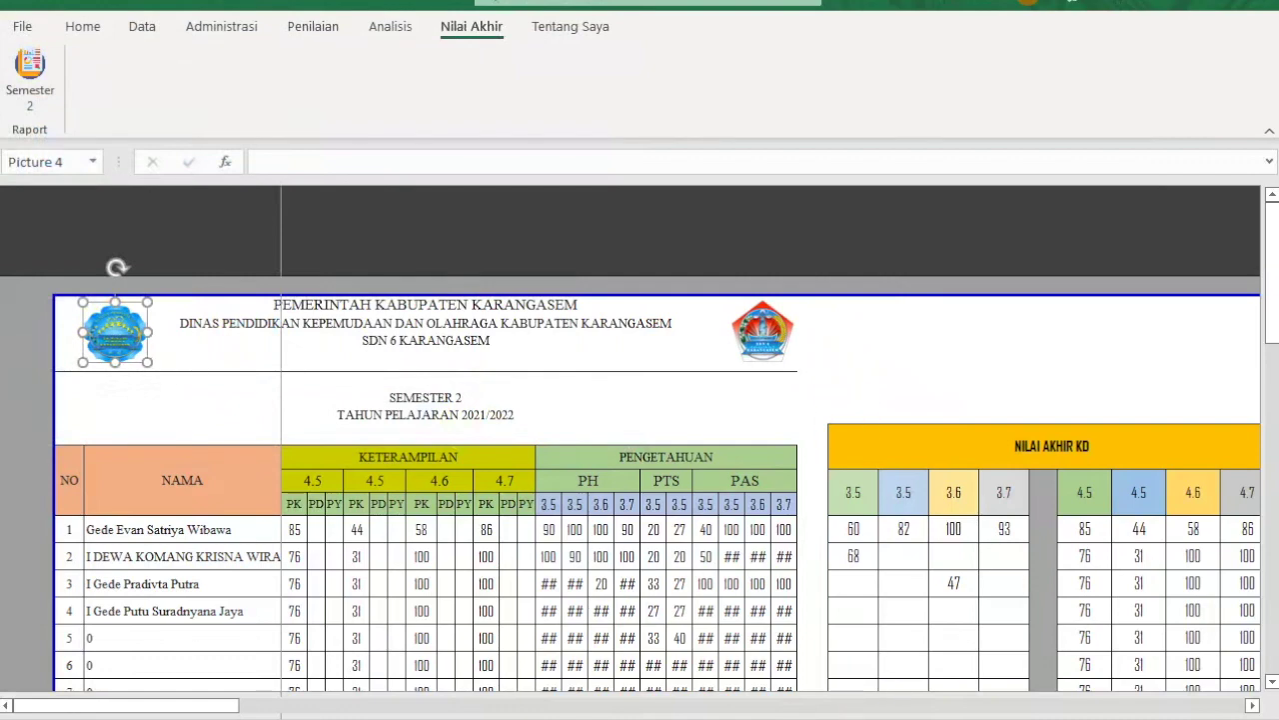
{"action": "key", "text": "ctrl+z"}
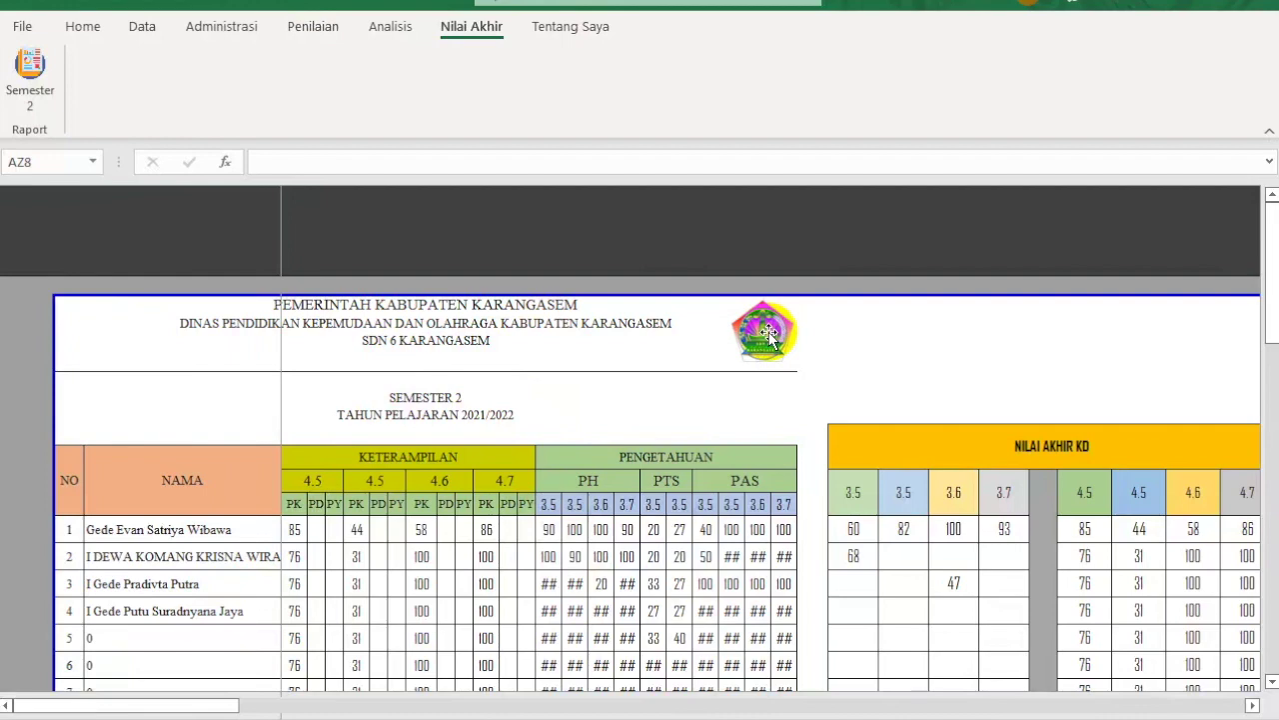
{"action": "left_click_drag", "start_coordinate": [168, 706], "coordinate": [551, 706]}
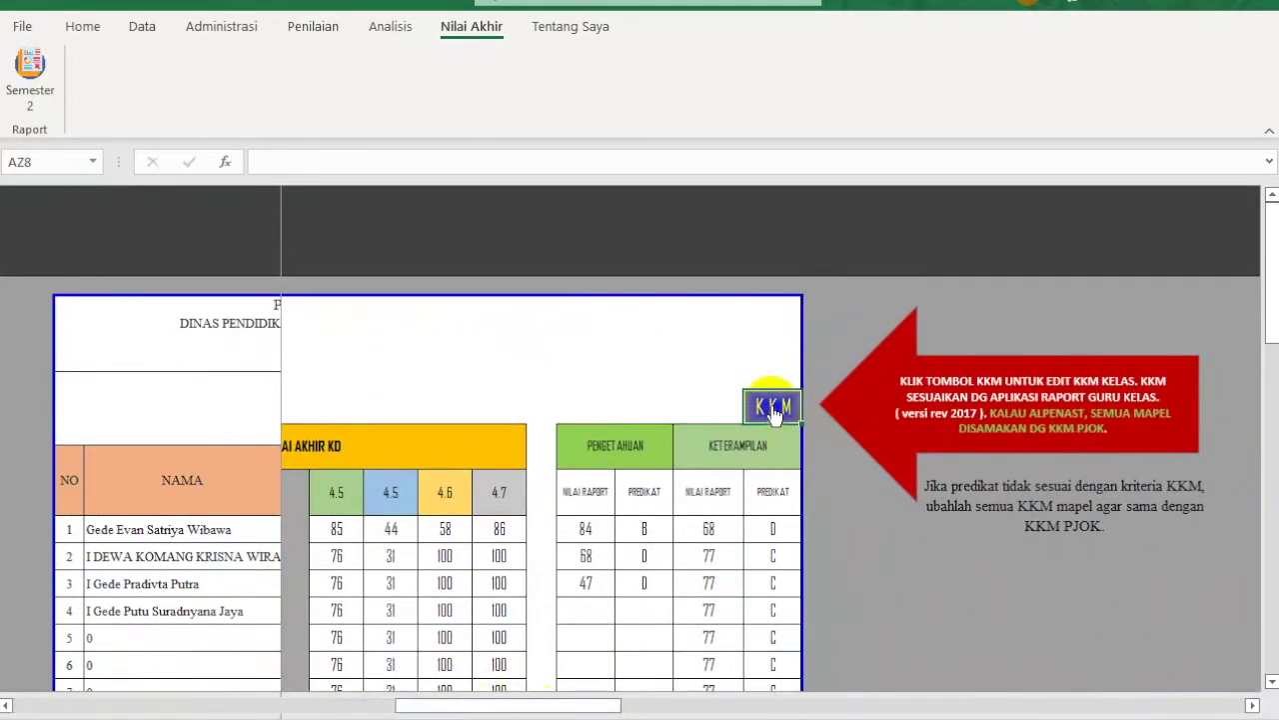
{"action": "left_click", "coordinate": [775, 407]}
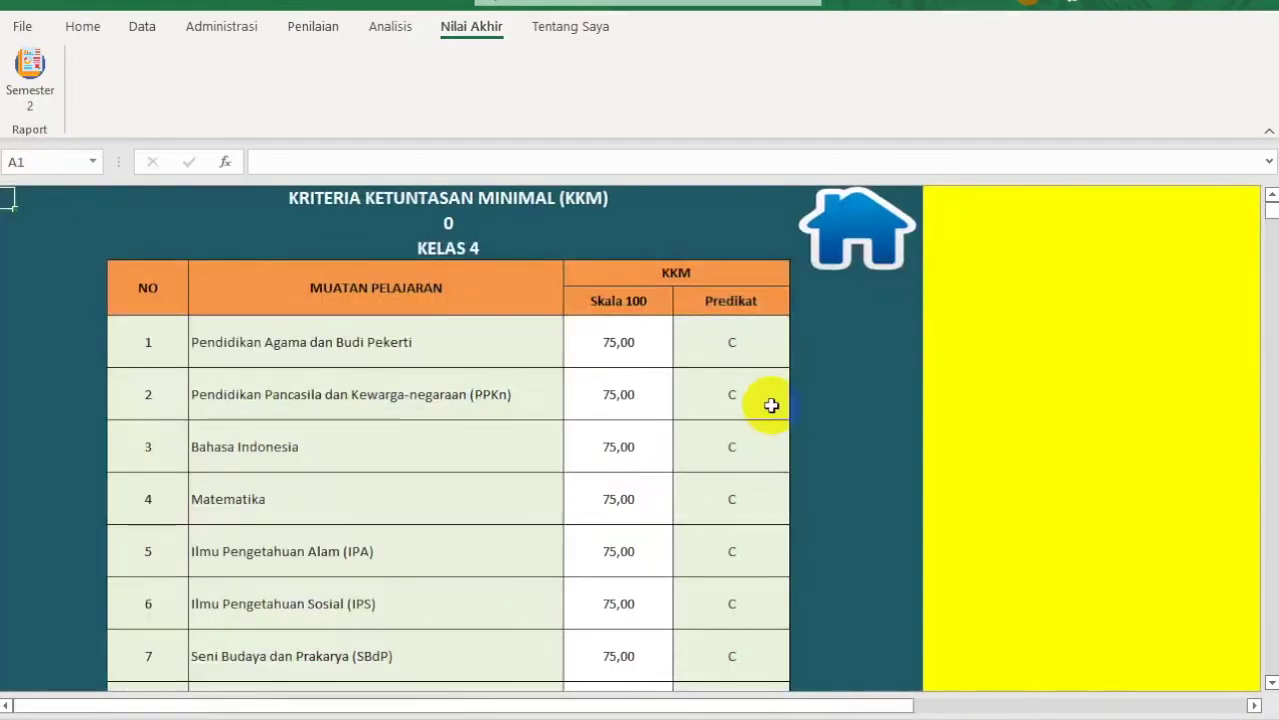
{"action": "left_click", "coordinate": [626, 343]}
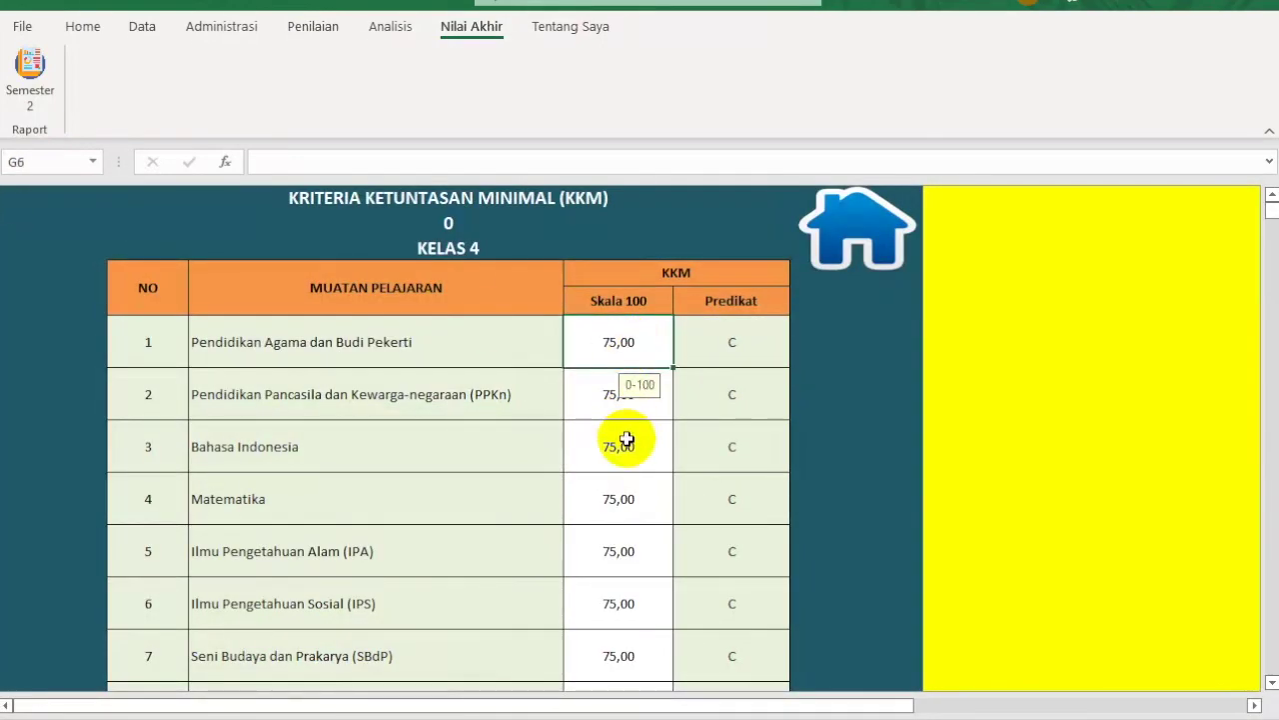
{"action": "scroll", "coordinate": [627, 440], "scroll_direction": "down", "scroll_amount": 1}
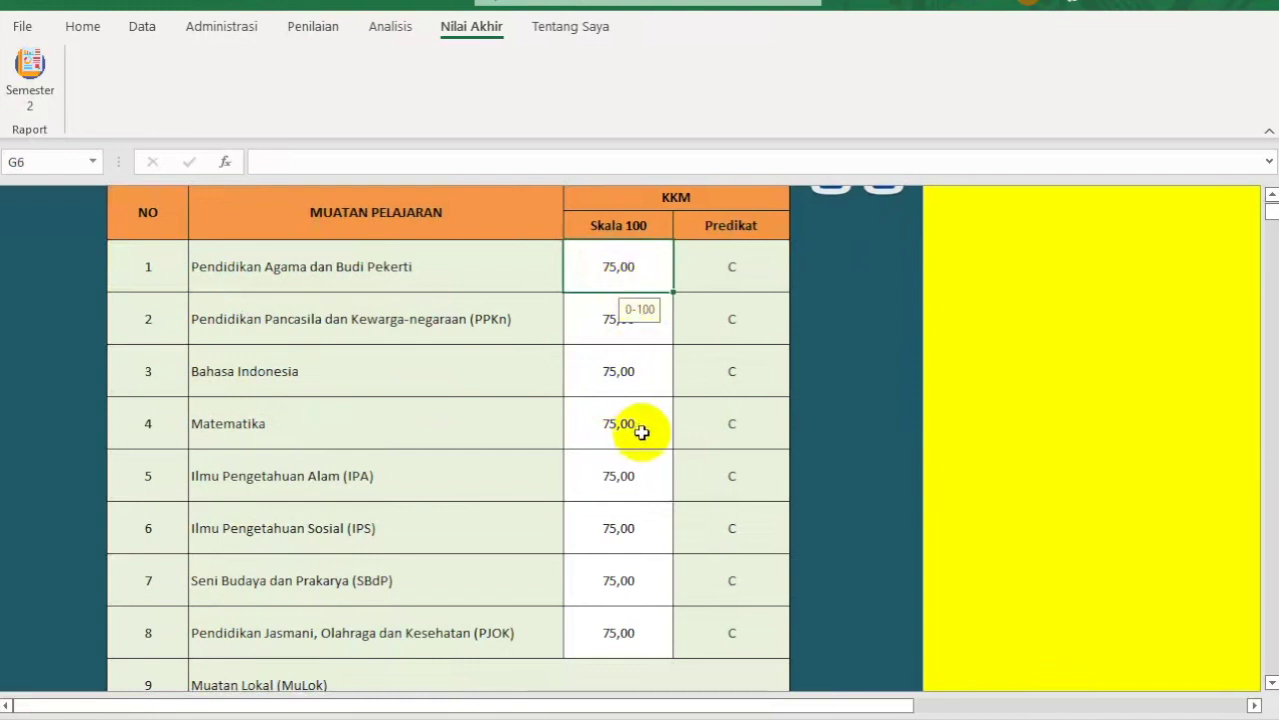
{"action": "scroll", "coordinate": [640, 429], "scroll_direction": "down", "scroll_amount": 3}
{"action": "left_click", "coordinate": [620, 519]}
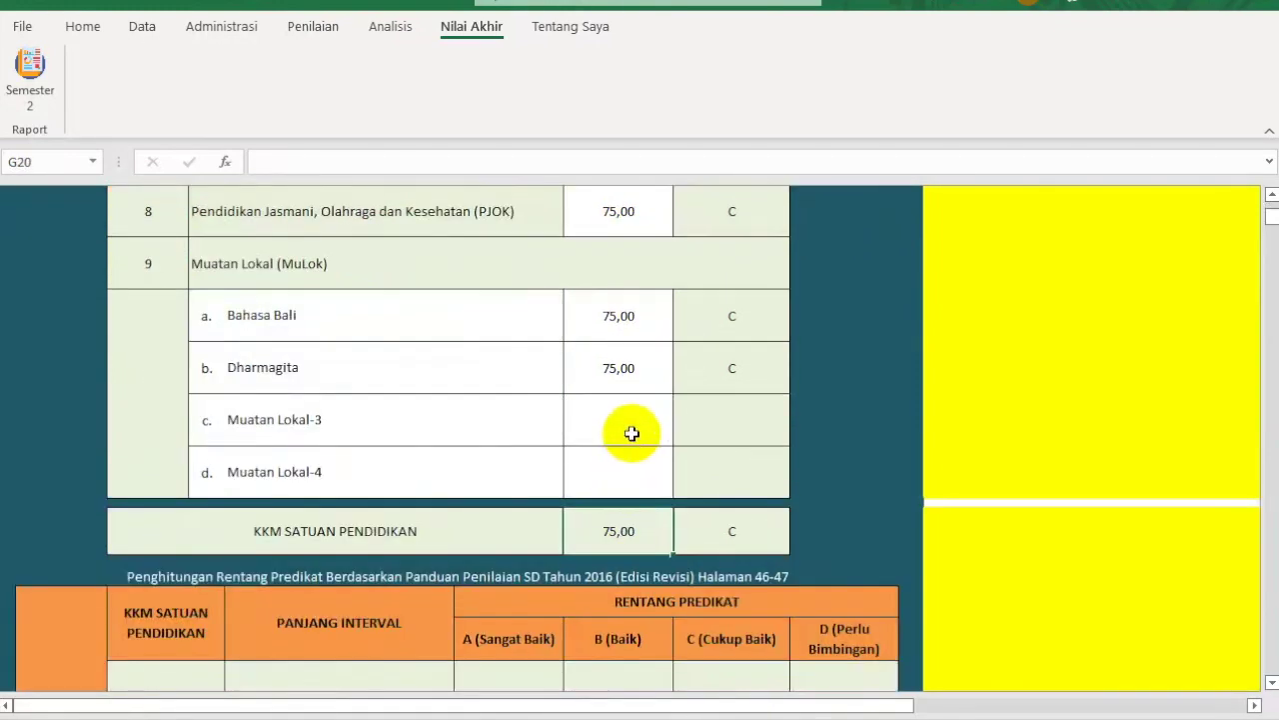
{"action": "scroll", "coordinate": [631, 433], "scroll_direction": "down", "scroll_amount": 1}
{"action": "scroll", "coordinate": [632, 432], "scroll_direction": "up", "scroll_amount": 1}
{"action": "left_click", "coordinate": [610, 207]}
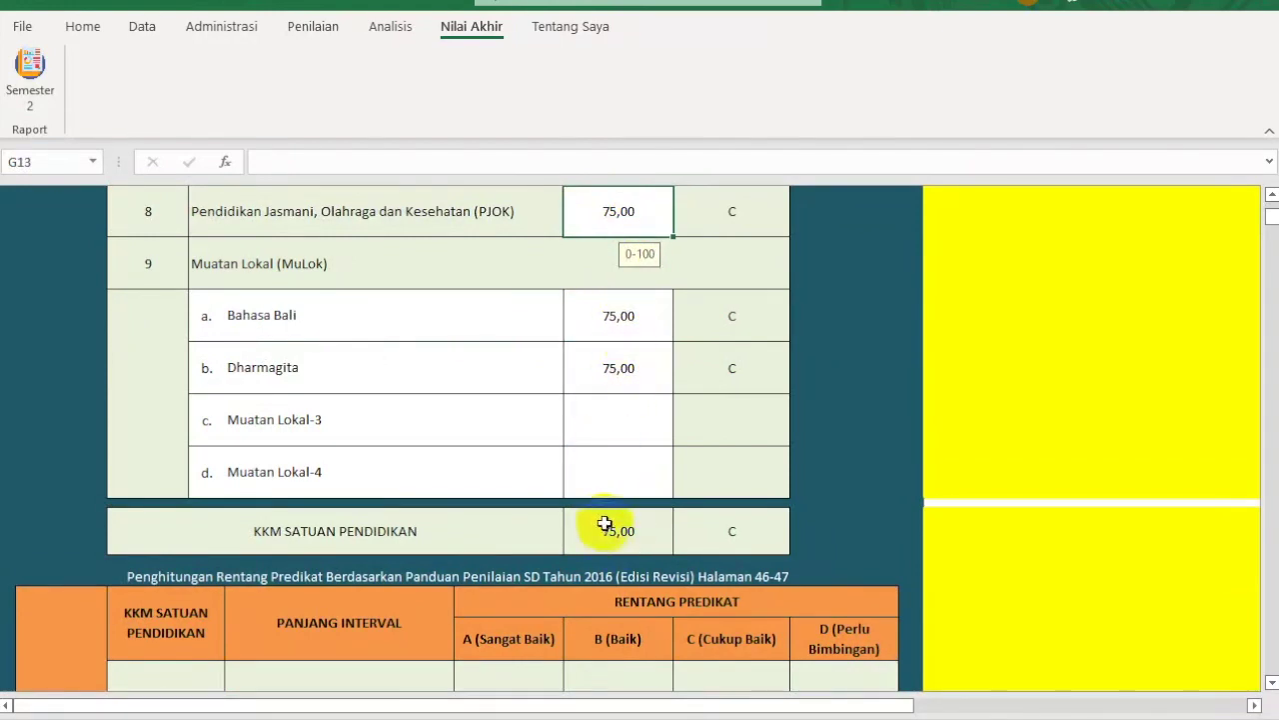
{"action": "scroll", "coordinate": [605, 524], "scroll_direction": "up", "scroll_amount": 3}
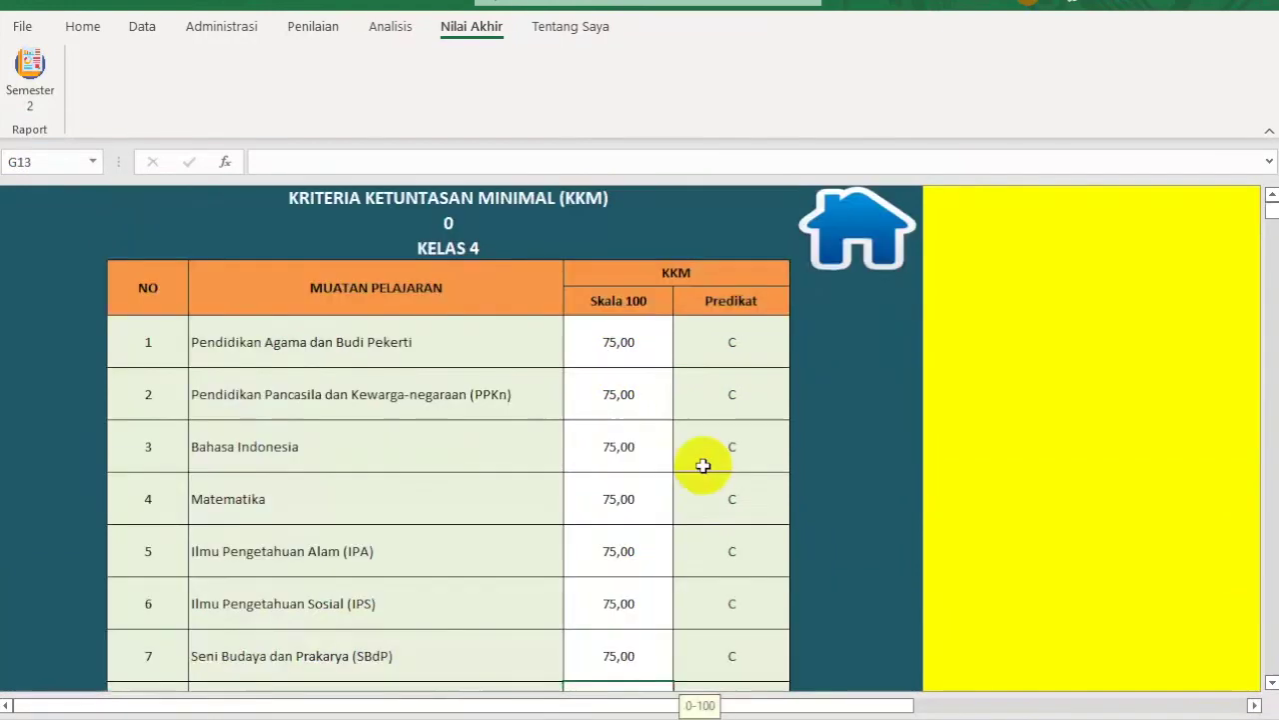
{"action": "left_click", "coordinate": [853, 215]}
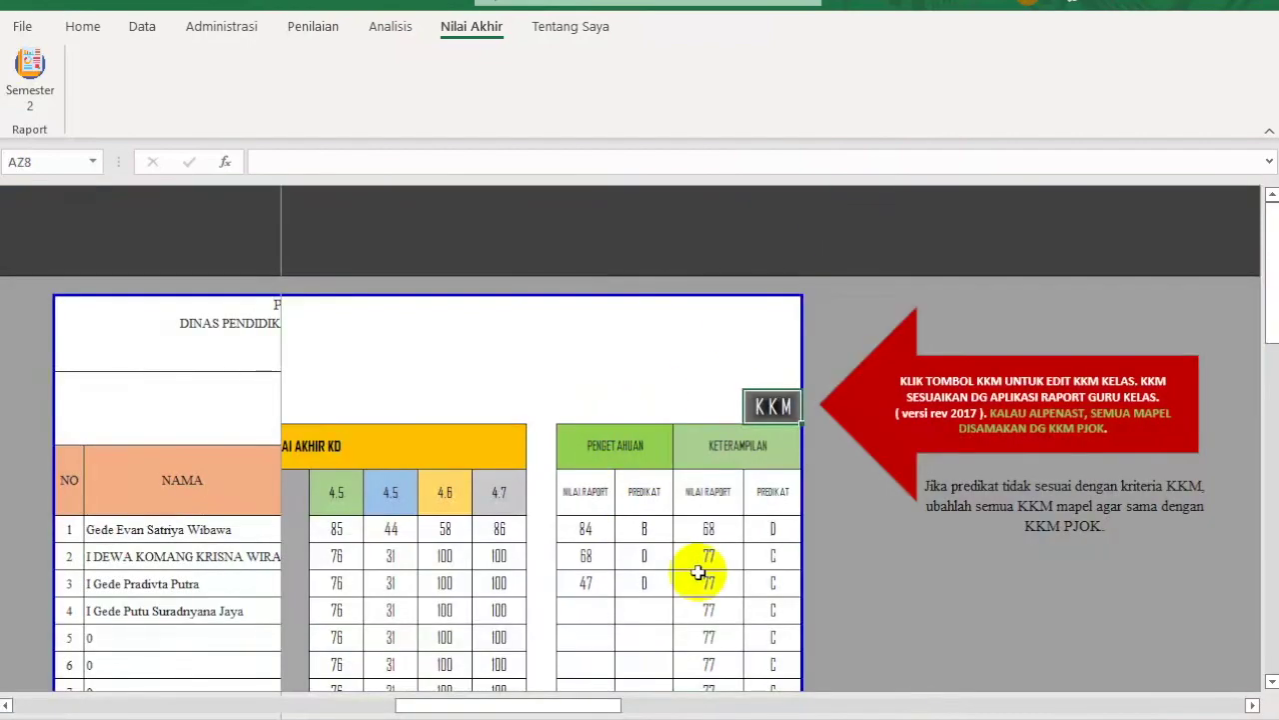
{"action": "left_click_drag", "start_coordinate": [537, 705], "coordinate": [94, 706]}
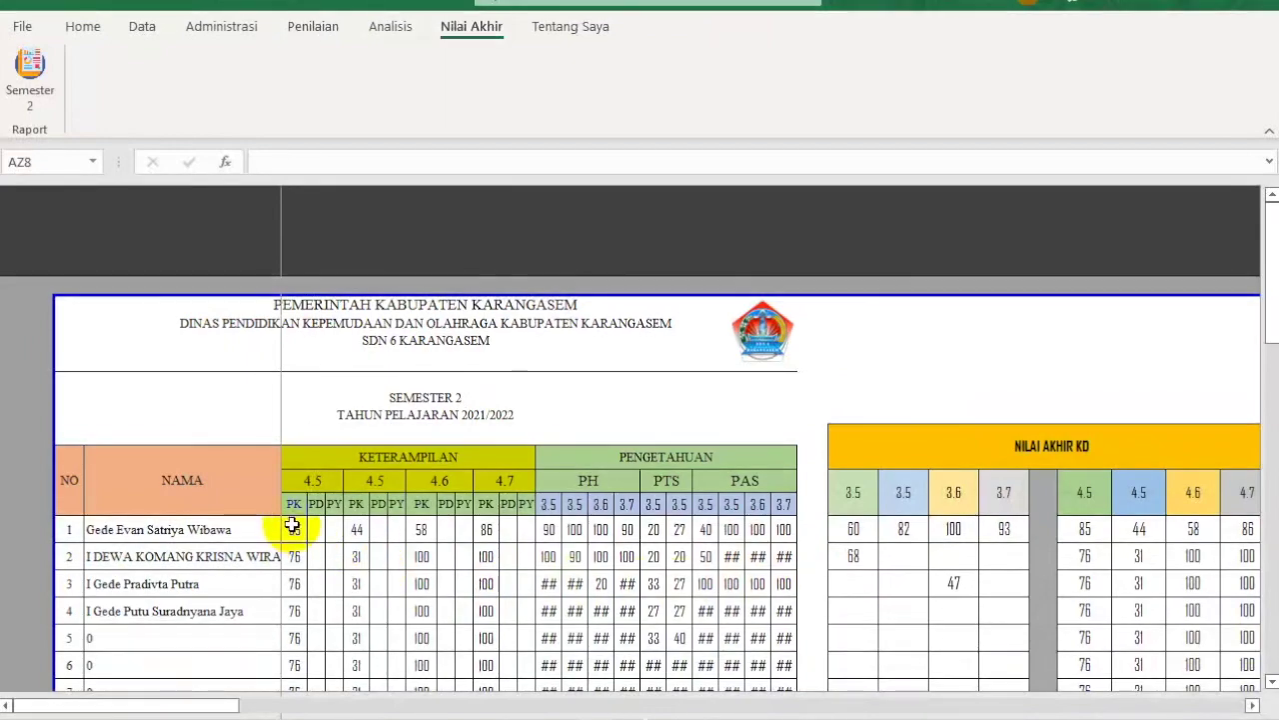
{"action": "left_click", "coordinate": [1231, 712]}
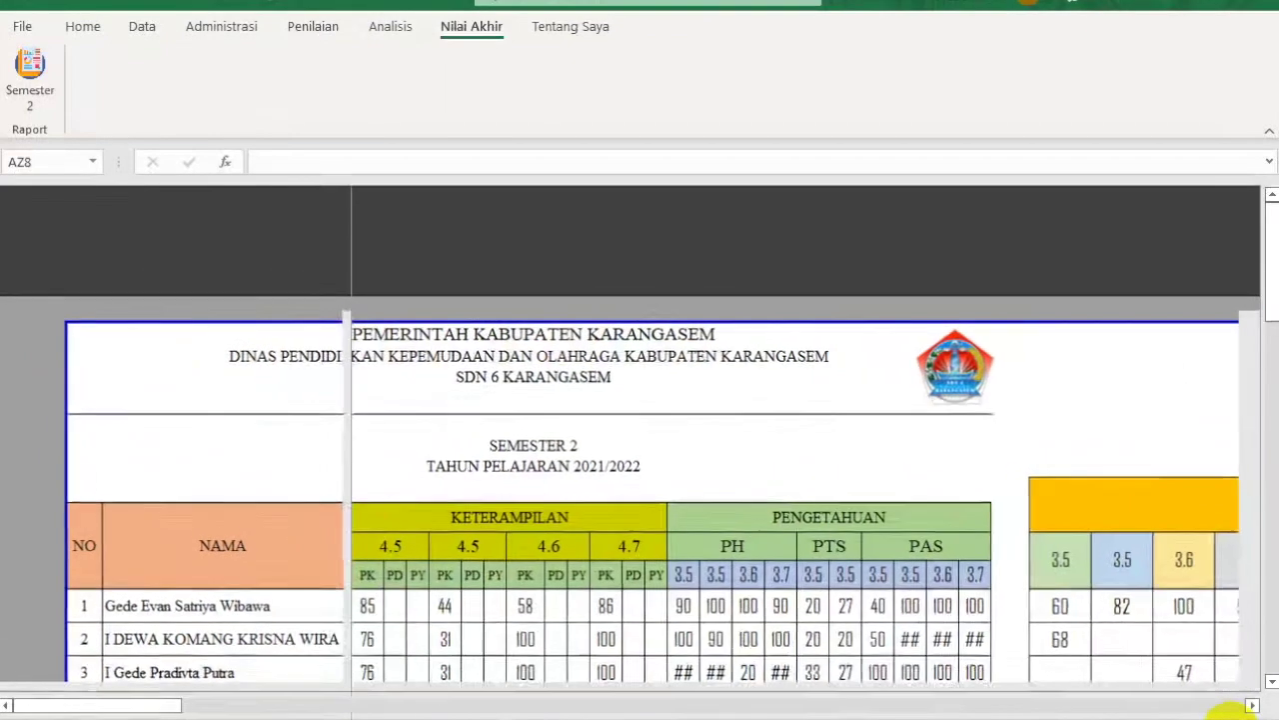
{"action": "left_click", "coordinate": [1231, 711]}
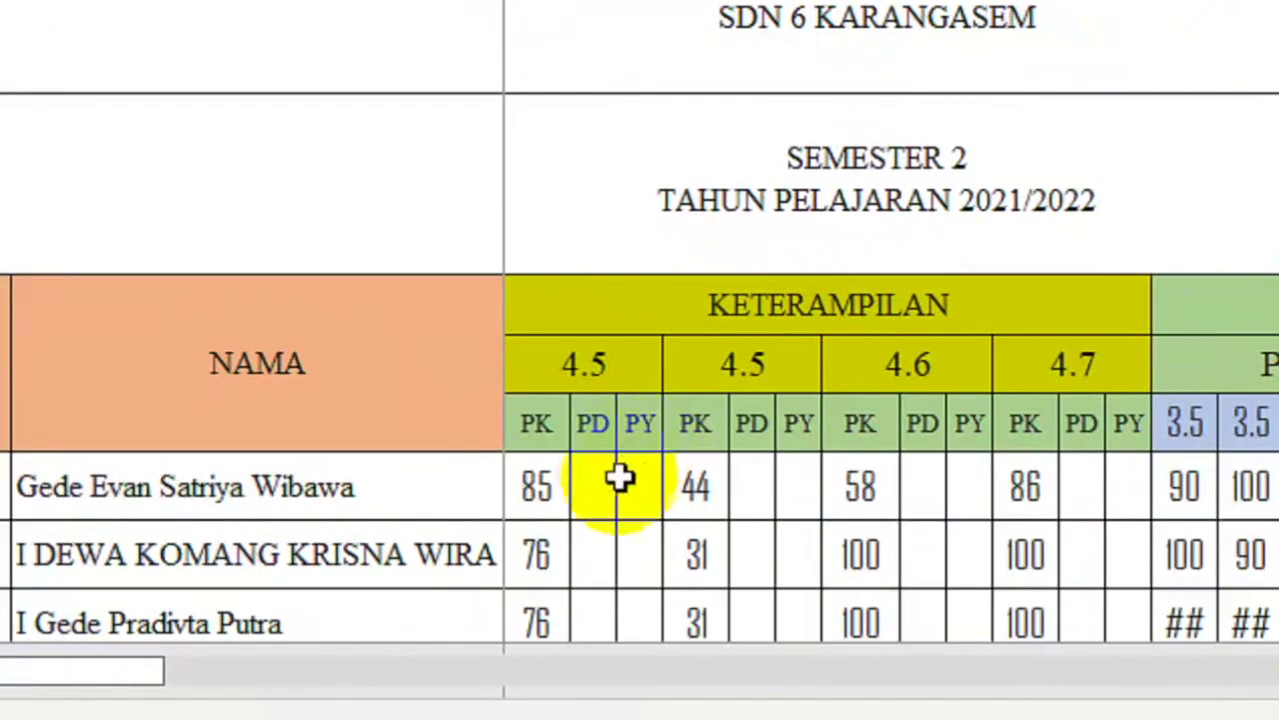
{"action": "left_click", "coordinate": [581, 486]}
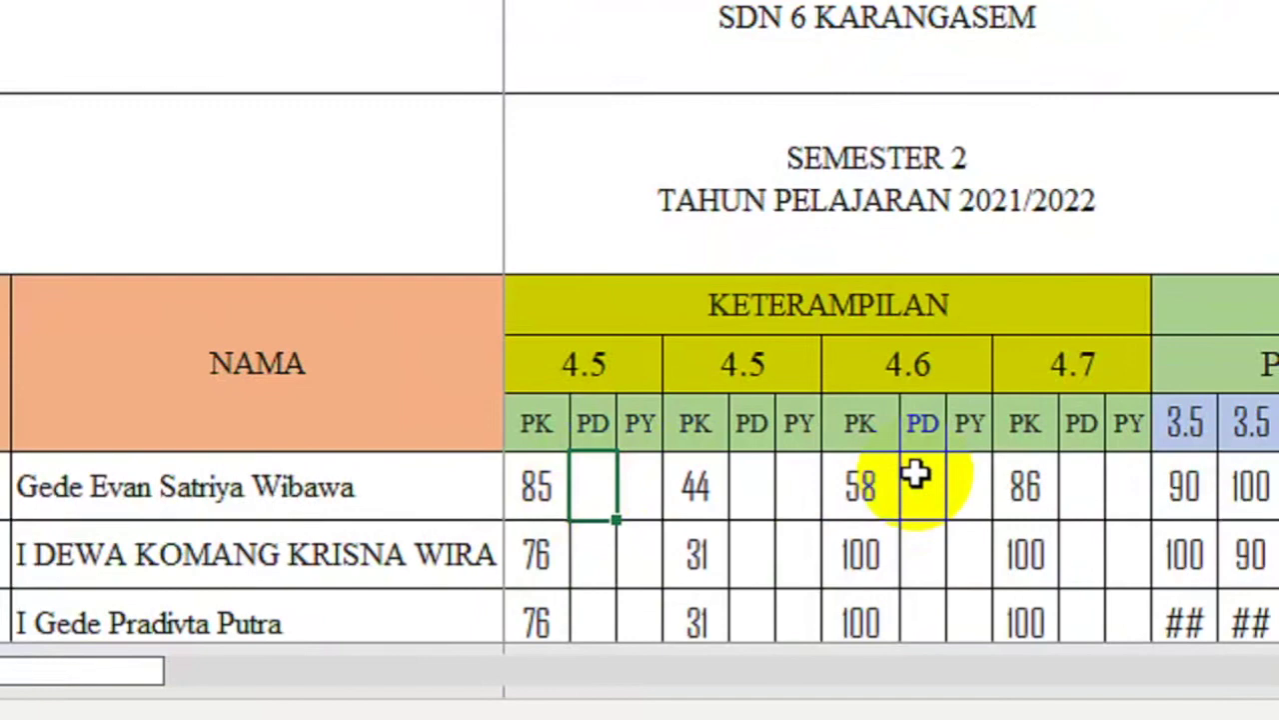
{"action": "type", "text": "77"}
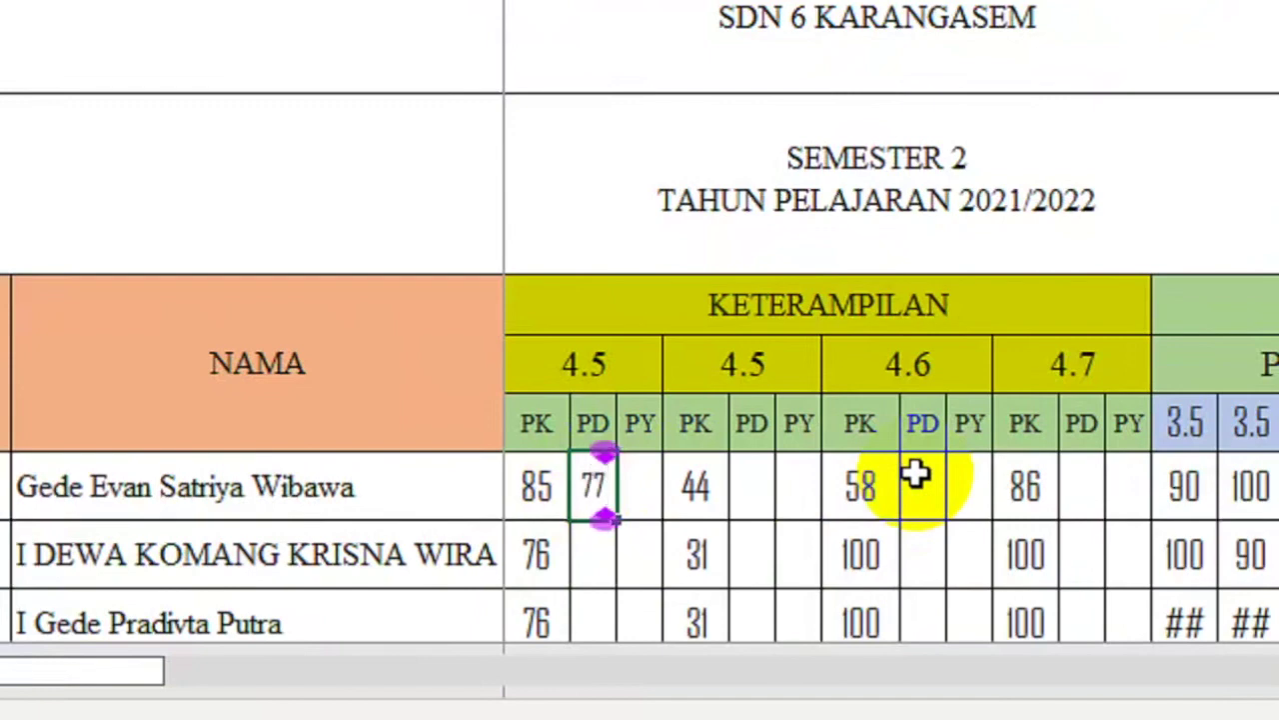
{"action": "key", "text": "Return"}
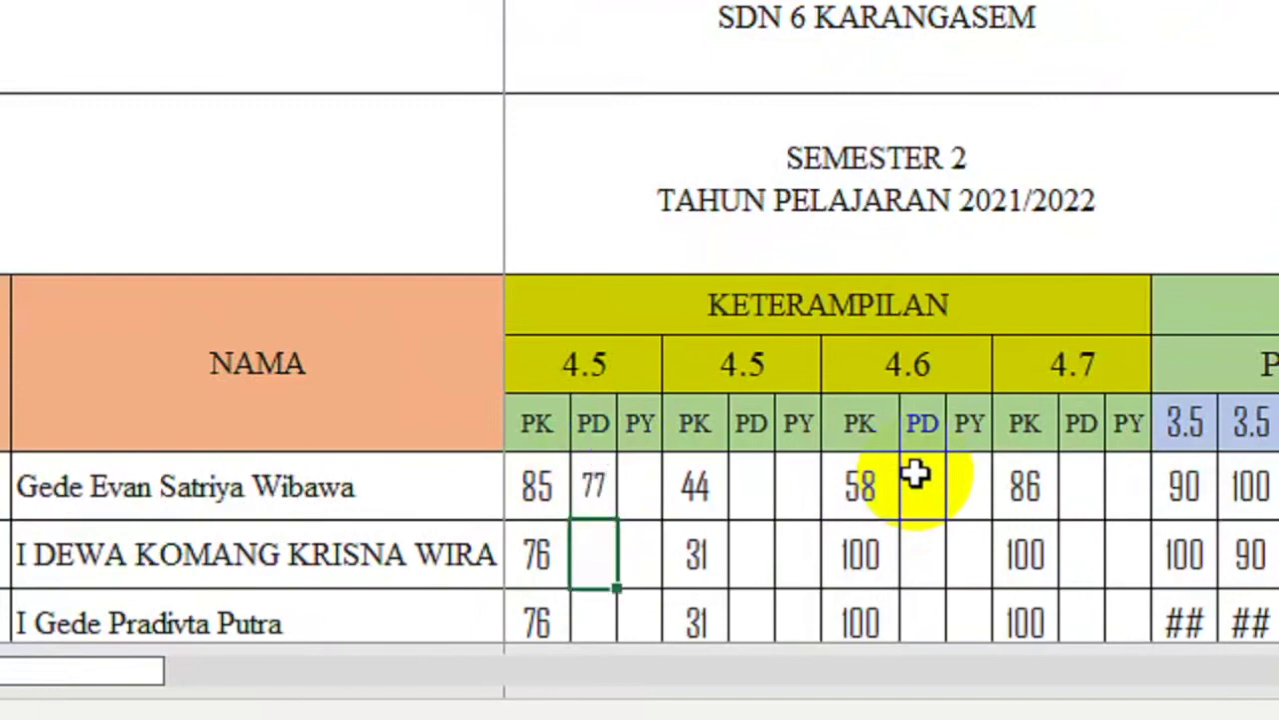
{"action": "key", "text": "Up"}
{"action": "key", "text": "Right"}
{"action": "type", "text": "80"}
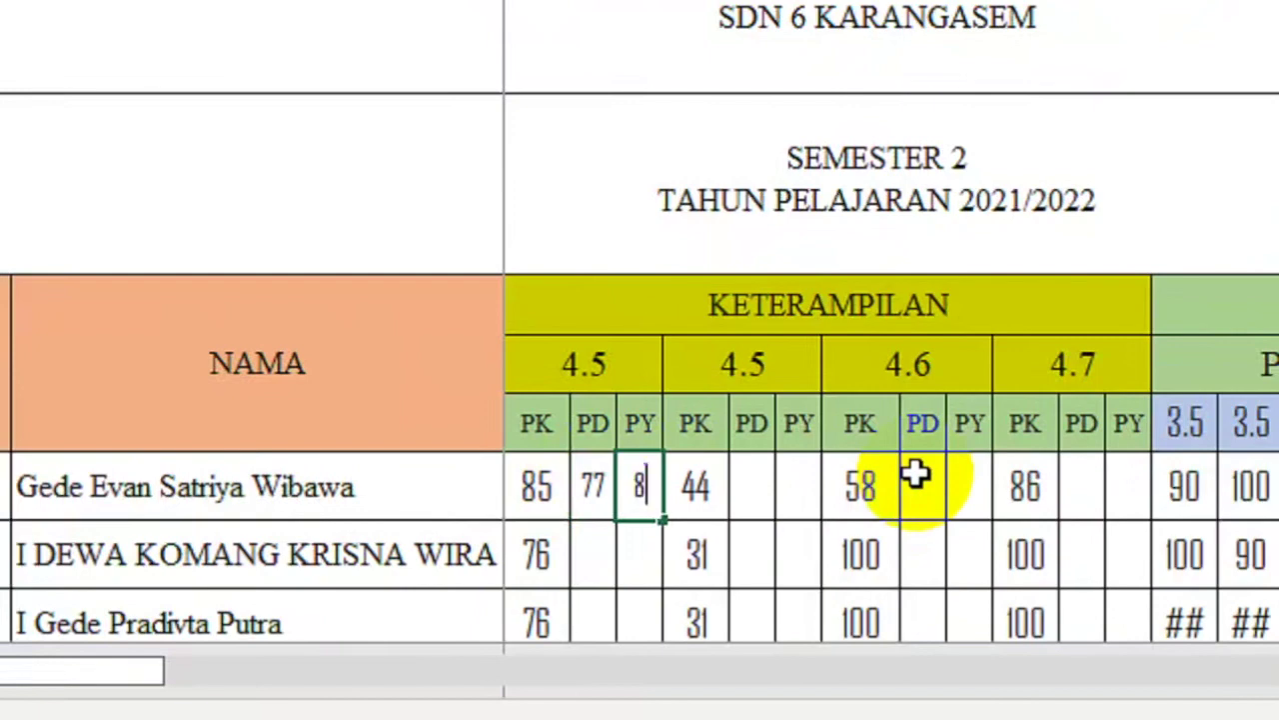
{"action": "key", "text": "Return"}
{"action": "key", "text": "Up"}
{"action": "key", "text": "BackSpace"}
{"action": "key", "text": "Left"}
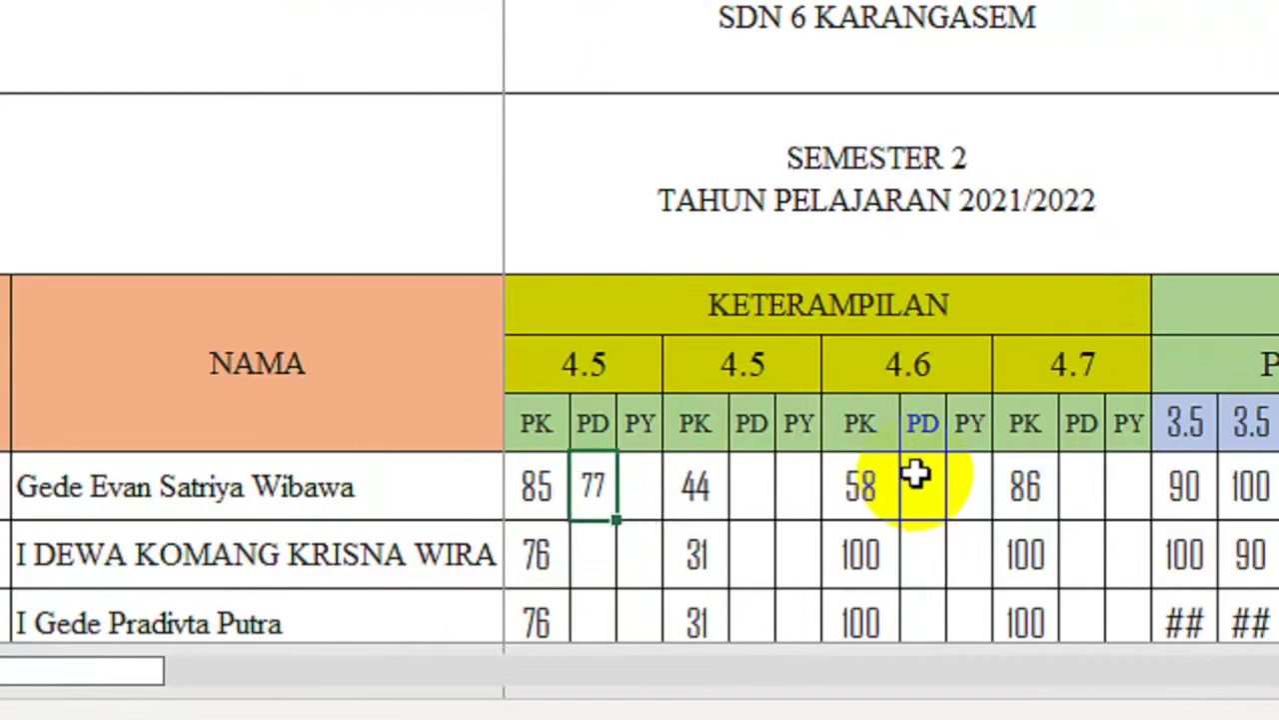
{"action": "key", "text": "Delete"}
{"action": "scroll", "coordinate": [940, 437], "scroll_direction": "right", "scroll_amount": 2}
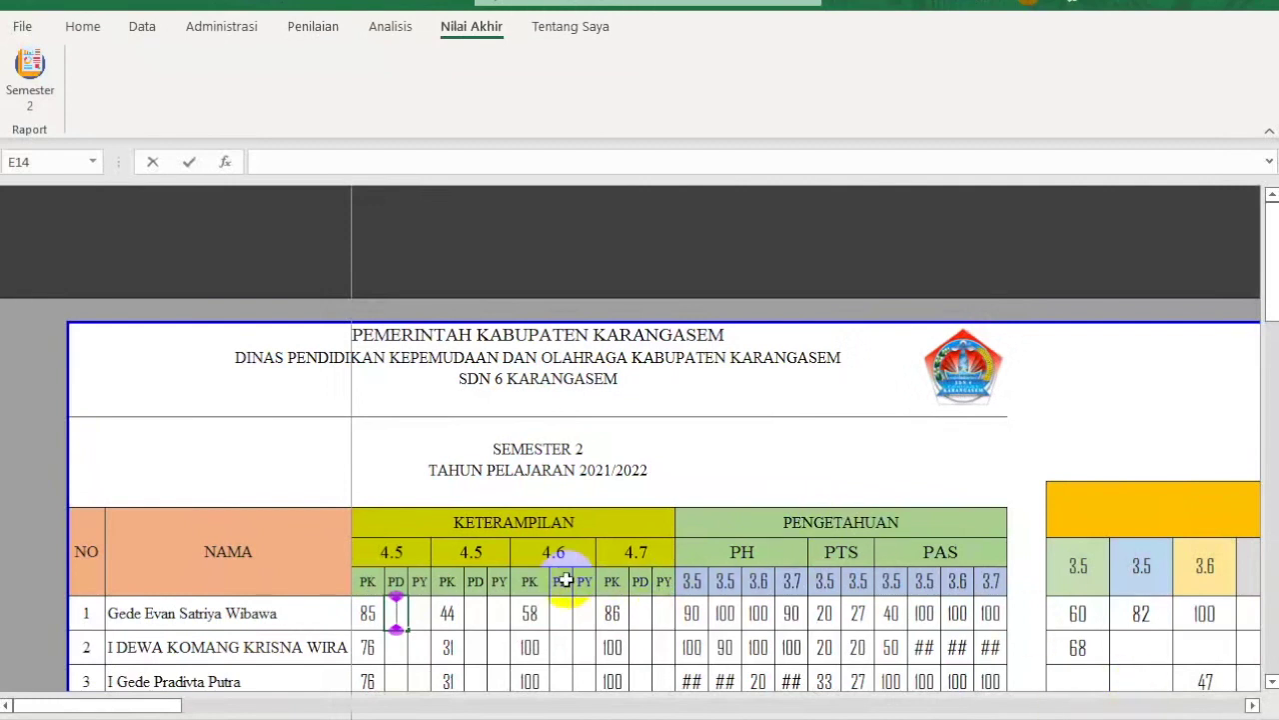
{"action": "key", "text": "Return"}
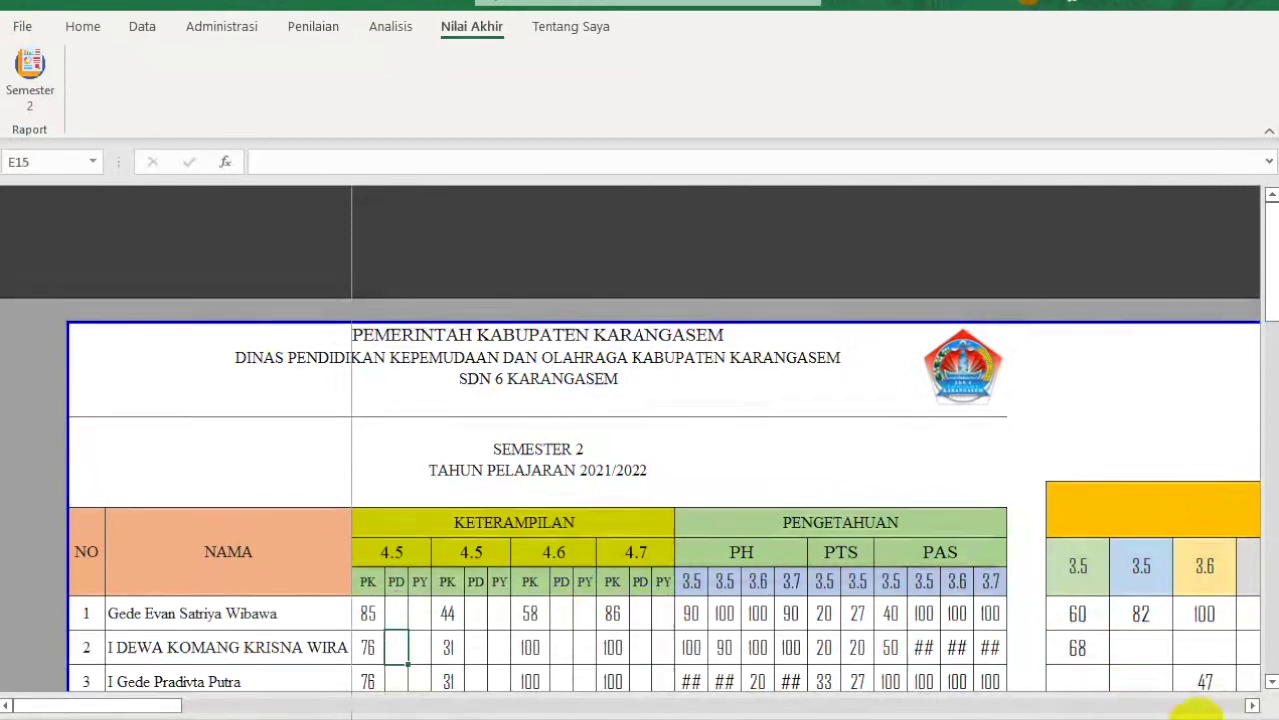
{"action": "left_click", "coordinate": [1114, 713]}
{"action": "left_click", "coordinate": [1114, 712]}
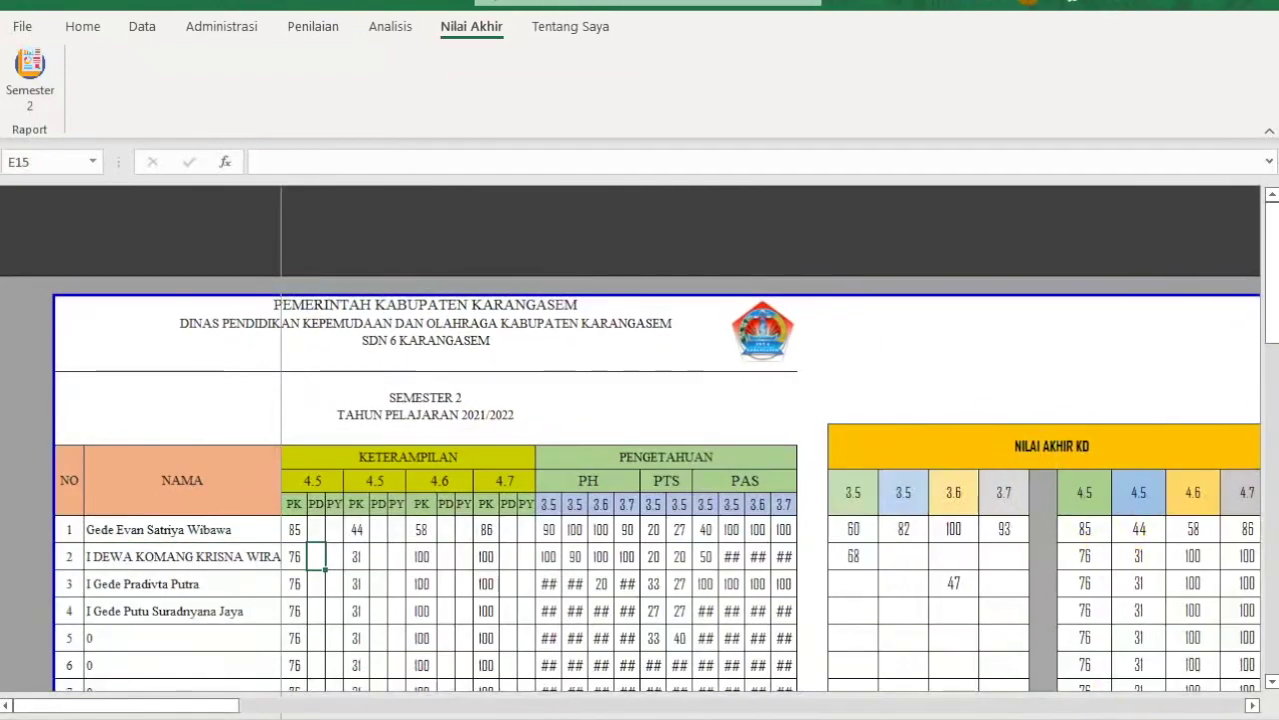
{"action": "left_click_drag", "start_coordinate": [100, 705], "coordinate": [447, 710]}
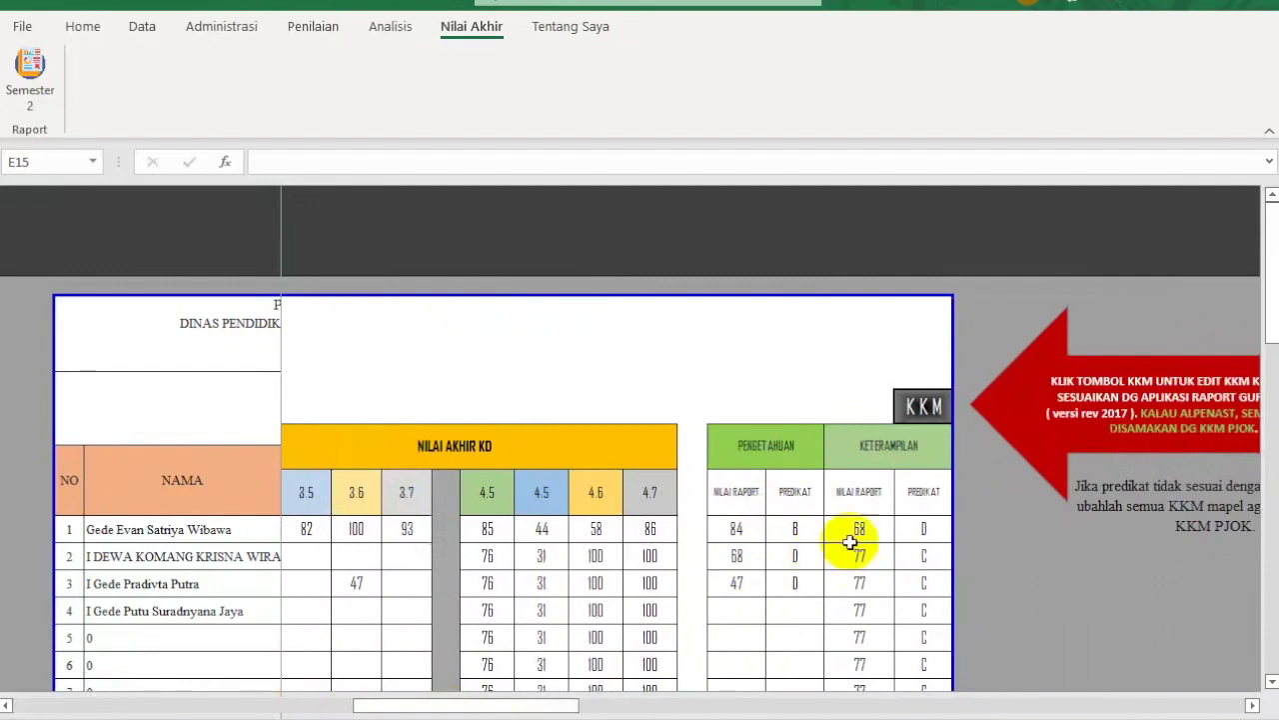
{"action": "left_click_drag", "start_coordinate": [491, 703], "coordinate": [10, 709]}
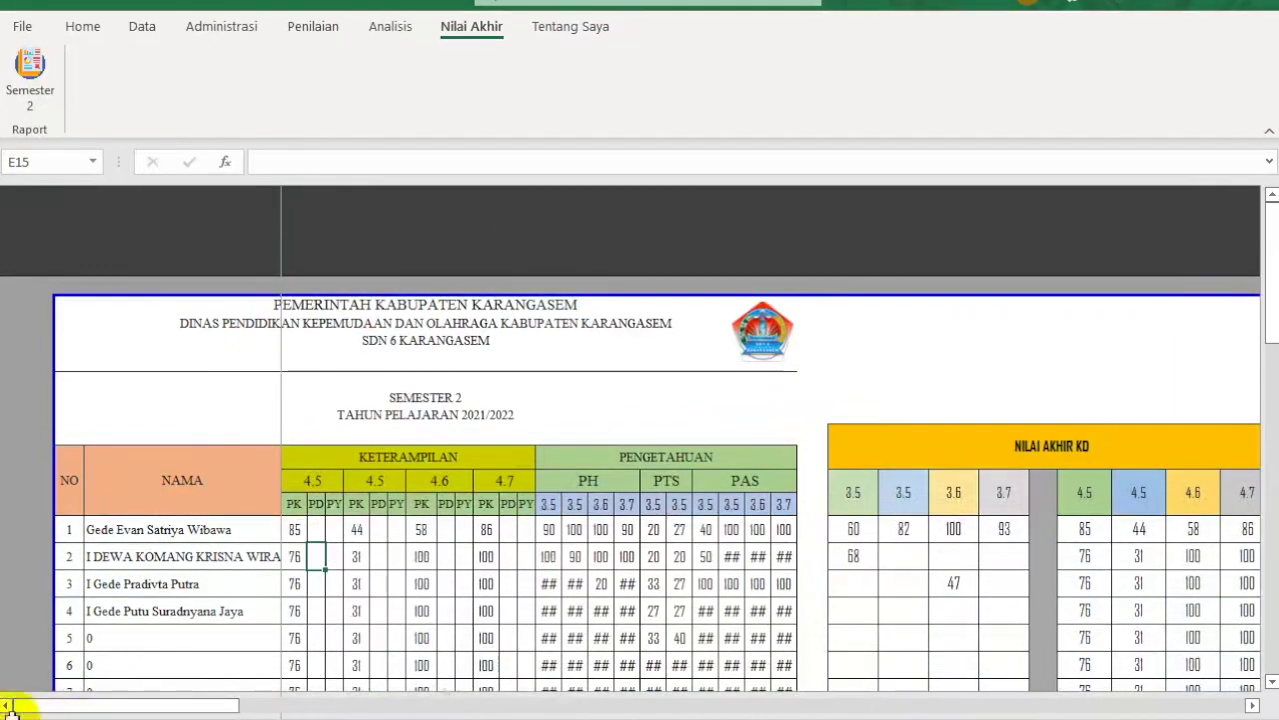
Step: Go to the K6 workbook's Beranda home page from the Home tab
{"action": "left_click", "coordinate": [80, 30]}
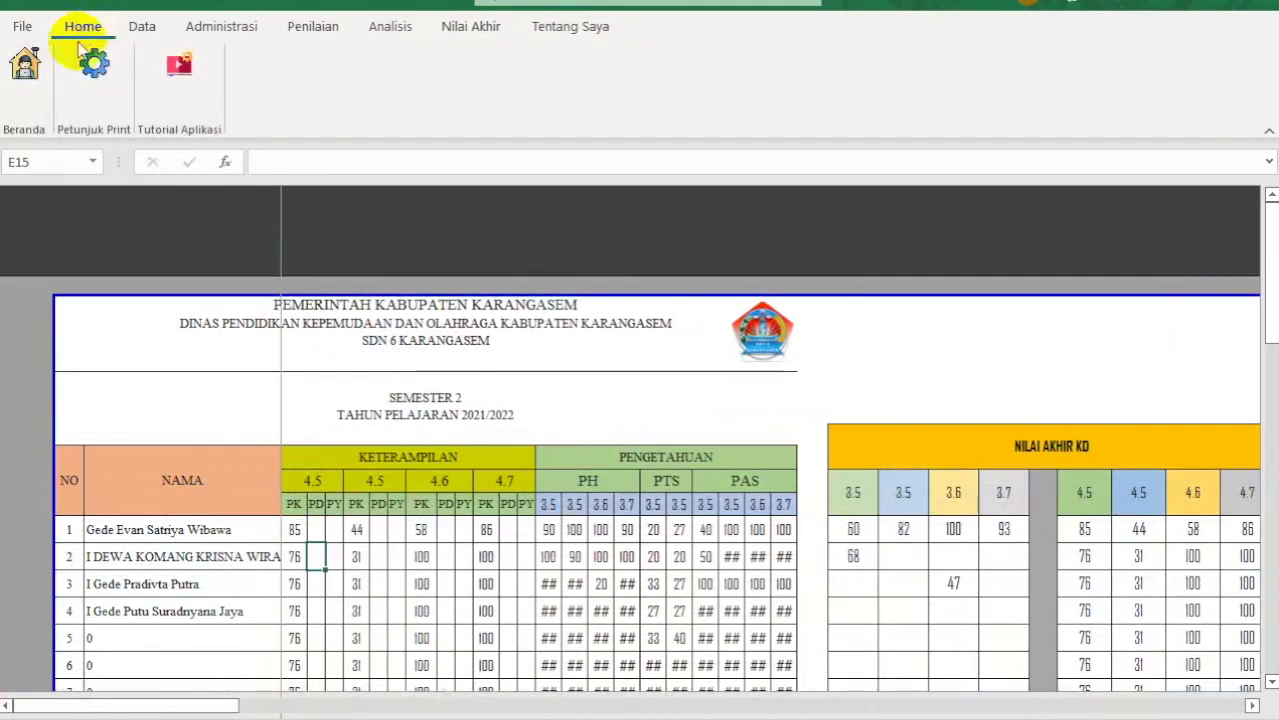
{"action": "left_click", "coordinate": [25, 63]}
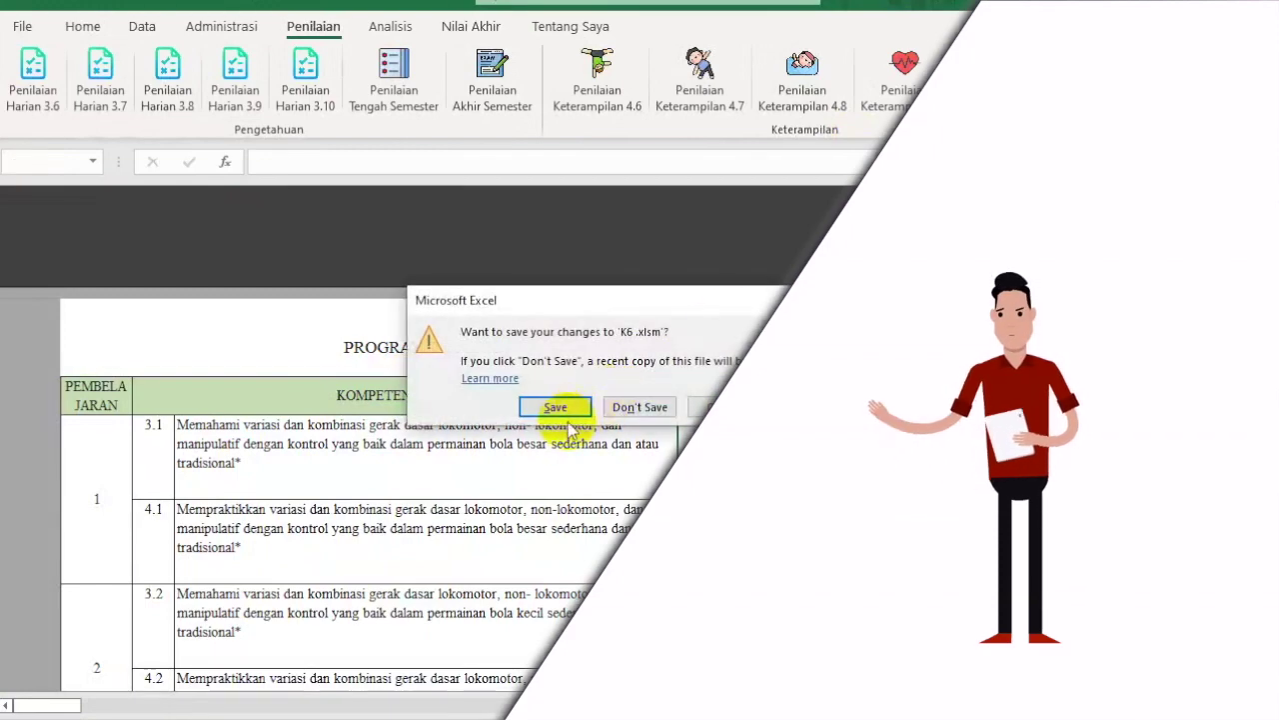
Step: Close K6 and DATA SISWA without saving, quit Groove Music, and refresh the desktop
{"action": "left_click", "coordinate": [639, 407]}
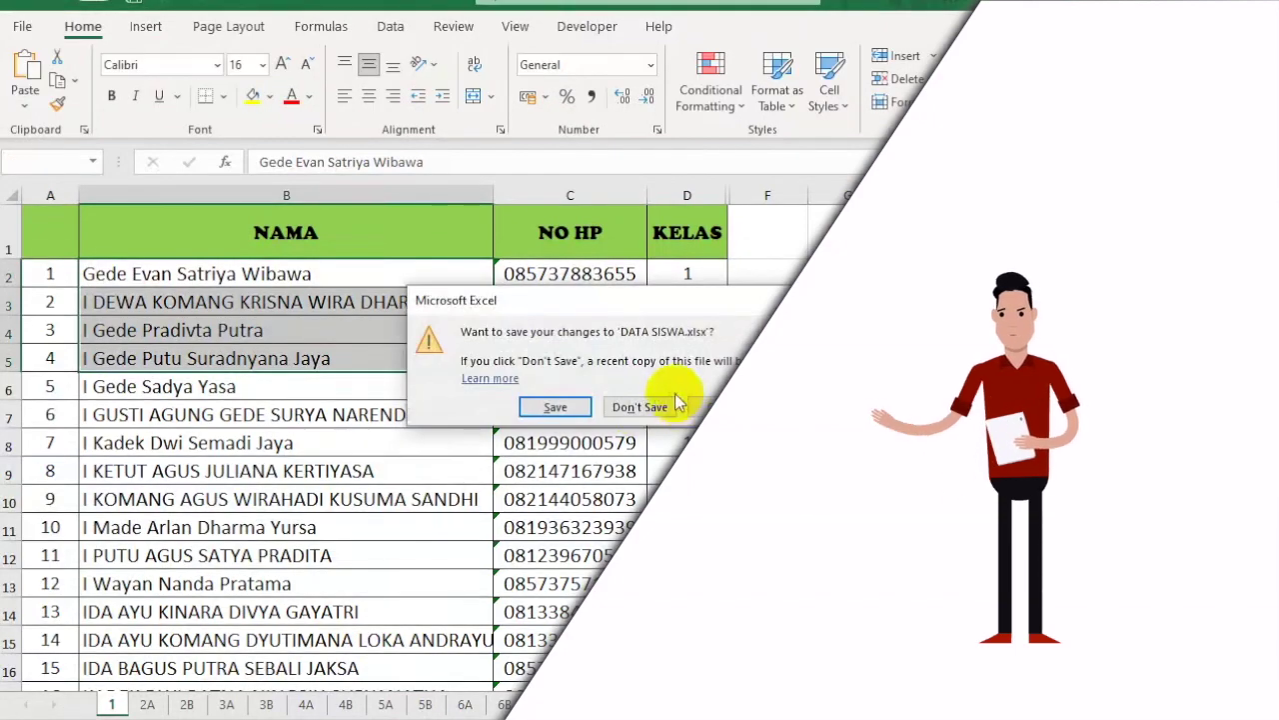
{"action": "left_click", "coordinate": [640, 404]}
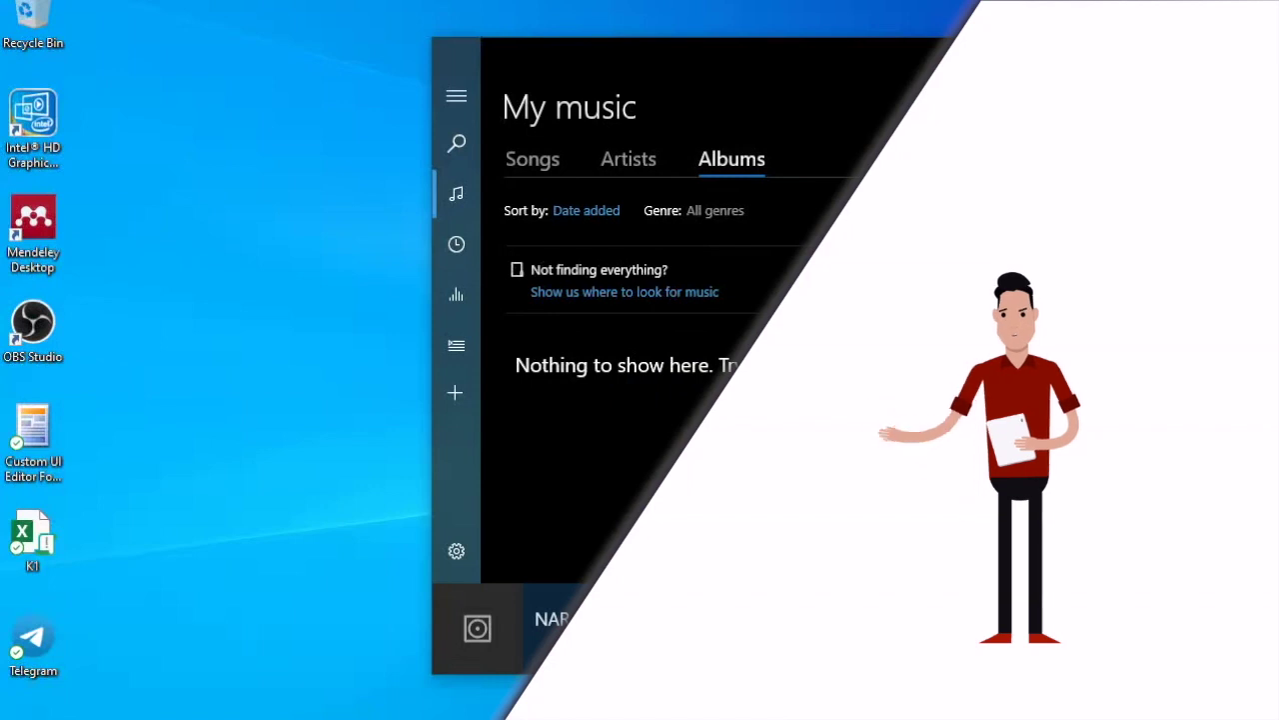
{"action": "key", "text": "alt+F4"}
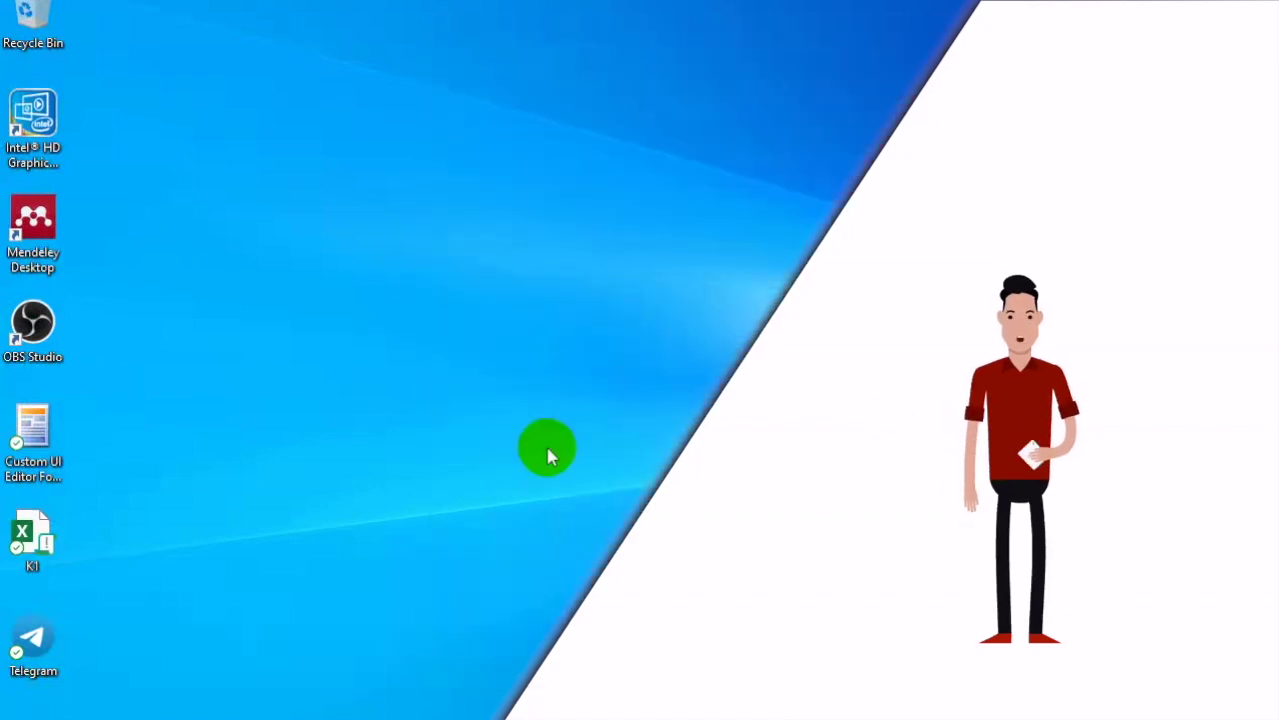
{"action": "right_click", "coordinate": [487, 330]}
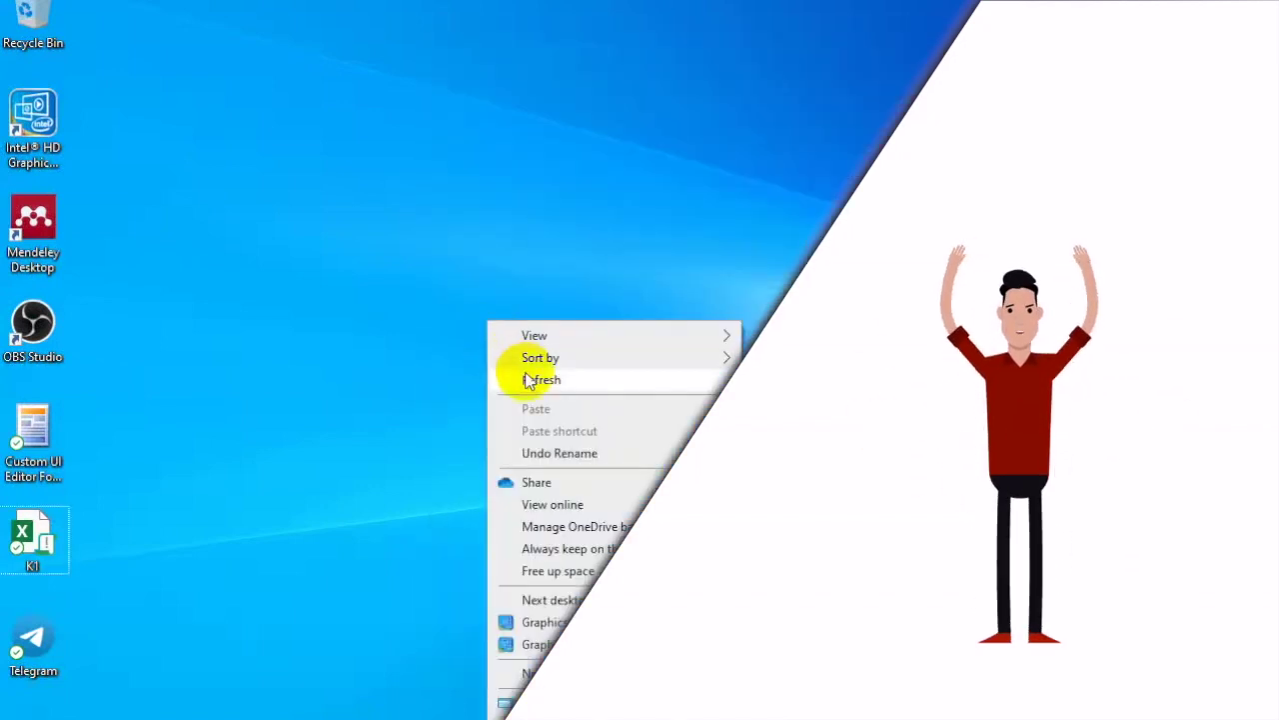
{"action": "left_click", "coordinate": [529, 380]}
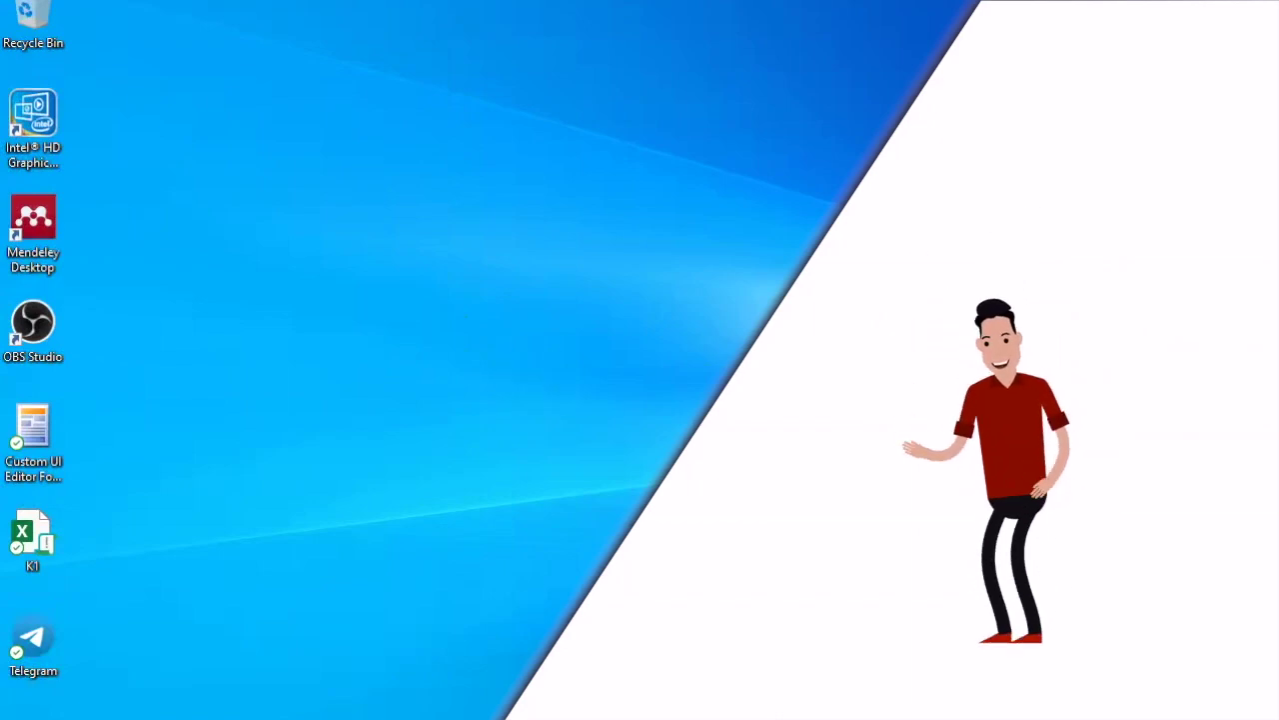